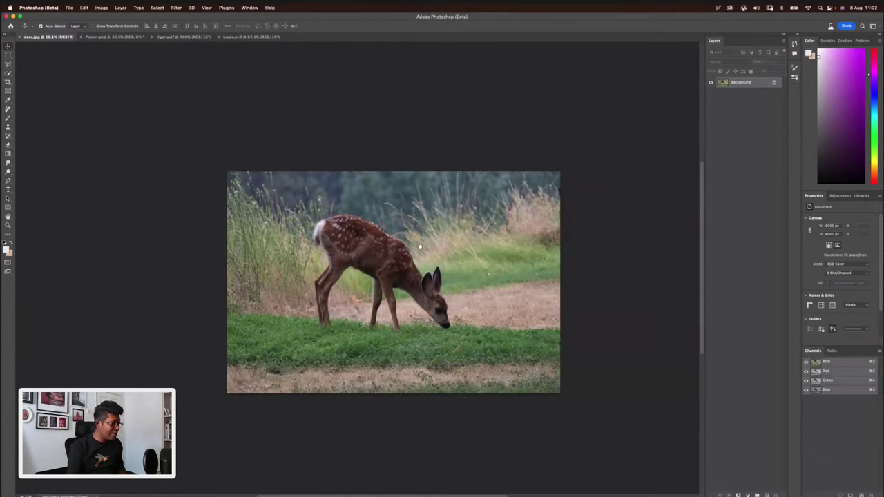
# - Compare the original deer.jpg photo with the poster variations in Poster.psd, showing groups 3, 4 and 5 in turn
pyautogui.moveTo(428, 247); pyautogui.dragTo(430, 245)
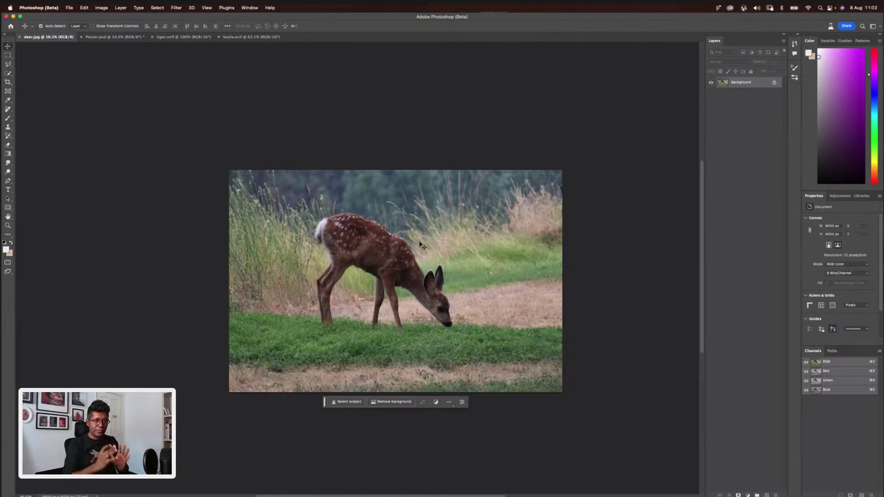
pyautogui.click(111, 37)
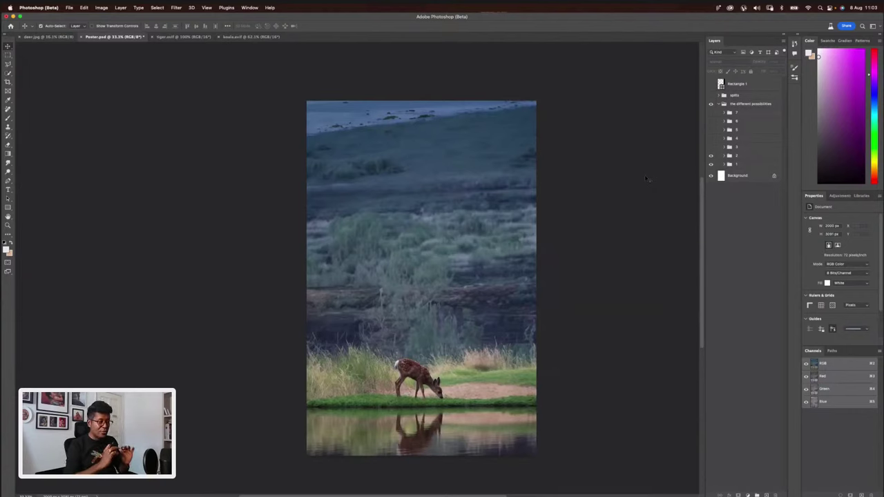
pyautogui.click(712, 148)
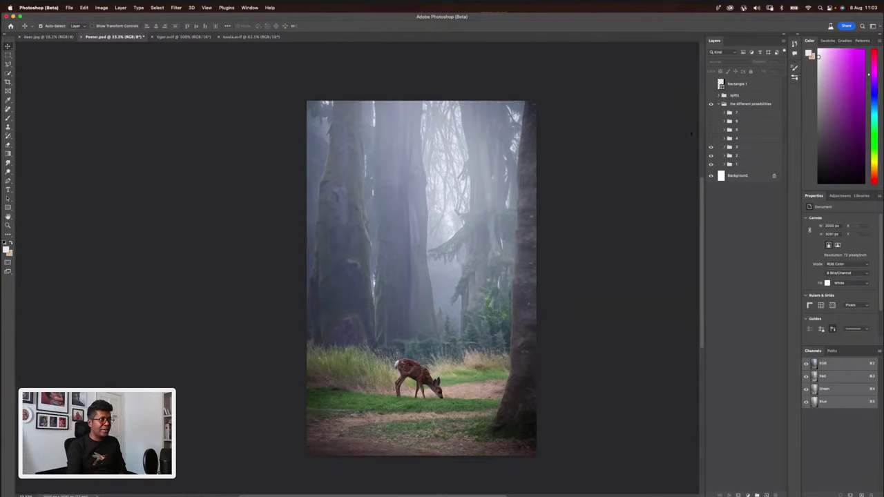
pyautogui.click(711, 138)
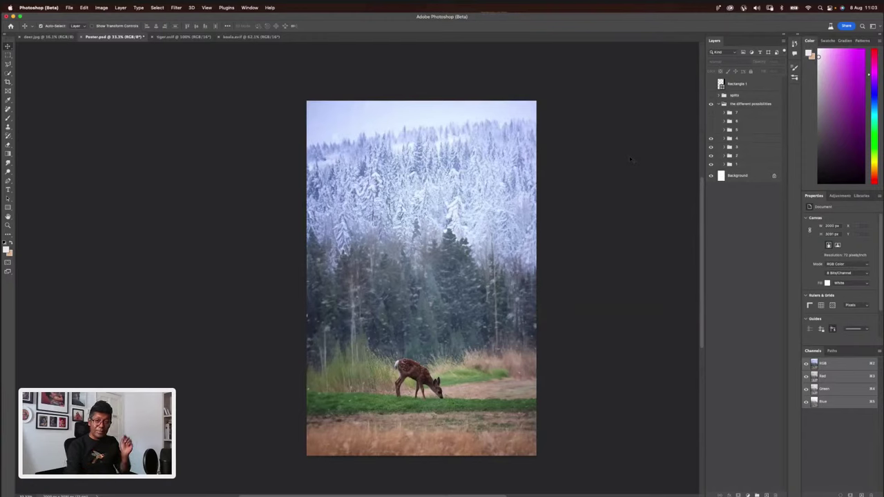
pyautogui.click(52, 38)
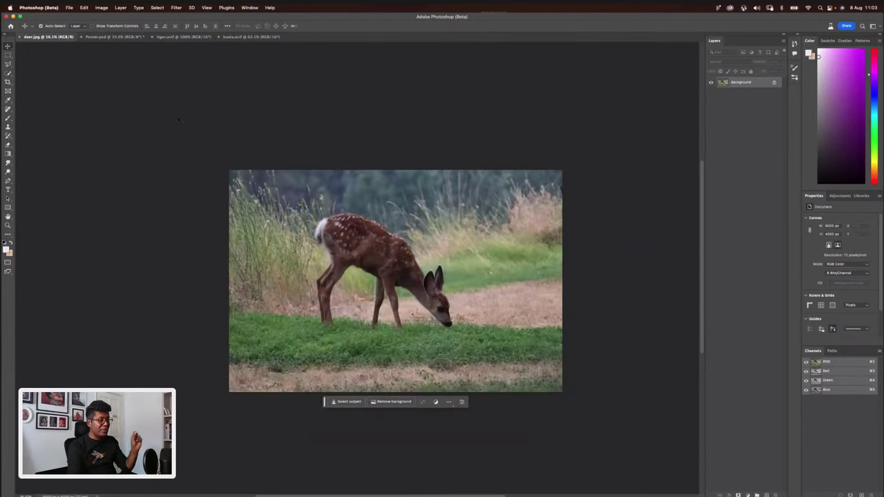
pyautogui.click(120, 38)
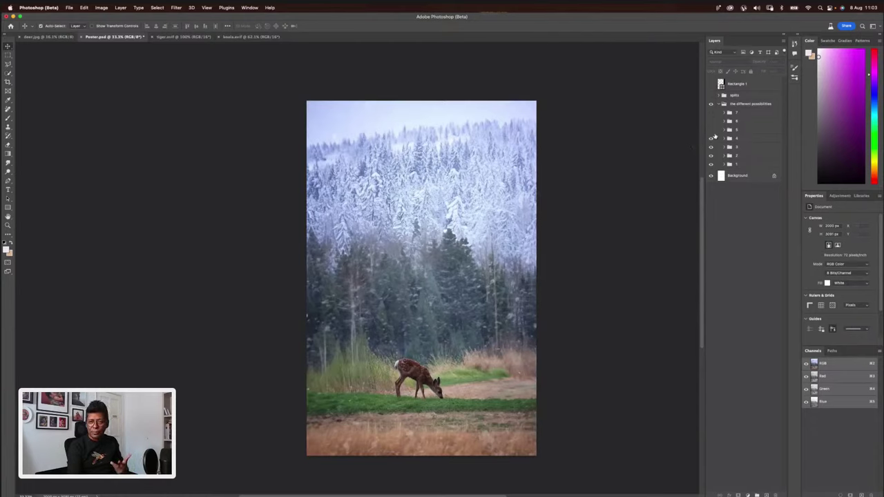
pyautogui.click(711, 129)
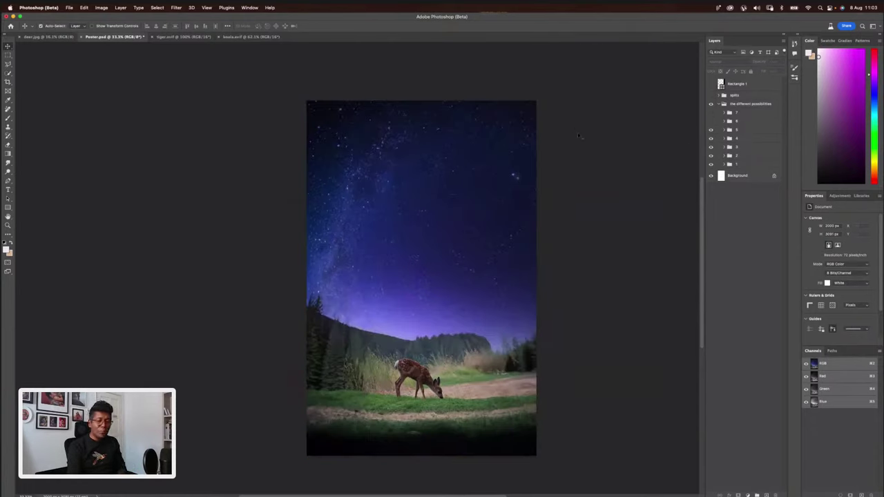
# - Review the poster variations again by toggling the visibility of groups 3 through 7 one after another
pyautogui.click(711, 130)
pyautogui.click(712, 138)
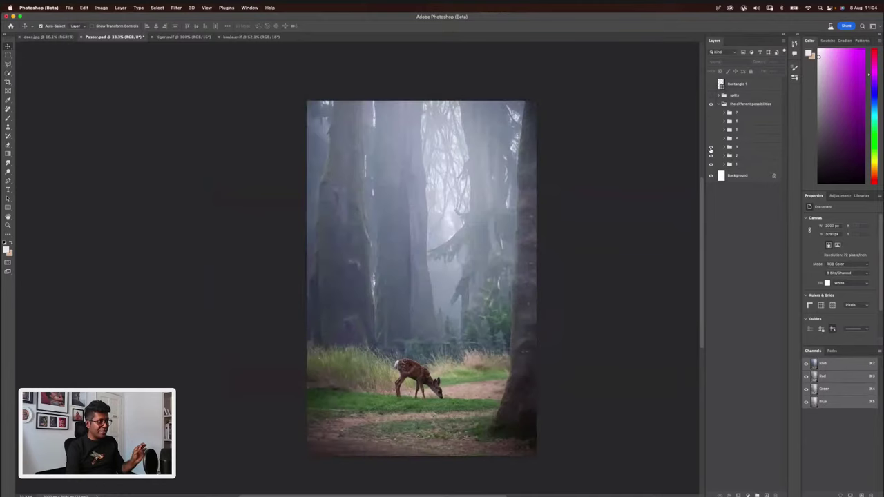
pyautogui.click(711, 147)
pyautogui.click(710, 147)
pyautogui.click(711, 139)
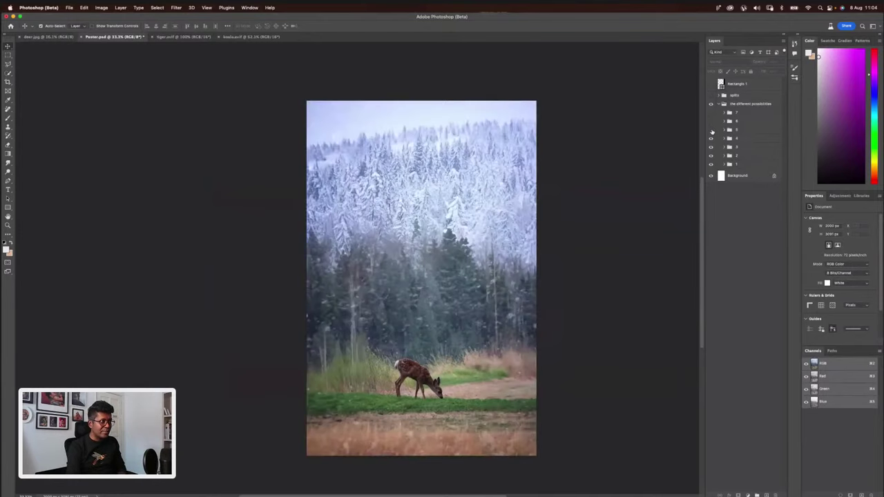
pyautogui.click(711, 130)
pyautogui.click(710, 121)
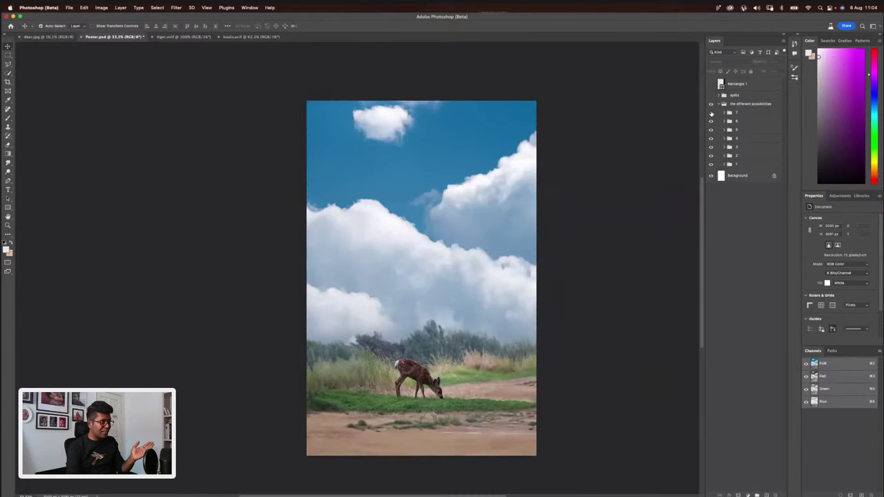
pyautogui.click(710, 113)
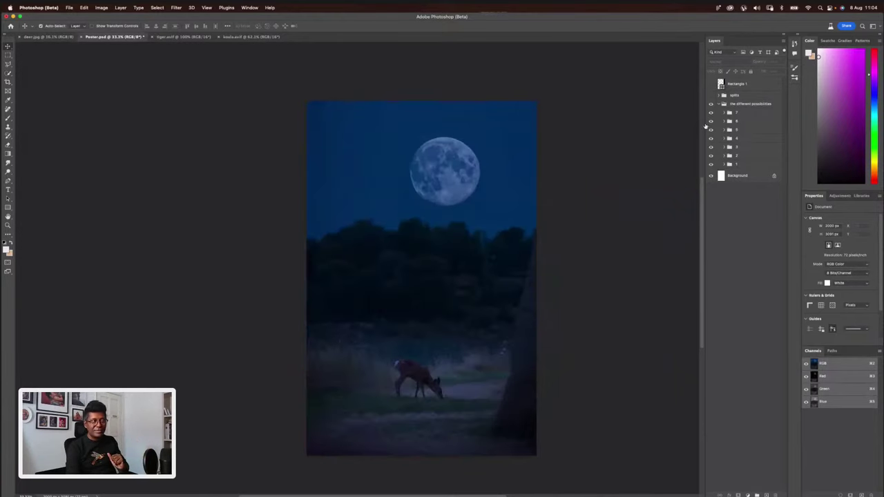
# - Hide all seven numbered variation groups inside the "the different possibilities" group
pyautogui.click(711, 113)
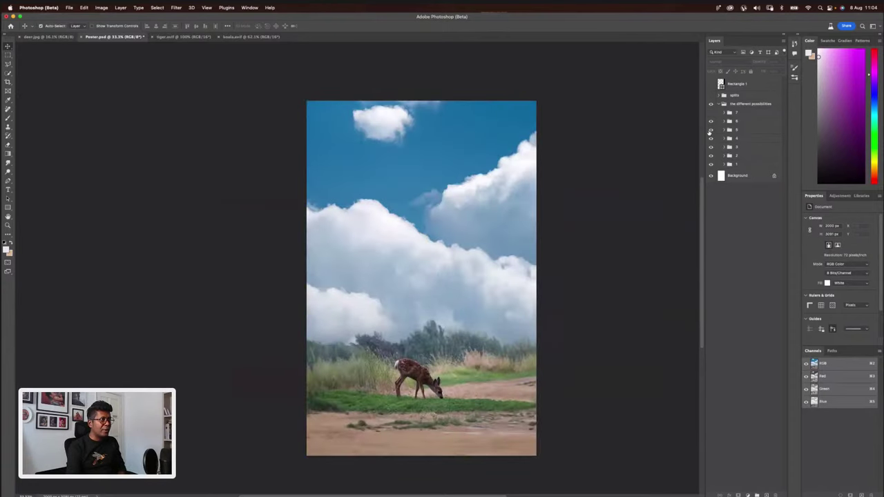
pyautogui.click(711, 130)
pyautogui.click(711, 139)
pyautogui.click(711, 147)
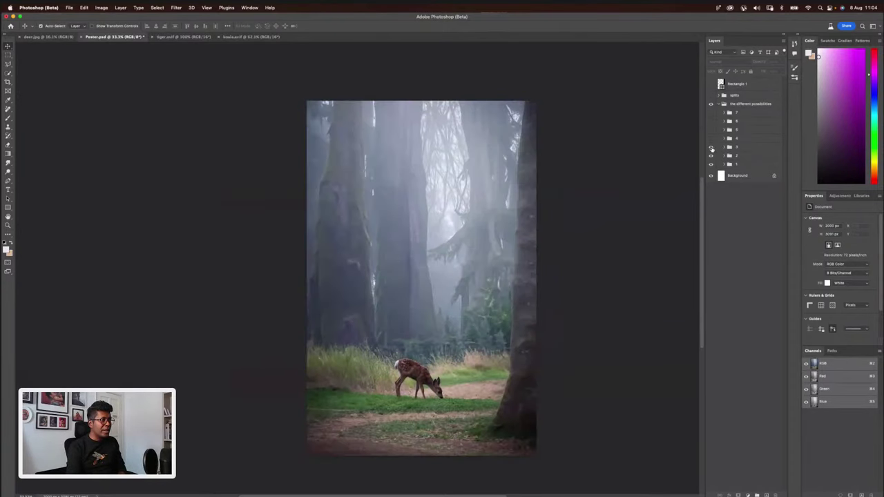
pyautogui.click(711, 156)
pyautogui.click(711, 164)
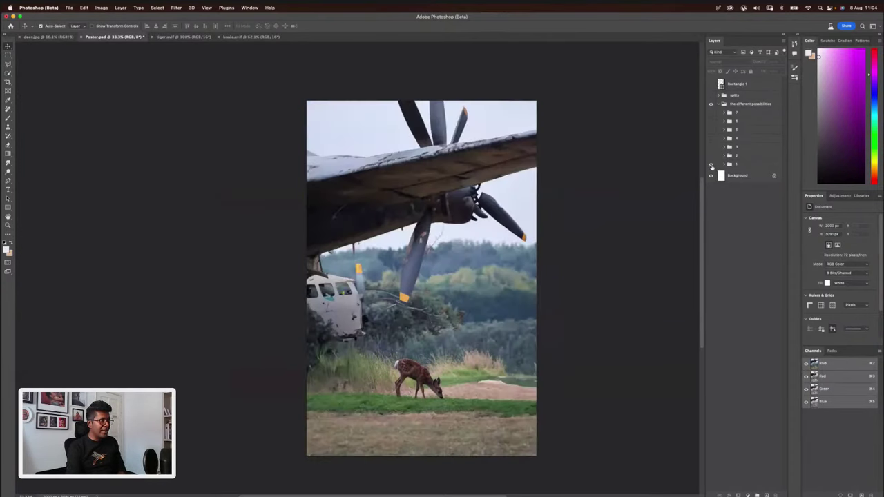
pyautogui.click(711, 167)
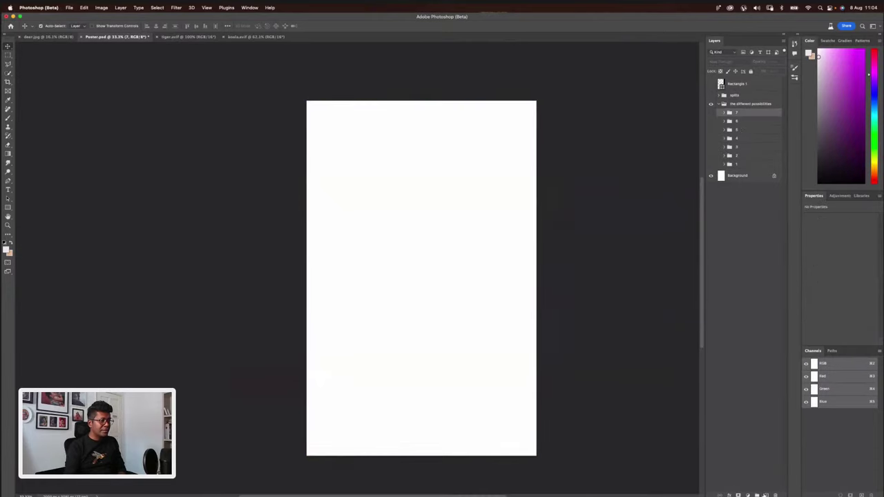
# - Create a new layer group directly above group 7 and name it 8
pyautogui.click(758, 495)
pyautogui.doubleClick(742, 113)
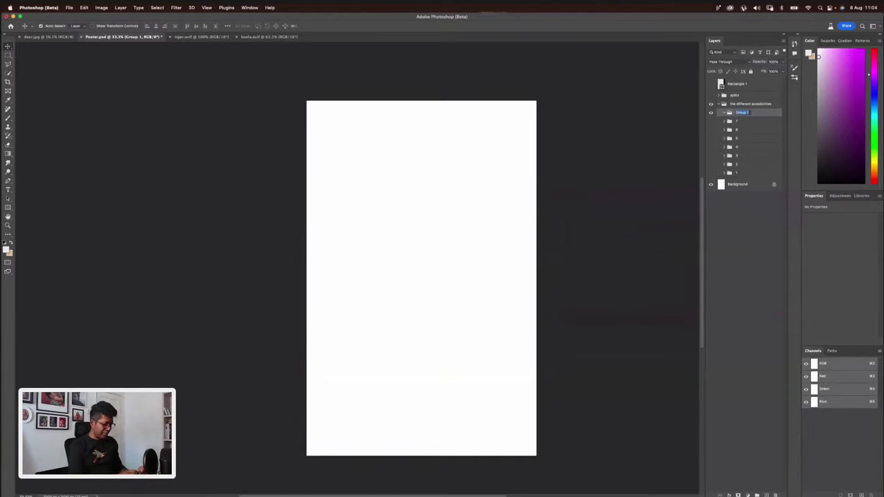
pyautogui.write('8')
pyautogui.press('Return')
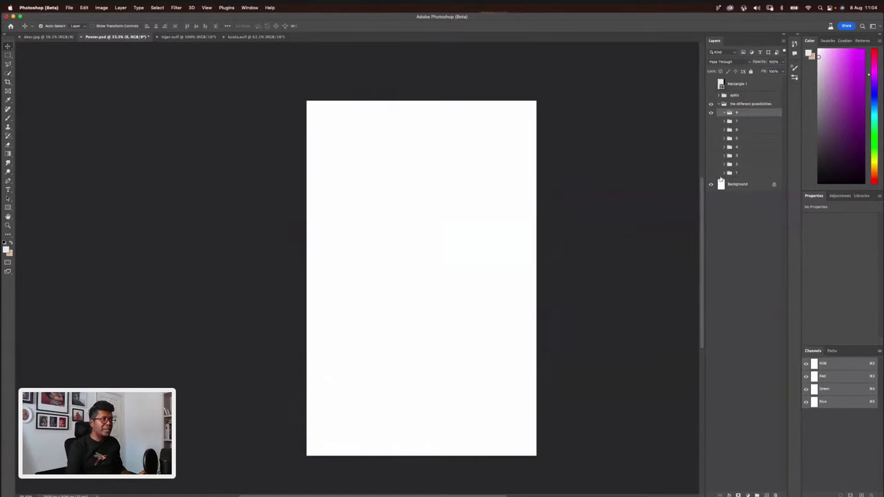
# - Duplicate the deer photo layer from group 1, move the copy into group 8 and collapse both groups
pyautogui.click(724, 173)
pyautogui.click(711, 174)
pyautogui.click(711, 173)
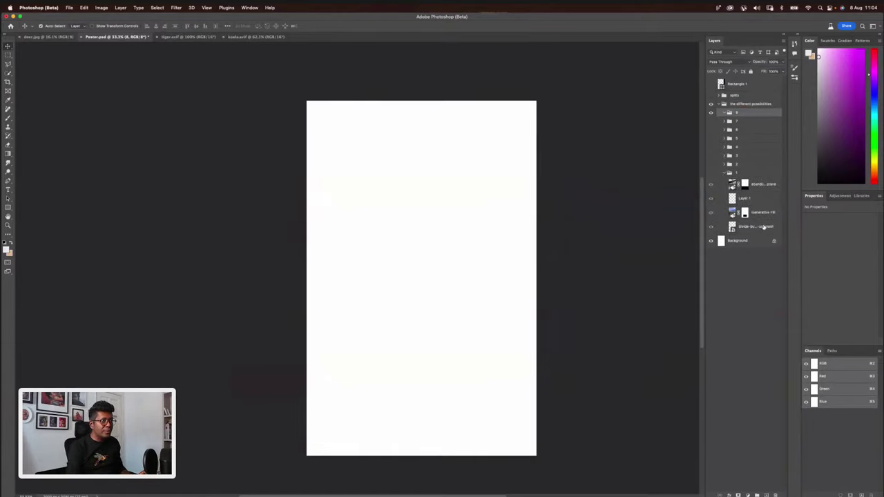
pyautogui.click(760, 226)
pyautogui.hotkey('ctrl', 'j')
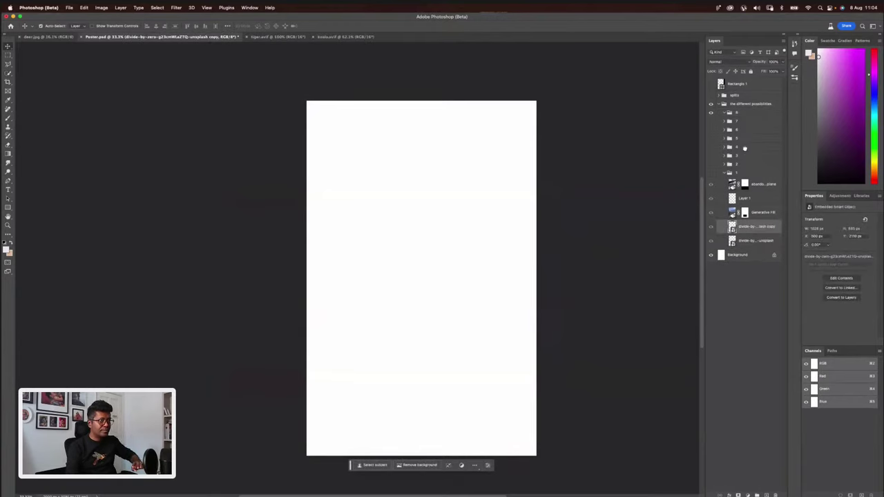
pyautogui.moveTo(756, 228); pyautogui.dragTo(757, 128)
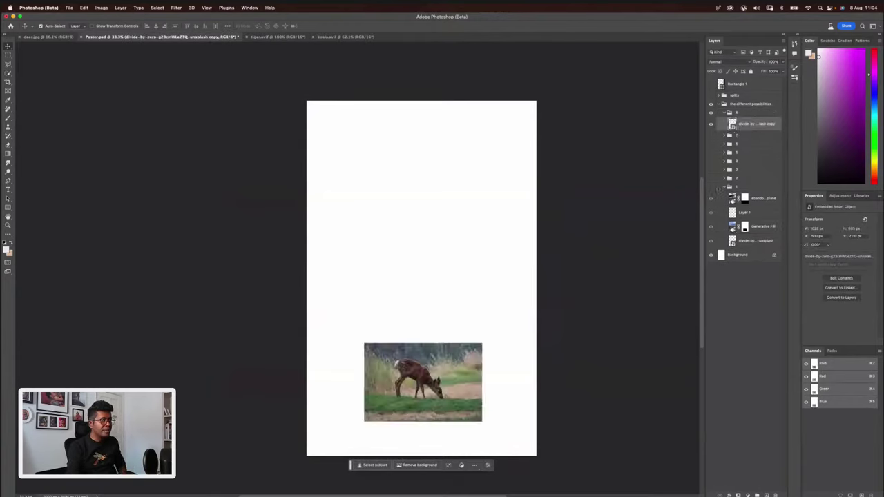
pyautogui.click(730, 113)
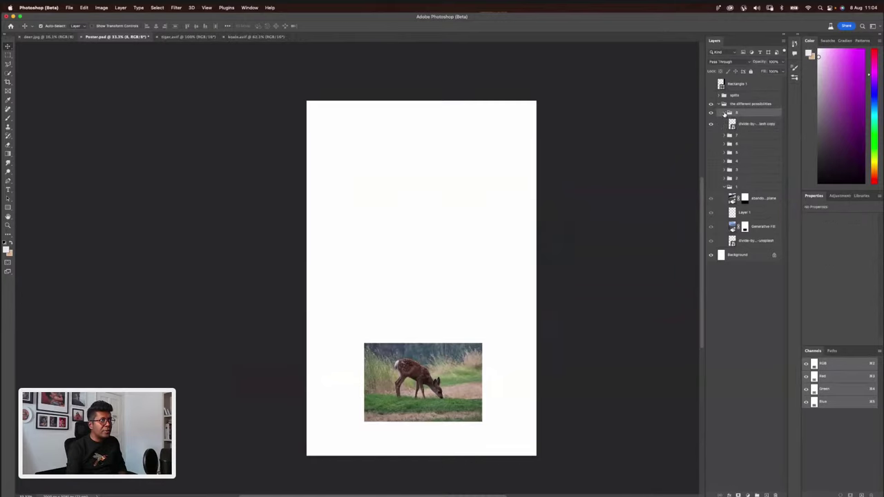
pyautogui.click(725, 112)
pyautogui.click(725, 173)
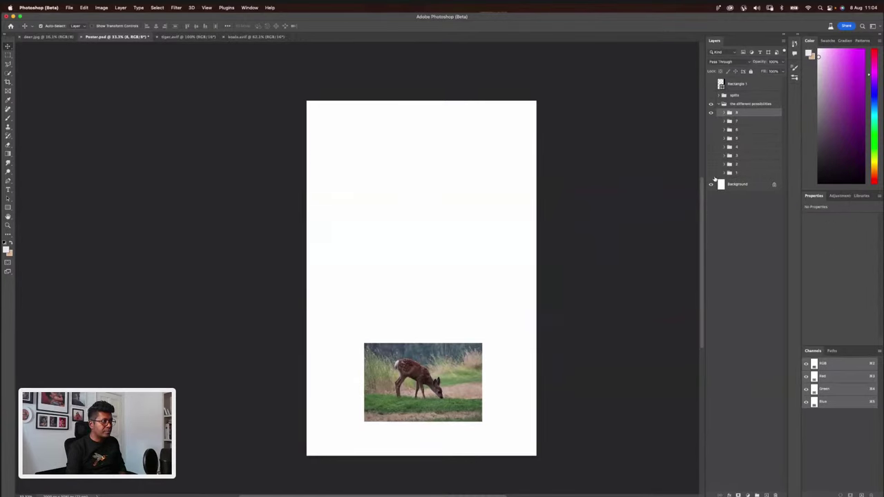
# - Select the deer photo with a rectangular marquee drawn slightly inside the photo's edges
pyautogui.click(442, 377)
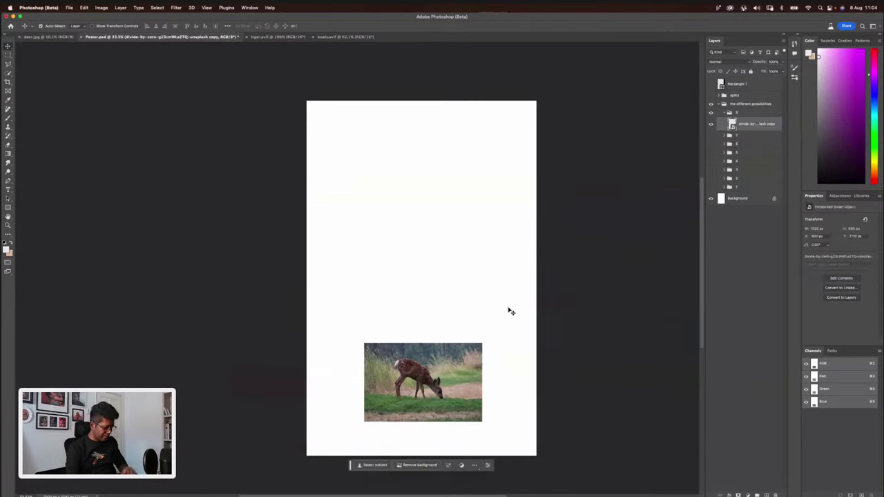
pyautogui.press('m')
pyautogui.scroll(3, 444, 311)
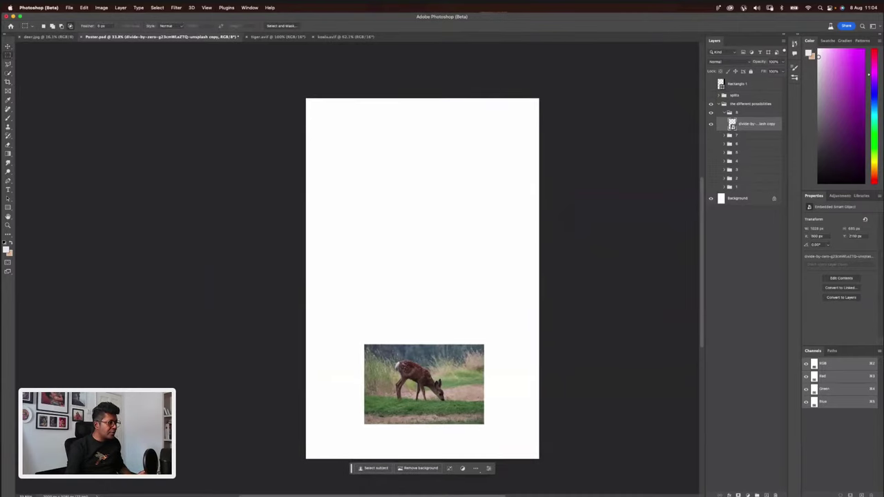
pyautogui.scroll(-3, 445, 311)
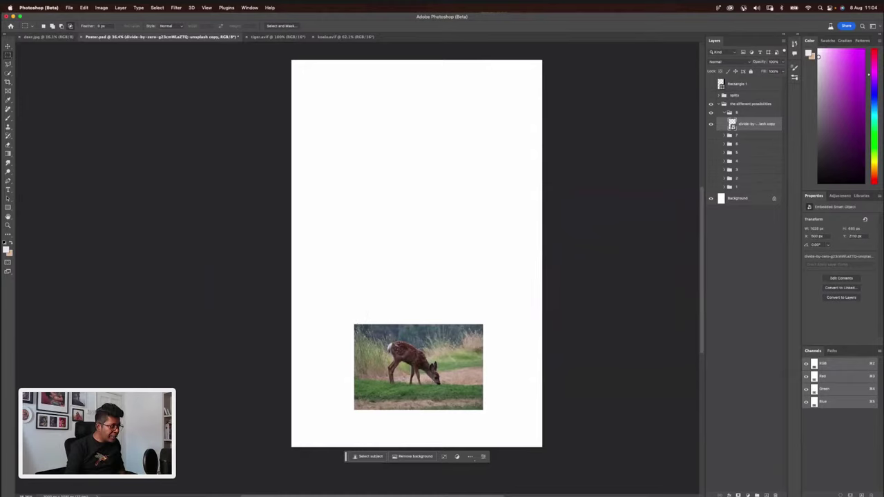
pyautogui.moveTo(357, 326); pyautogui.dragTo(483, 410)
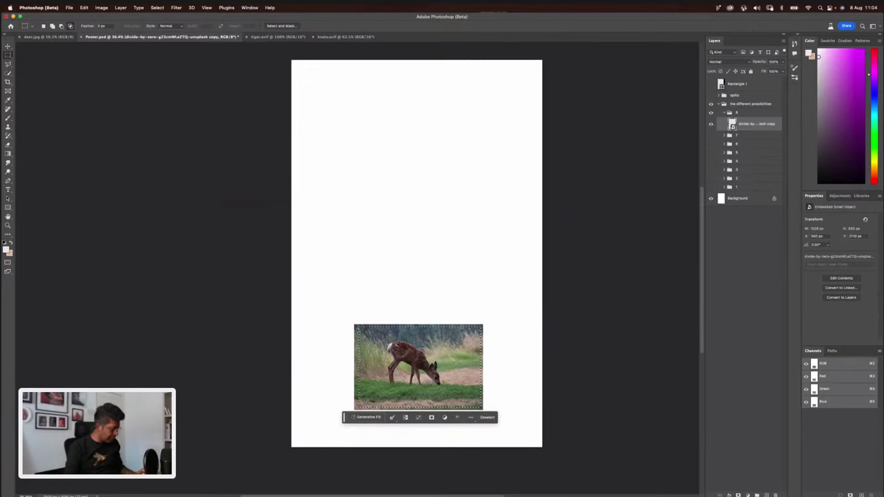
pyautogui.click(352, 322)
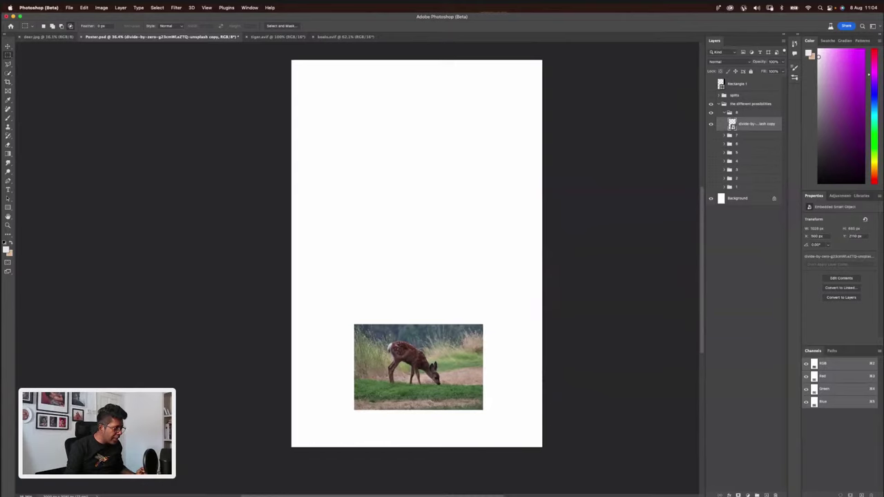
pyautogui.moveTo(373, 336); pyautogui.dragTo(479, 406)
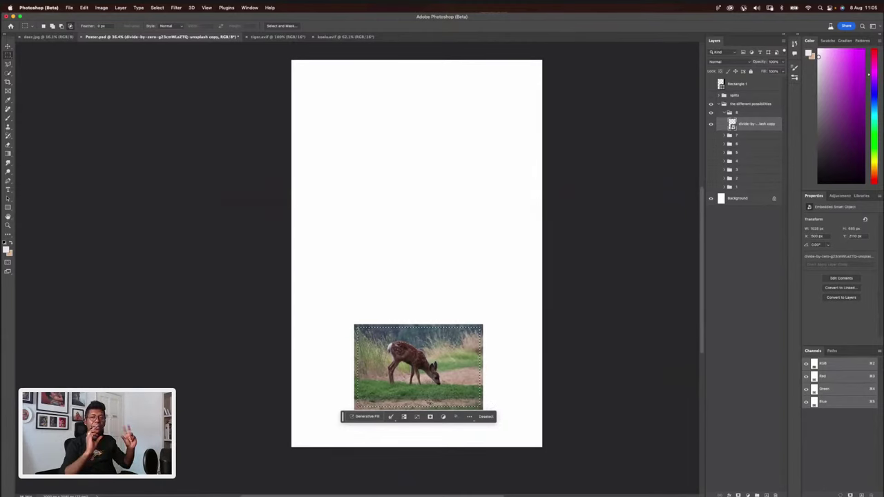
# - Invert the selection and fill the area around the deer photo using Generative Fill with the prompt "misty forest"
pyautogui.click(404, 416)
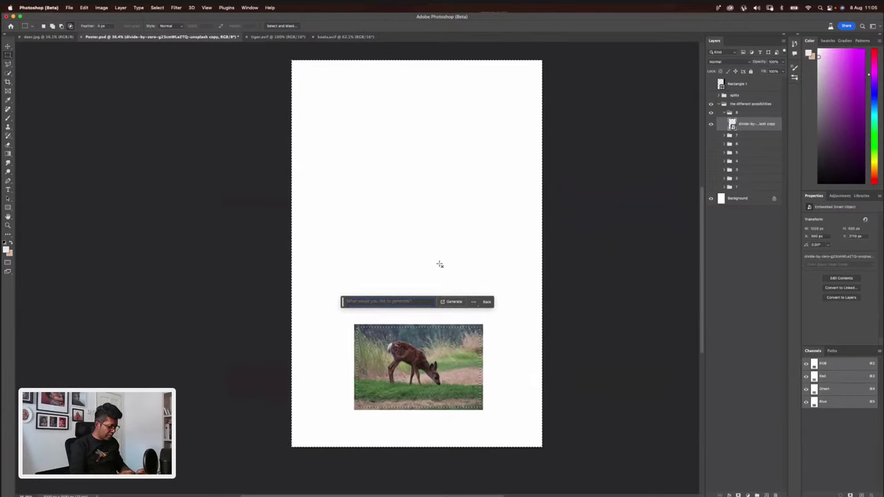
pyautogui.press('y')
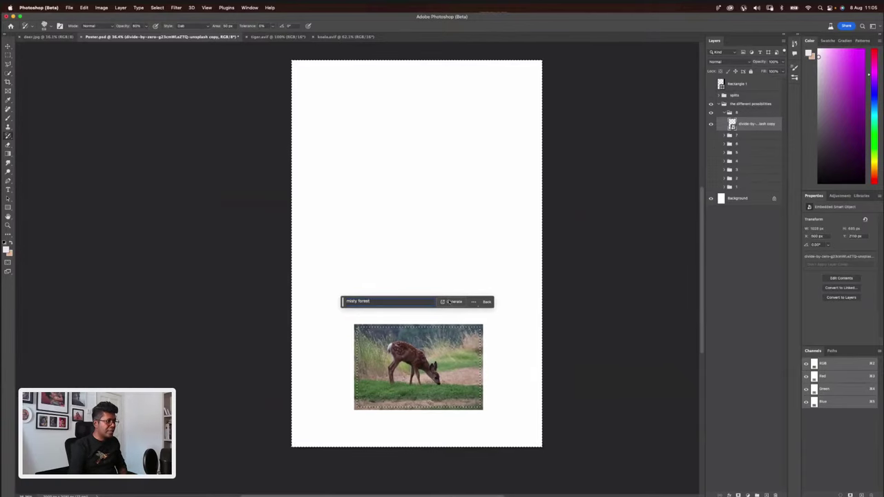
pyautogui.press('Return')
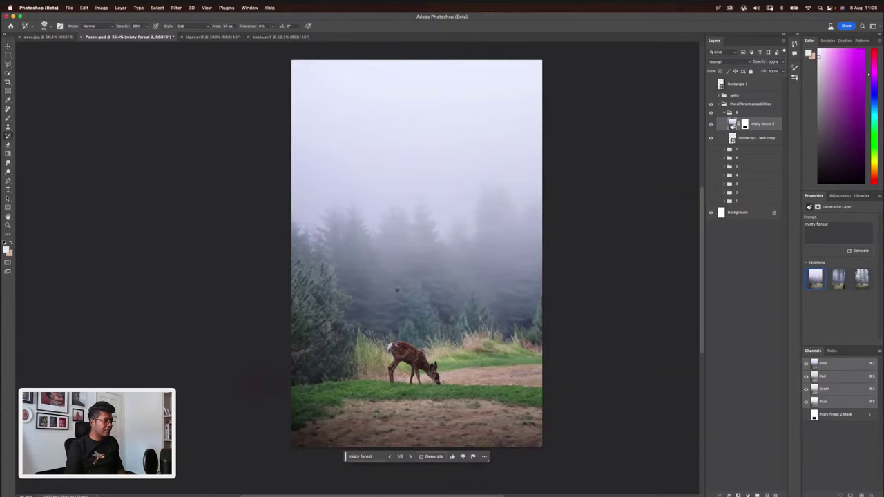
pyautogui.scroll(3, 397, 290)
pyautogui.scroll(-3, 495, 256)
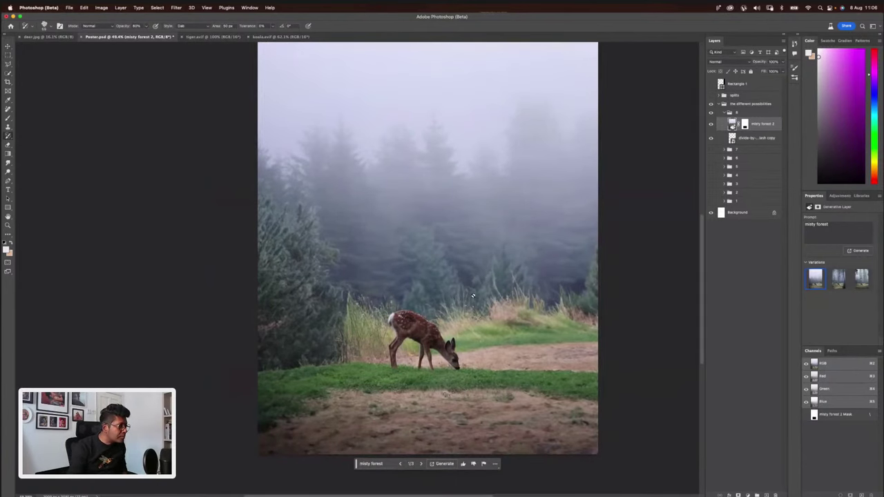
pyautogui.scroll(3, 442, 332)
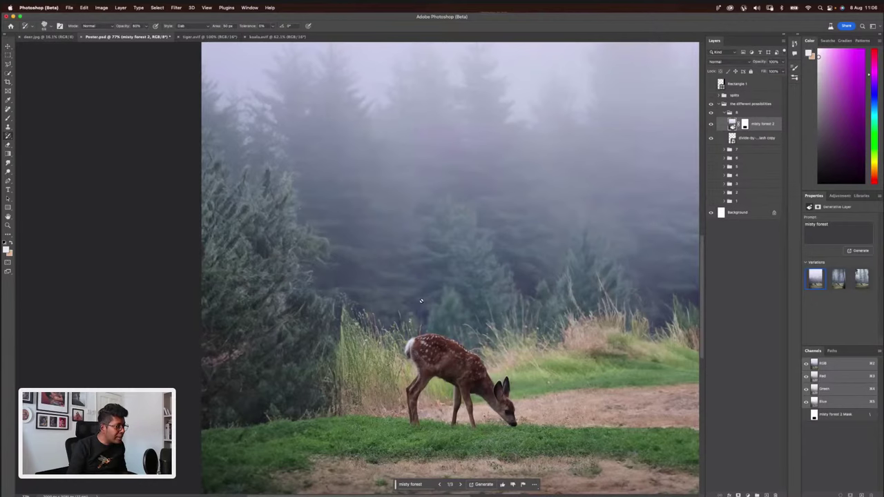
pyautogui.scroll(-3, 420, 301)
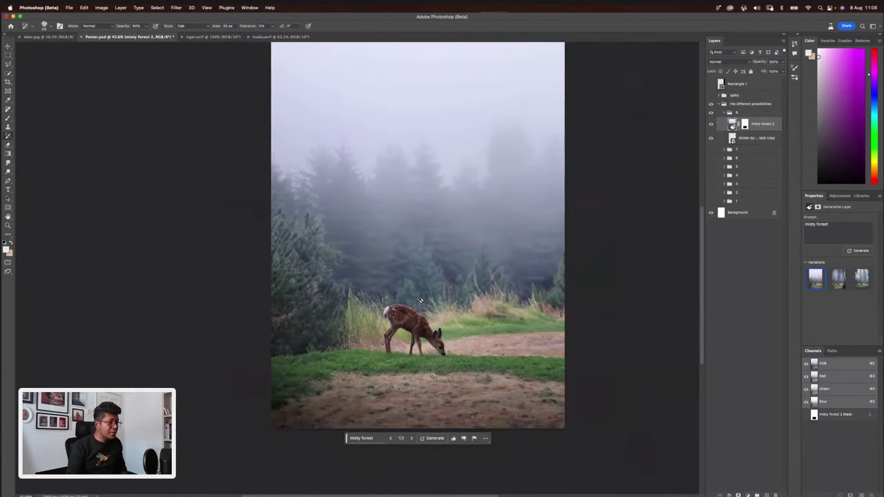
pyautogui.scroll(-1, 502, 272)
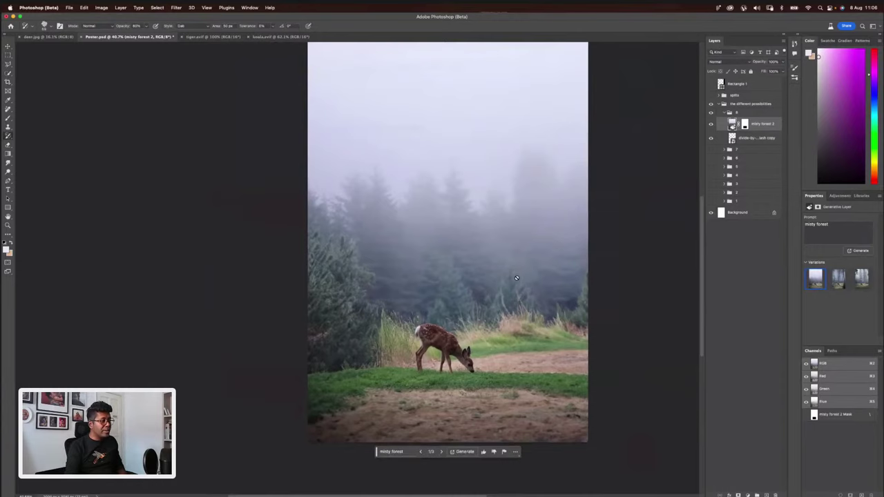
# - Compare the three misty forest variations on the poster and return to the first one with the open foggy sky
pyautogui.scroll(-2, 516, 278)
pyautogui.scroll(2, 536, 266)
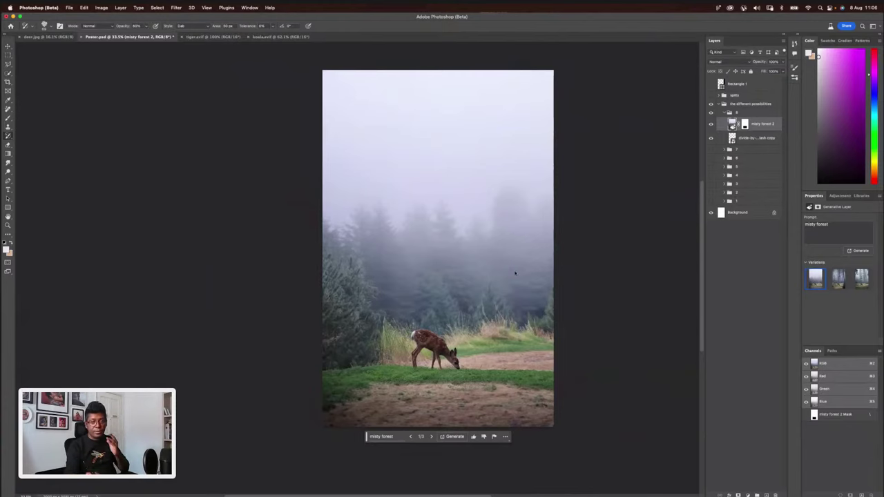
pyautogui.click(838, 278)
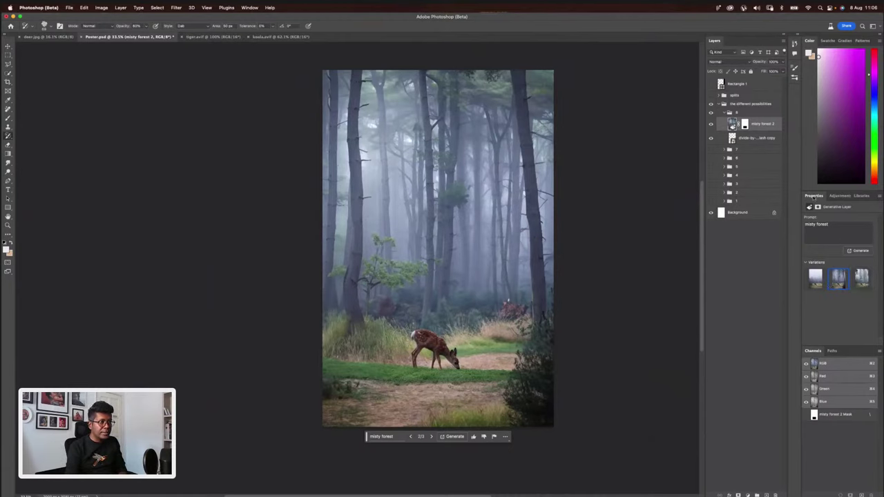
pyautogui.click(860, 284)
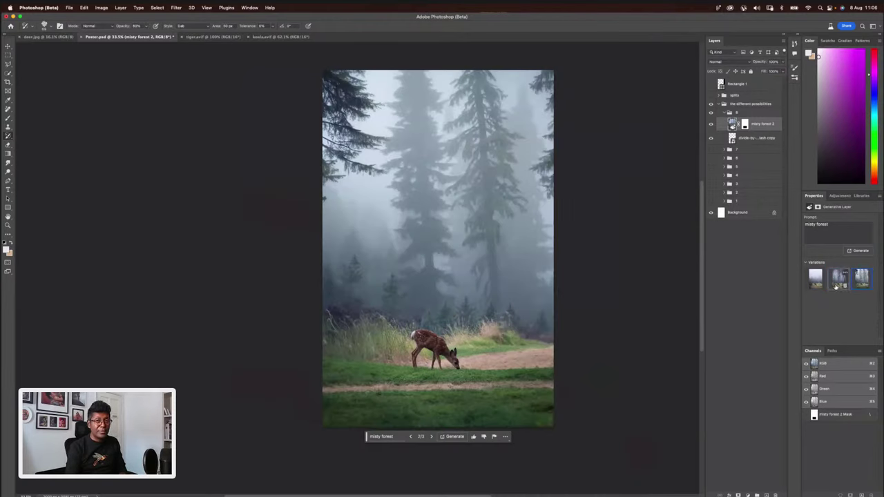
pyautogui.click(838, 282)
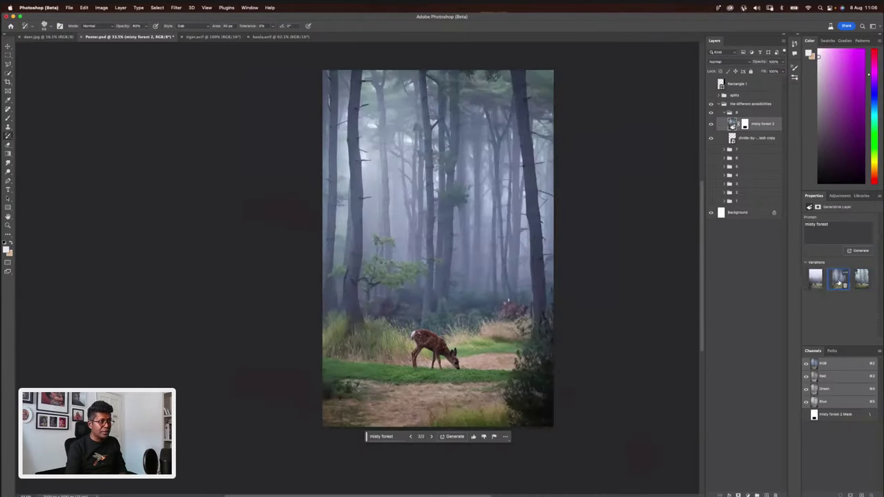
pyautogui.click(857, 282)
pyautogui.click(840, 282)
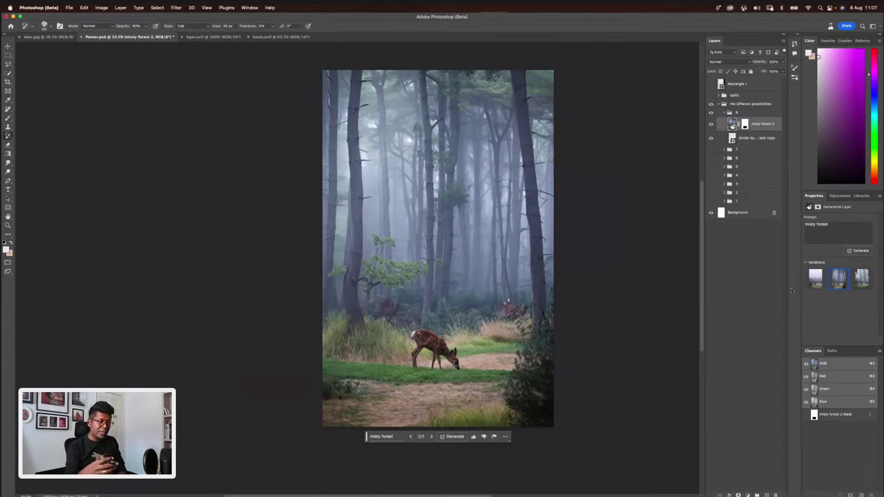
pyautogui.click(815, 282)
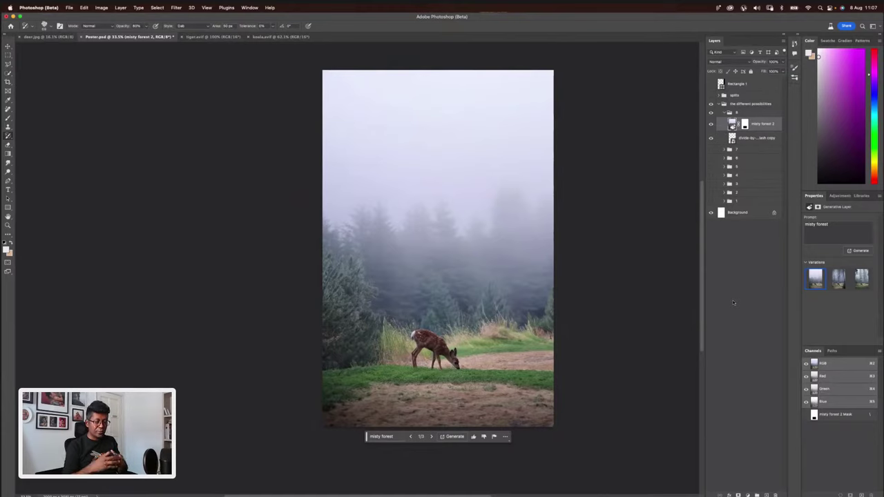
pyautogui.click(837, 279)
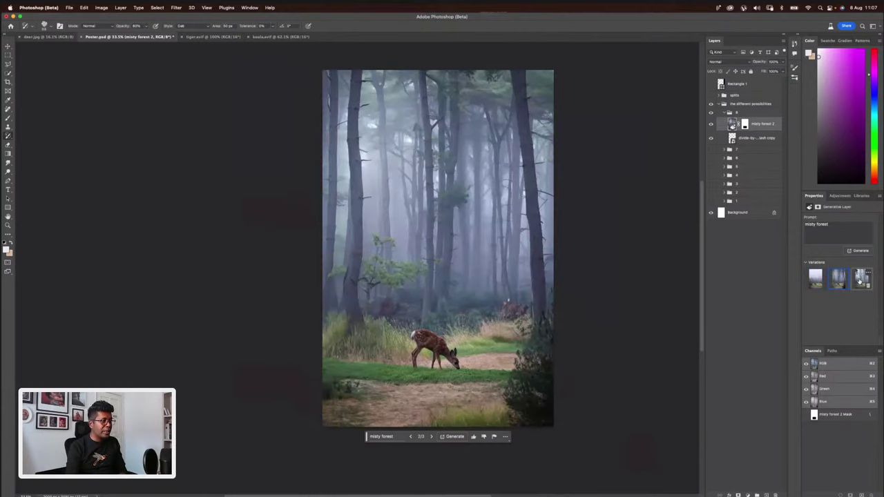
pyautogui.click(860, 281)
pyautogui.click(816, 280)
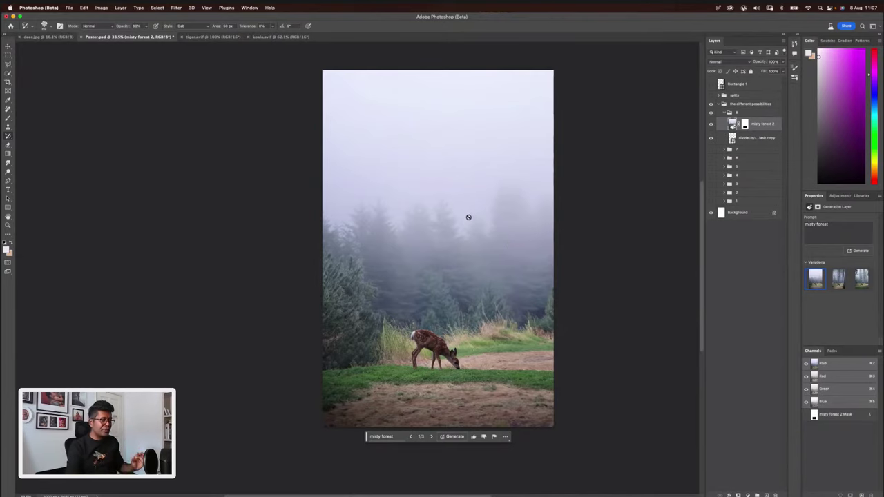
# - Select the deer photo layer in group 8 and hide and reshow it to check which area it covers
pyautogui.hscroll(3, 470, 240)
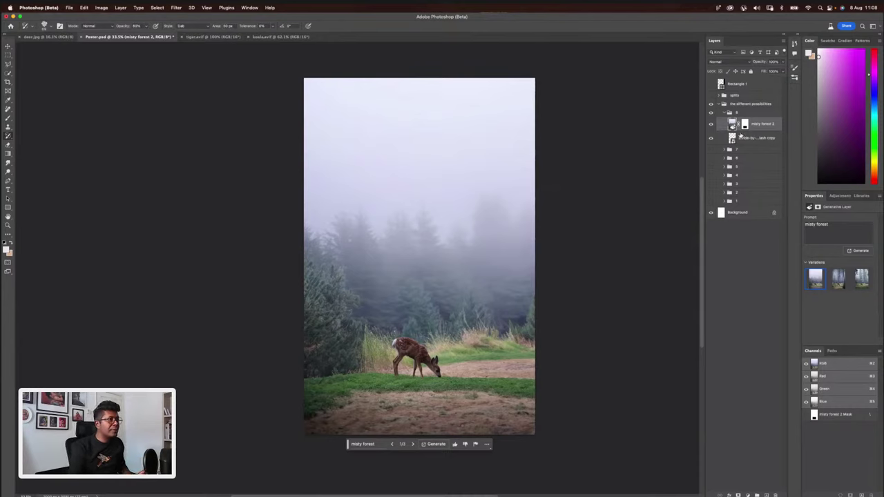
pyautogui.click(752, 138)
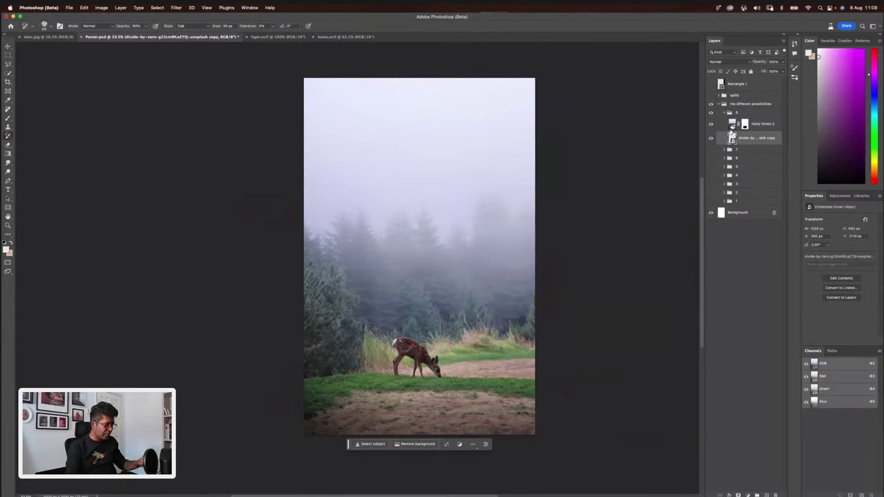
pyautogui.click(712, 139)
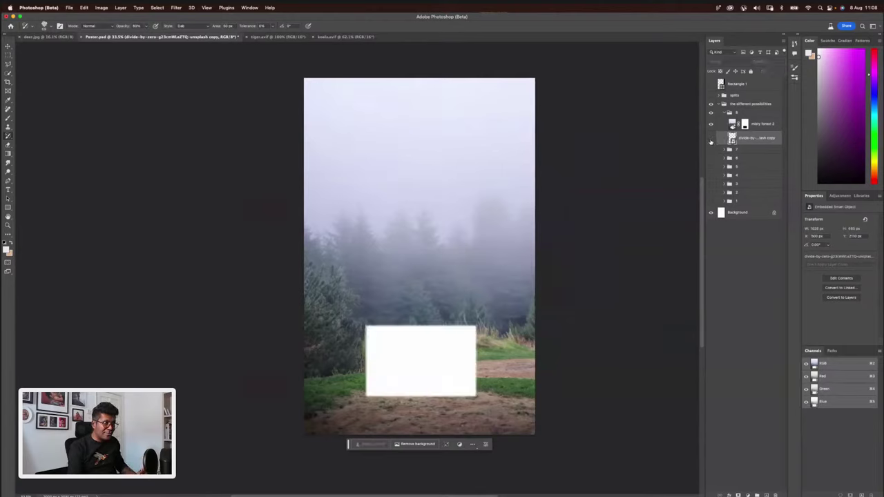
pyautogui.click(712, 139)
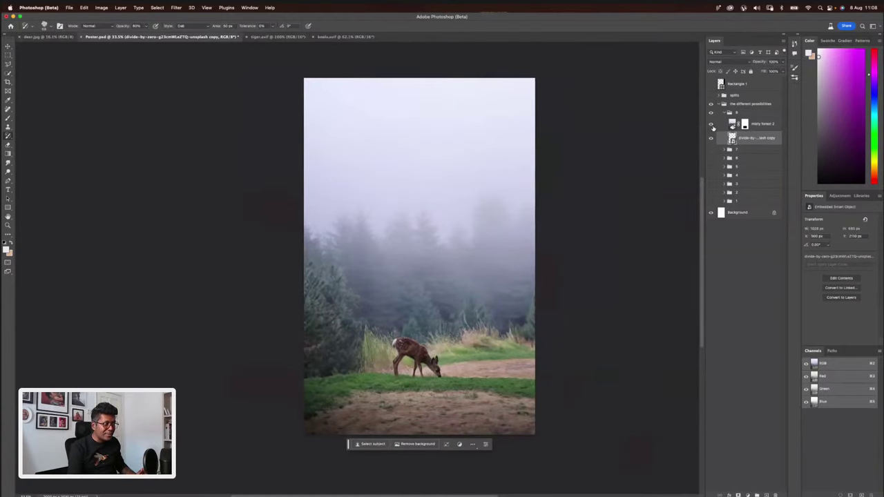
# - Select the deer in the photo layer with Select Subject and copy it to a new layer above misty forest 2
pyautogui.press('w')
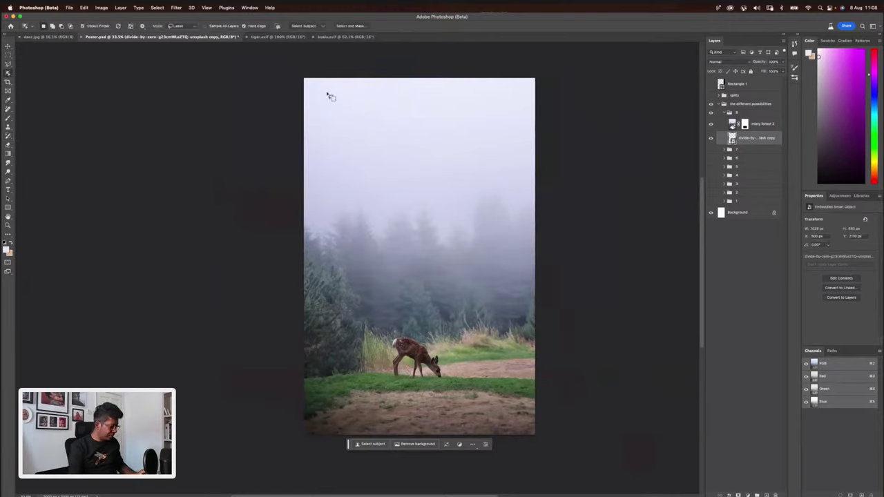
pyautogui.click(305, 26)
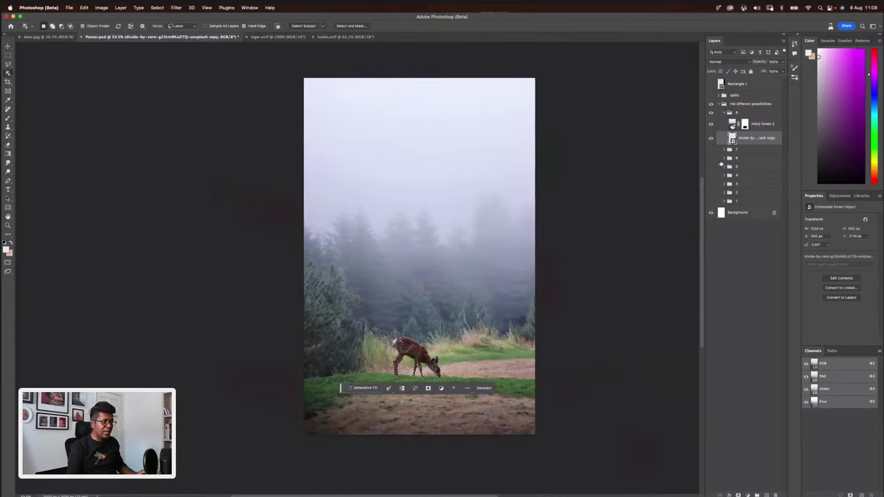
pyautogui.click(762, 124)
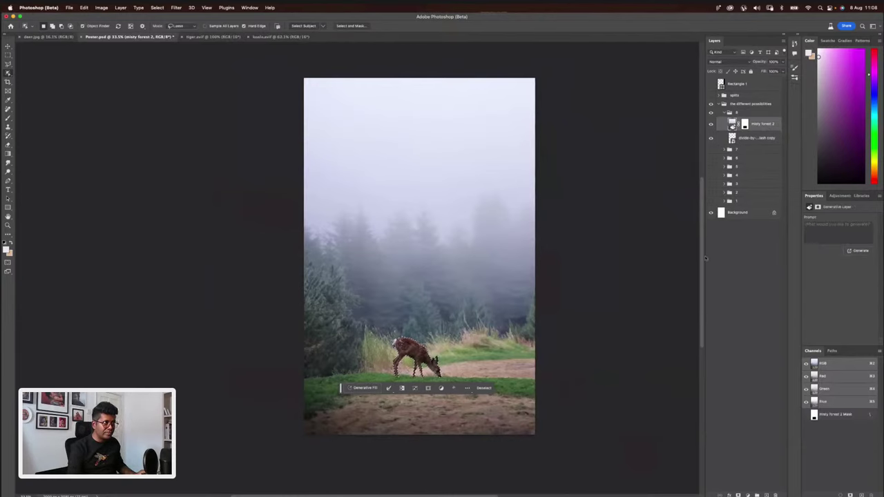
pyautogui.click(751, 140)
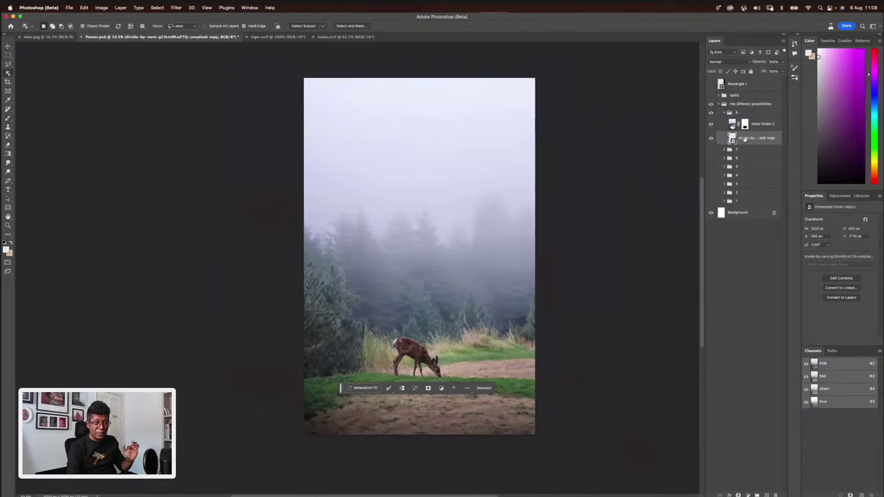
pyautogui.click(760, 127)
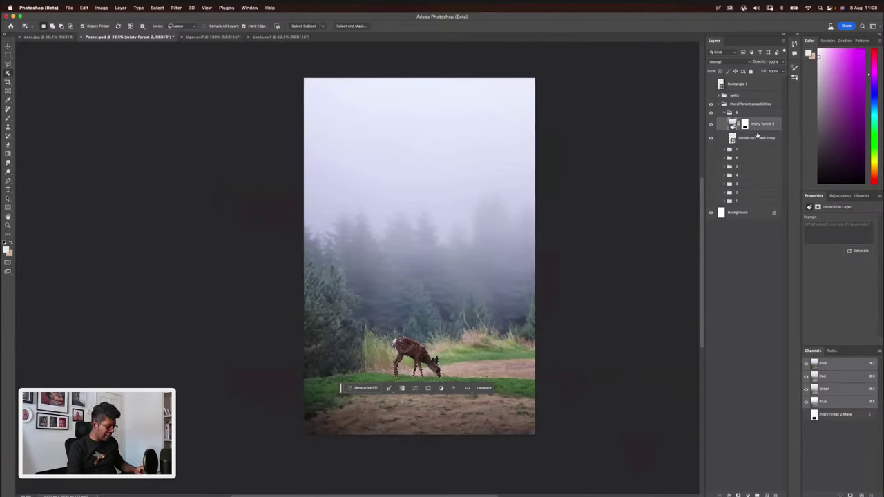
pyautogui.press('super+shift+alt+n')
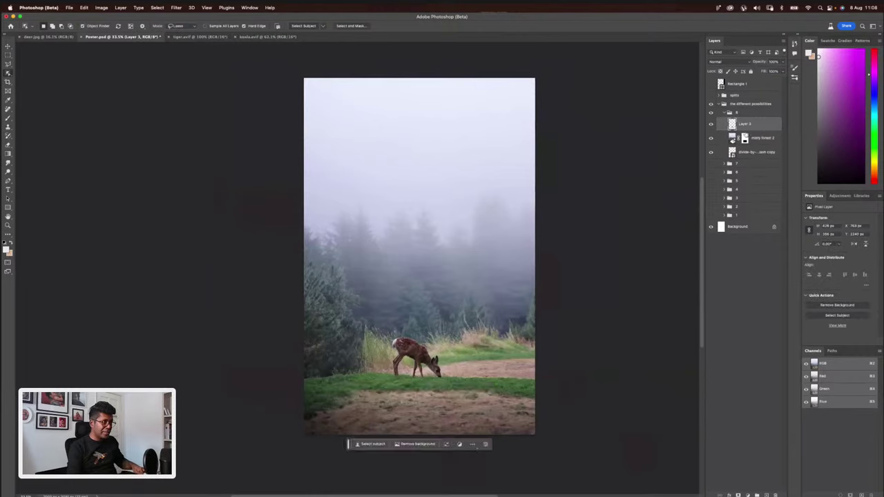
# - Hide and reshow the layers beneath the deer cutout to check it on its own, and inspect the composite up close
pyautogui.click(711, 138)
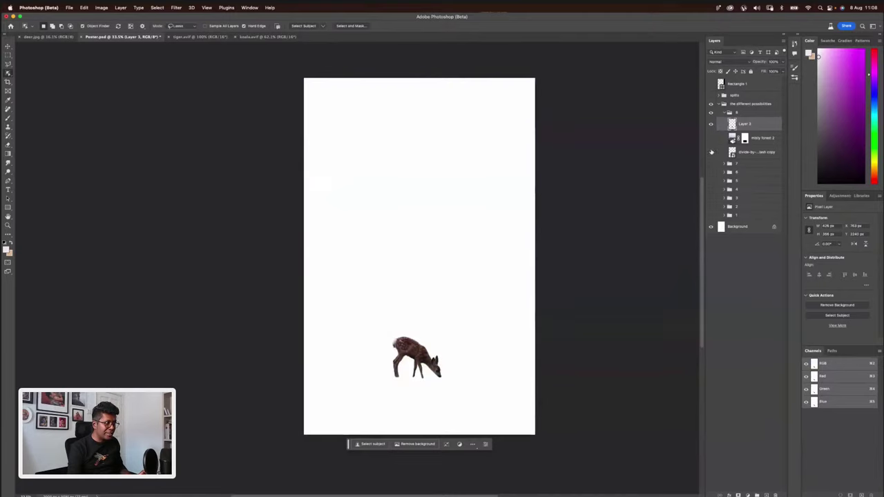
pyautogui.click(711, 138)
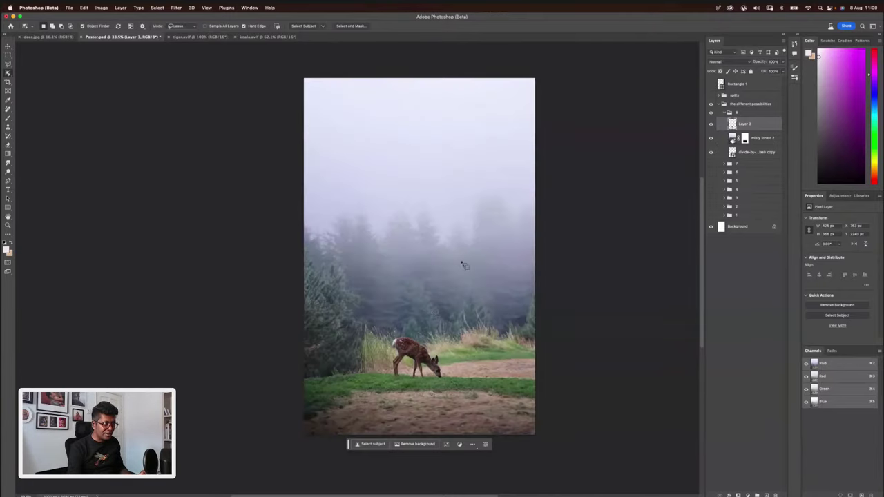
pyautogui.scroll(4, 433, 313)
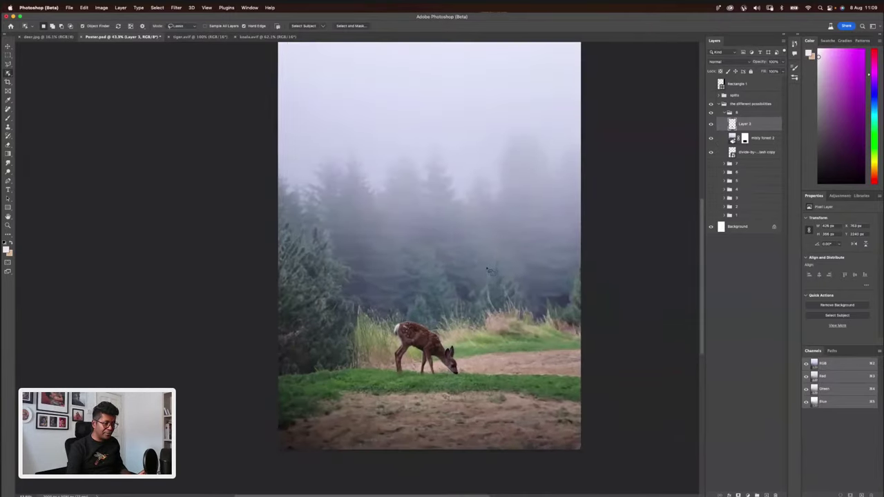
pyautogui.scroll(1, 492, 261)
pyautogui.hscroll(2, 515, 231)
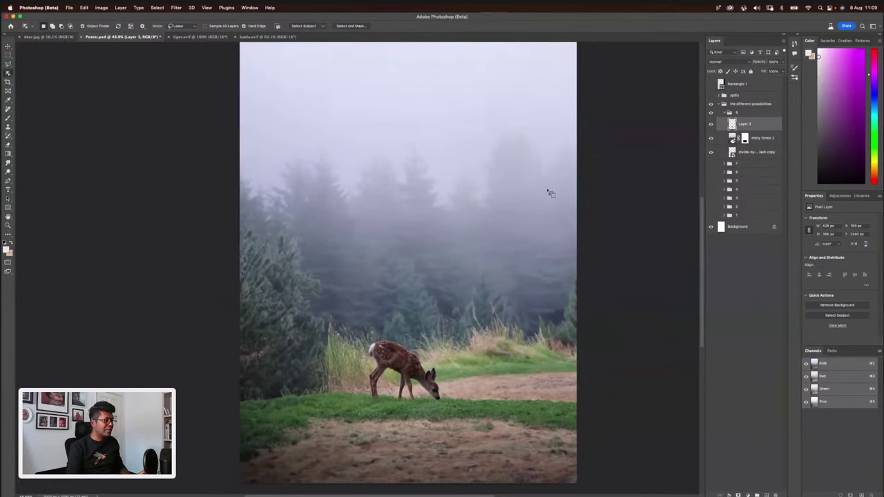
pyautogui.scroll(-3, 484, 212)
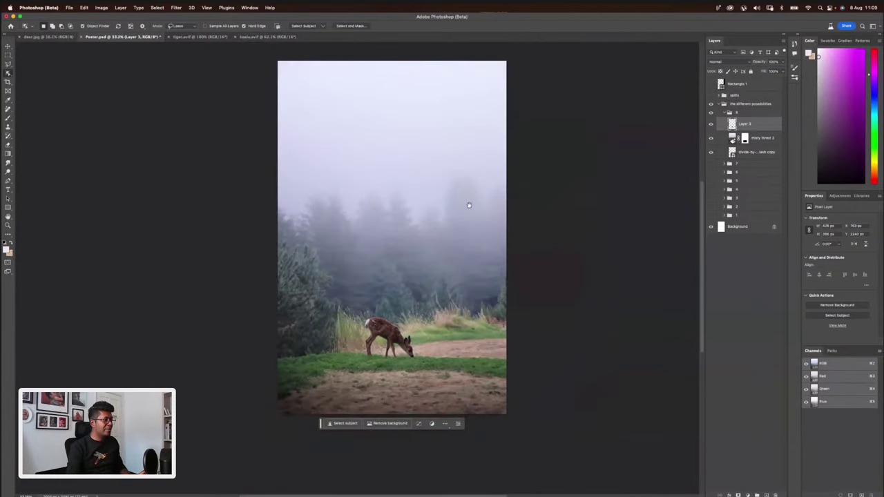
pyautogui.hscroll(-1, 481, 228)
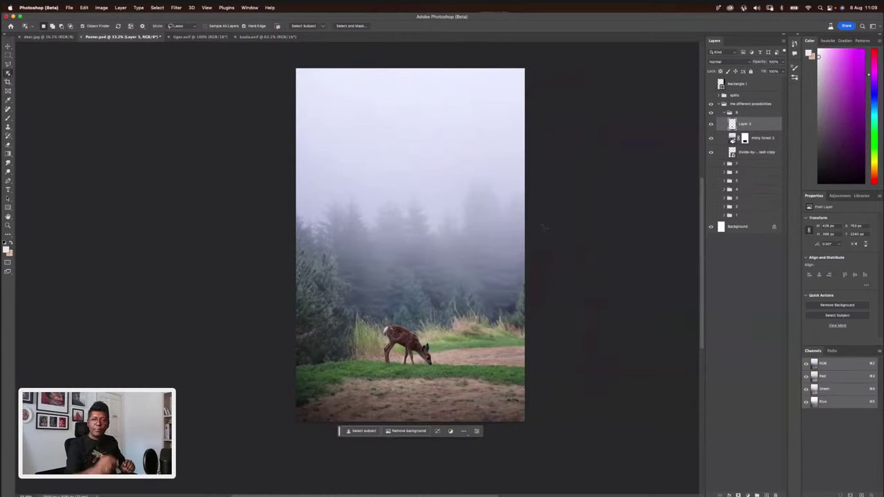
# - Marquee the full-width tree band down to the deer on the misty forest 2 layer and generatively fill it with "forest fire"
pyautogui.click(769, 139)
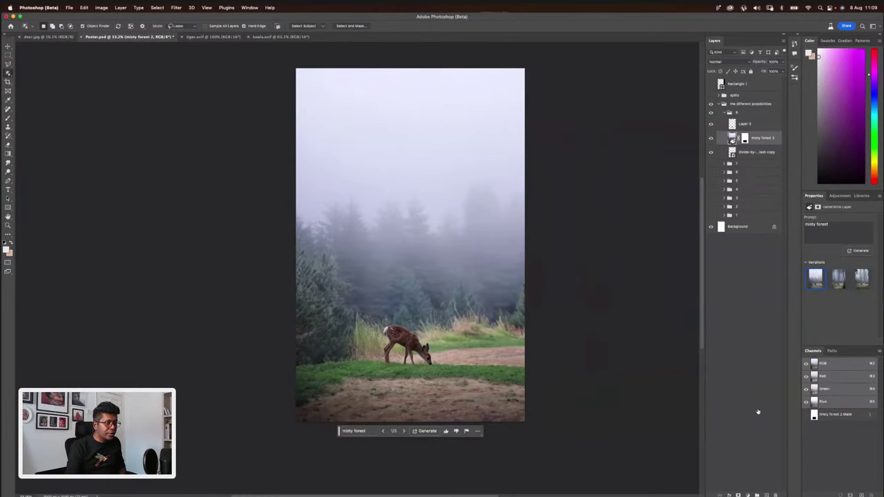
pyautogui.press('m')
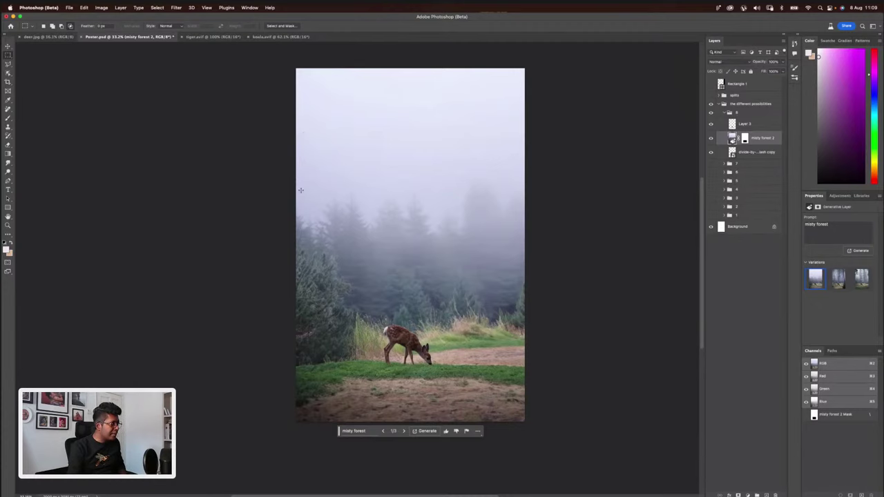
pyautogui.moveTo(291, 178); pyautogui.dragTo(535, 349)
pyautogui.click(359, 357)
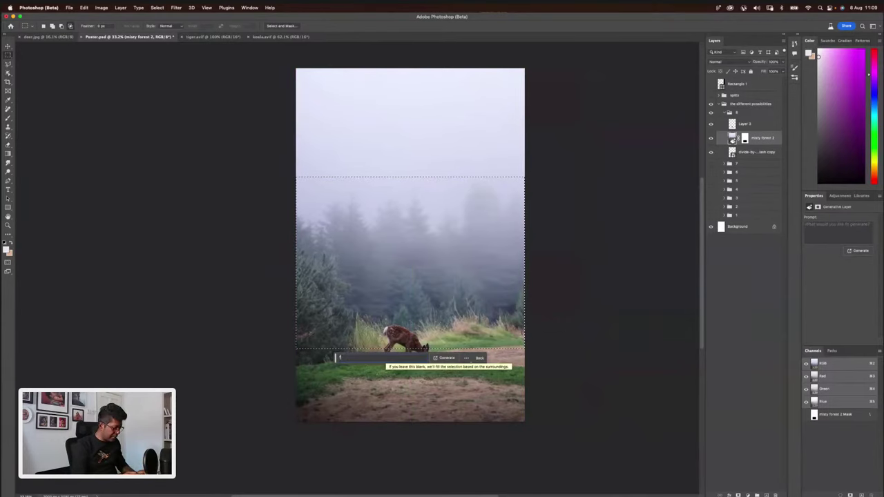
pyautogui.write('forest fire')
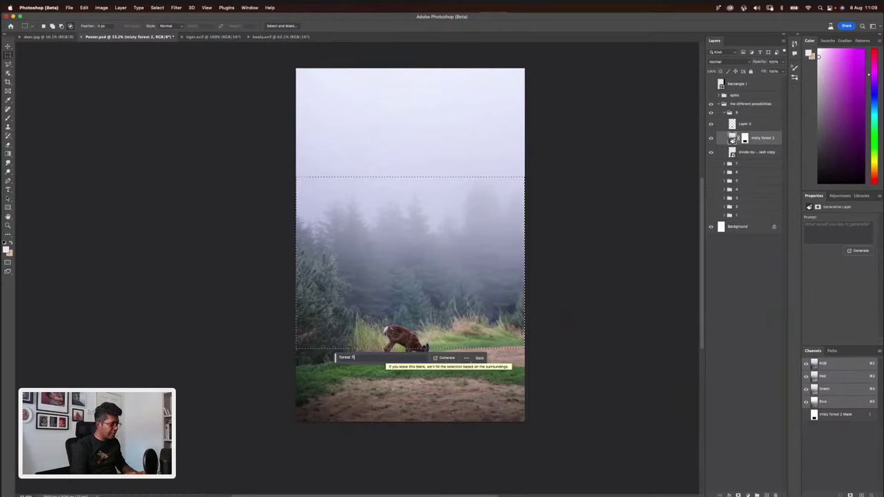
pyautogui.press('Return')
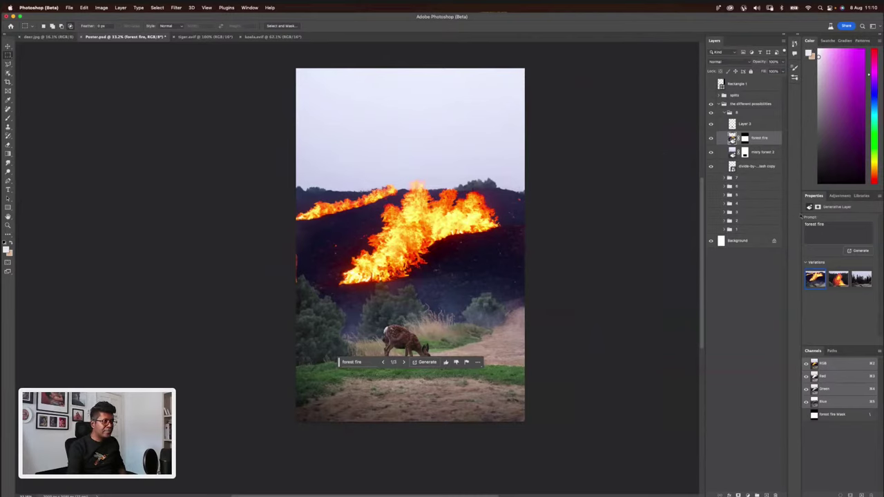
# - Compare the three forest fire variations, return to the first, and toggle the forest fire layer to compare it with the misty forest
pyautogui.click(838, 280)
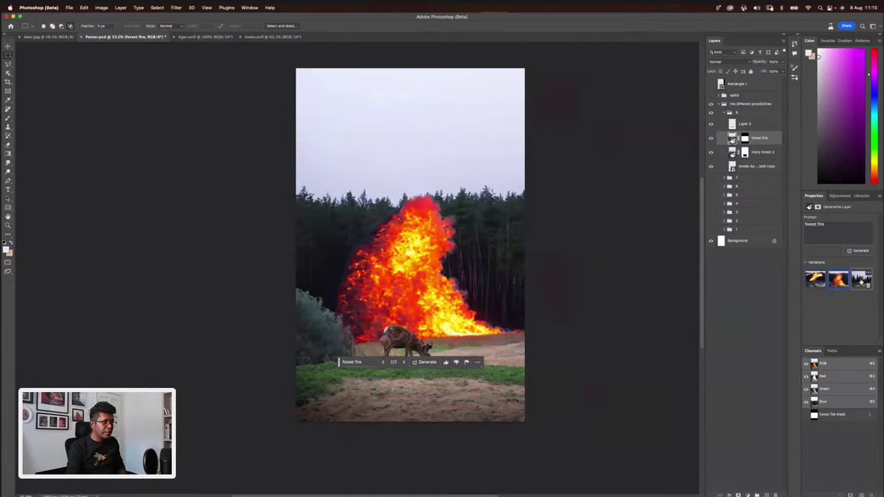
pyautogui.click(858, 281)
pyautogui.click(839, 282)
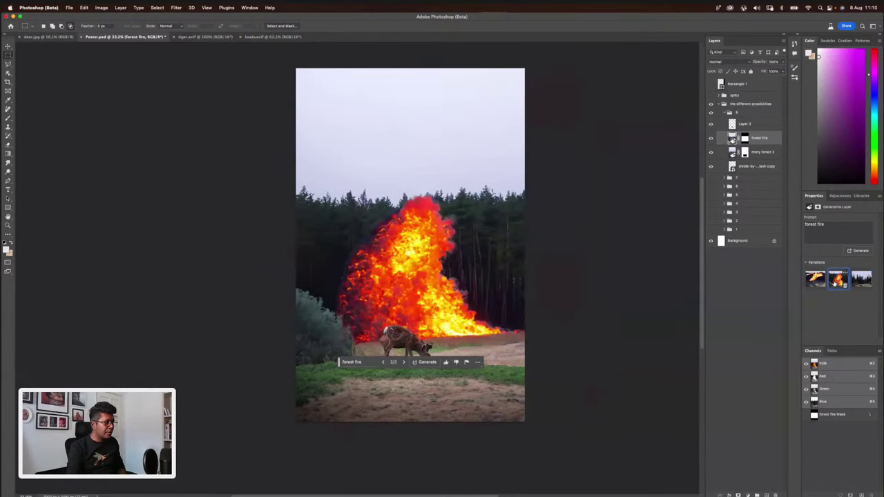
pyautogui.click(815, 279)
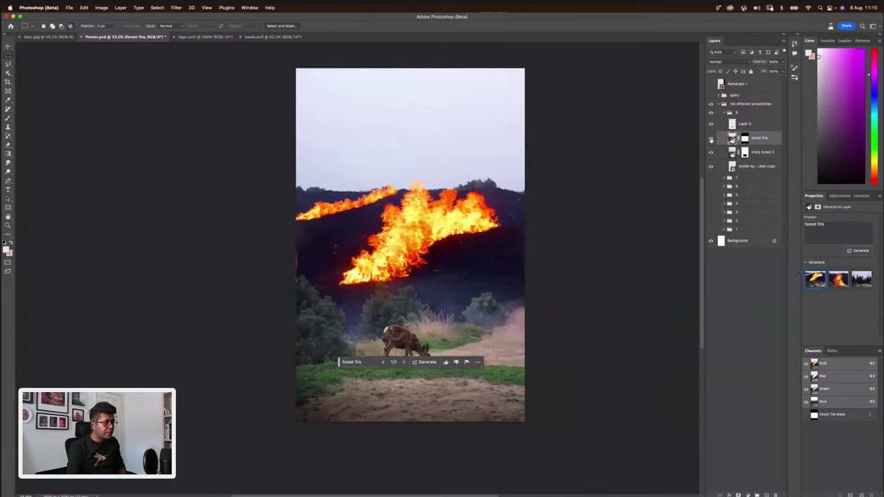
pyautogui.click(712, 140)
pyautogui.click(712, 141)
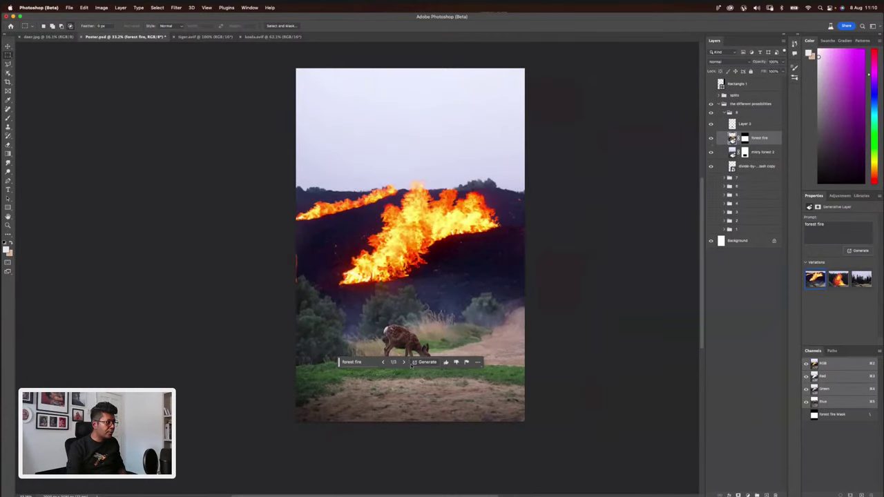
# - Generate another set of forest fire variations and choose the second one with the thin burnt tree trunks
pyautogui.click(426, 362)
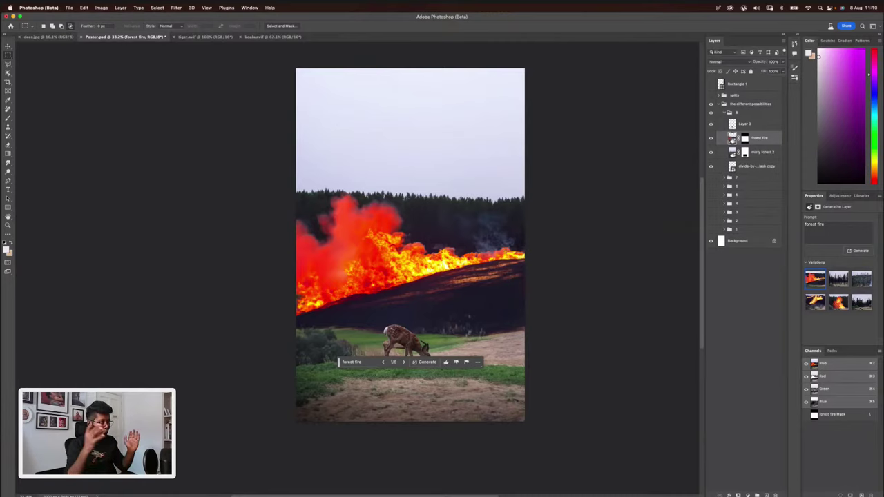
pyautogui.click(832, 280)
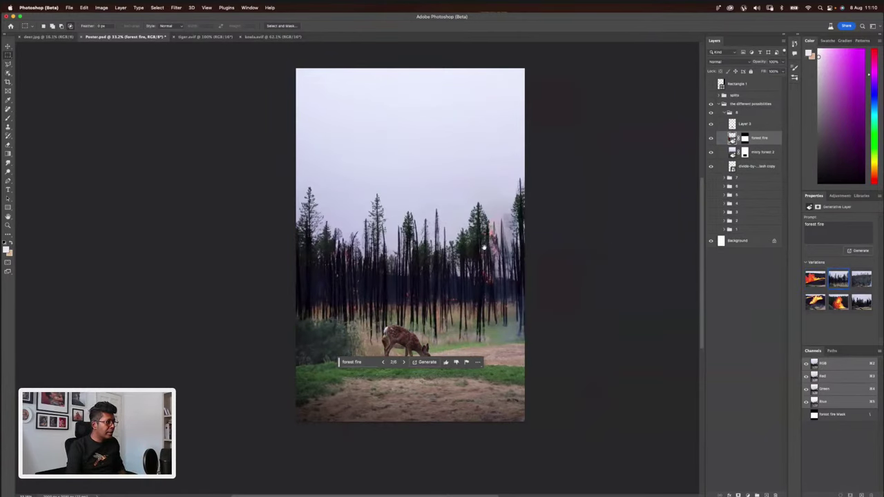
# - Hide and reshow Layer 3 to check the composite with and without it
pyautogui.hscroll(-2, 491, 245)
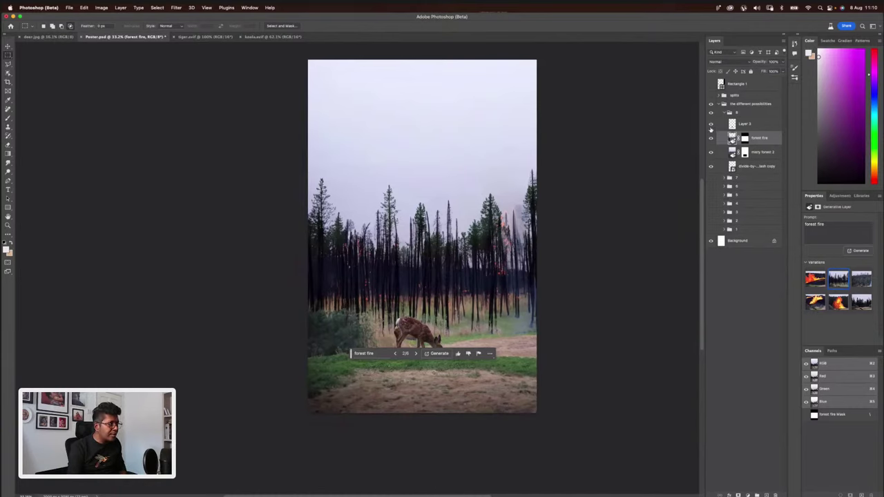
pyautogui.click(711, 125)
pyautogui.click(711, 125)
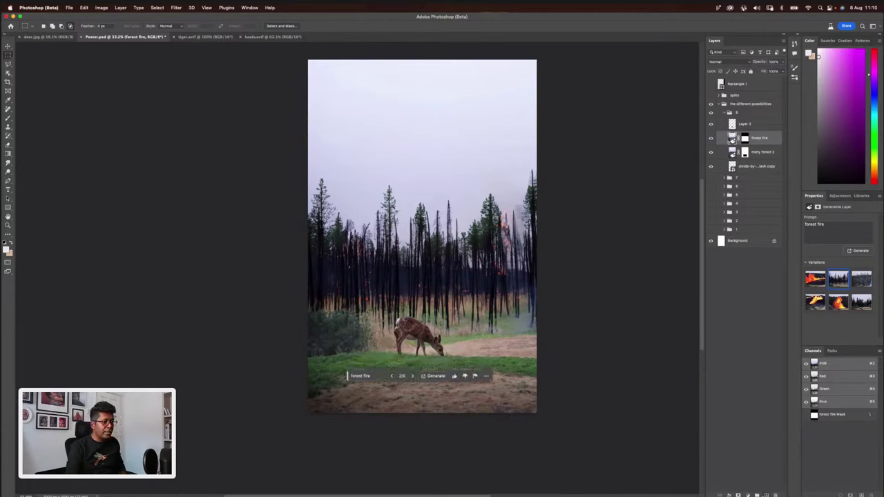
# - Add a new layer above the forest fire layer and clone-stamp the background around the deer's hind legs
pyautogui.press('super+shift+alt+n')
pyautogui.press('b')
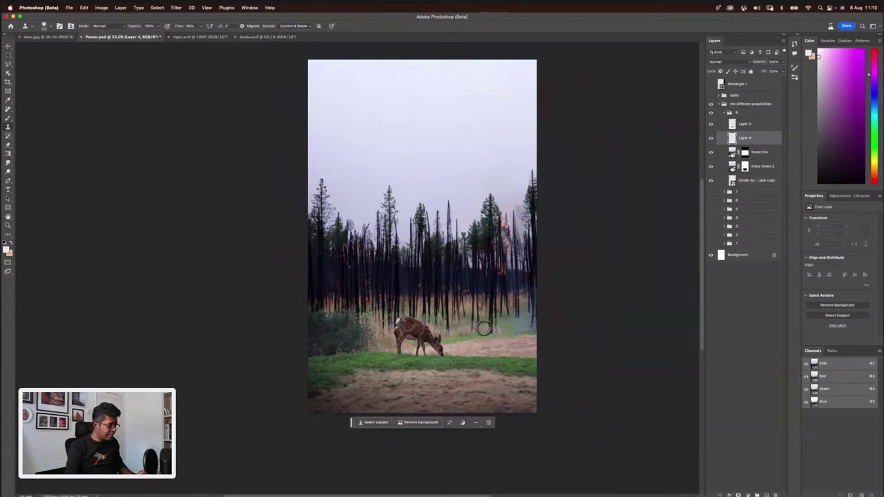
pyautogui.click(402, 335)
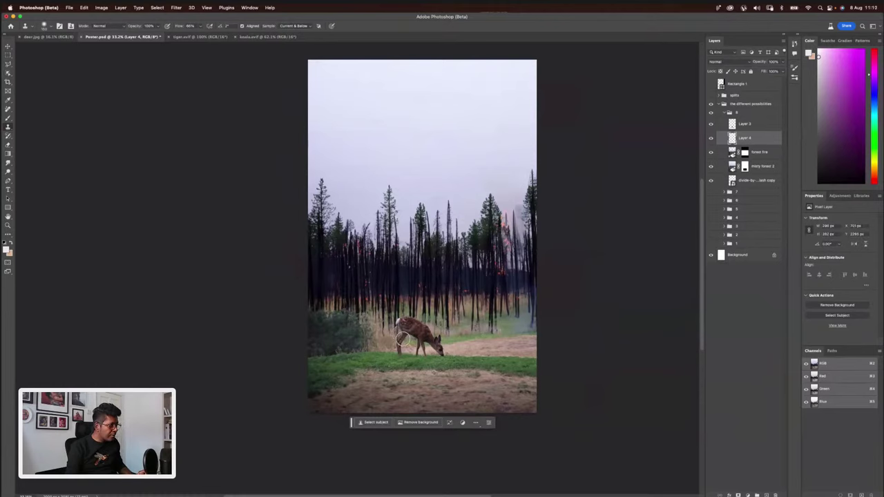
pyautogui.moveTo(403, 338); pyautogui.dragTo(400, 346)
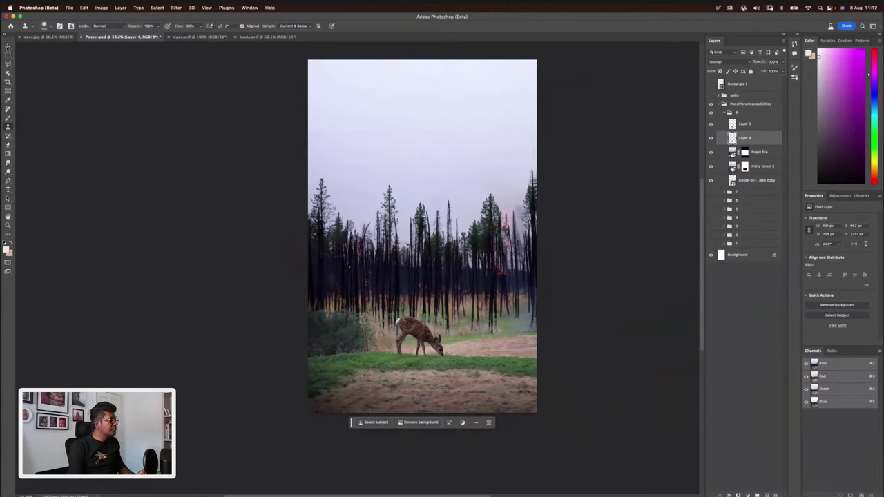
pyautogui.press('v')
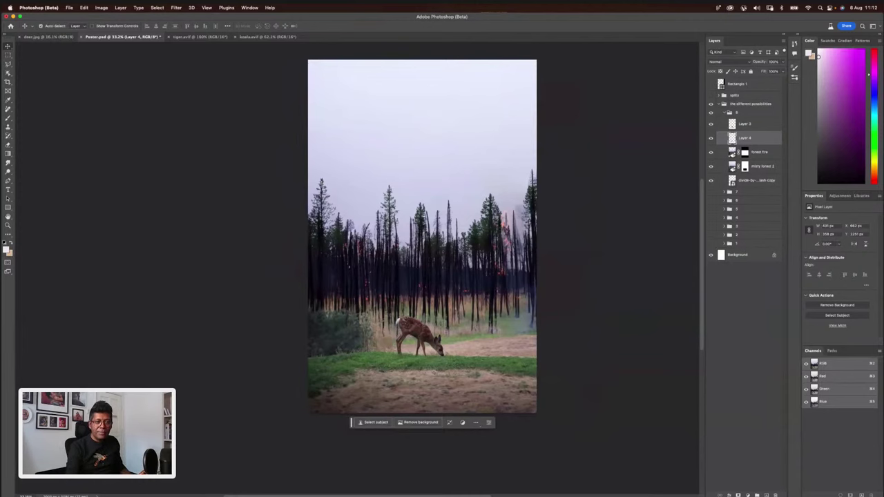
# - Place fire.avif into the poster above Layer 4 and set its blend mode to Screen
pyautogui.press('super+alt+space')
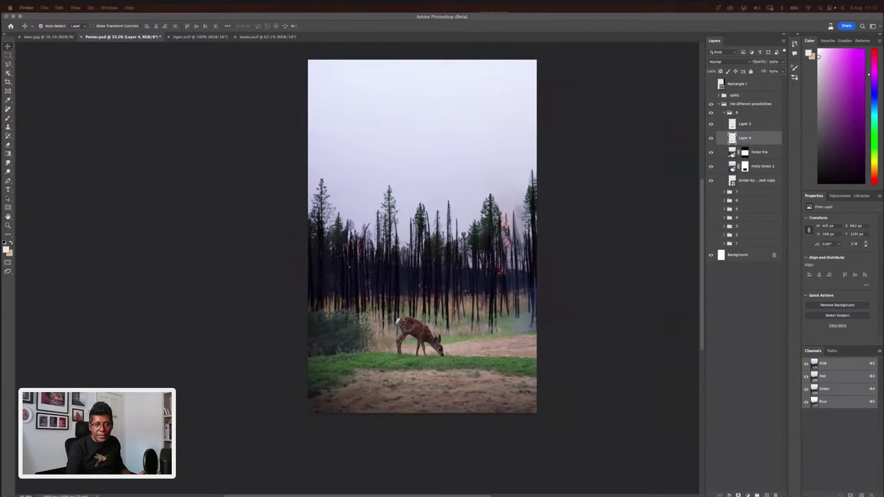
pyautogui.moveTo(496, 273); pyautogui.dragTo(485, 264)
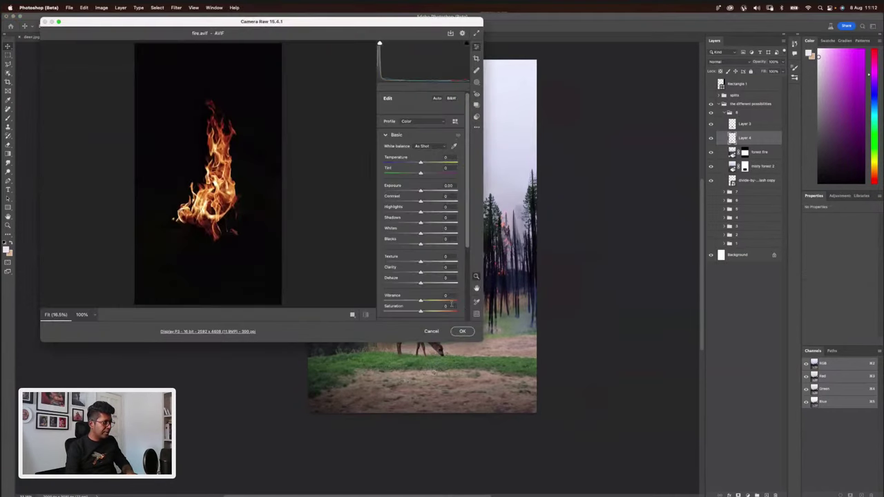
pyautogui.click(468, 333)
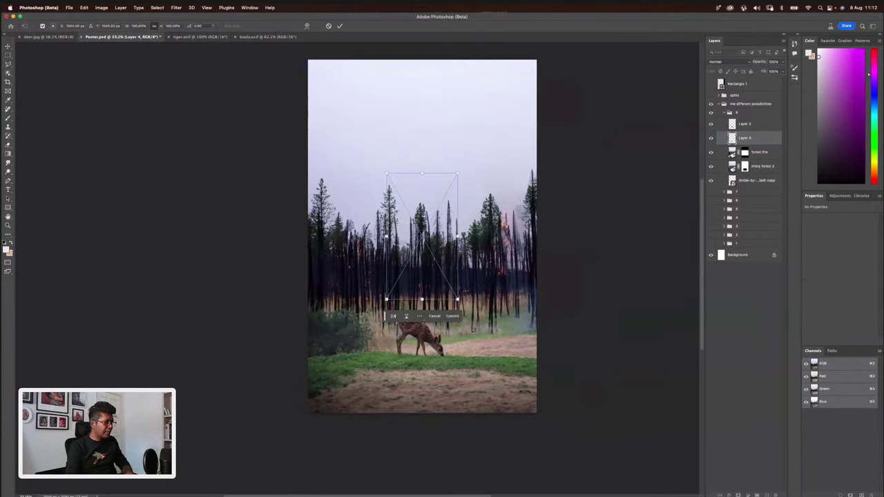
pyautogui.press('Return')
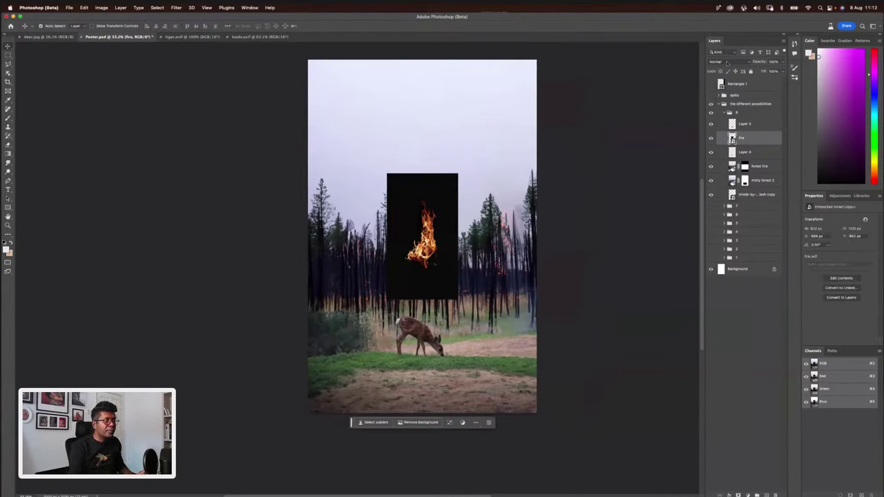
pyautogui.click(727, 63)
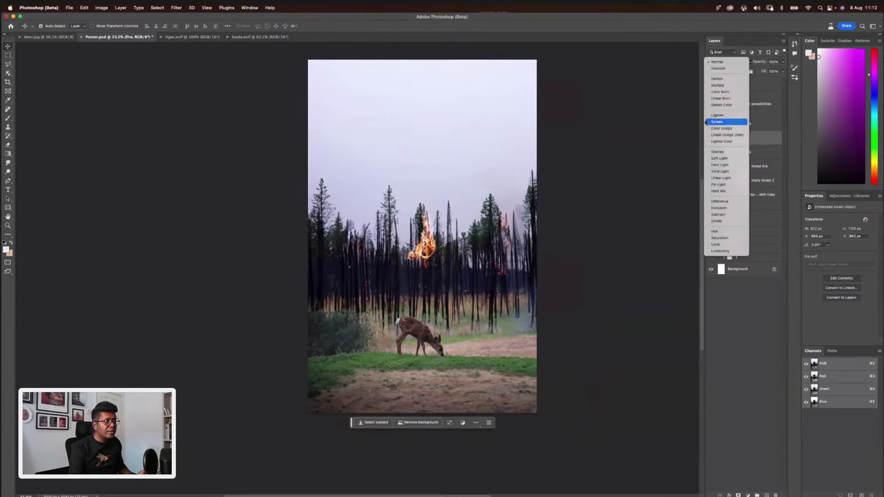
pyautogui.click(718, 122)
# - Scale the fire layer down to about 78% and position it at the poster's left edge, above the bush
pyautogui.hotkey('ctrl', 't')
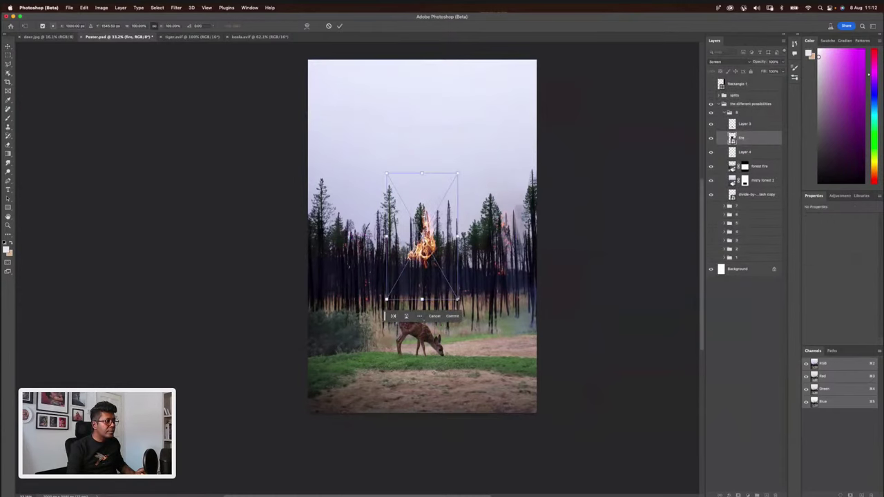
pyautogui.moveTo(421, 242); pyautogui.dragTo(345, 286)
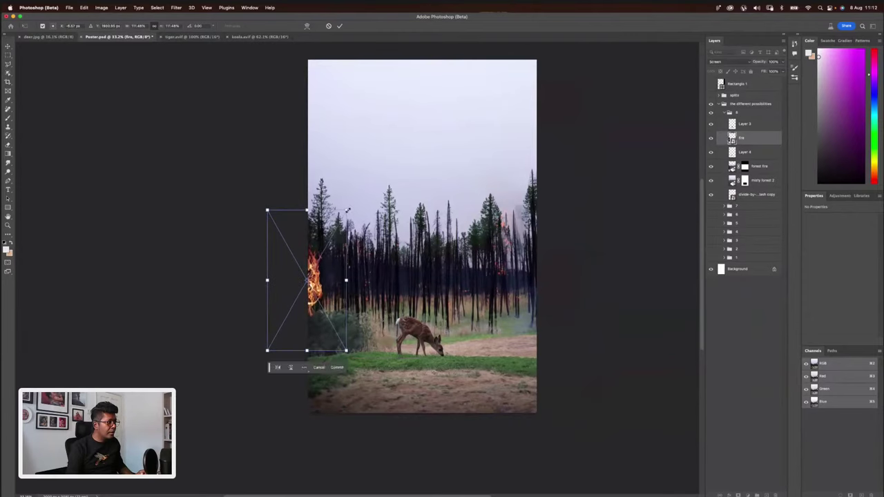
pyautogui.moveTo(346, 210); pyautogui.dragTo(312, 274)
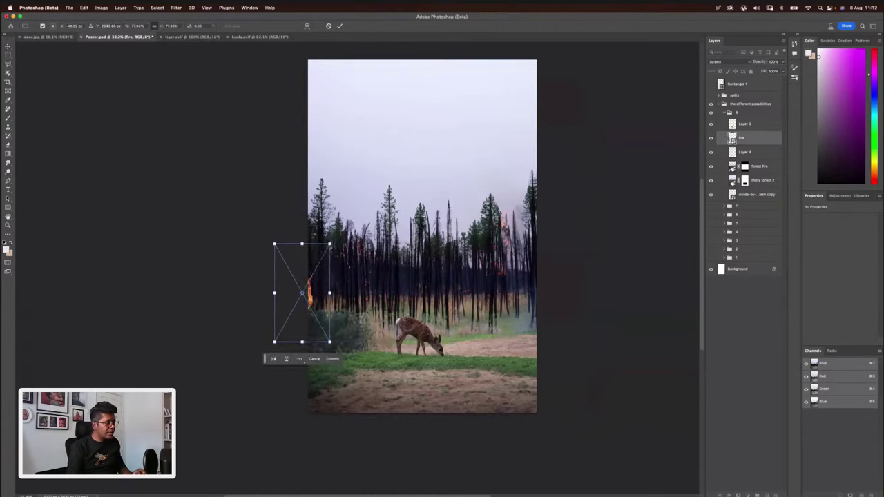
pyautogui.press('Return')
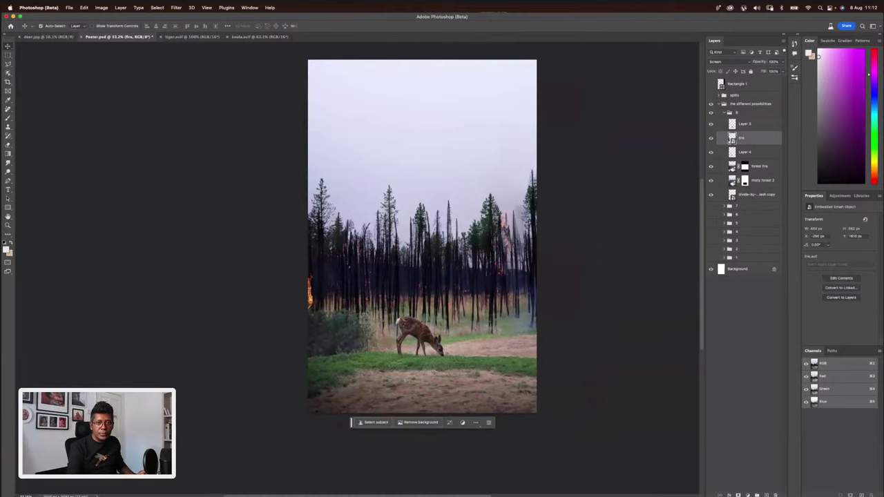
# - Place the bonfire image fire3.avif into the poster as a new layer above the fire layer
pyautogui.doubleClick(732, 138)
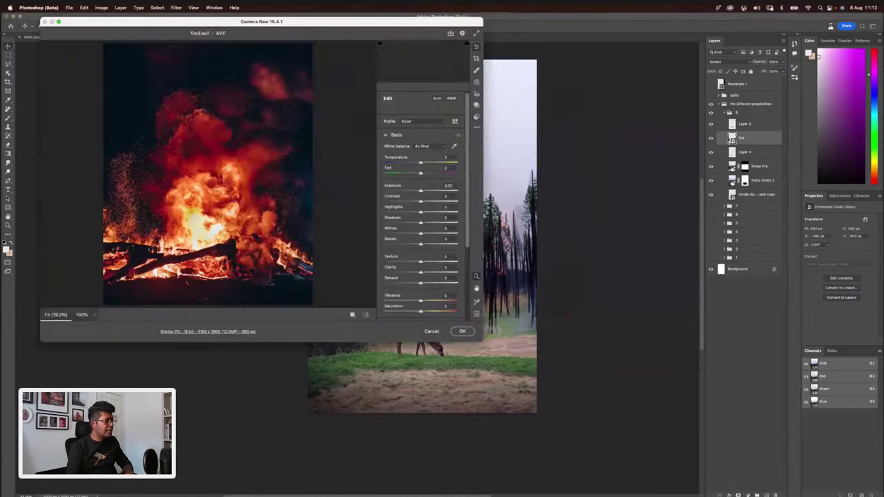
pyautogui.press('Return')
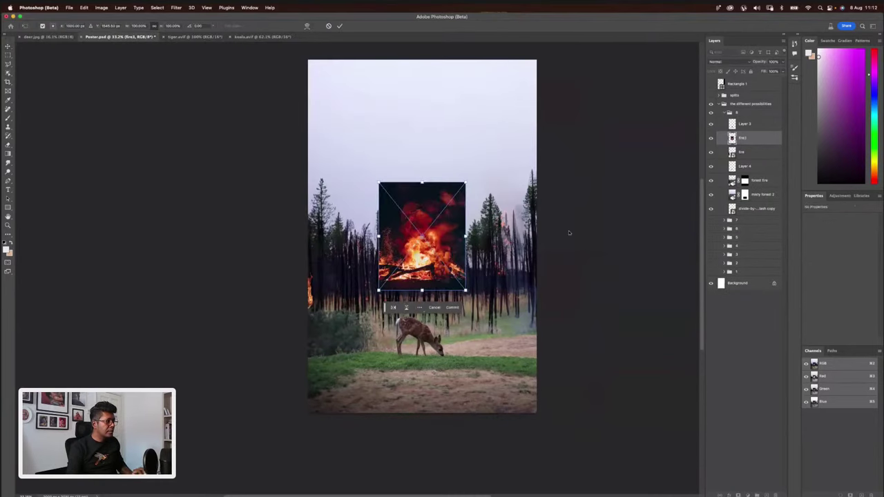
pyautogui.press('Return')
# - Set the fire3 layer to Screen, enlarge it to about 122% and move it to the poster's lower right edge
pyautogui.click(722, 61)
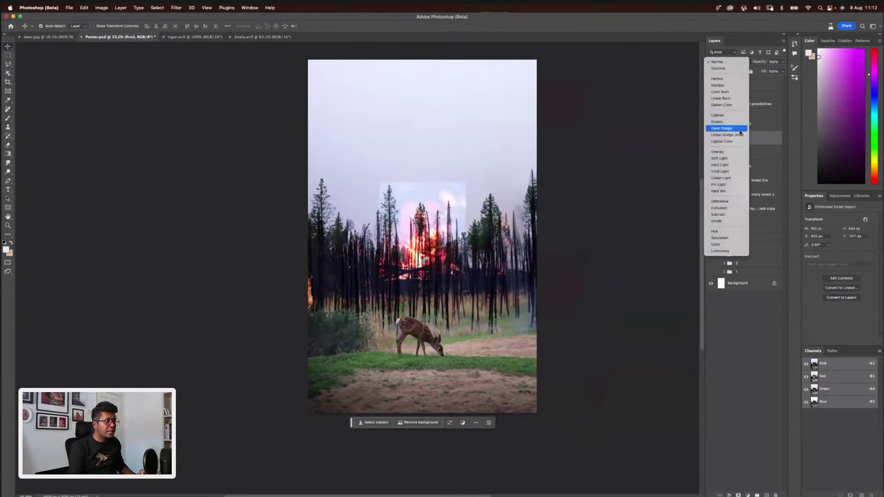
pyautogui.click(736, 122)
pyautogui.hotkey('ctrl', 't')
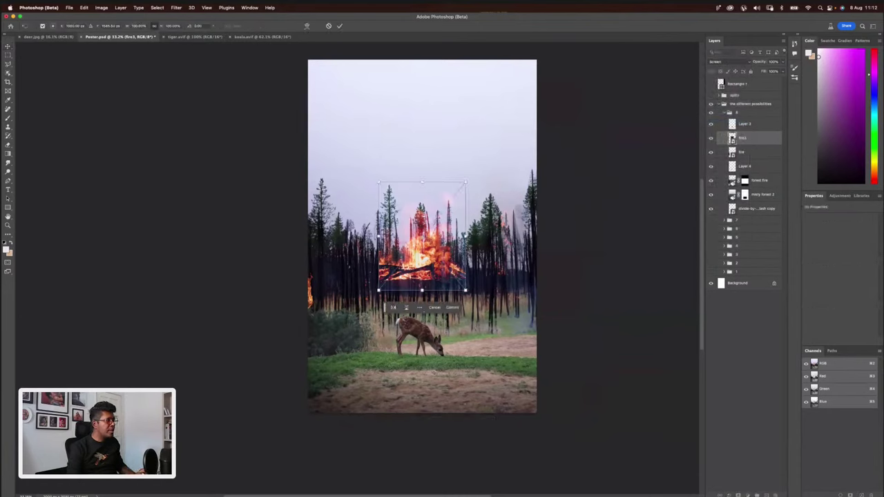
pyautogui.moveTo(466, 183); pyautogui.dragTo(474, 171)
pyautogui.moveTo(472, 271); pyautogui.dragTo(571, 357)
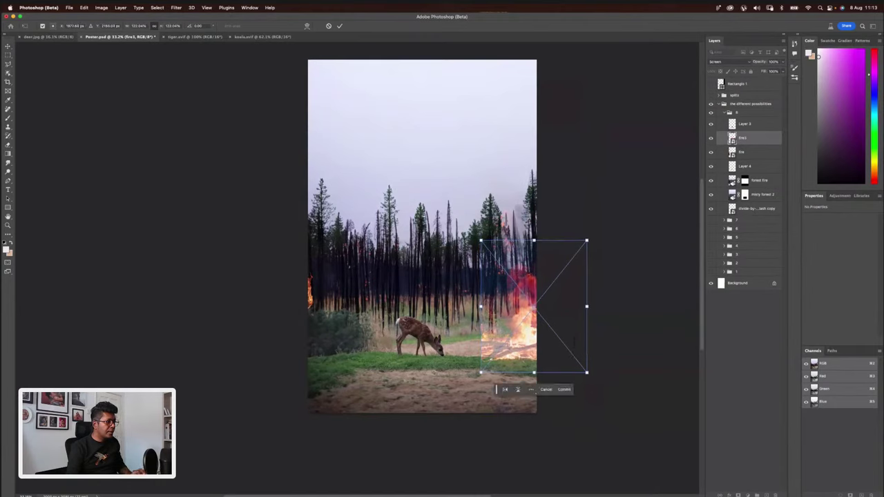
pyautogui.press('Return')
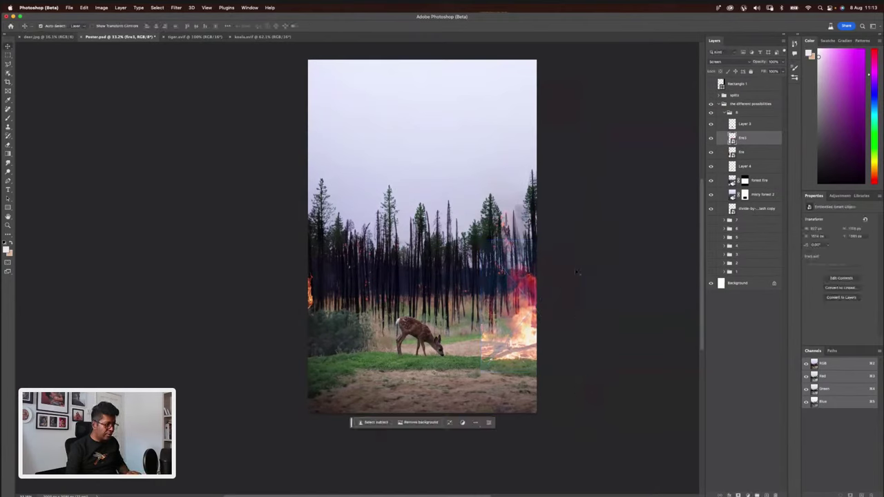
pyautogui.scroll(5, 345, 257)
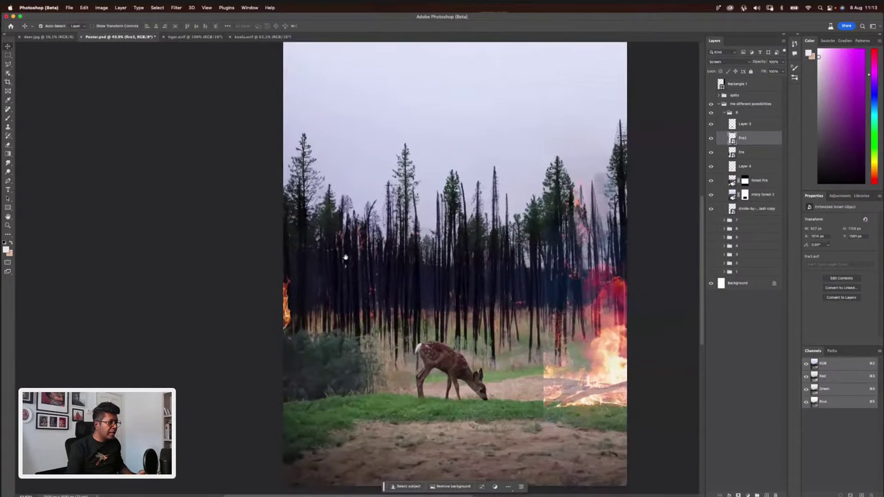
pyautogui.scroll(3, 339, 260)
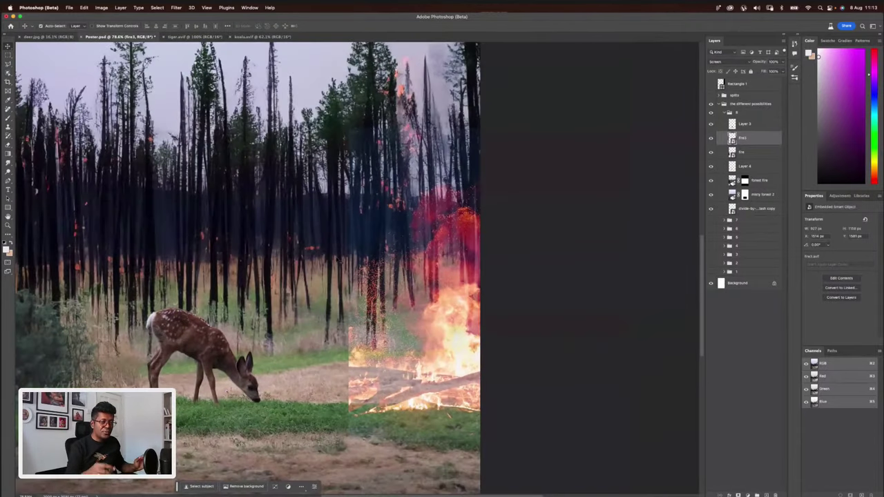
pyautogui.scroll(2, 503, 283)
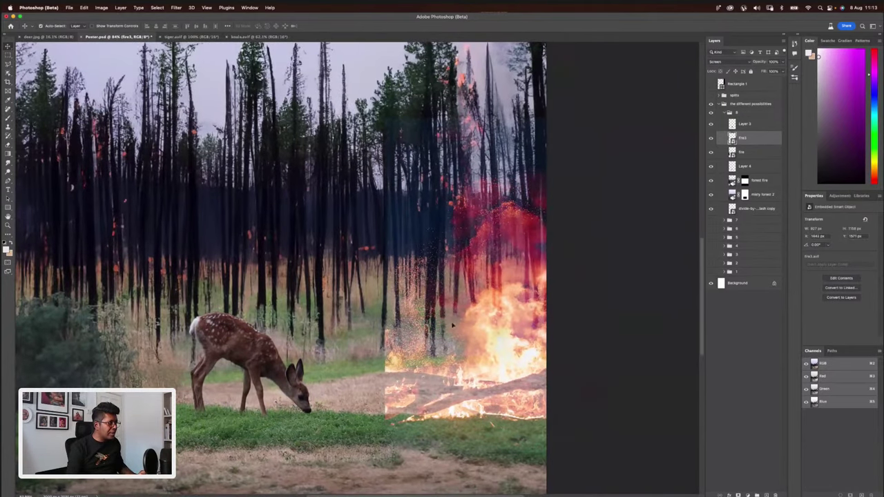
# - Shift the bonfire towards the deer, then undo its moves, its enlargement and its Screen blend mode
pyautogui.moveTo(501, 310); pyautogui.dragTo(452, 310)
pyautogui.press('super+z')
pyautogui.press('super+z')
pyautogui.press('super+z')
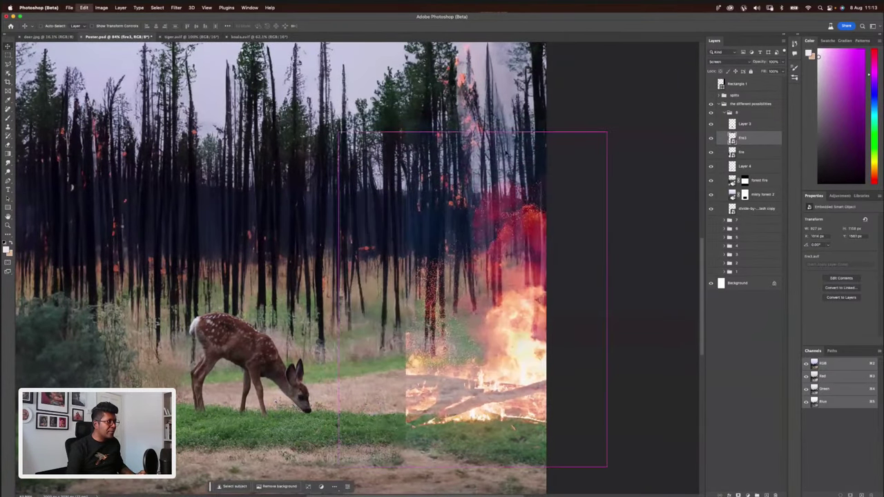
pyautogui.press('super+z')
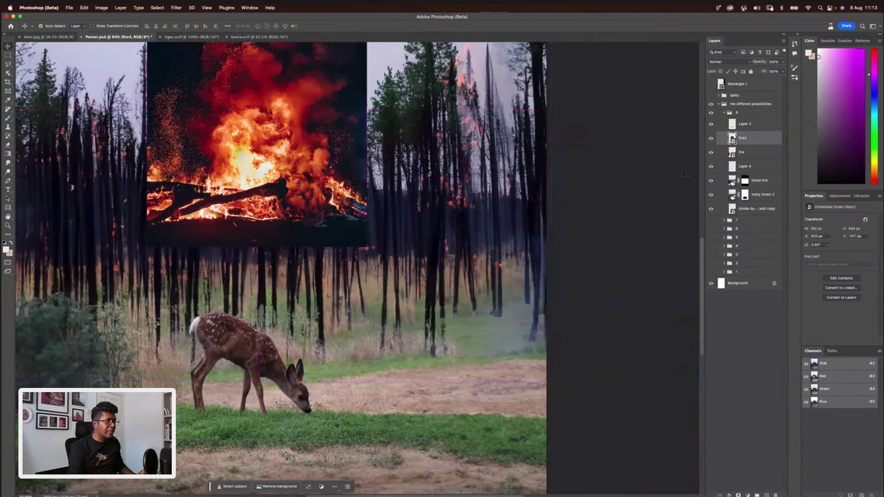
# - Set the fire3 layer to Screen and position the bonfire on the ground just in front of the deer's head
pyautogui.moveTo(314, 147); pyautogui.dragTo(414, 260)
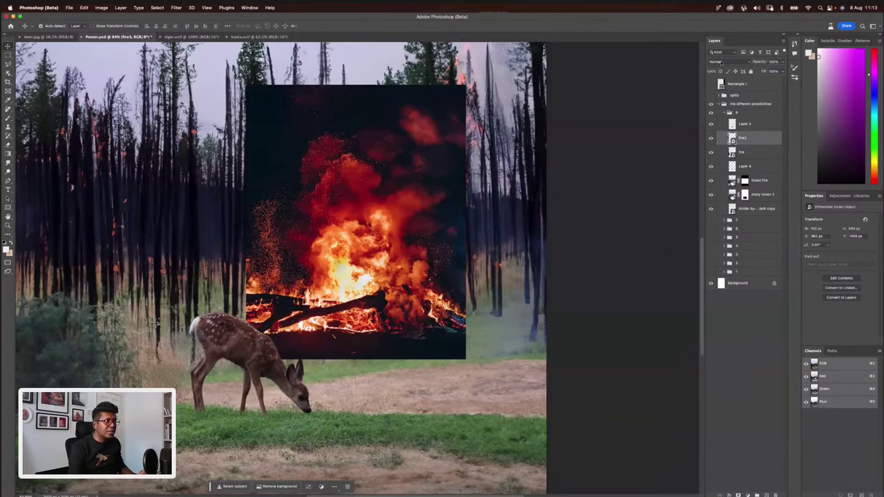
pyautogui.click(722, 63)
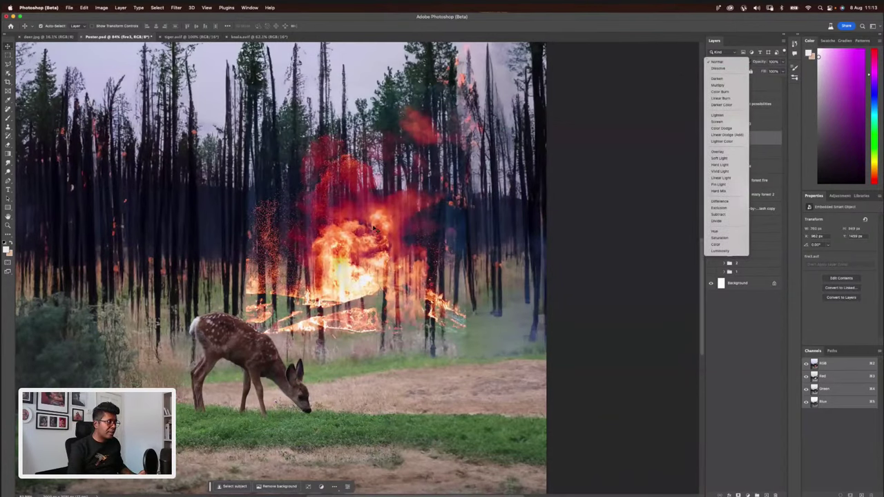
pyautogui.press('Return')
pyautogui.moveTo(373, 228); pyautogui.dragTo(420, 323)
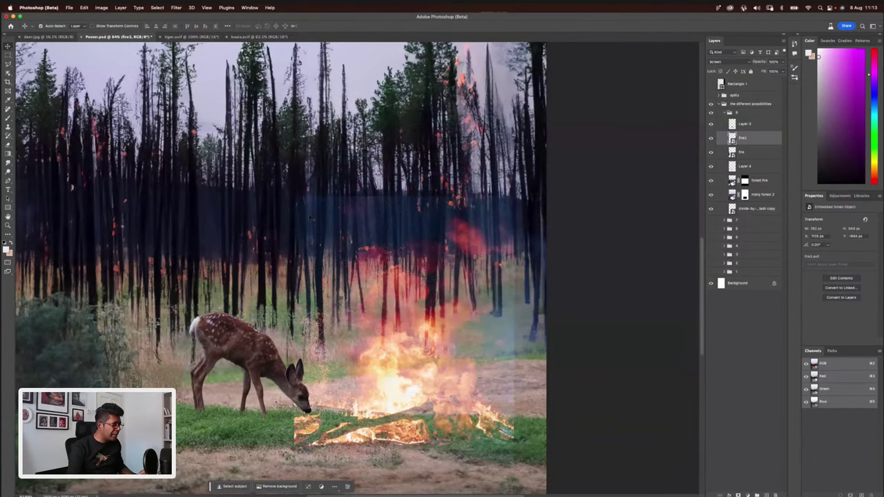
pyautogui.scroll(2, 382, 219)
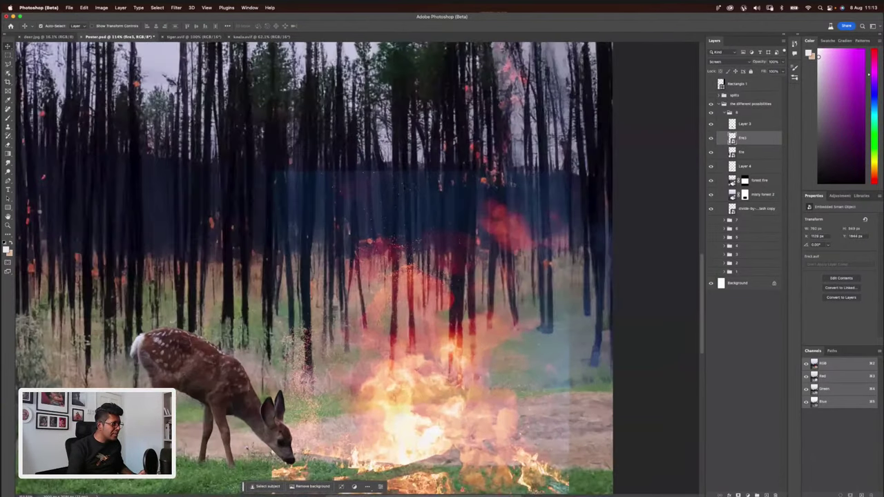
pyautogui.hscroll(-4, 404, 185)
pyautogui.moveTo(409, 176); pyautogui.dragTo(434, 186)
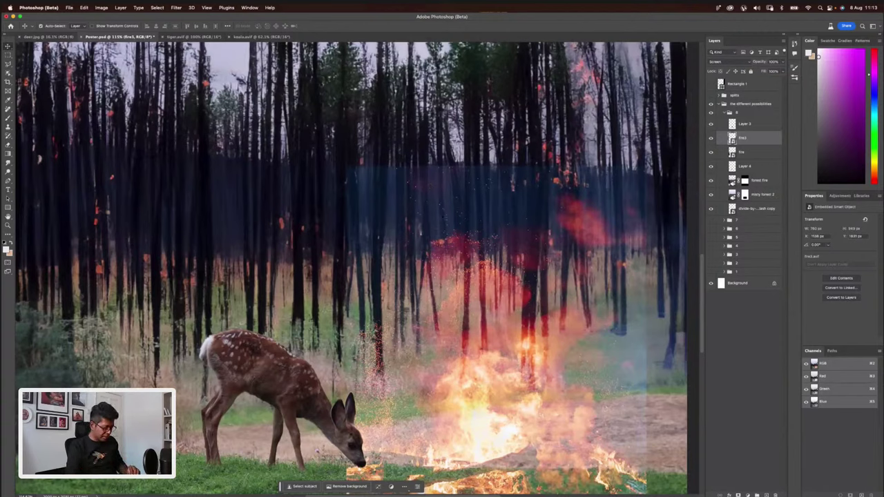
# - Apply Levels to the fire3 layer, raising the black input level and setting the white input level to 237
pyautogui.press('super+l')
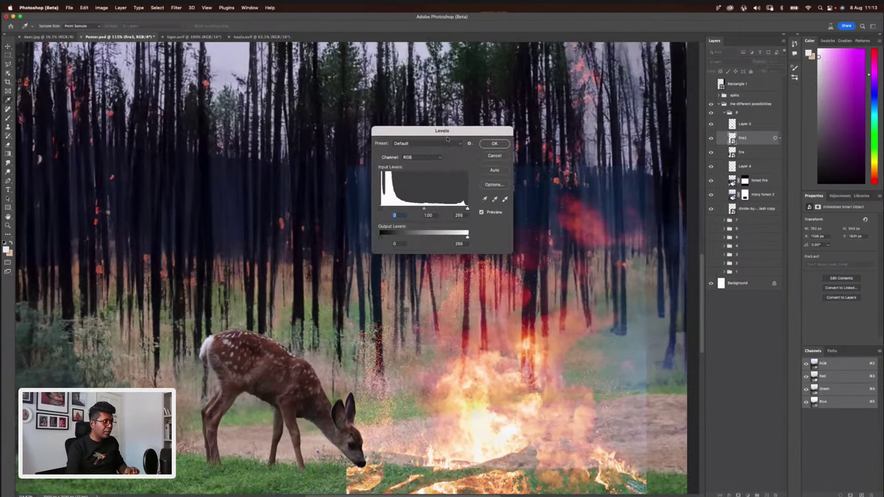
pyautogui.moveTo(449, 129); pyautogui.dragTo(615, 128)
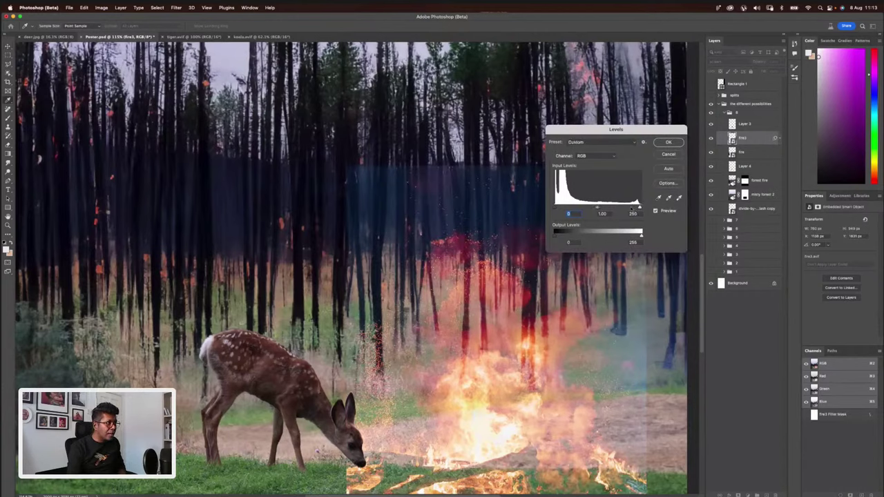
pyautogui.moveTo(632, 208); pyautogui.dragTo(635, 207)
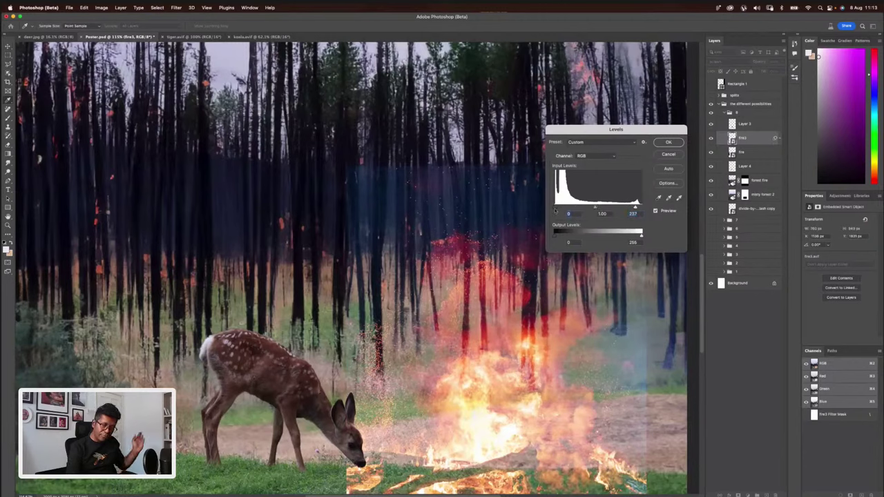
pyautogui.moveTo(560, 207); pyautogui.dragTo(564, 209)
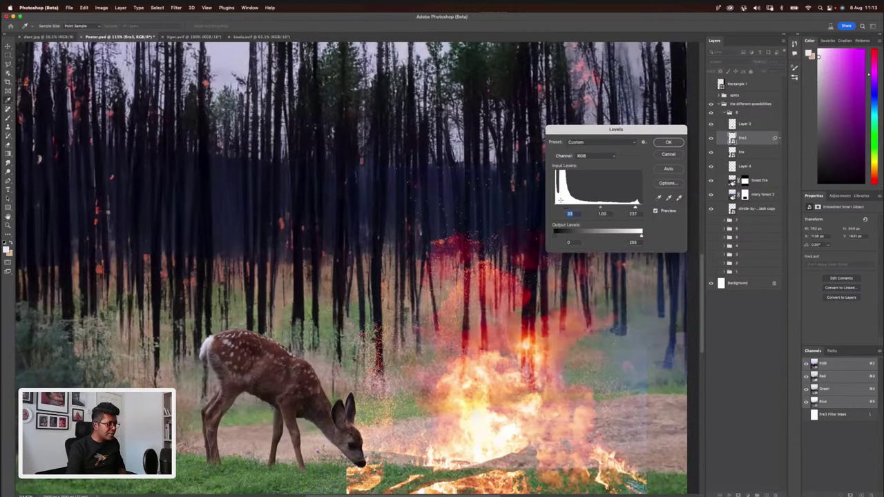
pyautogui.click(668, 142)
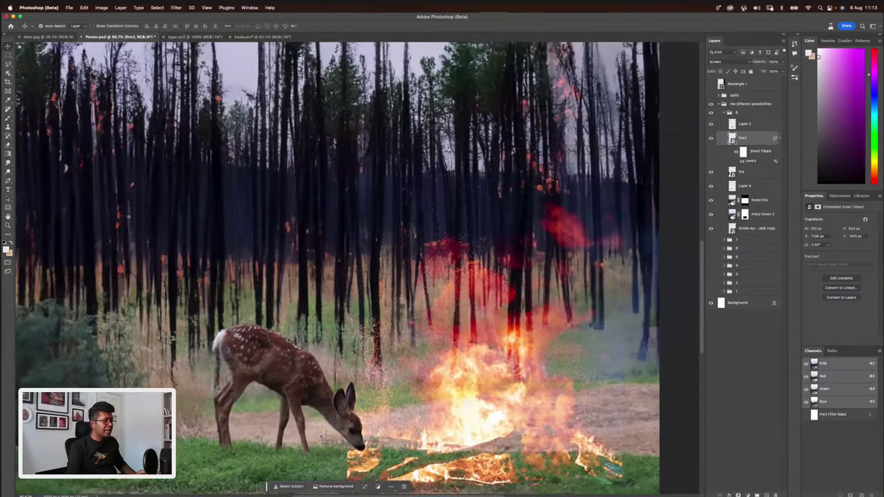
# - Move the fire3 bonfire up to the poster's right edge, behind the grass strip, partly beyond the canvas
pyautogui.press('super+0')
pyautogui.press('super+t')
pyautogui.moveTo(476, 394); pyautogui.dragTo(553, 303)
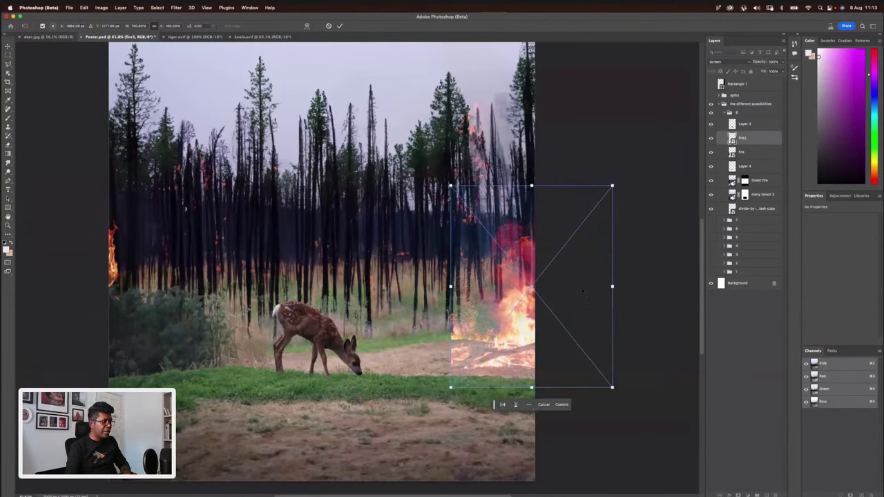
pyautogui.press('Return')
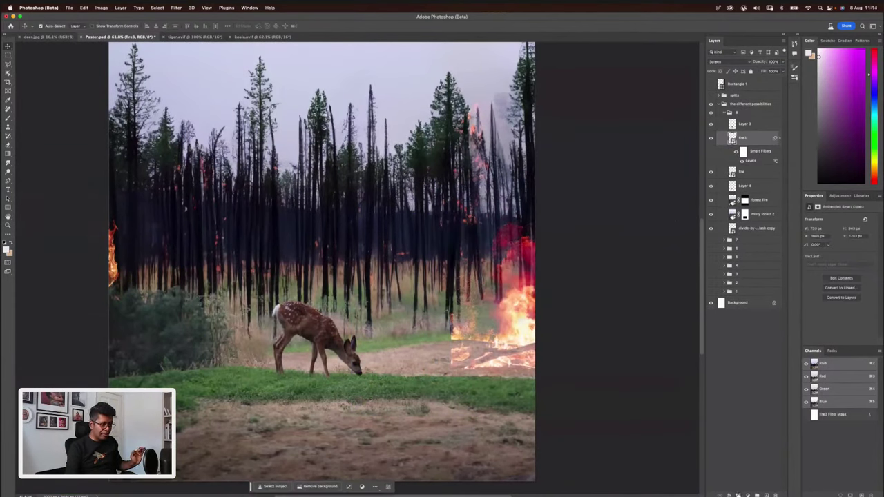
# - Add a layer mask to fire3 and paint black with a soft brush over the bonfire's hard left and lower edges
pyautogui.press('super+shift+m')
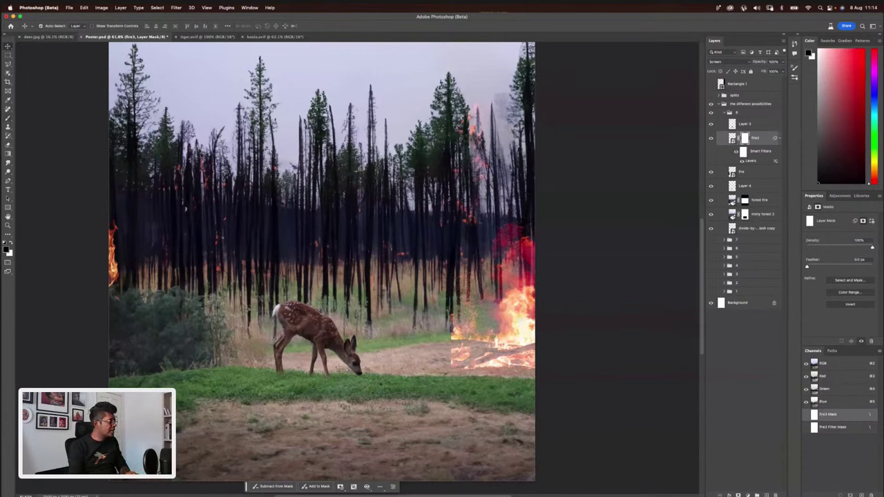
pyautogui.press('b')
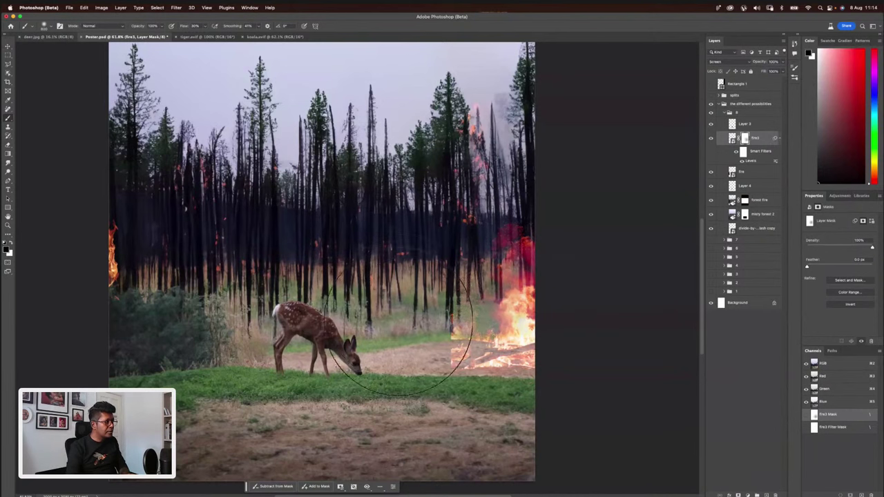
pyautogui.press('[')
pyautogui.press('[')
pyautogui.moveTo(488, 359)
pyautogui.mouseDown()
pyautogui.moveTo(494, 393)
pyautogui.moveTo(483, 389)
pyautogui.moveTo(523, 375)
pyautogui.moveTo(471, 378)
pyautogui.moveTo(454, 315)
pyautogui.moveTo(435, 361)
pyautogui.moveTo(424, 345)
pyautogui.moveTo(434, 301)
pyautogui.mouseUp()
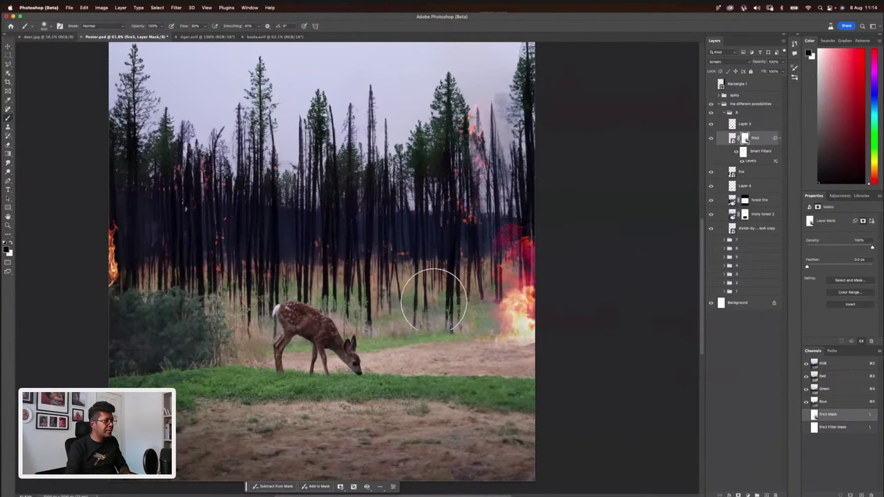
pyautogui.press('[')
pyautogui.press('[')
pyautogui.press('[')
pyautogui.press('[')
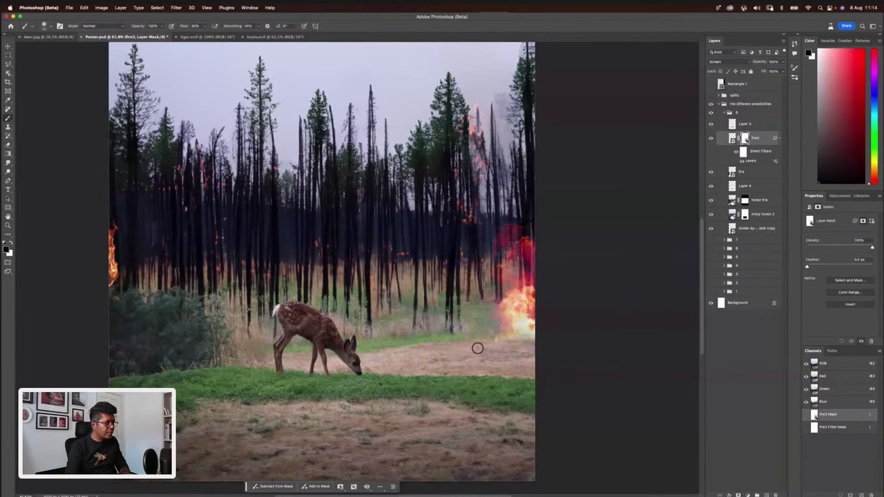
pyautogui.press(']')
pyautogui.press(']')
pyautogui.press(']')
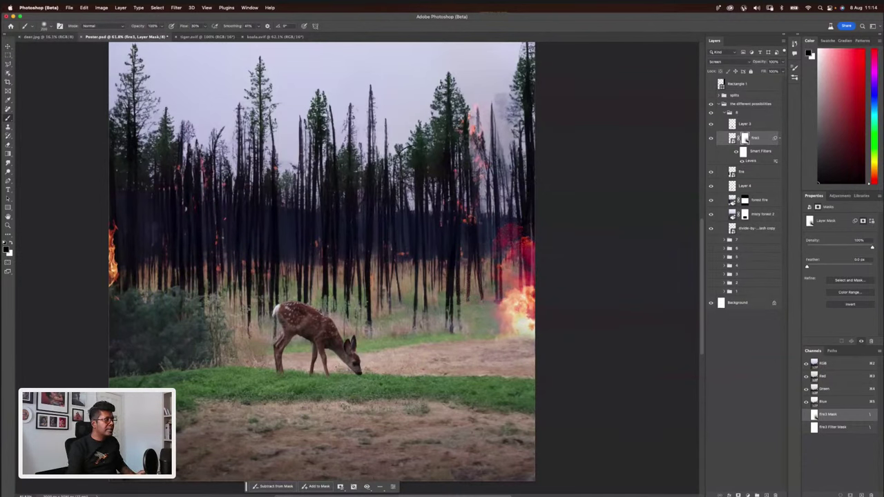
# - Compare the poster composition with the original photo in deer.jpg and return to Poster.psd
pyautogui.moveTo(457, 206); pyautogui.dragTo(526, 235)
pyautogui.scroll(-2, 462, 198)
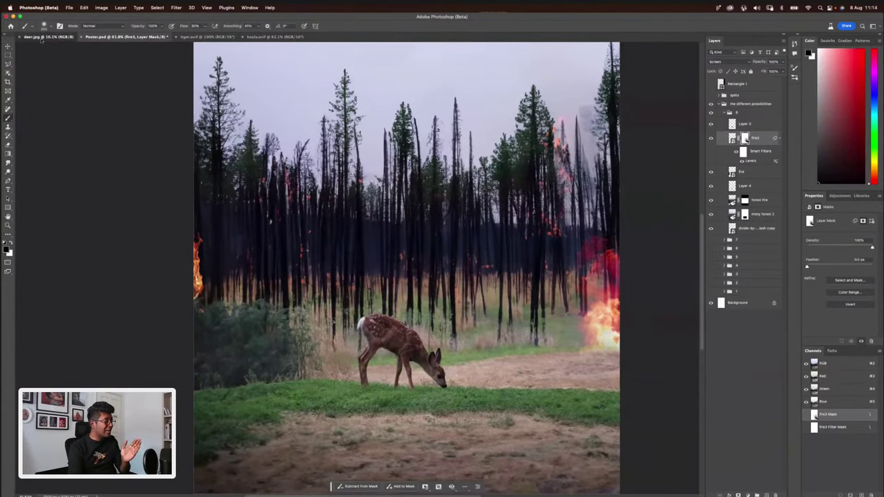
pyautogui.click(49, 36)
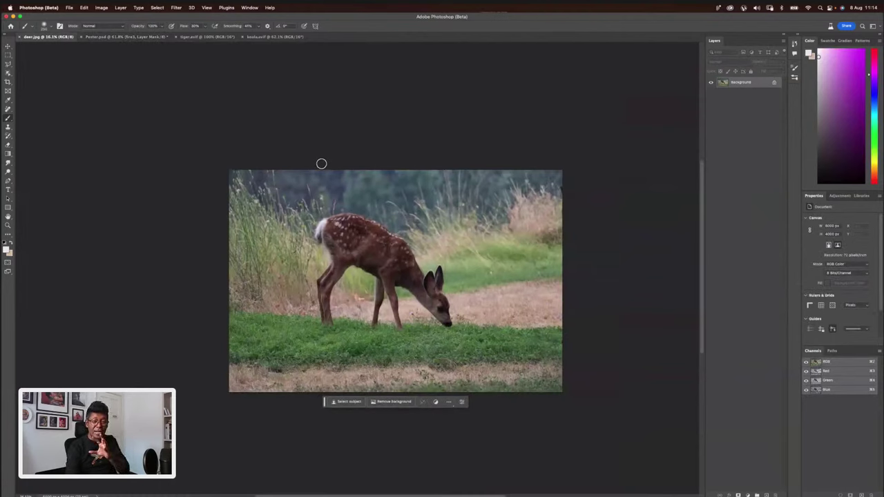
pyautogui.click(116, 36)
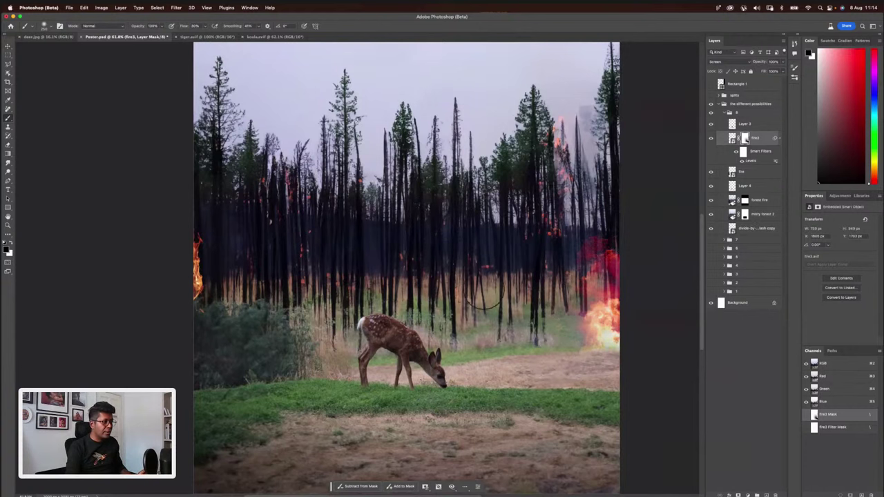
pyautogui.scroll(-2, 480, 259)
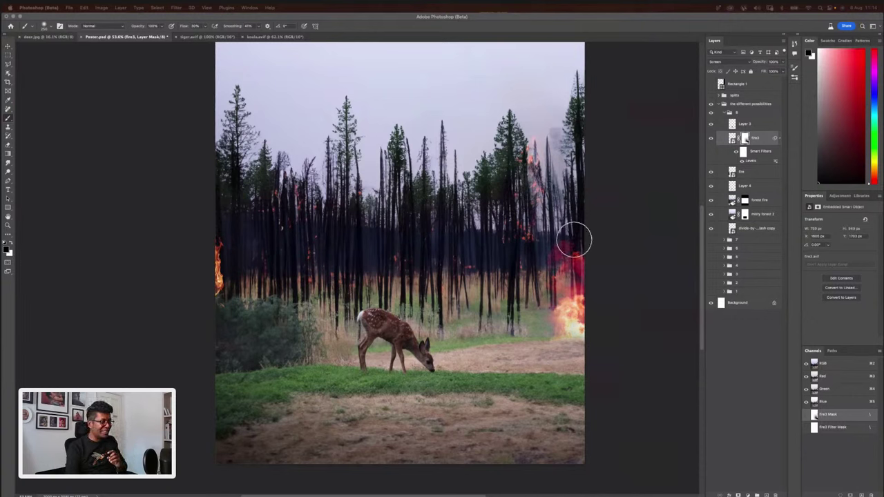
pyautogui.click(601, 232)
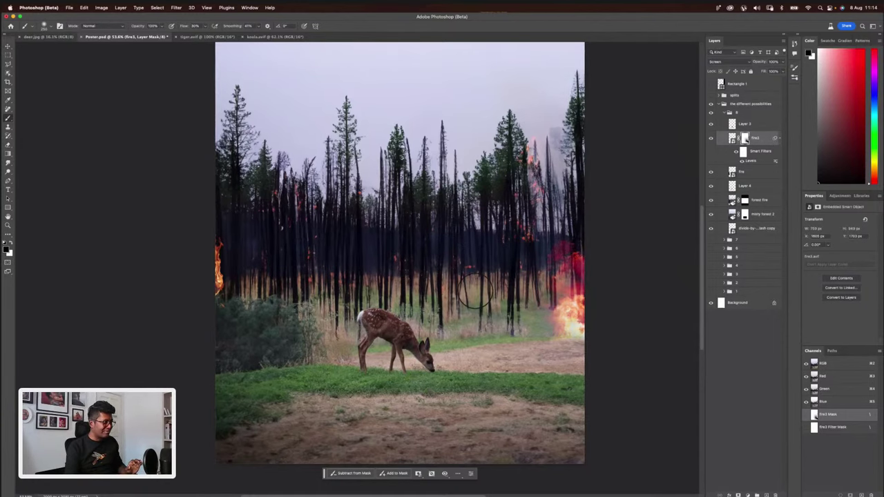
pyautogui.scroll(2, 475, 293)
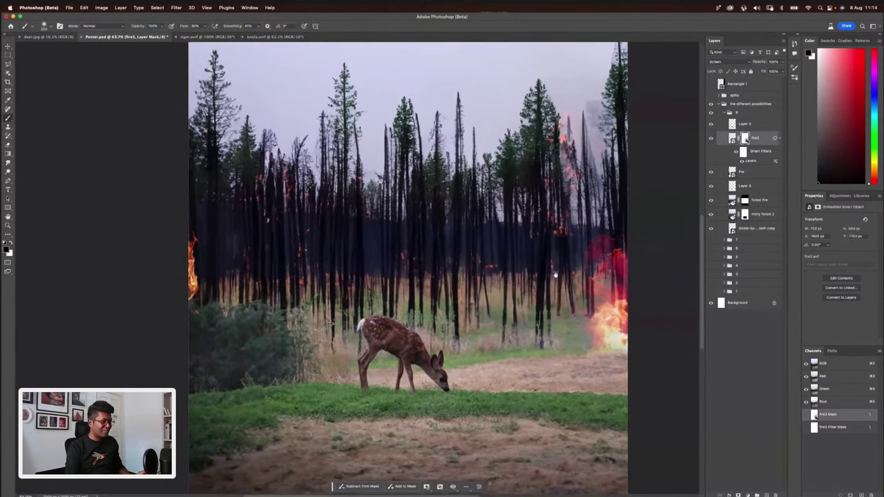
pyautogui.hscroll(2, 560, 271)
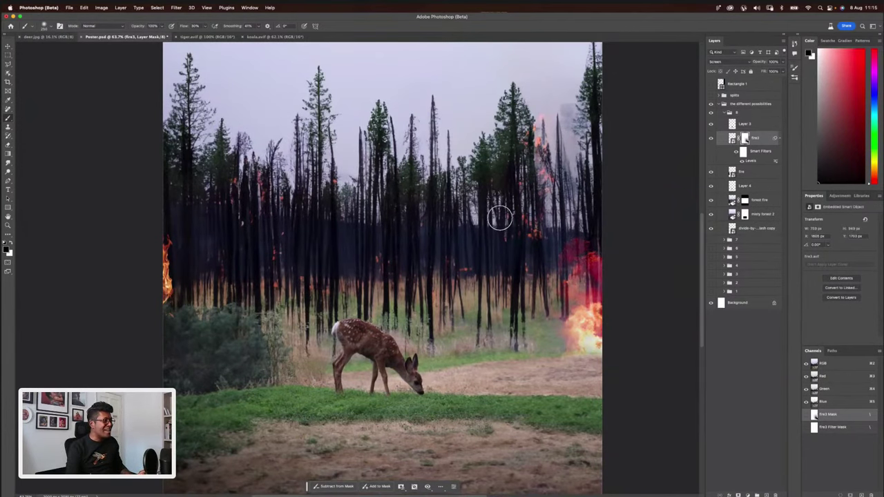
pyautogui.scroll(-3, 500, 213)
pyautogui.scroll(-2, 503, 214)
pyautogui.scroll(2, 239, 130)
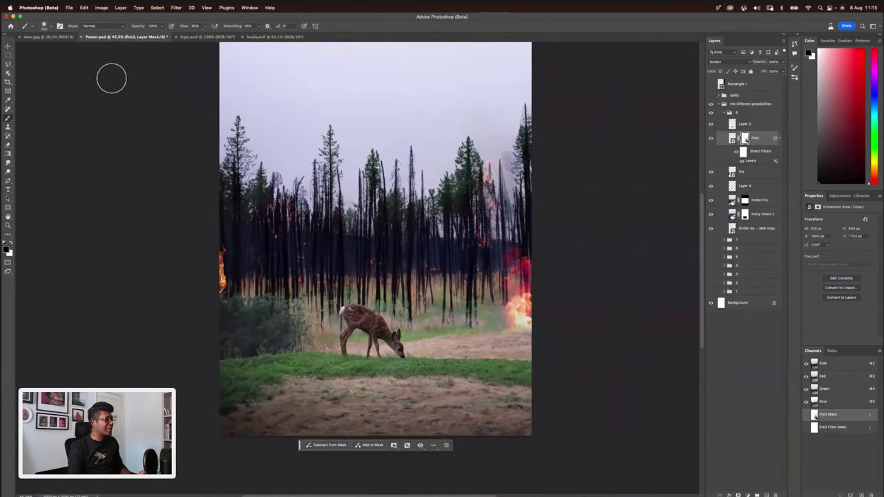
pyautogui.press('v')
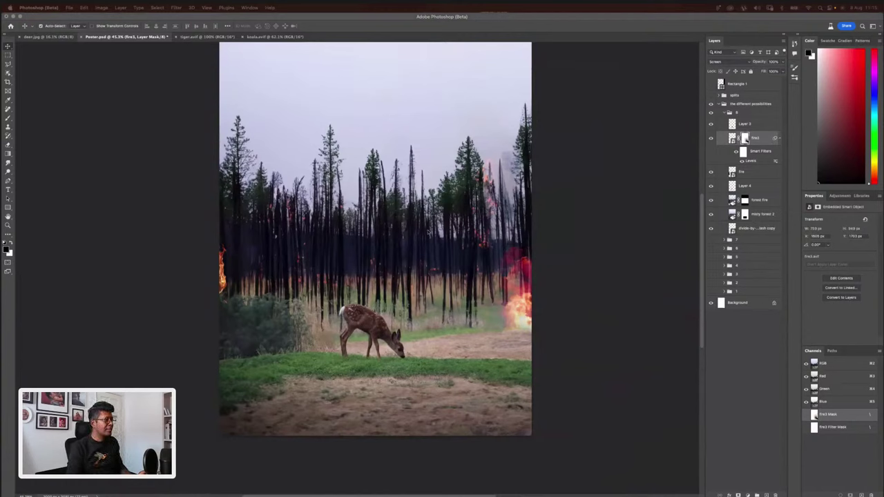
pyautogui.press('super+minus')
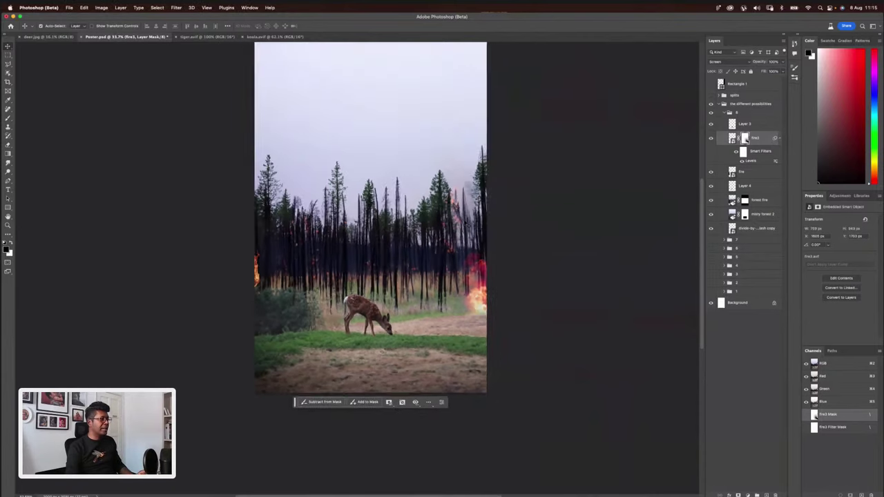
pyautogui.scroll(3, 370, 218)
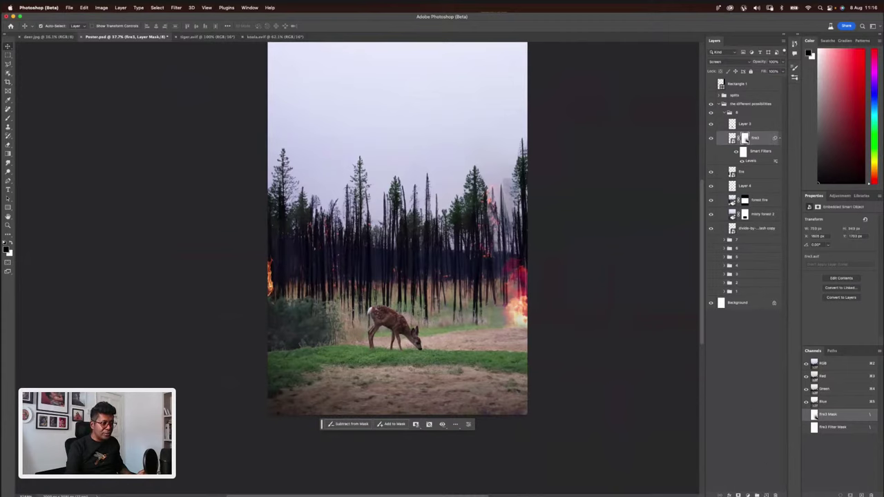
# - Add an empty layer above fire3 and rename the deer layer above it "bambi"
pyautogui.press('super+alt+shift+n')
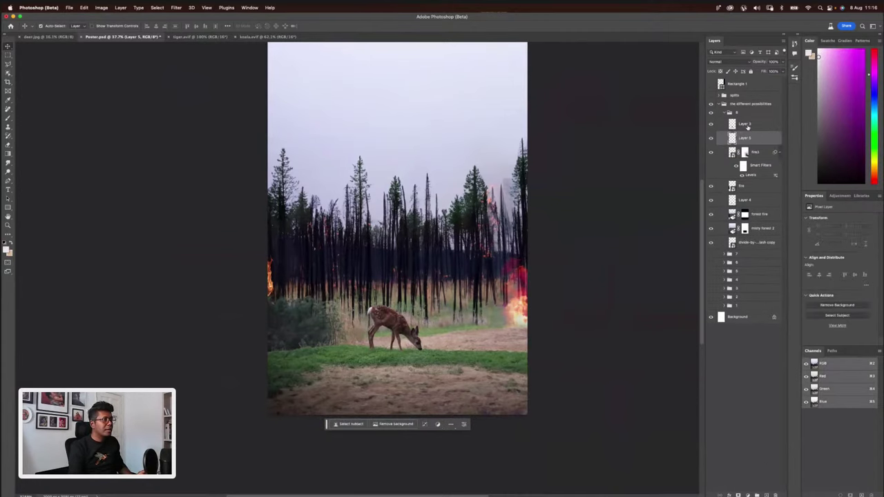
pyautogui.doubleClick(744, 124)
pyautogui.write('bambi')
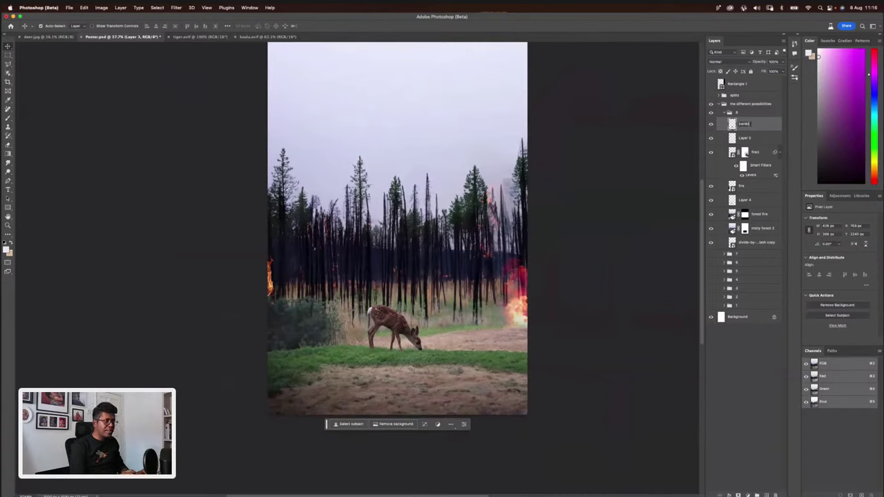
pyautogui.press('Return')
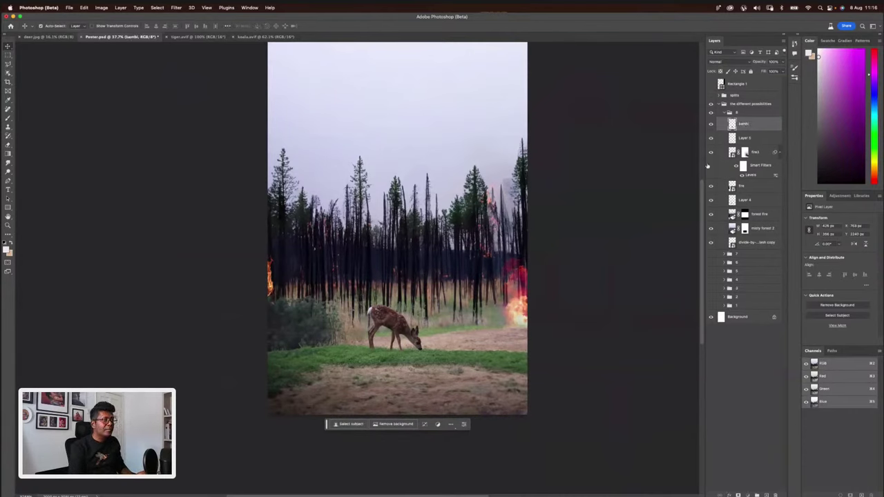
# - On the new empty layer, select a rectangle about 1838 by 1756 px around the forest and deer and generate a "round vintage clock"
pyautogui.hotkey('alt', '[')
pyautogui.press('m')
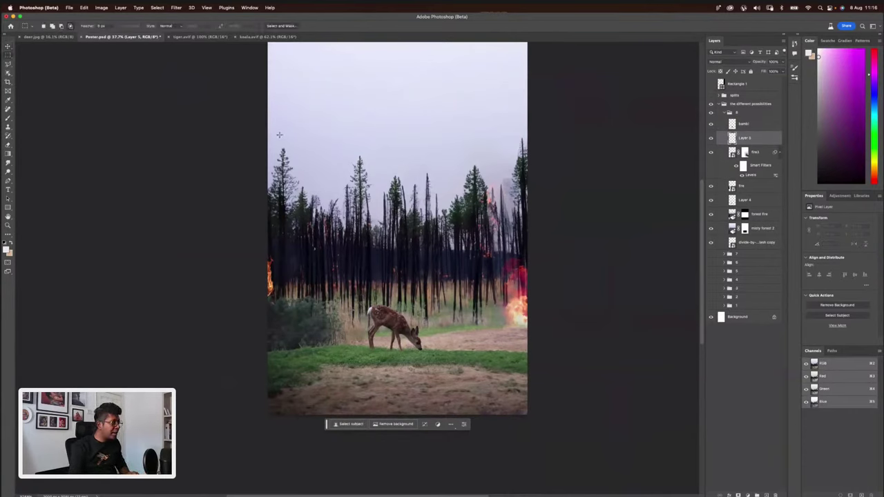
pyautogui.moveTo(277, 127); pyautogui.dragTo(516, 355)
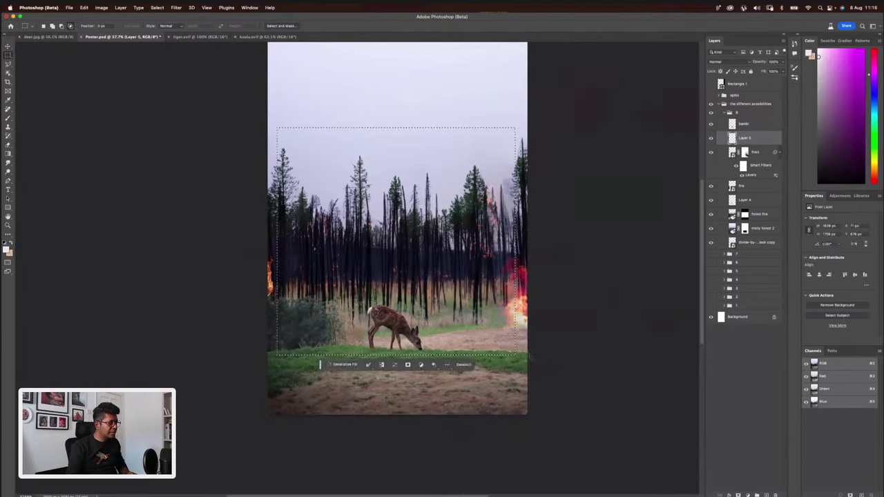
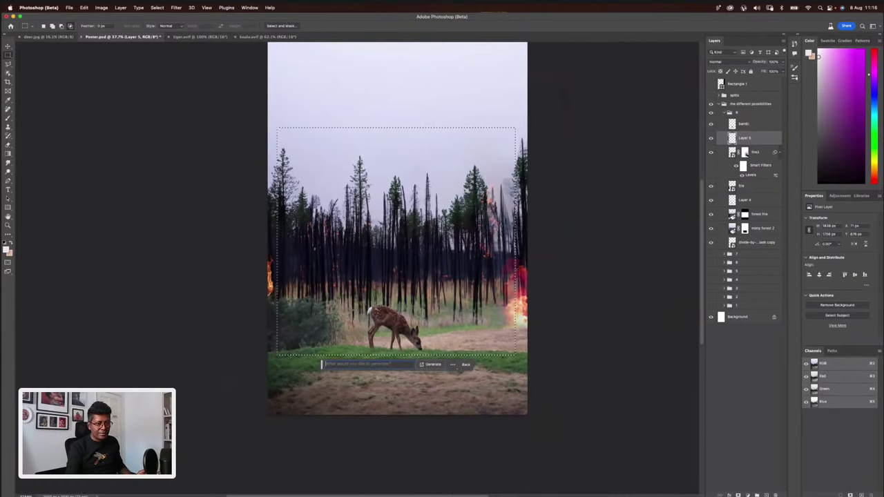
pyautogui.press('Return')
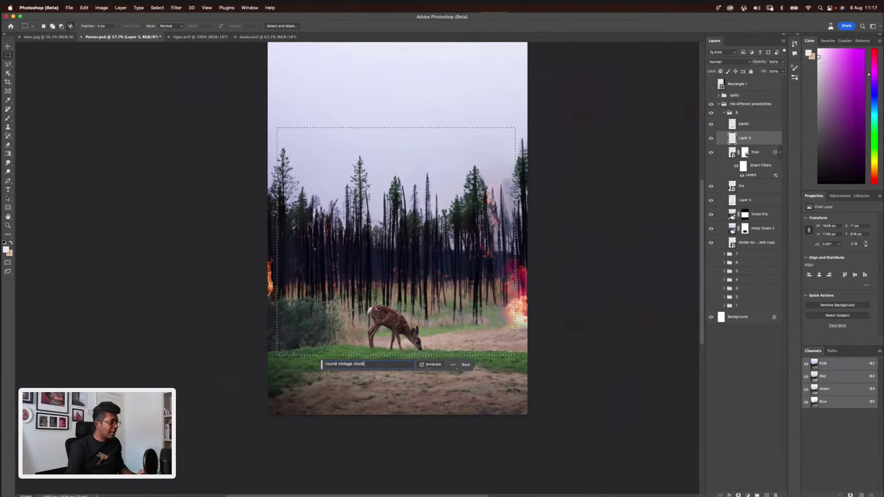
pyautogui.click(430, 365)
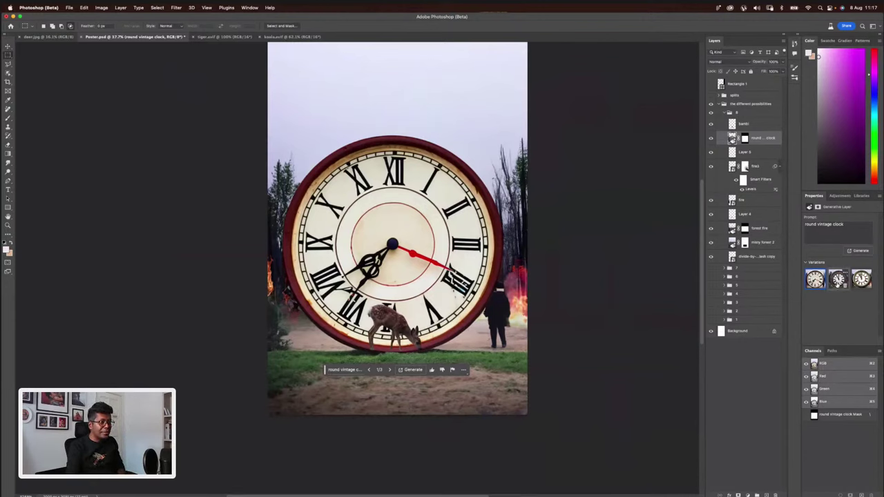
# - Preview the clock variations, choose the third one, and hide the generated clock layer
pyautogui.click(836, 284)
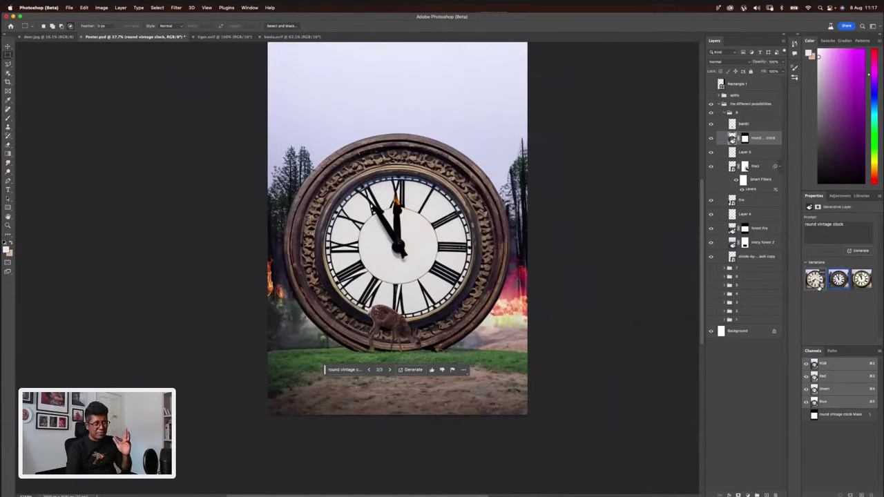
pyautogui.click(862, 279)
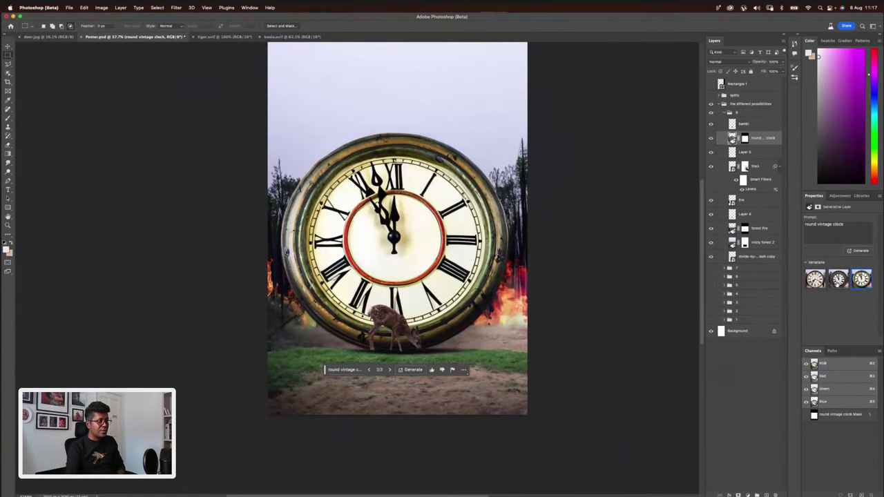
pyautogui.click(343, 370)
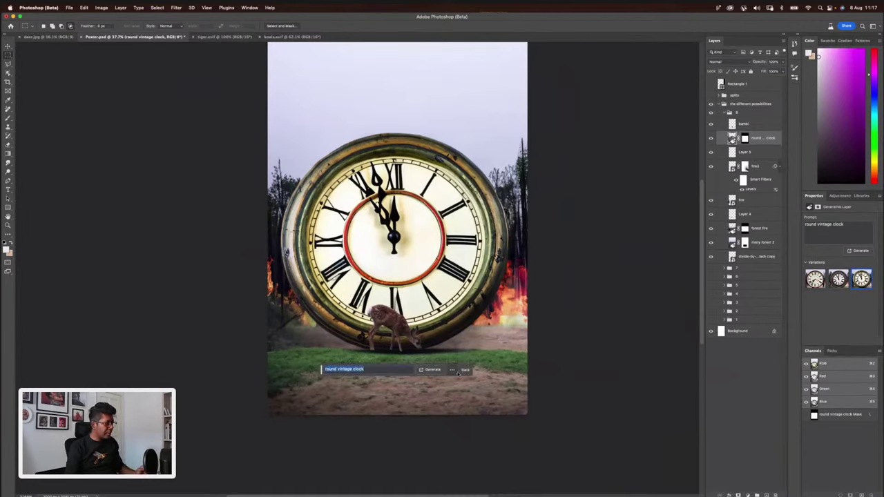
pyautogui.click(712, 138)
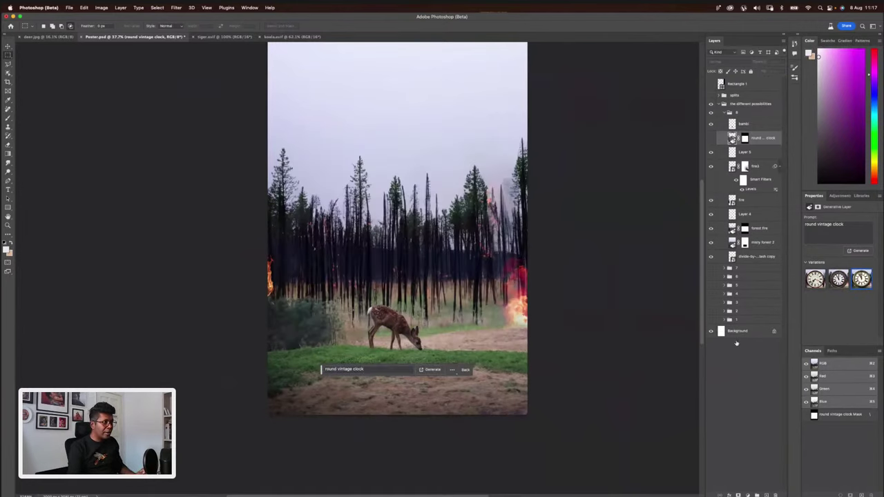
# - On a new layer above the hidden clock, select a rectangle about 1778 by 1584 px around the forest and generate a "floating vintage round clock"
pyautogui.click(758, 494)
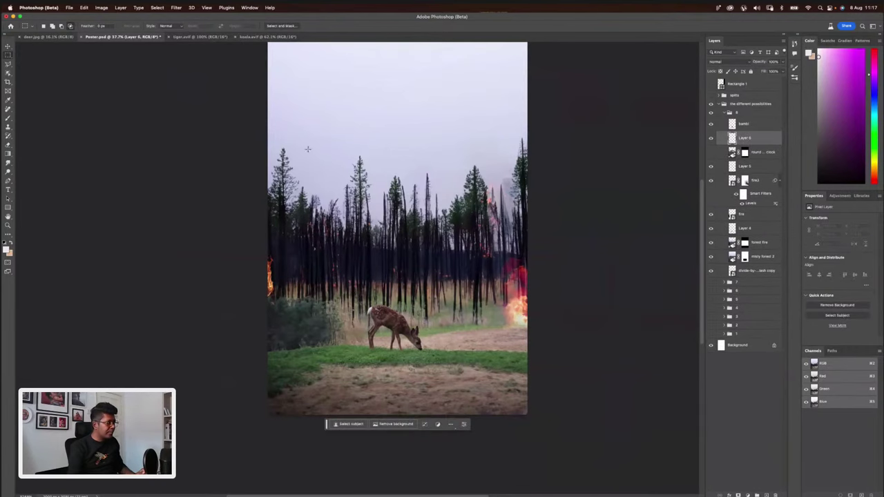
pyautogui.moveTo(282, 130); pyautogui.dragTo(514, 336)
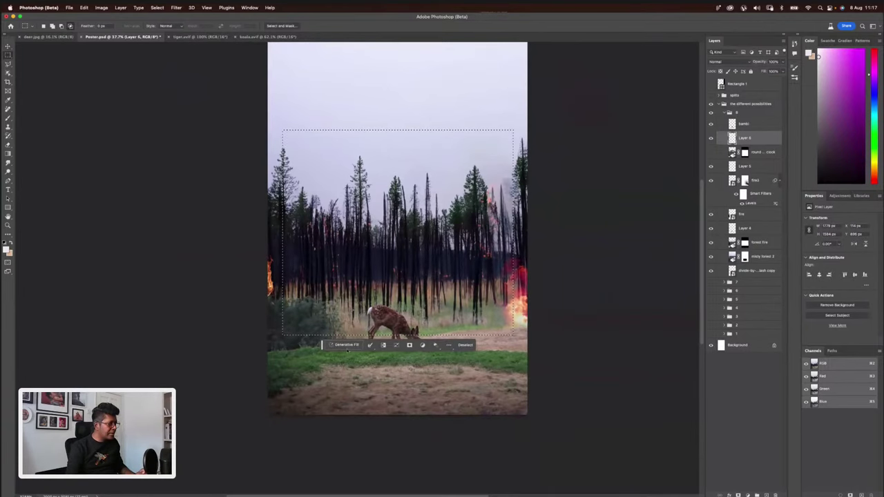
pyautogui.write('fioatin')
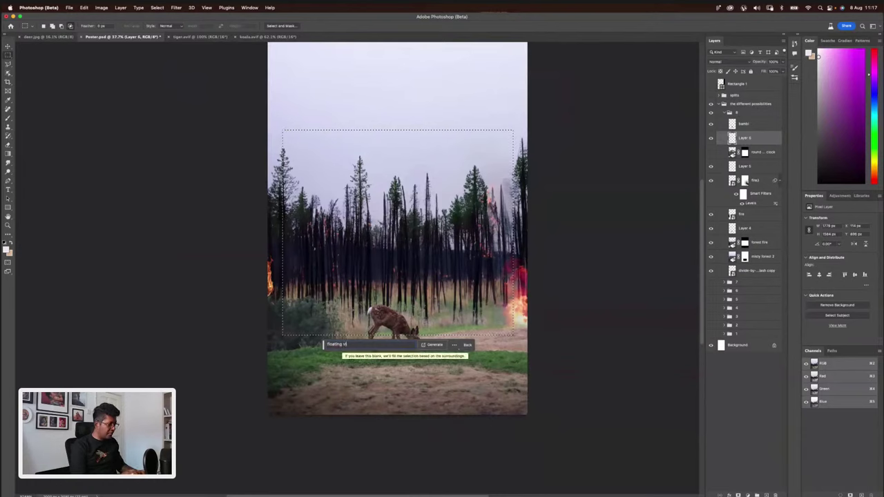
pyautogui.write('g vintage roundclock')
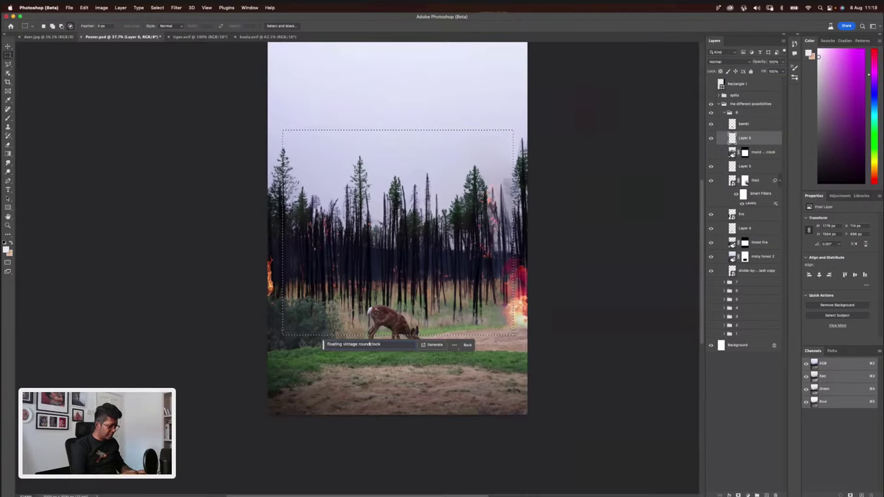
pyautogui.press('Return')
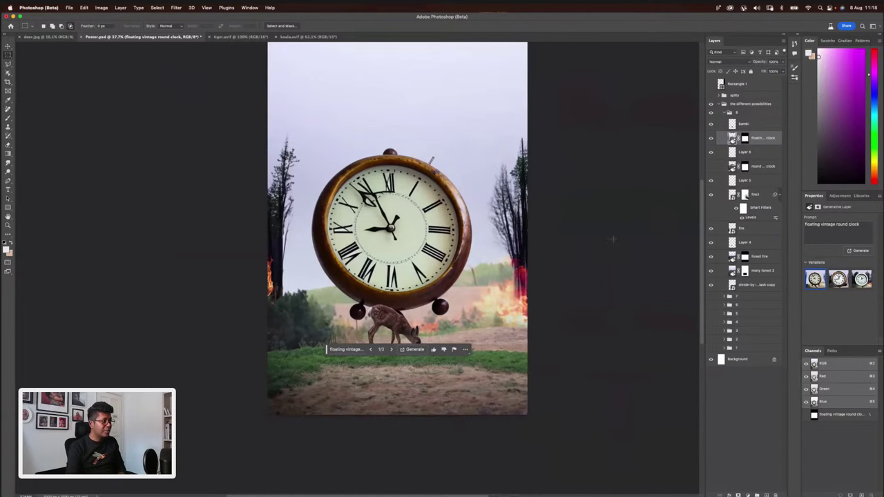
# - Preview the second and third floating clock variations and examine the second one against the whole poster
pyautogui.click(838, 280)
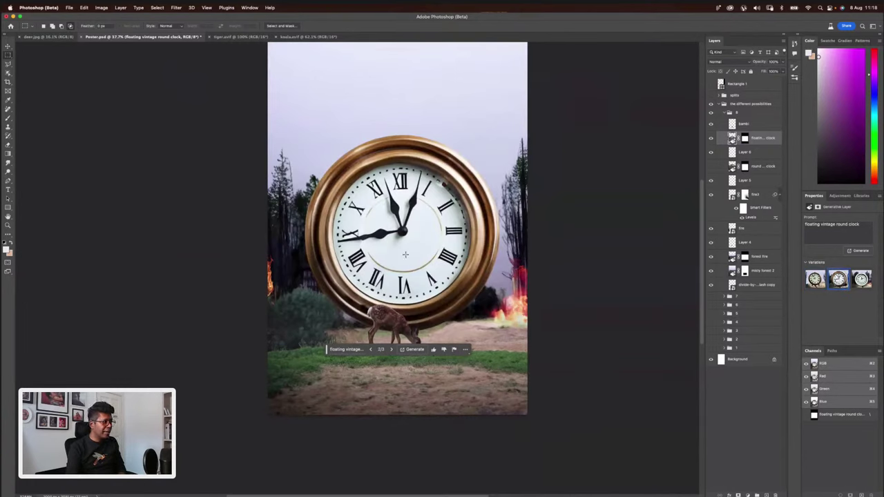
pyautogui.click(861, 280)
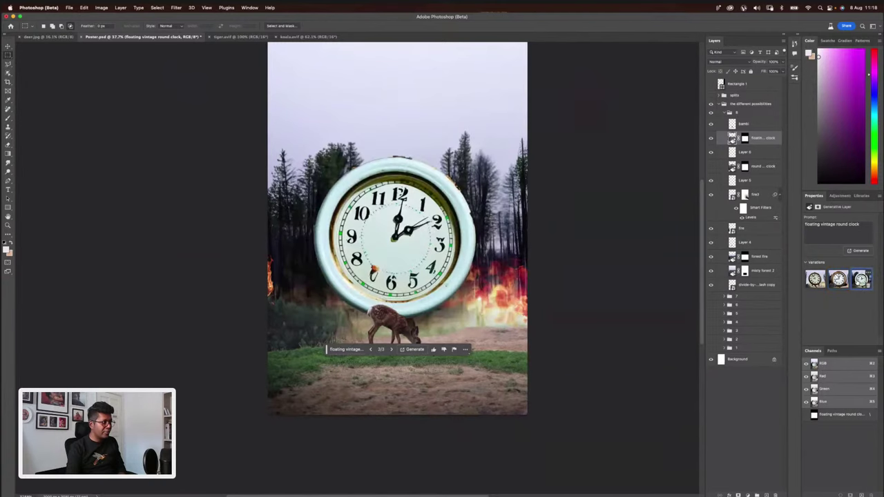
pyautogui.click(838, 280)
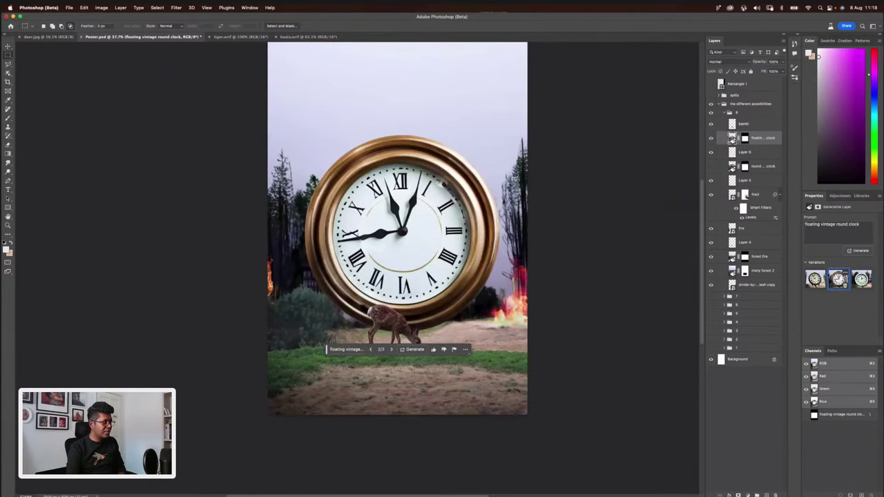
pyautogui.scroll(-2, 398, 228)
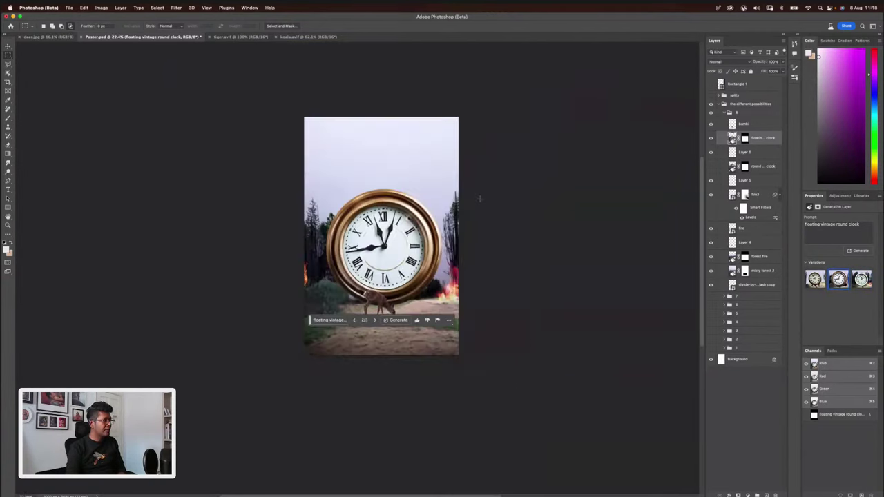
pyautogui.scroll(4, 397, 228)
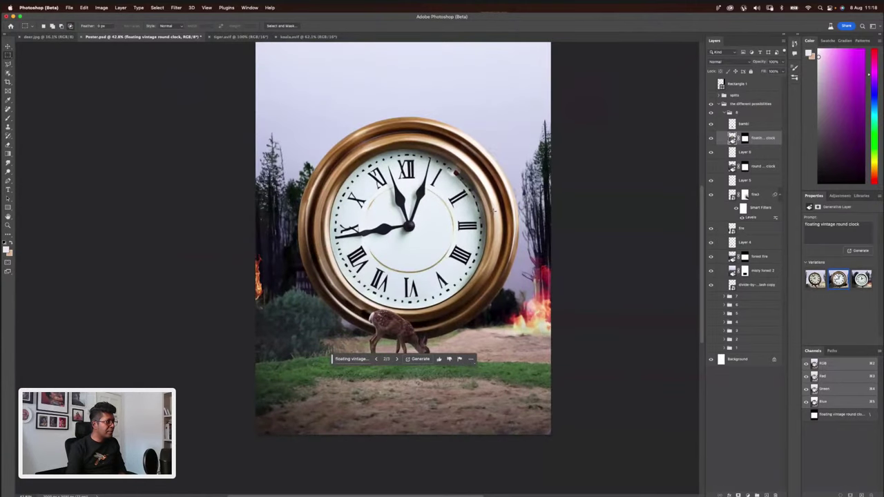
pyautogui.scroll(-2, 442, 211)
pyautogui.scroll(1, 442, 211)
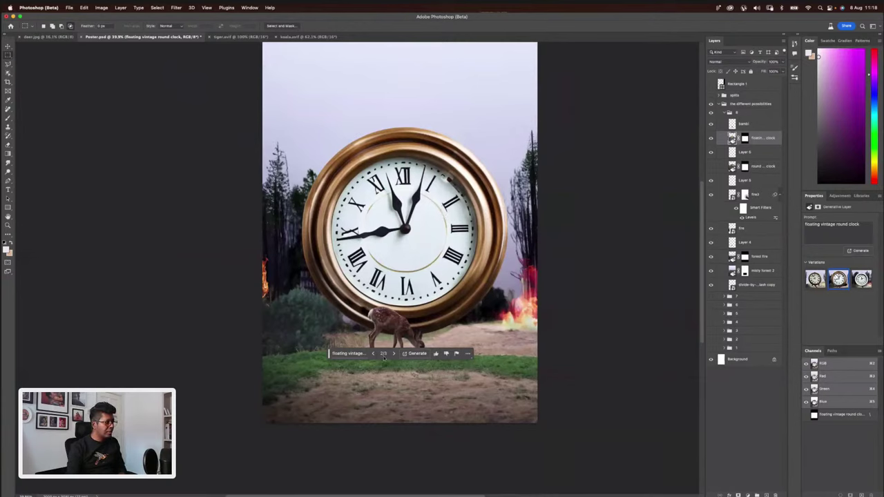
# - Change the clock layer's prompt to "floating old vintage round clock" and generate new variations
pyautogui.click(329, 353)
pyautogui.hotkey('shift', 'Left')
pyautogui.hotkey('shift', 'Left')
pyautogui.hotkey('shift', 'Left')
pyautogui.hotkey('shift', 'Left')
pyautogui.hotkey('shift', 'Left')
pyautogui.hotkey('shift', 'Left')
pyautogui.hotkey('shift', 'Left')
pyautogui.hotkey('shift', 'Left')
pyautogui.hotkey('shift', 'Left')
pyautogui.hotkey('shift', 'Left')
pyautogui.hotkey('shift', 'Left')
pyautogui.hotkey('shift', 'Left')
pyautogui.hotkey('shift', 'Left')
pyautogui.hotkey('shift', 'Left')
pyautogui.hotkey('shift', 'Left')
pyautogui.hotkey('shift', 'Left')
pyautogui.hotkey('shift', 'Left')
pyautogui.hotkey('shift', 'Left')
pyautogui.hotkey('shift', 'Left')
pyautogui.hotkey('shift', 'Left')
pyautogui.hotkey('shift', 'Left')
pyautogui.hotkey('shift', 'Left')
pyautogui.hotkey('shift', 'Left')
pyautogui.hotkey('shift', 'Left')
pyautogui.hotkey('shift', 'Left')
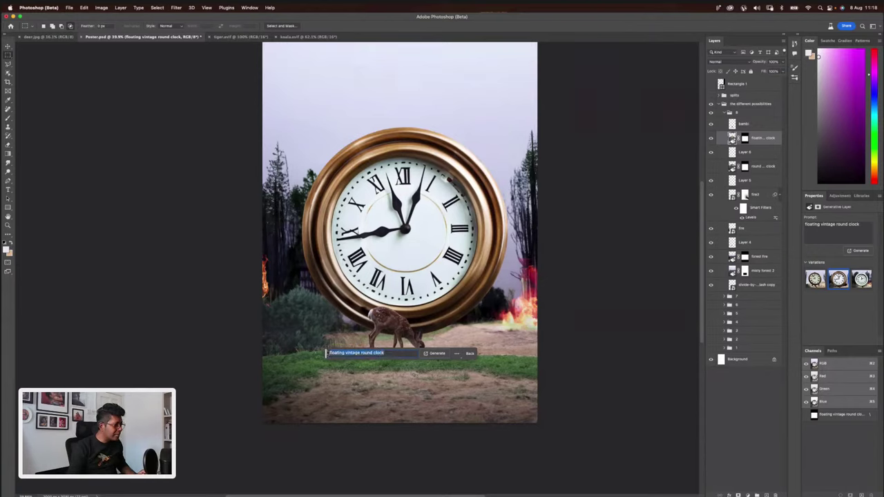
pyautogui.write('floating old')
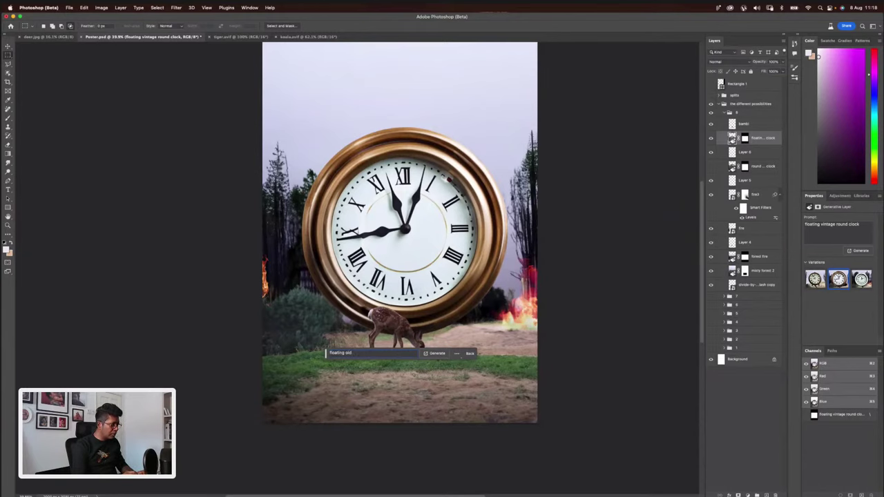
pyautogui.write(' rou')
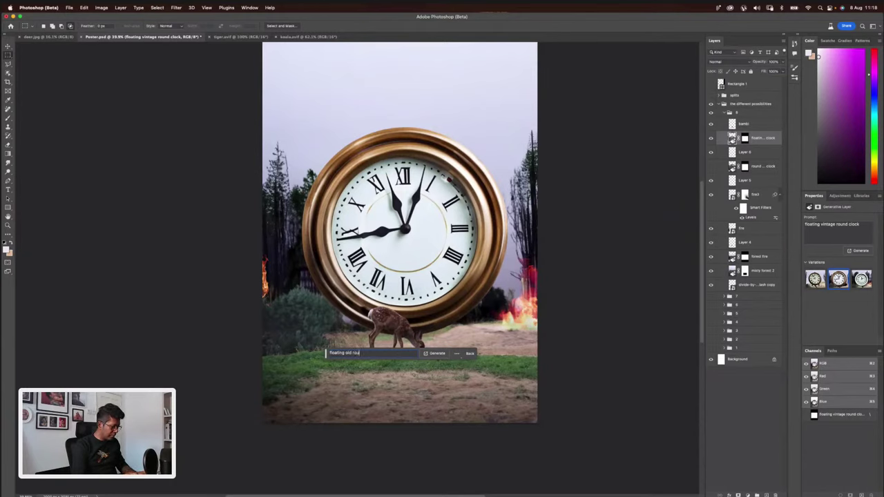
pyautogui.press('BackSpace')
pyautogui.press('BackSpace')
pyautogui.press('BackSpace')
pyautogui.write('vintage')
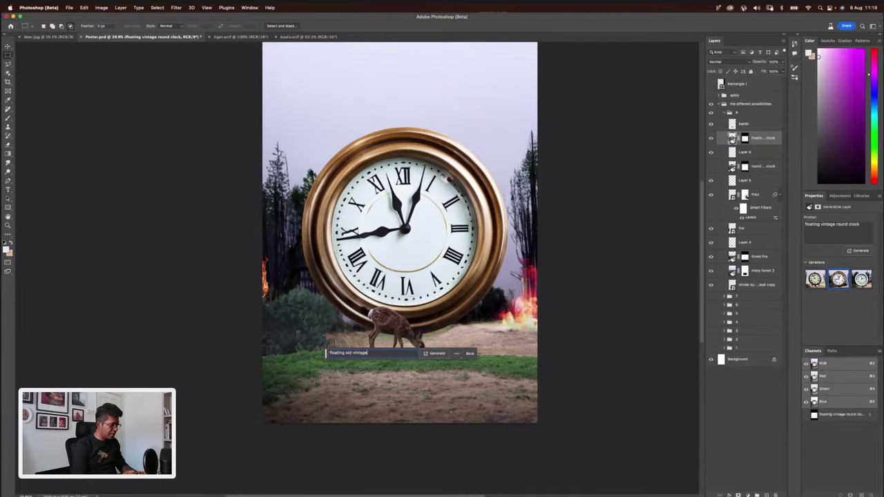
pyautogui.write(' roun')
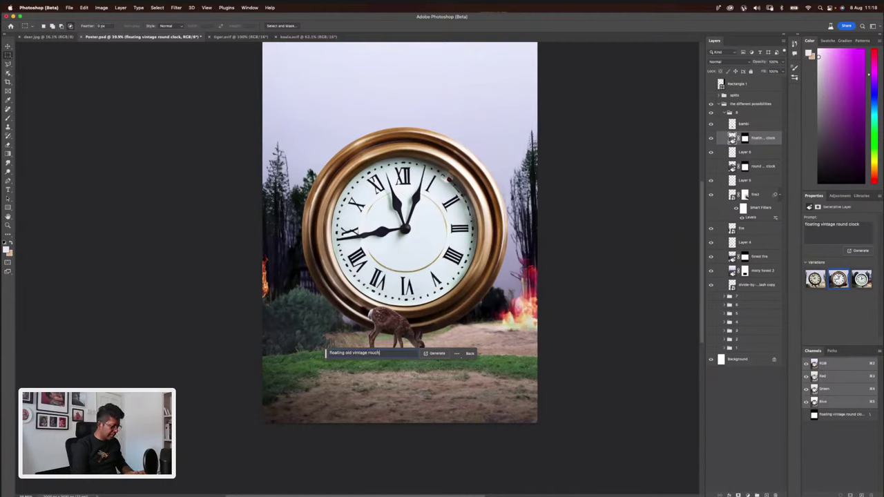
pyautogui.press('BackSpace')
pyautogui.press('BackSpace')
pyautogui.write('nd clock')
pyautogui.press('Return')
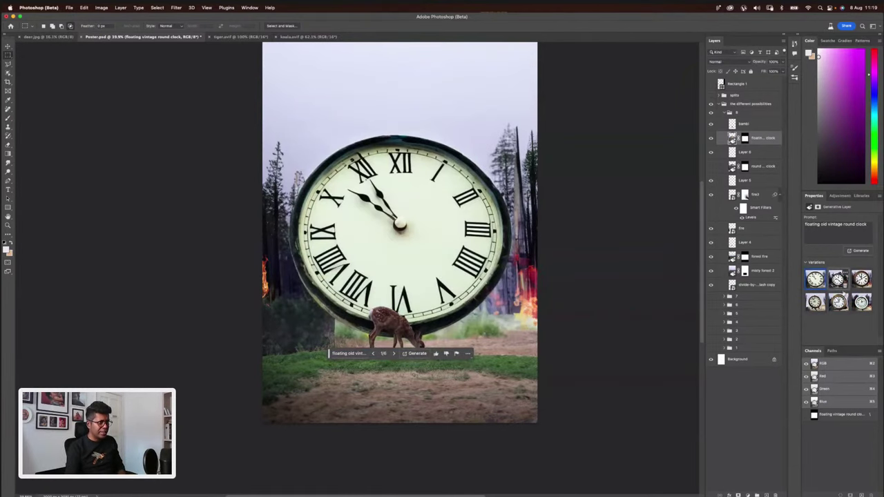
# - Compare the newly generated clock variations and choose the third one, with the rusty brown frame
pyautogui.click(838, 281)
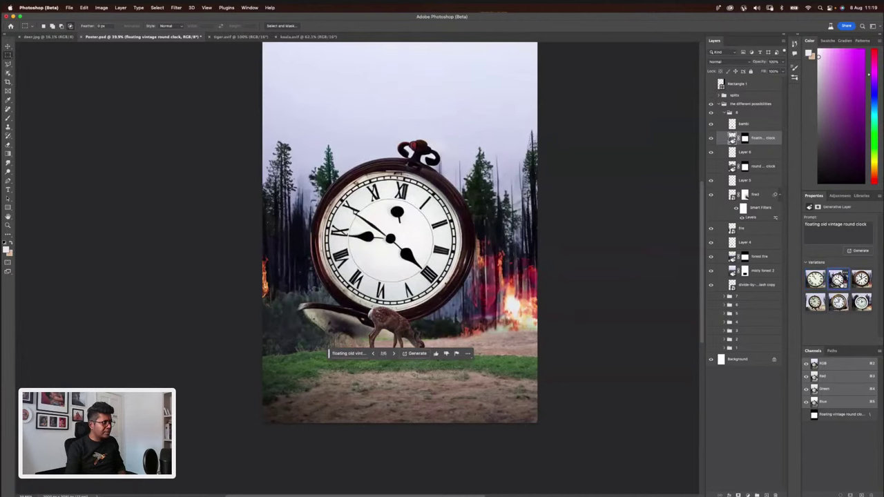
pyautogui.click(861, 280)
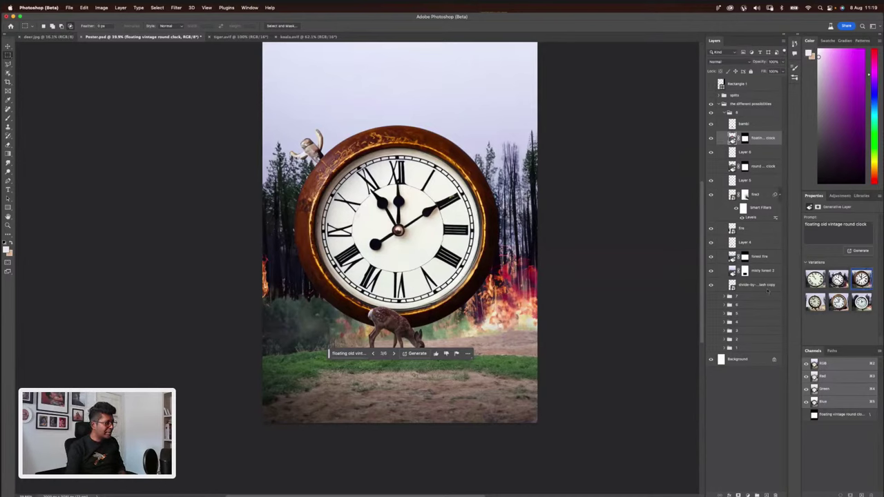
pyautogui.click(838, 280)
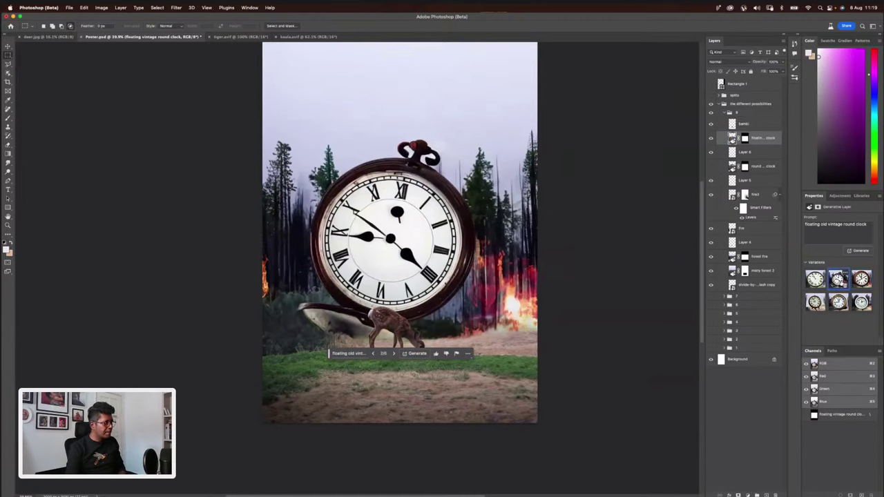
pyautogui.click(861, 282)
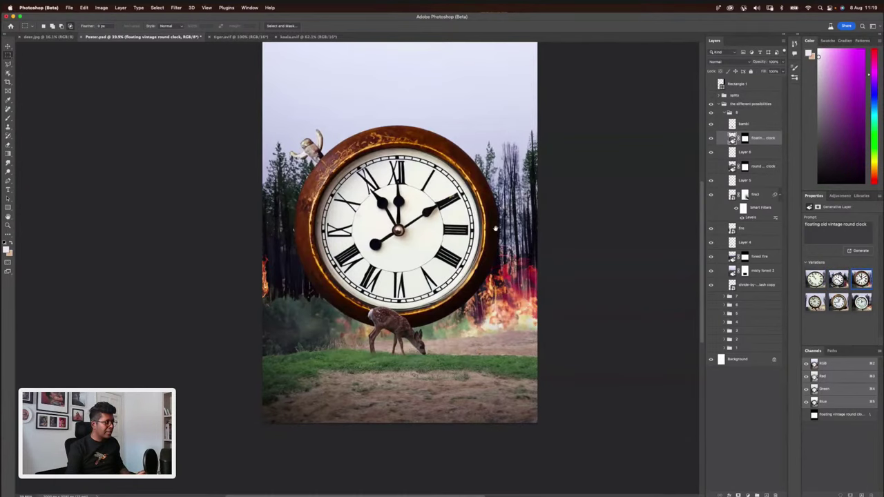
pyautogui.moveTo(465, 222); pyautogui.dragTo(491, 224)
pyautogui.scroll(-3, 491, 224)
pyautogui.scroll(3, 491, 224)
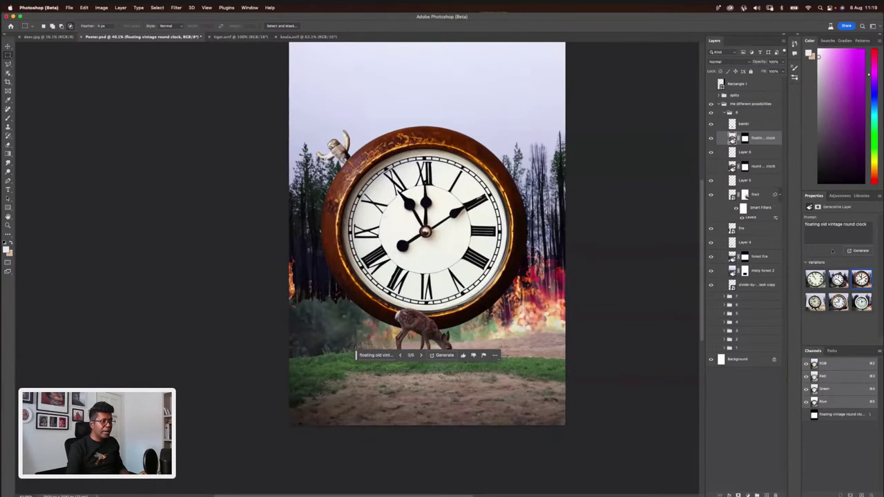
# - Activate the floating clock layer's mask and fit an elliptical selection to the clock's outer rim
pyautogui.click(744, 138)
pyautogui.click(711, 138)
pyautogui.click(711, 138)
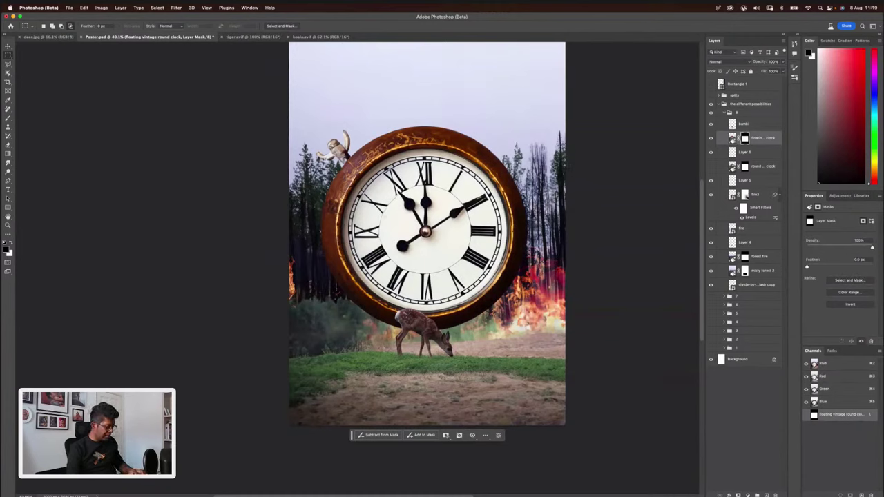
pyautogui.hotkey('shift', 'm')
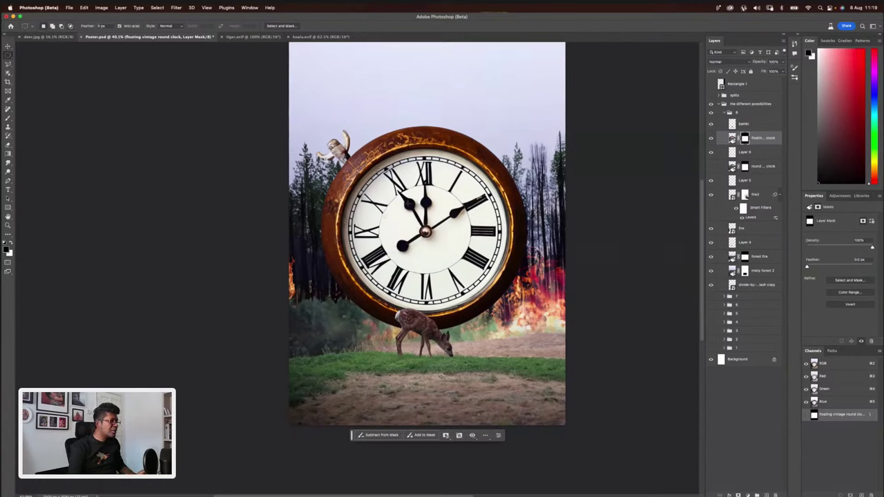
pyautogui.moveTo(323, 130); pyautogui.dragTo(553, 307)
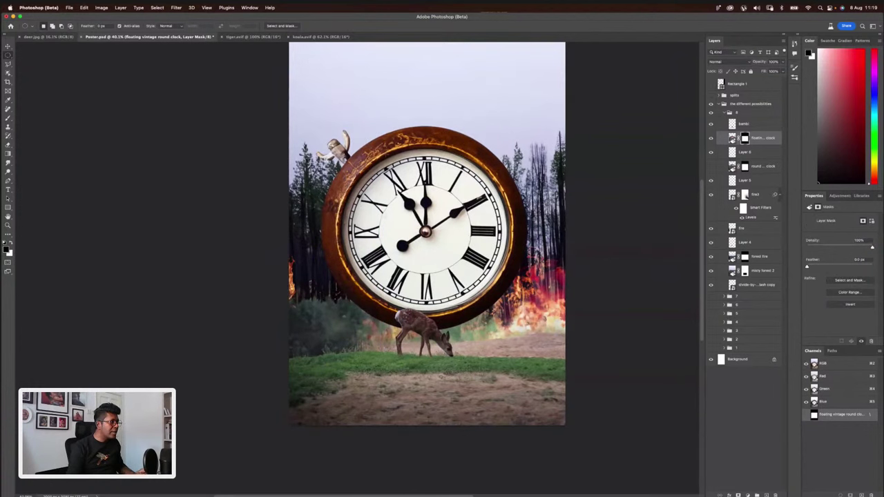
pyautogui.moveTo(324, 126); pyautogui.dragTo(572, 326)
pyautogui.moveTo(461, 274); pyautogui.dragTo(462, 267)
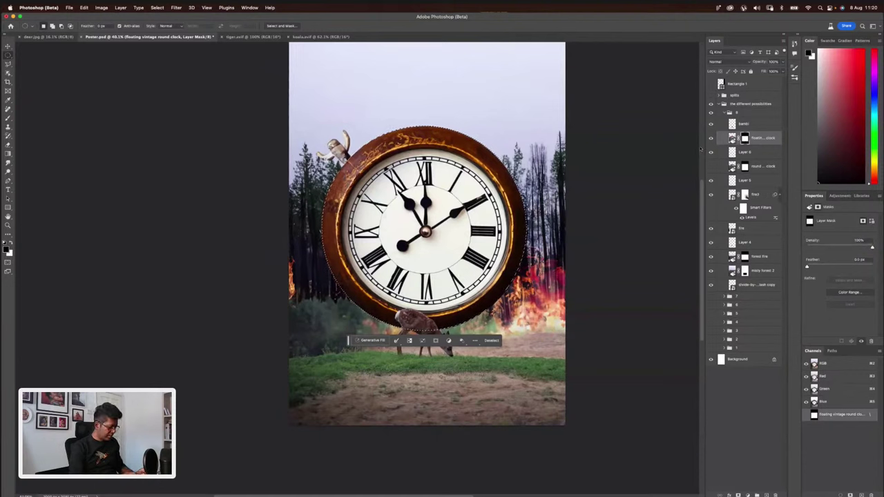
# - Invert the selection, paint black with a larger brush on the mask around the clock to hide its generated surroundings, and deselect
pyautogui.press('super+shift+i')
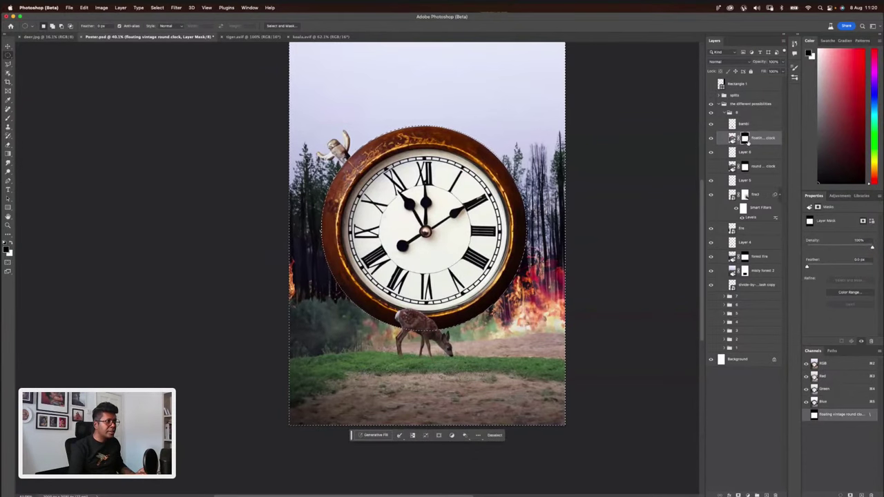
pyautogui.press('b')
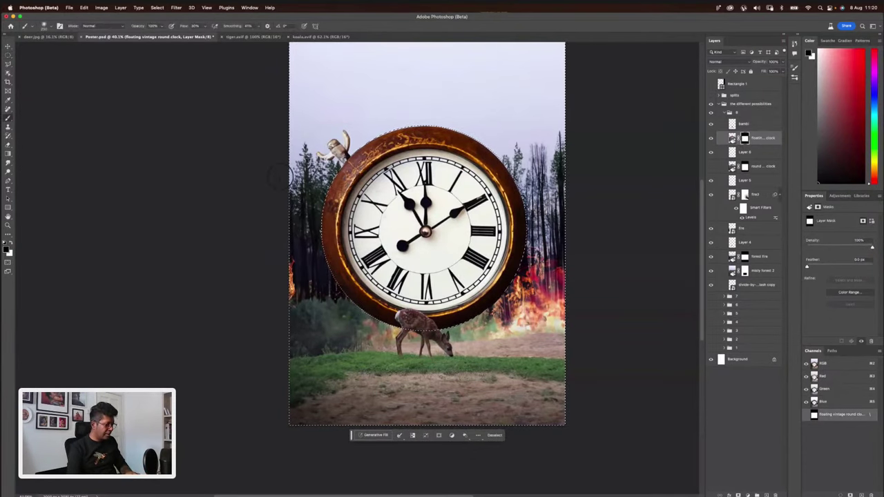
pyautogui.press(']')
pyautogui.press(']')
pyautogui.moveTo(342, 142); pyautogui.dragTo(324, 147)
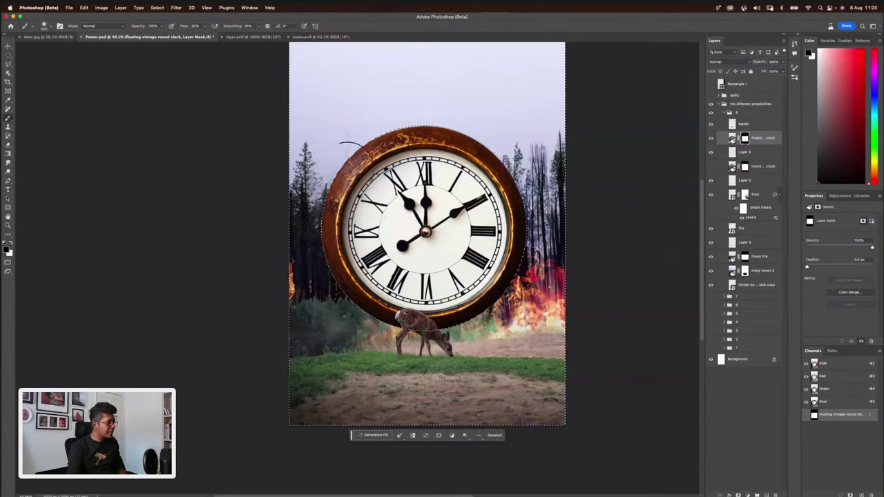
pyautogui.moveTo(529, 156)
pyautogui.mouseDown()
pyautogui.moveTo(508, 291)
pyautogui.moveTo(470, 322)
pyautogui.moveTo(518, 319)
pyautogui.moveTo(563, 331)
pyautogui.moveTo(542, 351)
pyautogui.moveTo(585, 314)
pyautogui.moveTo(506, 303)
pyautogui.moveTo(425, 347)
pyautogui.moveTo(360, 341)
pyautogui.moveTo(376, 340)
pyautogui.moveTo(359, 378)
pyautogui.moveTo(314, 299)
pyautogui.mouseUp()
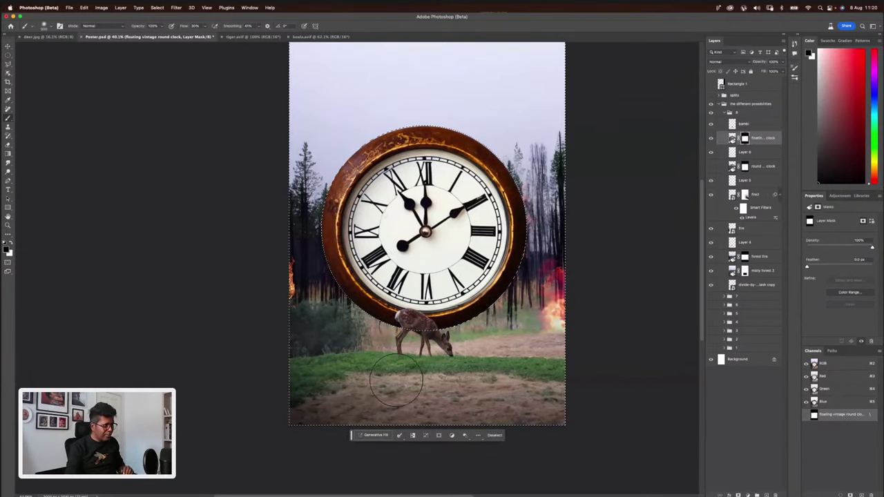
pyautogui.press('super+d')
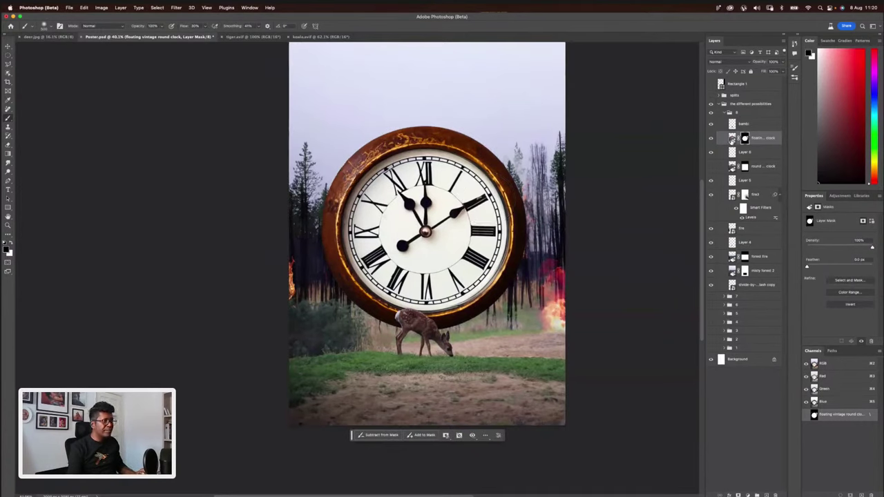
# - Apply a Hue/Saturation adjustment with saturation -43 to the floating clock layer's image
pyautogui.click(732, 139)
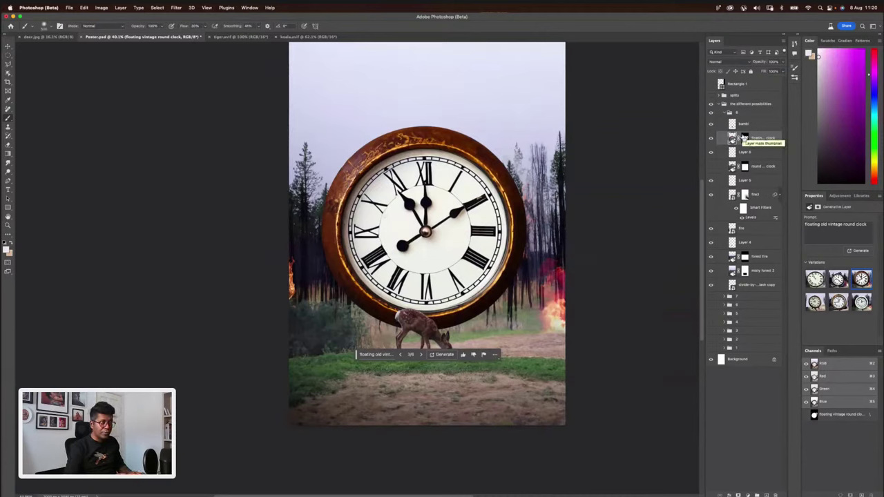
pyautogui.press('super+u')
pyautogui.moveTo(499, 129); pyautogui.dragTo(529, 129)
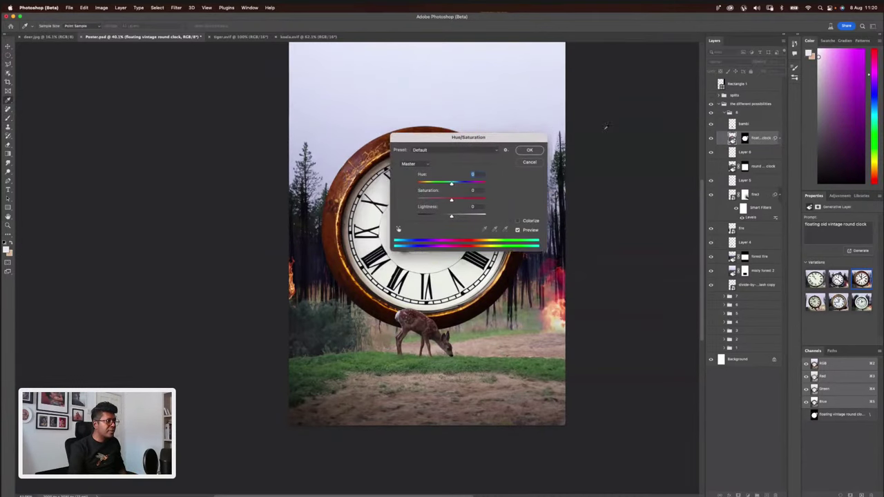
pyautogui.moveTo(606, 127); pyautogui.dragTo(605, 131)
pyautogui.moveTo(593, 200); pyautogui.dragTo(578, 200)
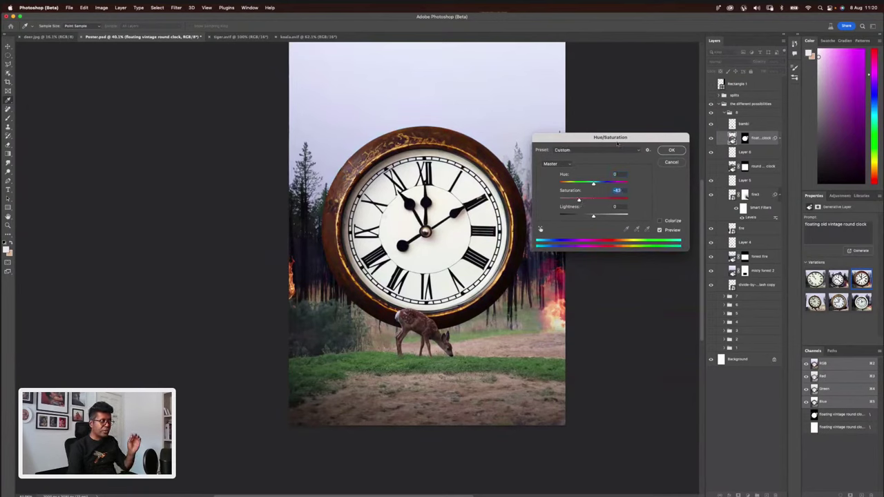
pyautogui.click(671, 150)
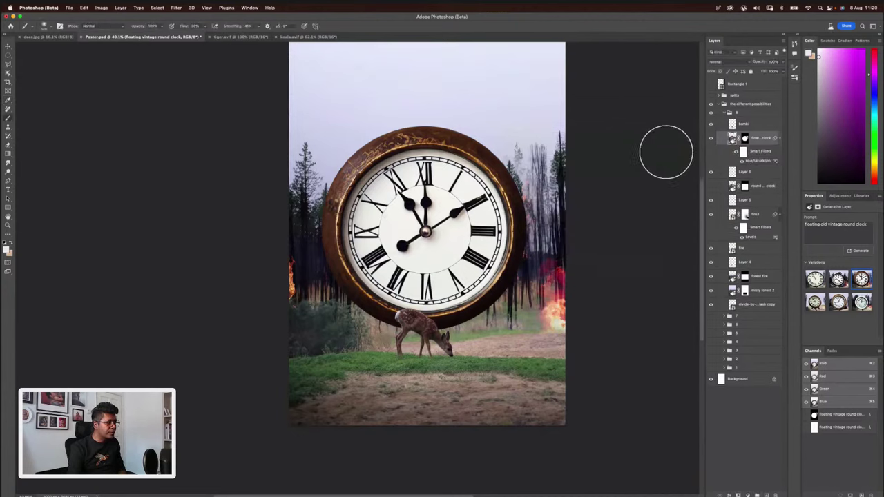
pyautogui.press('super+minus')
pyautogui.press('super+plus')
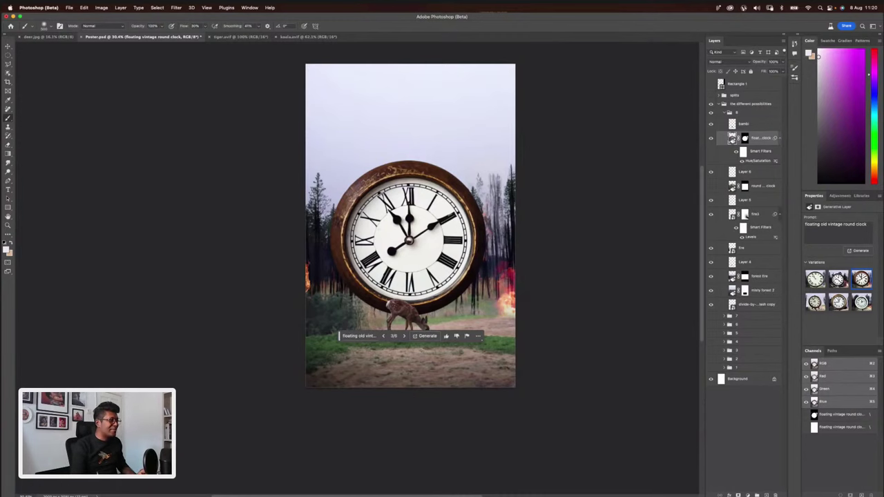
pyautogui.scroll(1, 360, 197)
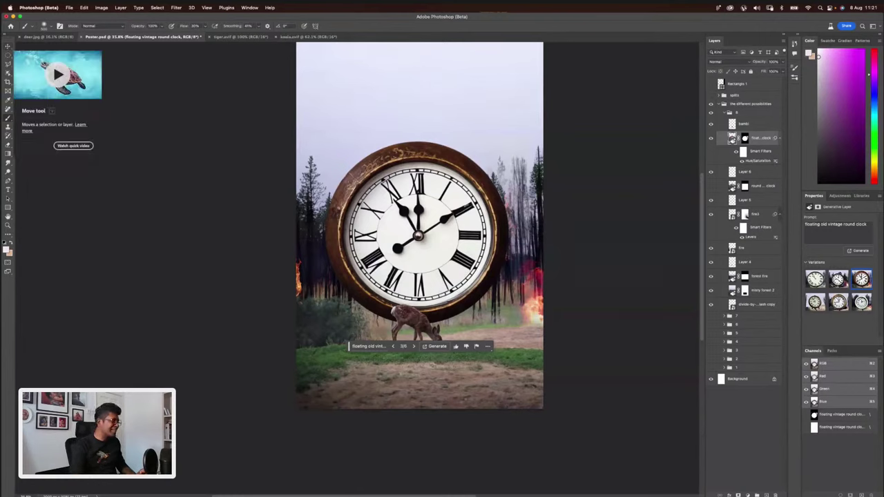
pyautogui.press('v')
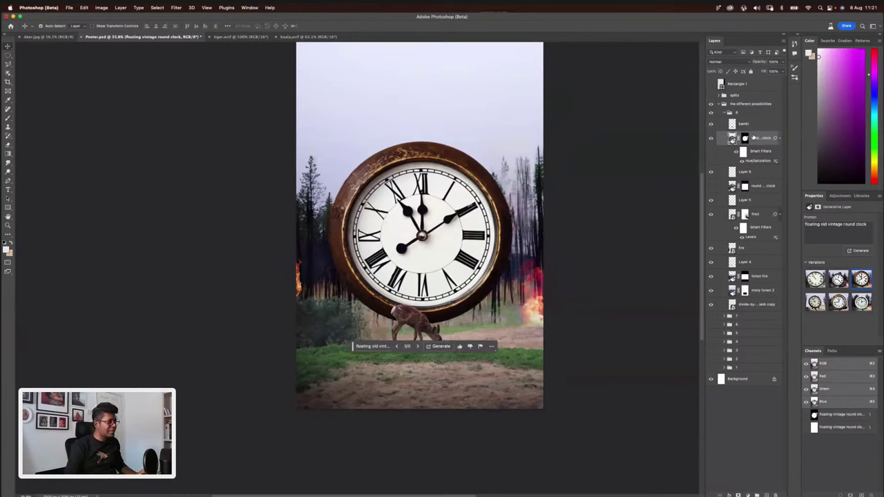
pyautogui.hotkey('shift', 'Left')
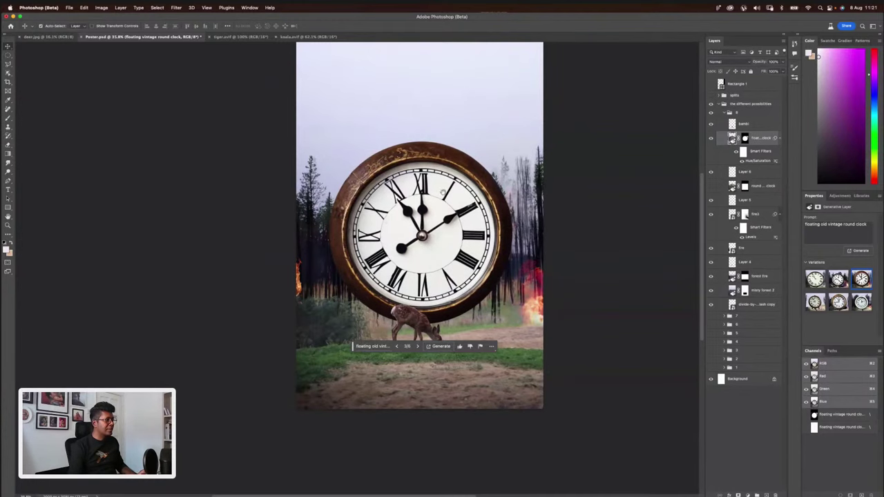
pyautogui.scroll(1, 358, 350)
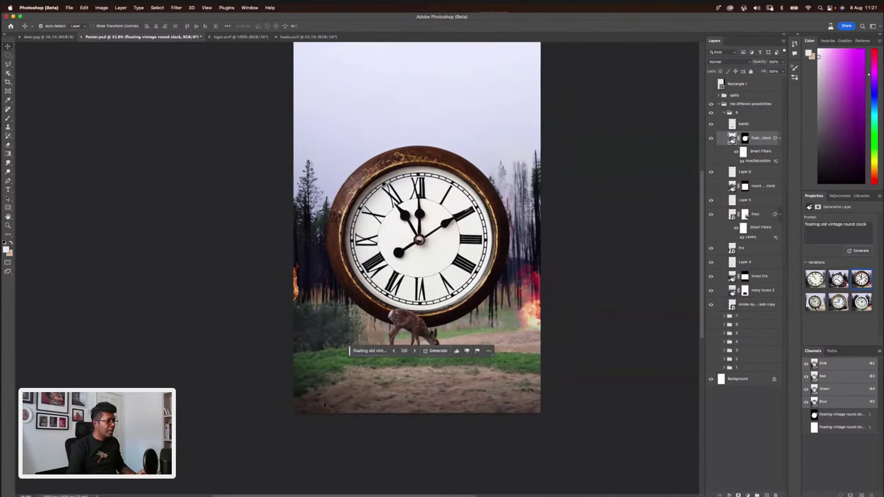
pyautogui.moveTo(350, 351); pyautogui.dragTo(301, 446)
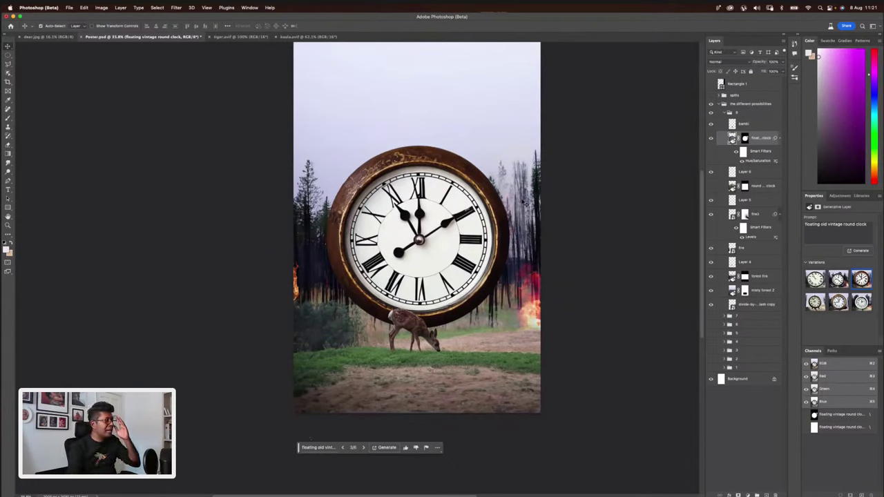
pyautogui.click(604, 235)
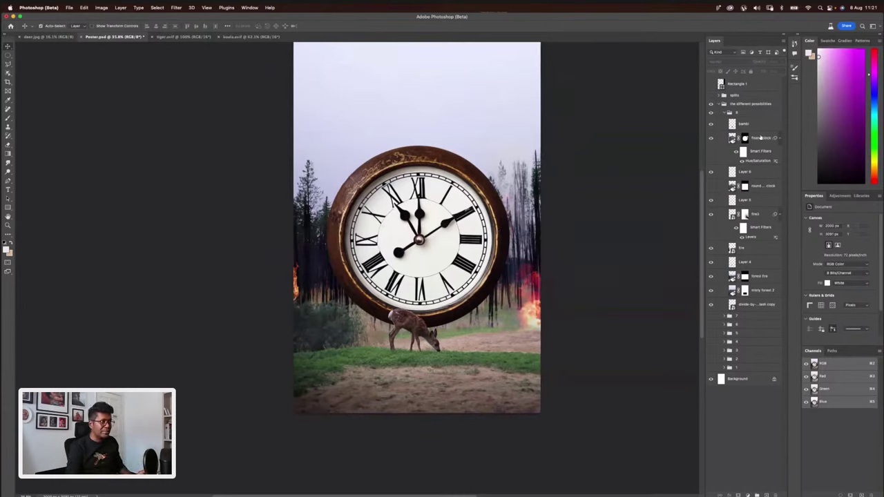
pyautogui.click(757, 124)
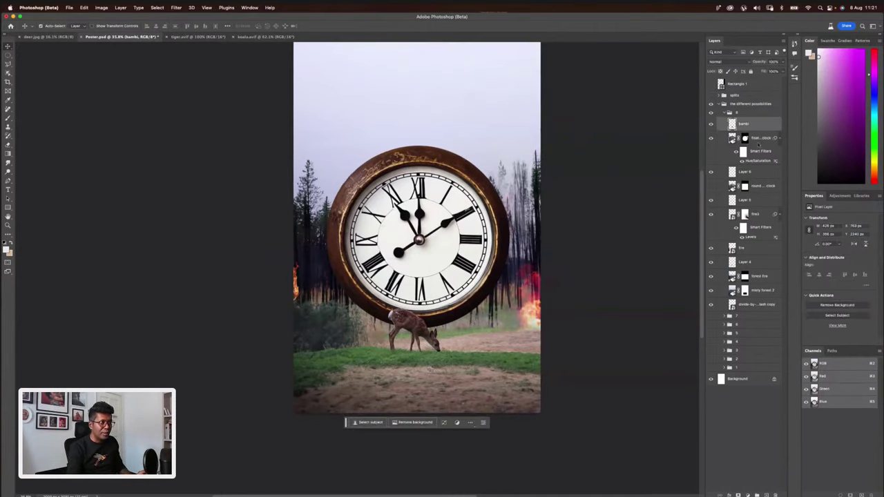
# - Above the floating clock layer, select a small square on top of the clock's rim and generate a "kingfisher" with Generative Fill
pyautogui.click(759, 143)
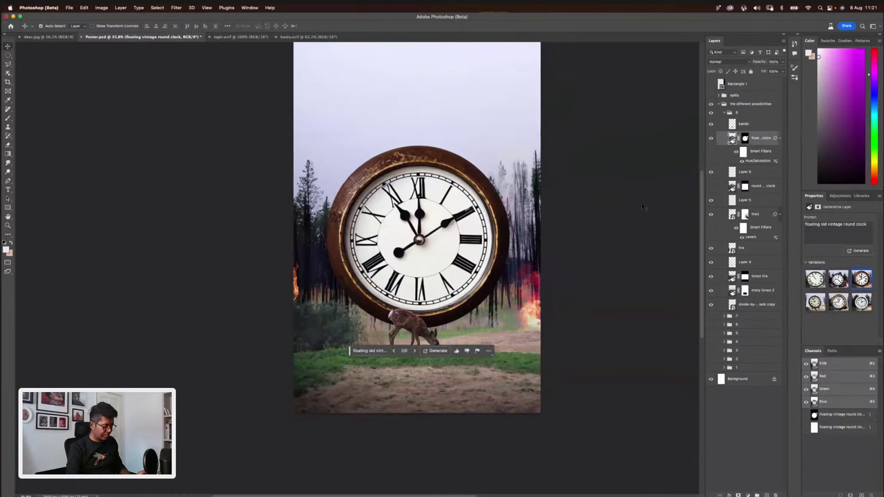
pyautogui.press('m')
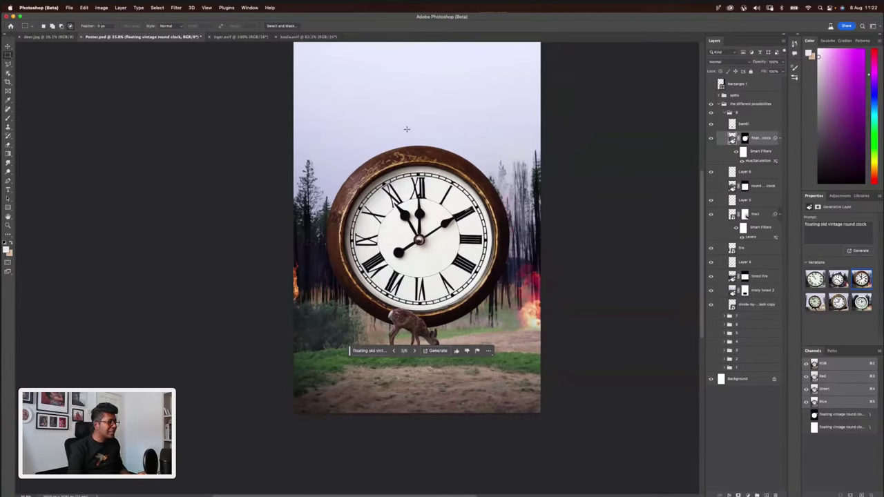
pyautogui.press('super+equal')
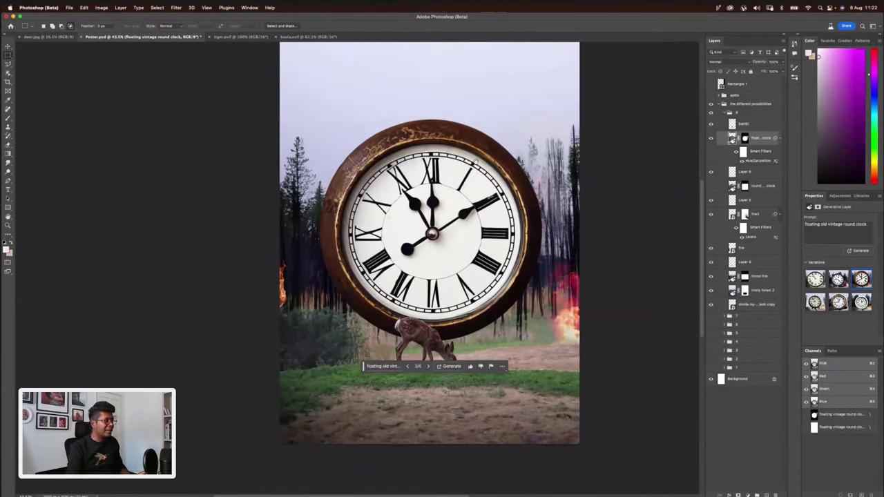
pyautogui.scroll(3, 476, 162)
pyautogui.moveTo(419, 144); pyautogui.dragTo(437, 164)
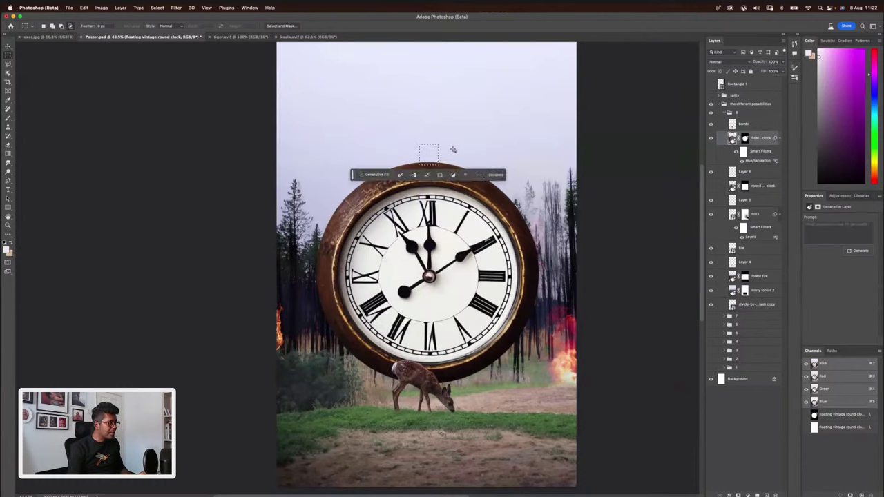
pyautogui.click(378, 174)
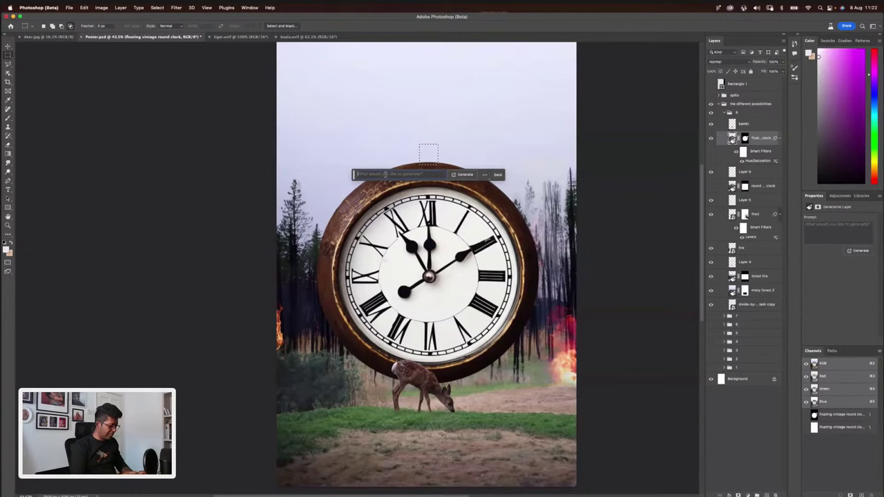
pyautogui.write('kingfisher')
pyautogui.press('Return')
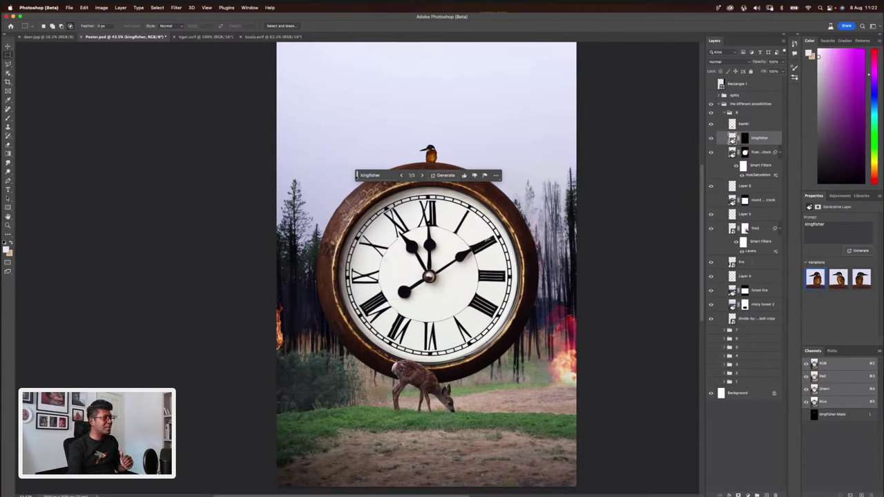
# - Compare the kingfisher variations and choose the second one, keeping the task bar clear of the bird
pyautogui.moveTo(354, 176); pyautogui.dragTo(357, 240)
pyautogui.click(425, 239)
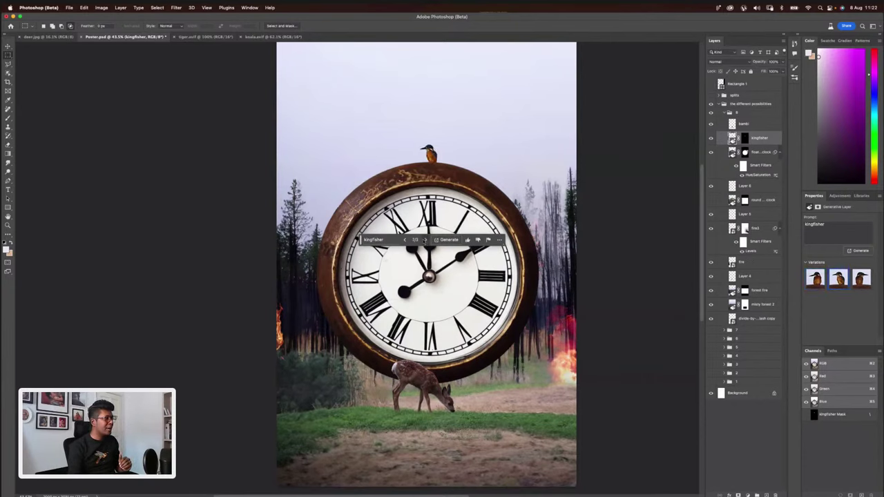
pyautogui.click(426, 240)
pyautogui.click(405, 240)
pyautogui.moveTo(361, 240); pyautogui.dragTo(510, 313)
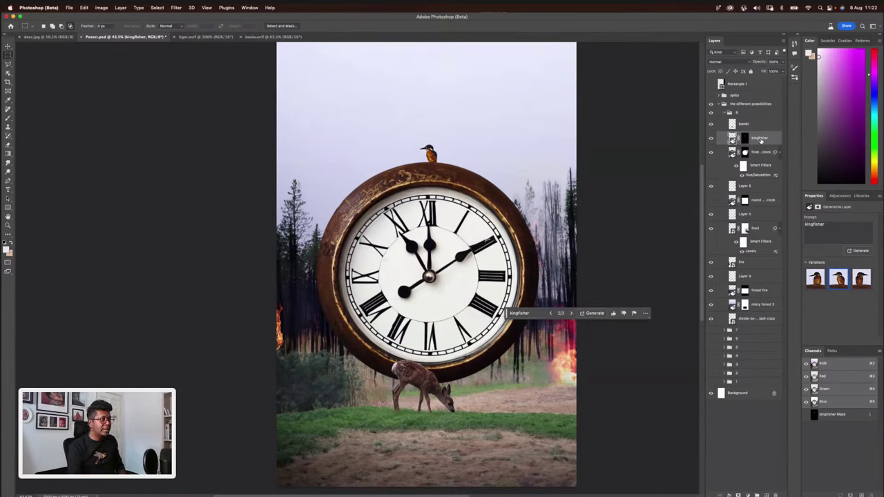
# - Add a new layer above the kingfisher, marquee the clock's right edge and generate "leaves hanging on the clock" there with Generative Fill
pyautogui.press('super+alt+shift+n')
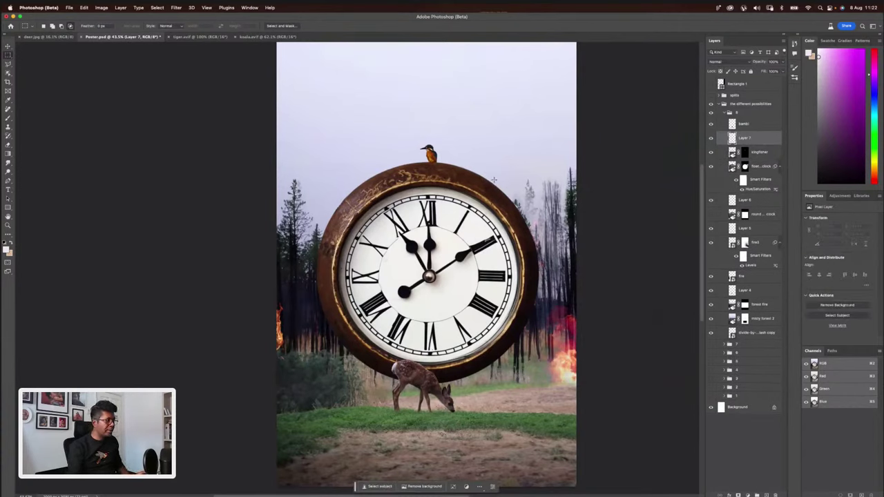
pyautogui.moveTo(496, 183); pyautogui.dragTo(543, 381)
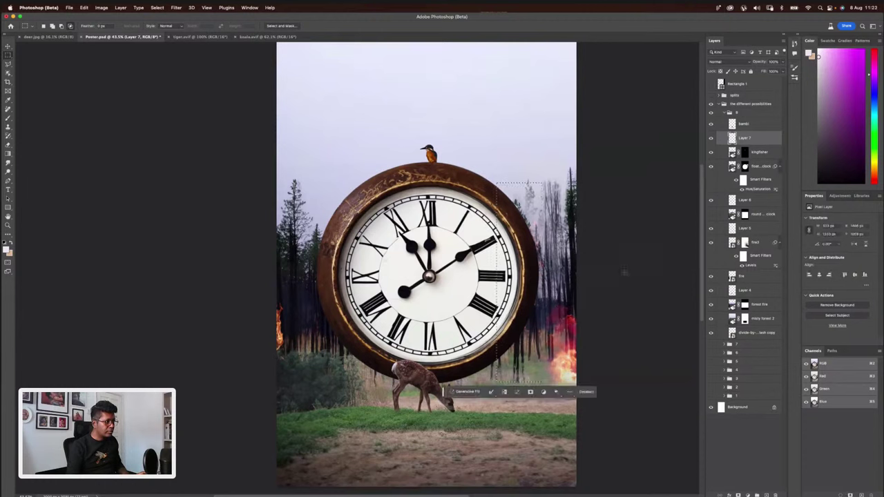
pyautogui.click(467, 393)
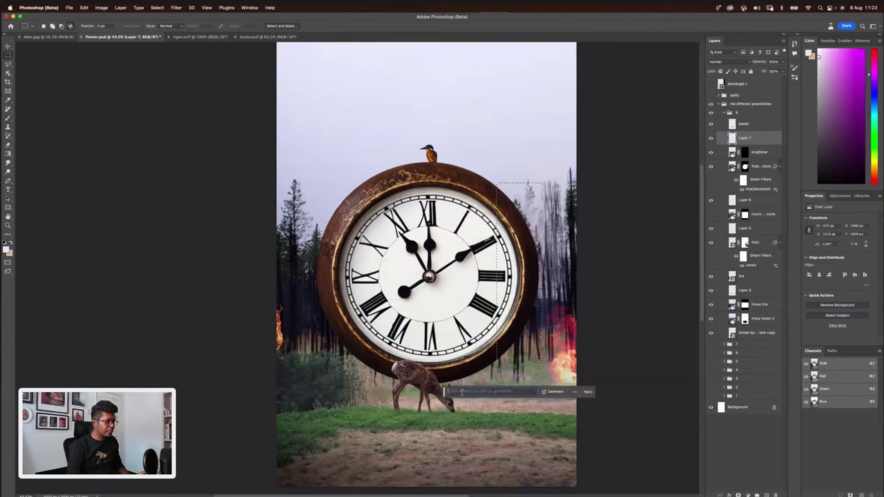
pyautogui.write('leafs')
pyautogui.press('BackSpace')
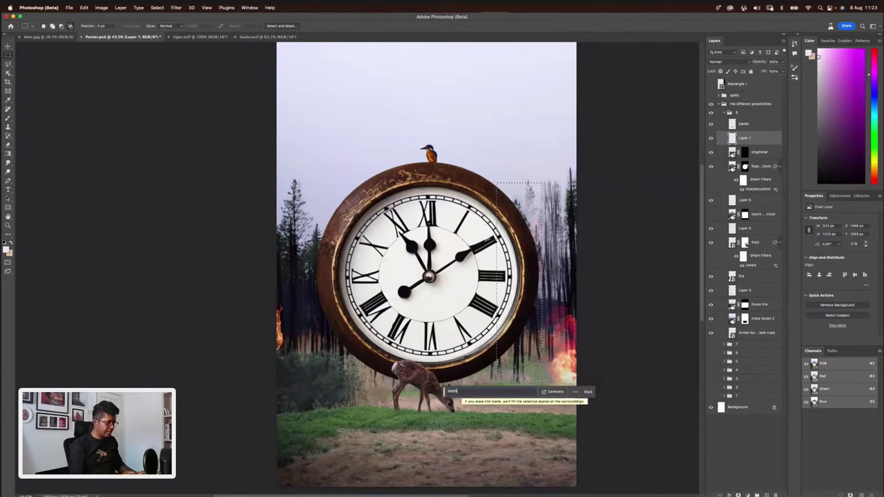
pyautogui.press('BackSpace')
pyautogui.write('ves falling on the clock')
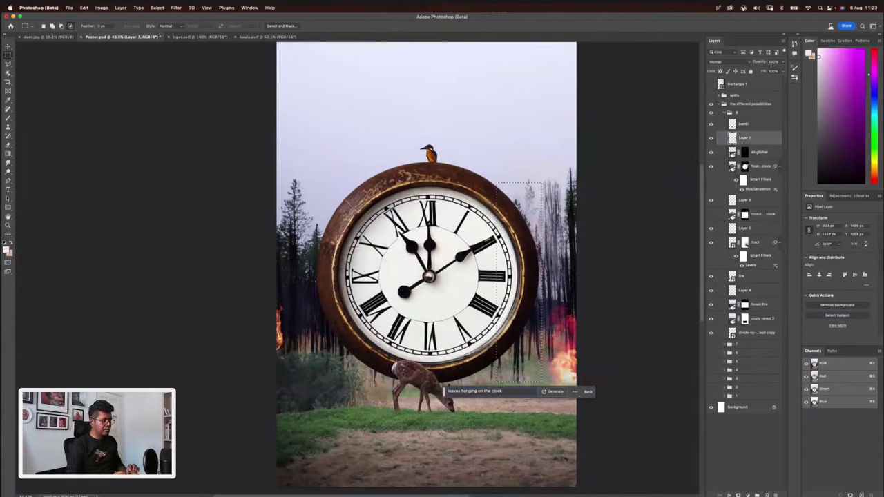
pyautogui.press('Return')
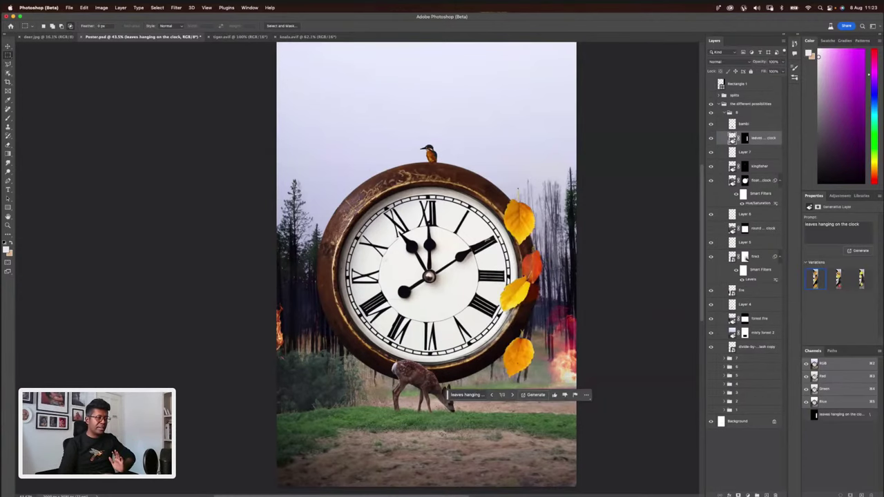
# - Compare the three leaf variations and return to the first one, with yellow and red autumn leaves
pyautogui.click(844, 284)
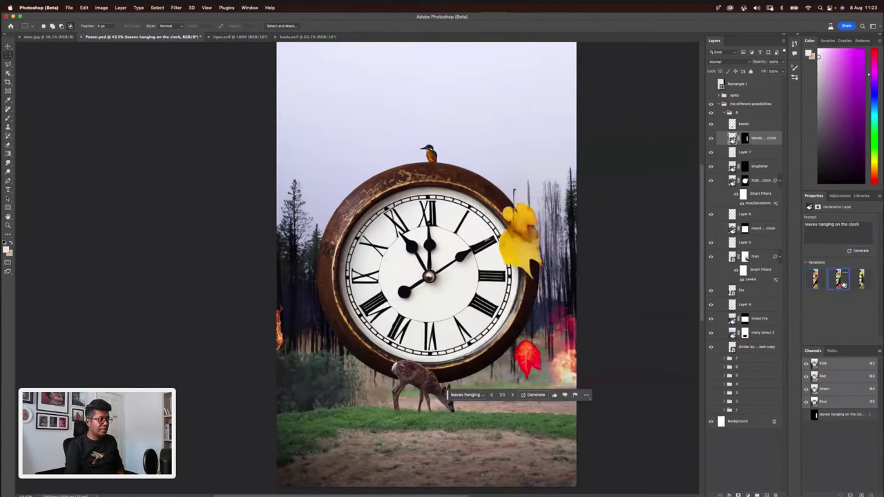
pyautogui.click(859, 280)
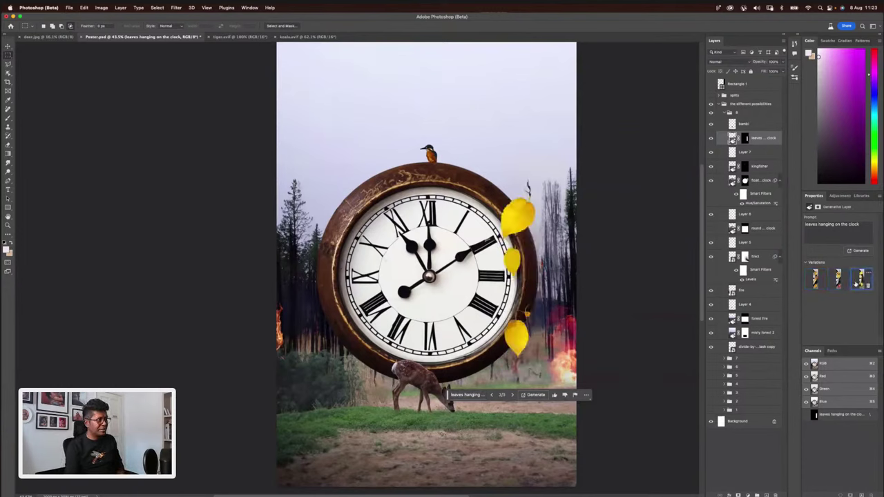
pyautogui.click(816, 282)
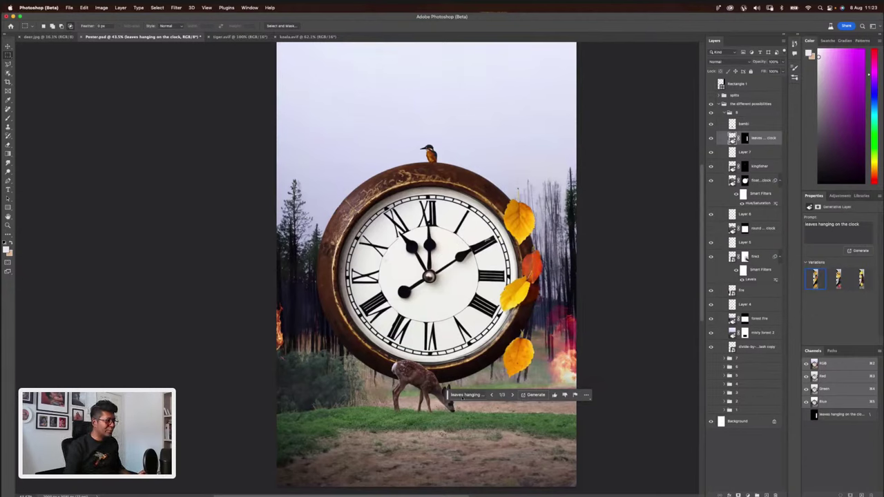
# - Change the leaf layer's prompt to "vines hanging on the clock" and generate new variations
pyautogui.click(465, 395)
pyautogui.write('vines')
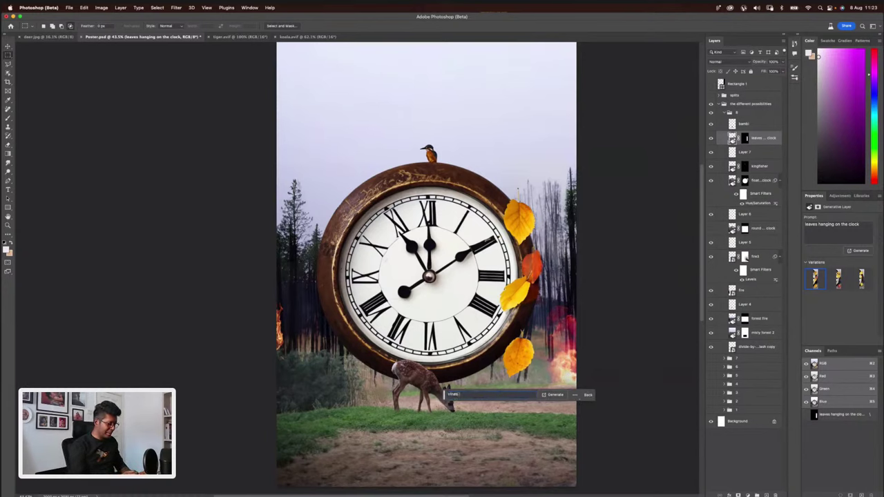
pyautogui.write(' hanging on the')
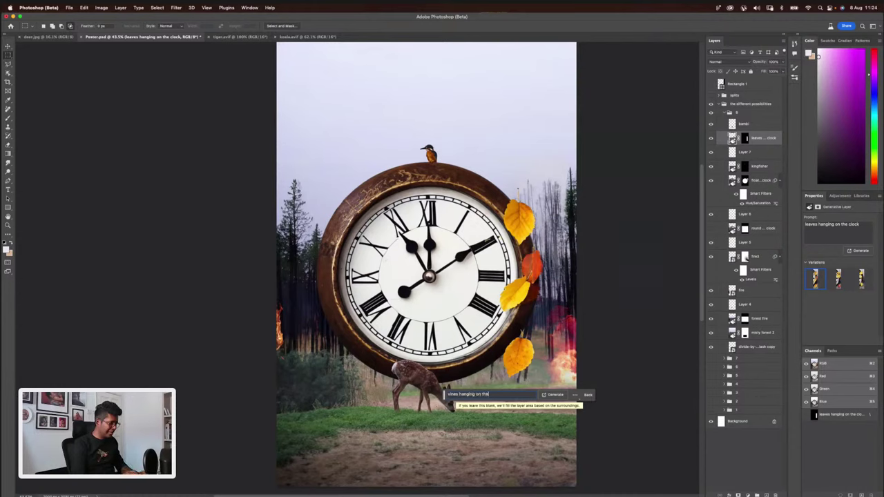
pyautogui.write(' clock')
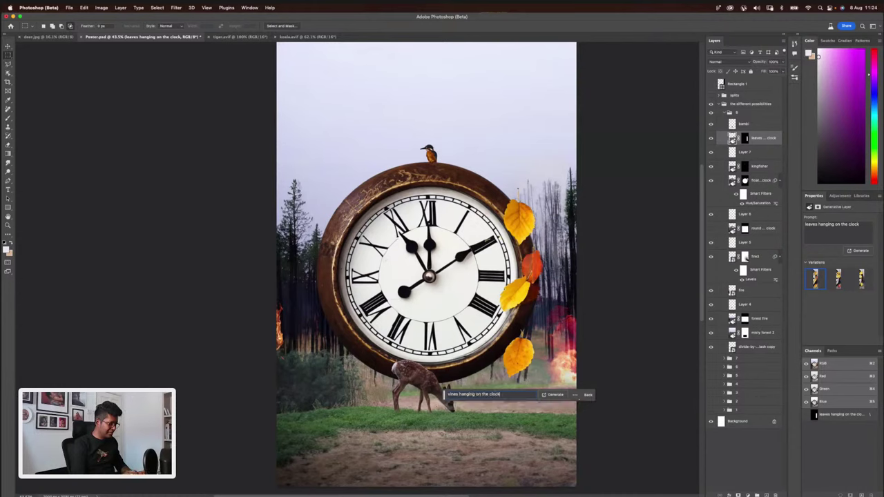
pyautogui.press('Return')
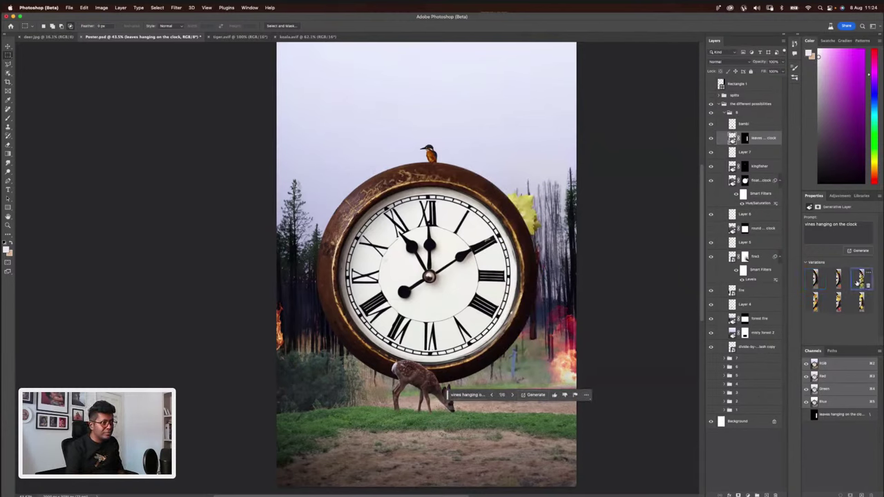
# - Compare the vine variations and switch back to the first autumn leaves variation
pyautogui.click(857, 283)
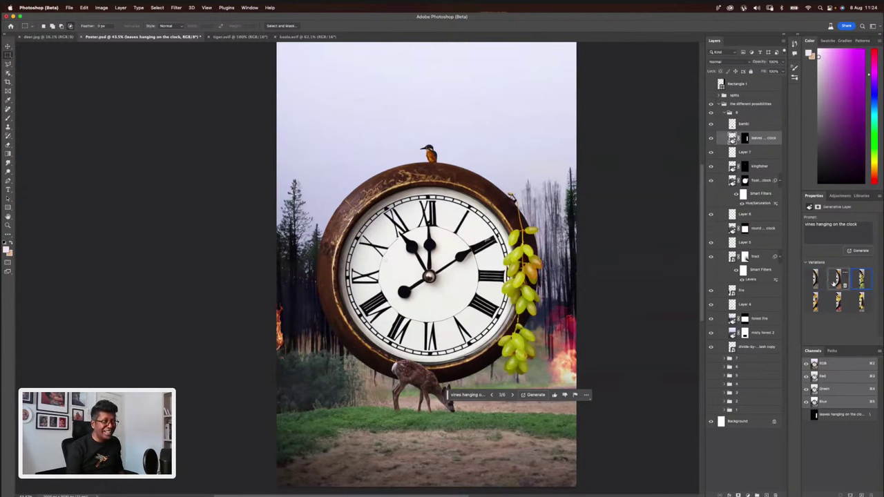
pyautogui.click(839, 280)
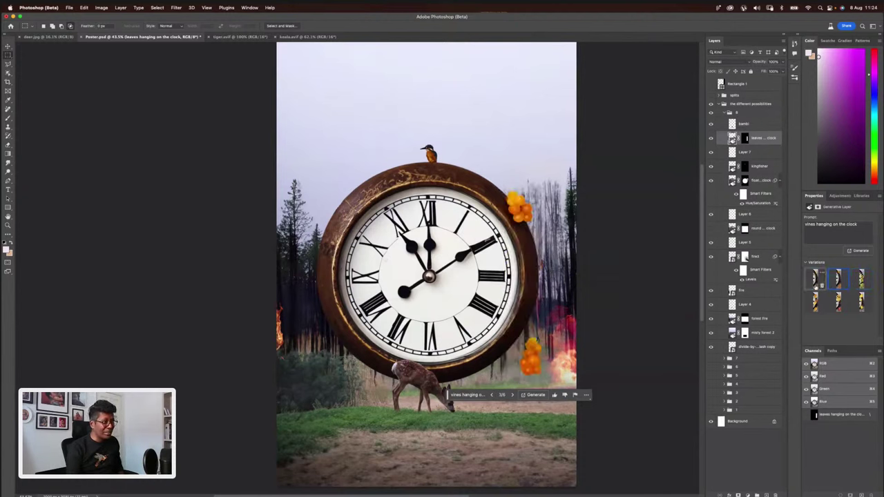
pyautogui.click(815, 283)
pyautogui.click(838, 281)
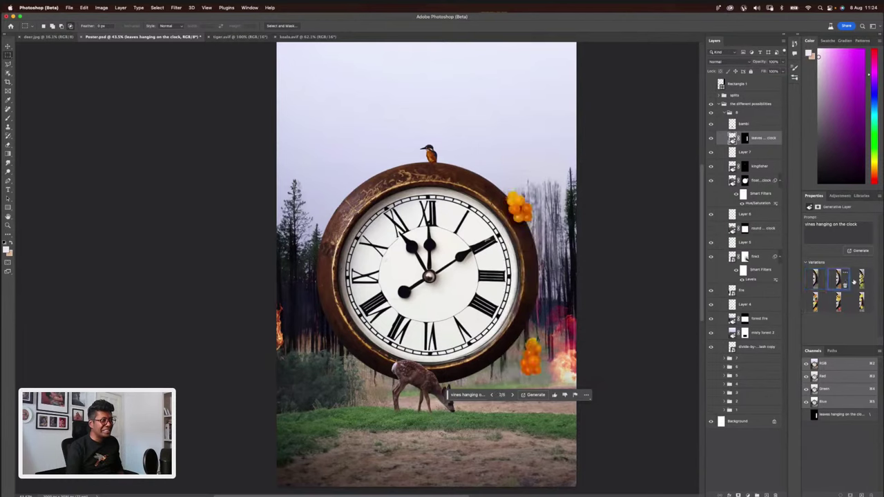
pyautogui.click(862, 278)
pyautogui.click(815, 302)
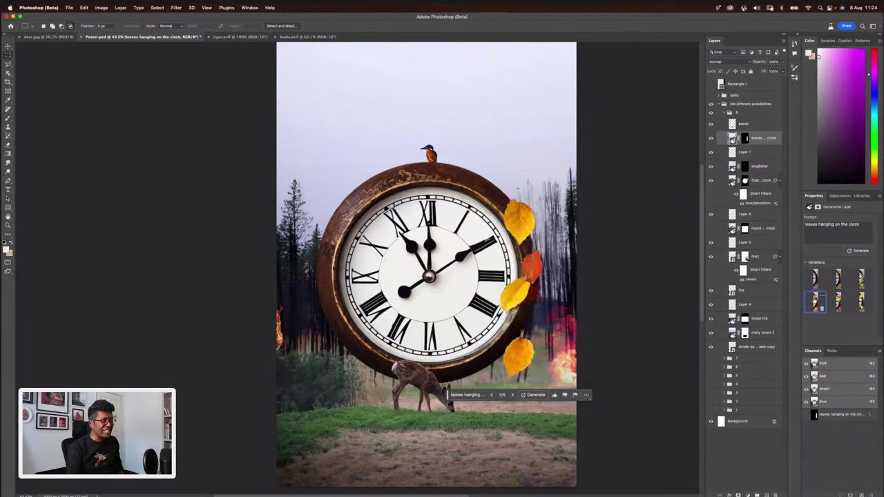
# - Change the leaf layer's prompt to "wild plants hanging around the clock" and generate new variations
pyautogui.click(464, 395)
pyautogui.press('super+a')
pyautogui.press('BackSpace')
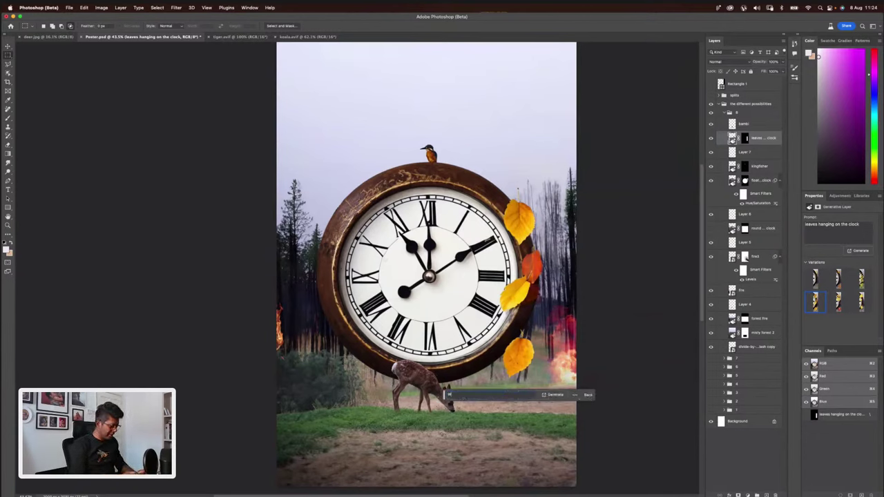
pyautogui.write('wild')
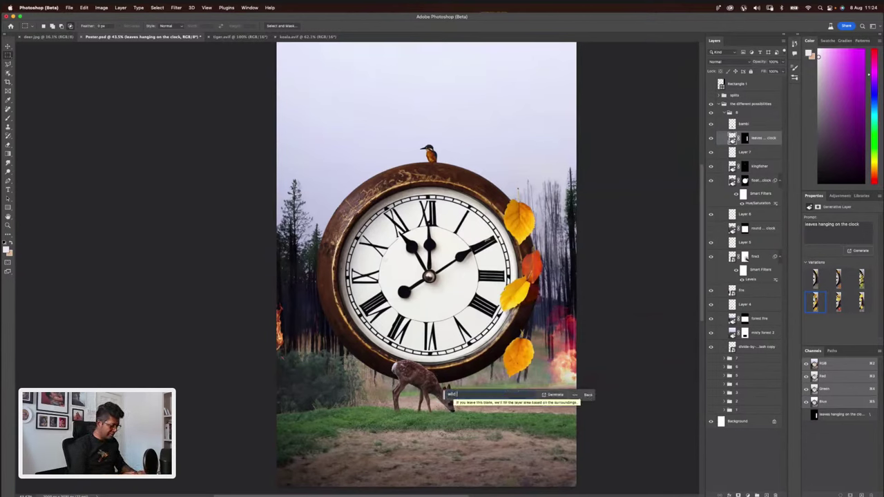
pyautogui.write(' plants han')
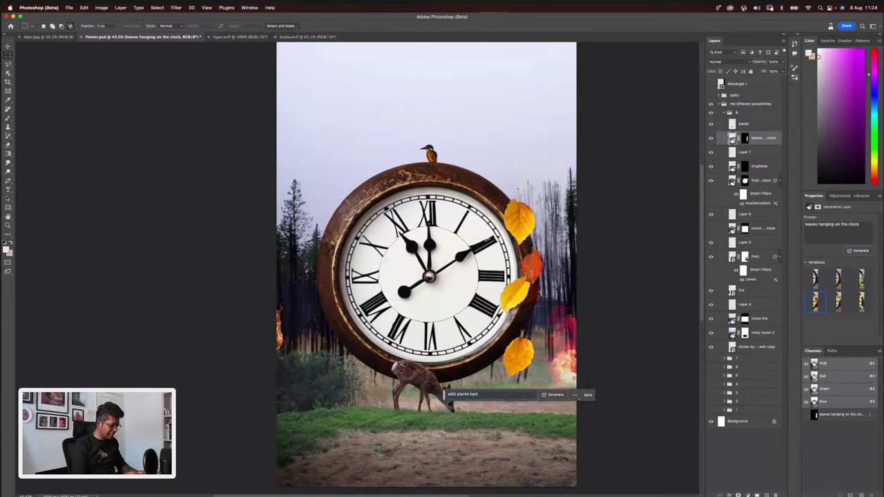
pyautogui.write('ging alound the')
pyautogui.press('BackSpace')
pyautogui.press('BackSpace')
pyautogui.press('BackSpace')
pyautogui.press('BackSpace')
pyautogui.write('clock')
pyautogui.press('Return')
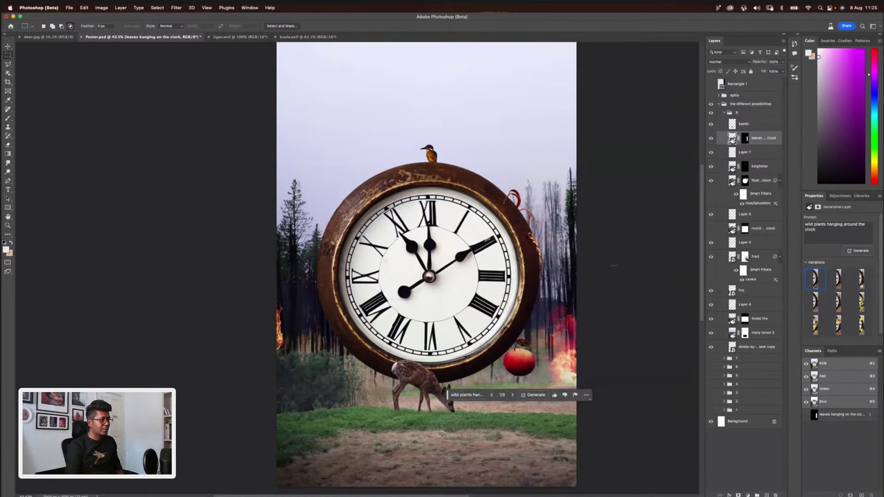
# - Compare the wild plant variations and return to the first yellow and red autumn leaves variation
pyautogui.click(837, 279)
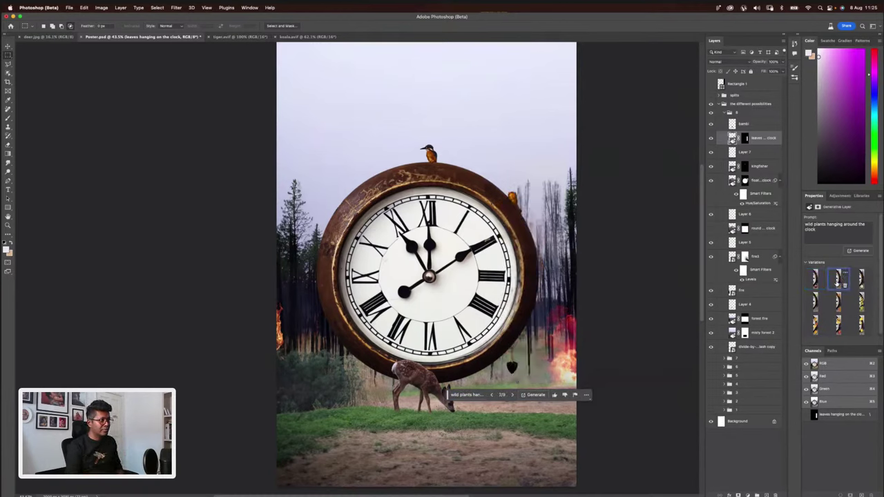
pyautogui.click(861, 279)
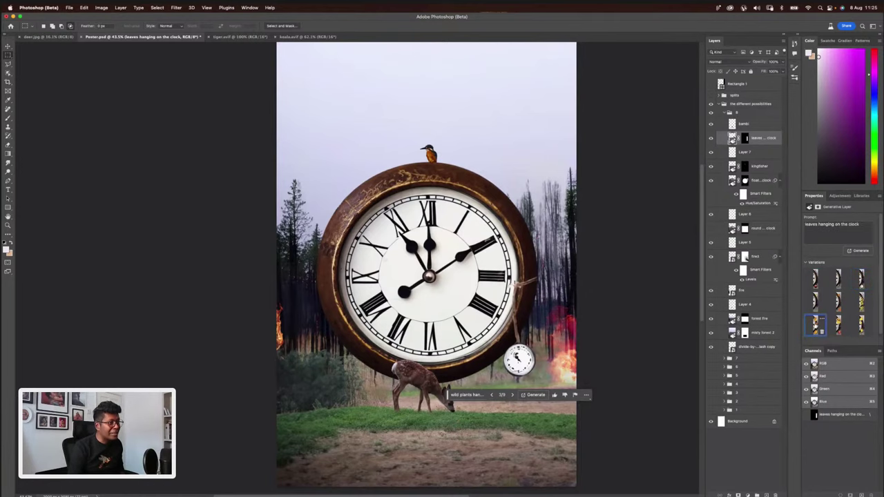
pyautogui.click(815, 326)
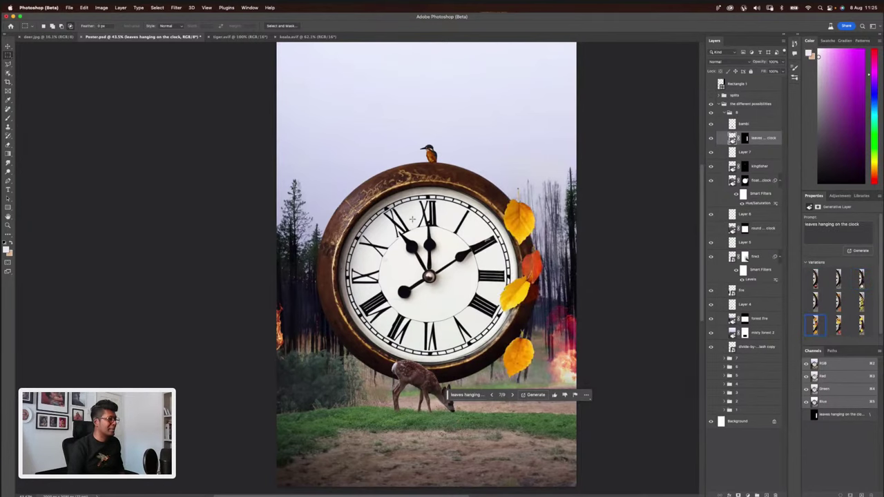
# - Move the floating contextual task bar off the deer to the empty area beside the poster
pyautogui.press('super+minus')
pyautogui.press('super+0')
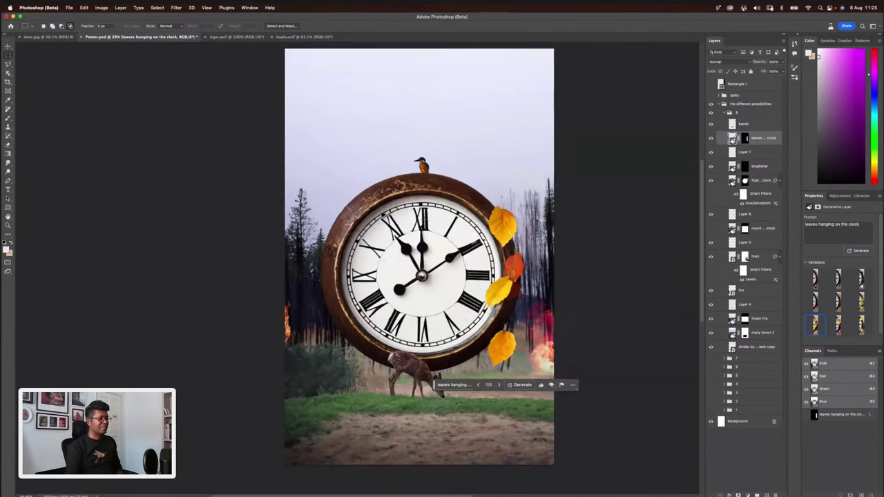
pyautogui.moveTo(440, 391); pyautogui.dragTo(575, 368)
pyautogui.scroll(-2, 435, 275)
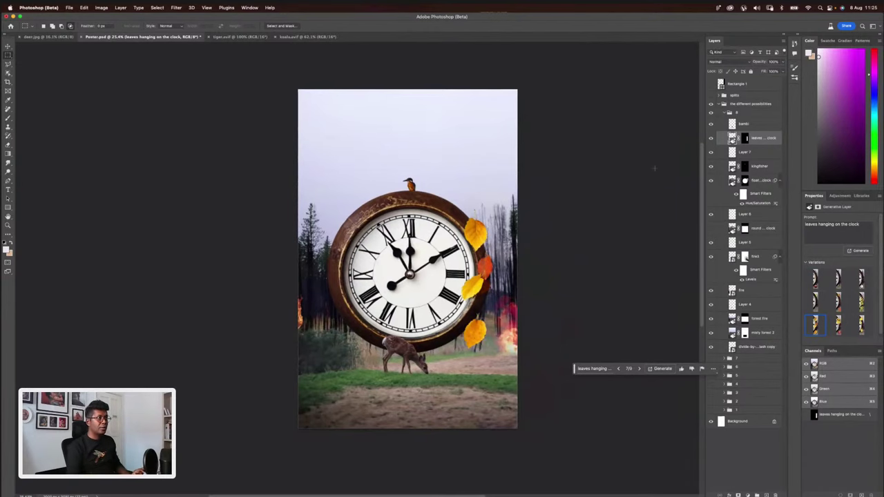
# - Add a Brightness/Contrast adjustment layer above the bambi layer and clip it to that layer
pyautogui.click(755, 125)
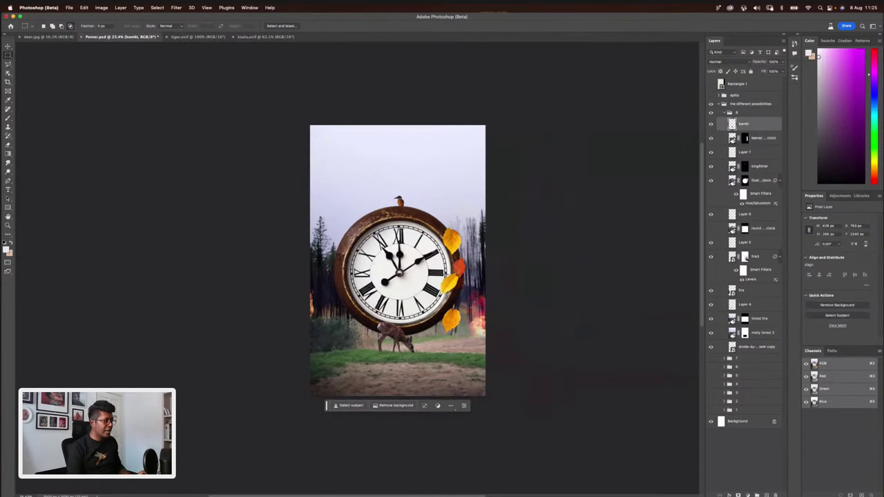
pyautogui.scroll(3, 427, 267)
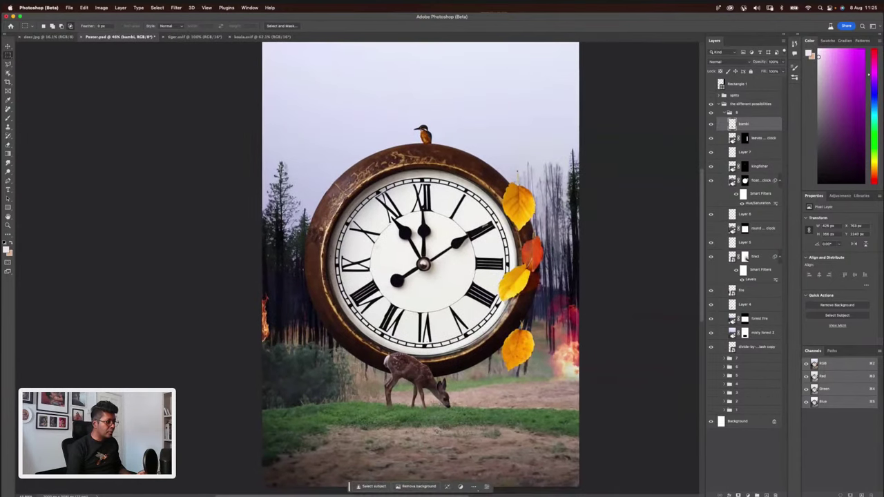
pyautogui.click(748, 495)
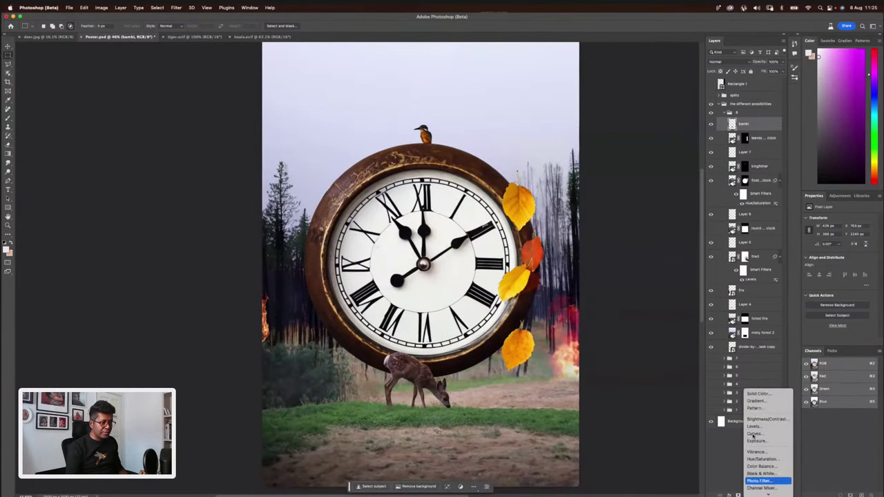
pyautogui.click(759, 420)
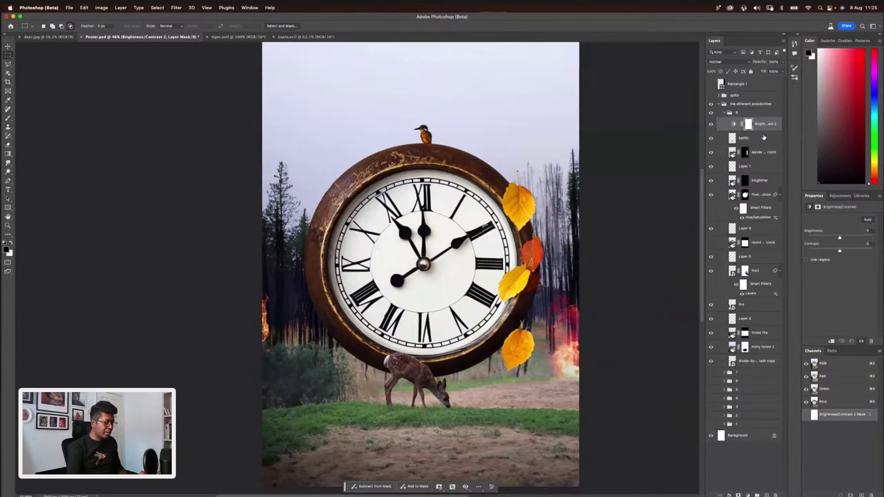
pyautogui.keyDown('alt'); pyautogui.click(767, 130); pyautogui.keyUp('alt')
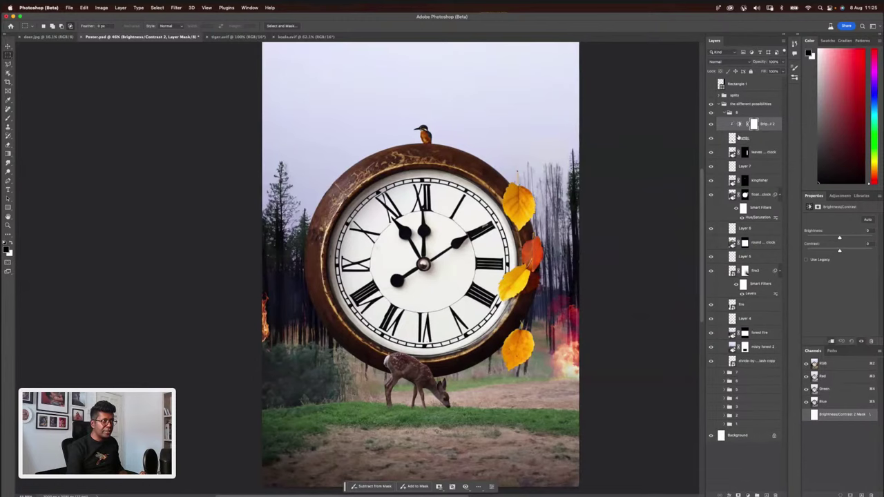
# - Raise the brightness slightly in the deer's clipped adjustment and compare the poster with and without it
pyautogui.click(760, 141)
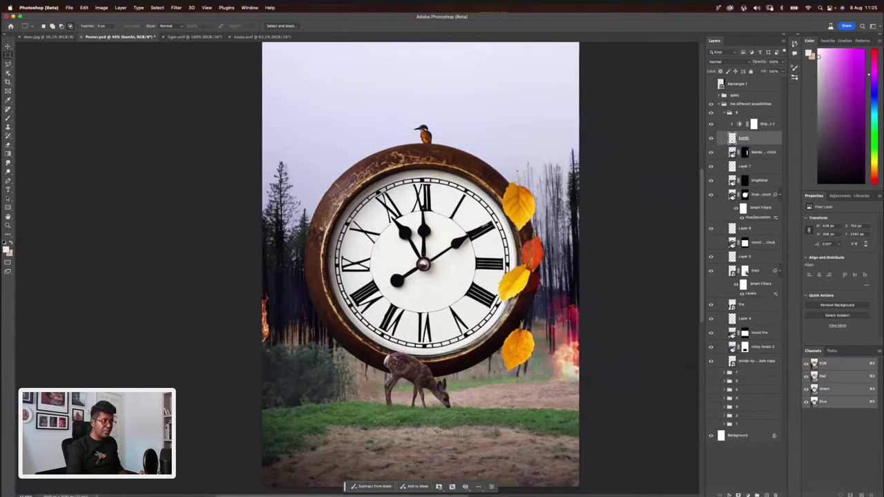
pyautogui.click(739, 124)
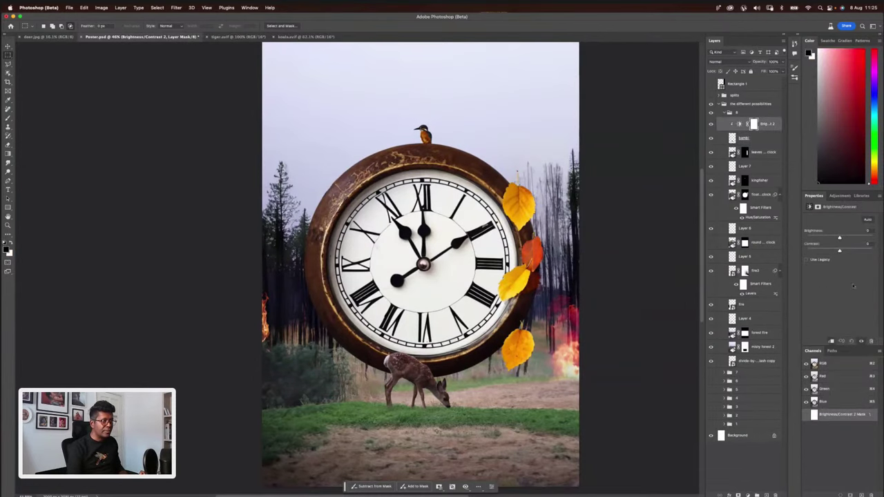
pyautogui.moveTo(844, 238); pyautogui.dragTo(848, 238)
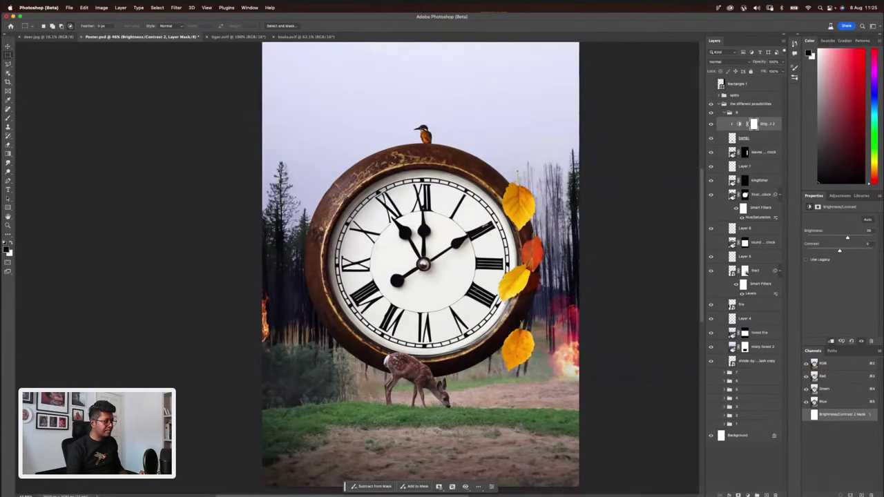
pyautogui.press('super+0')
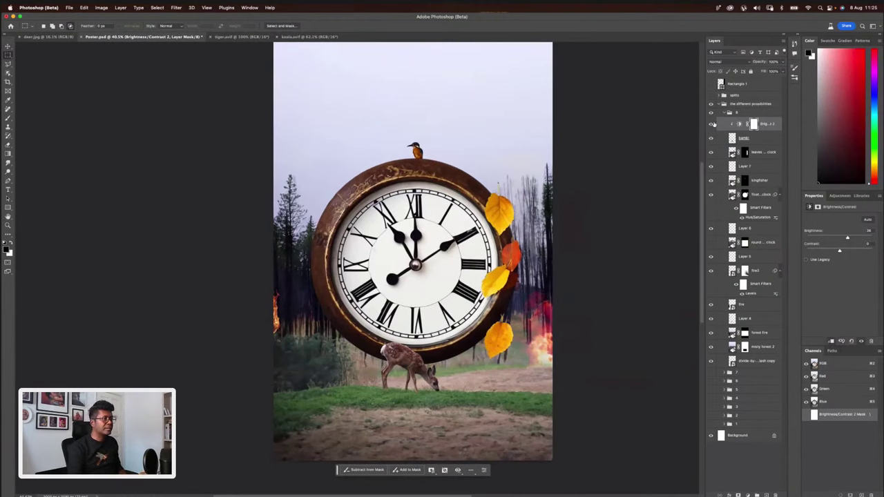
pyautogui.click(711, 124)
pyautogui.click(711, 124)
pyautogui.scroll(-3, 440, 154)
pyautogui.scroll(2, 436, 152)
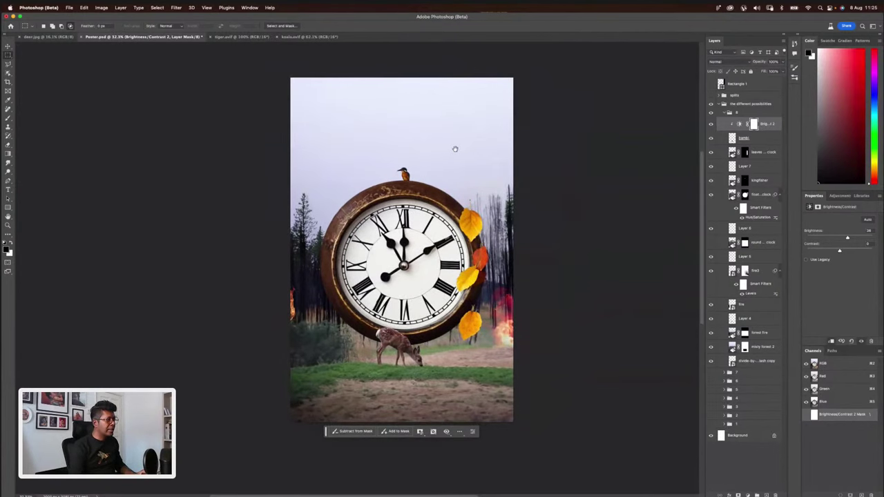
pyautogui.moveTo(469, 144); pyautogui.dragTo(477, 145)
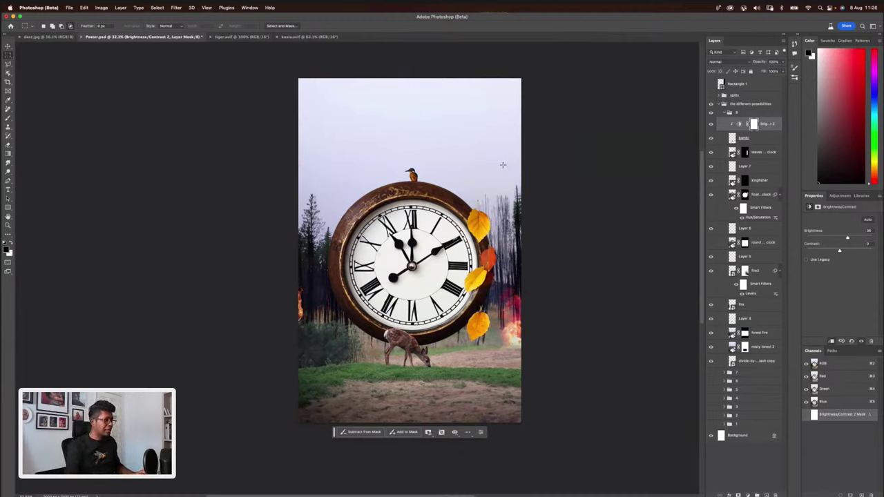
# - Copy the entire poster as a merged image and paste it into a new document of the same size
pyautogui.press('super+a')
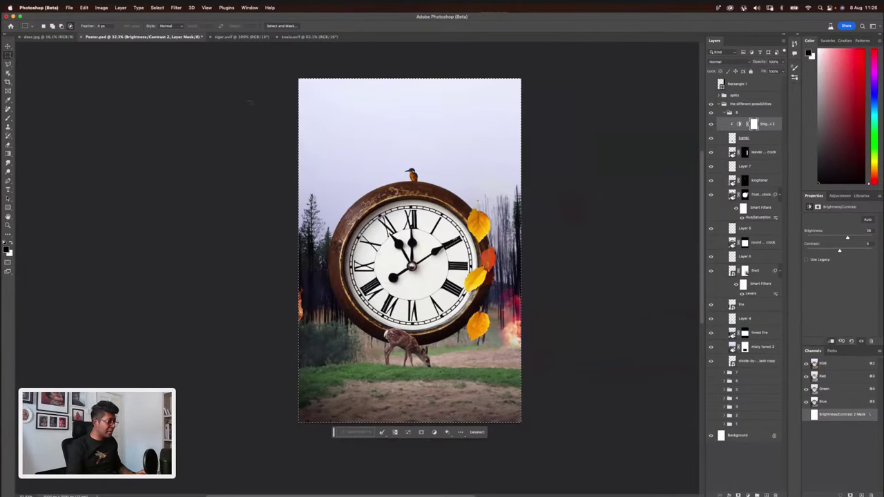
pyautogui.click(84, 7)
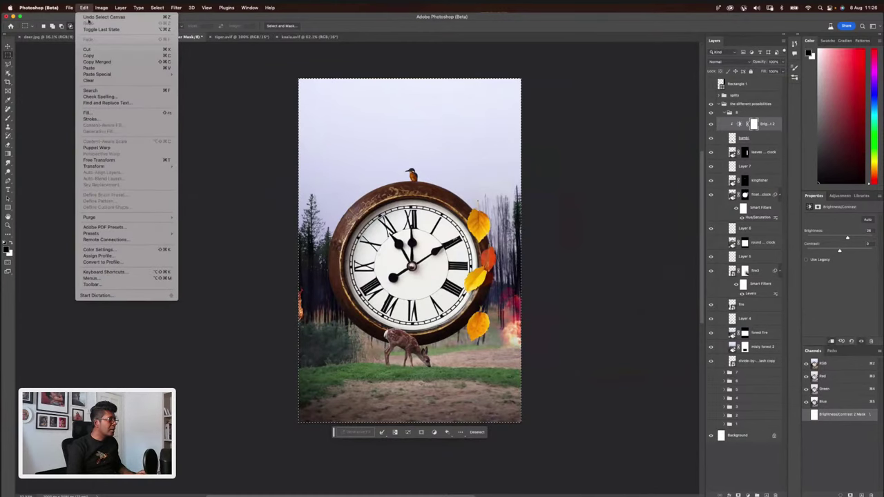
pyautogui.click(103, 61)
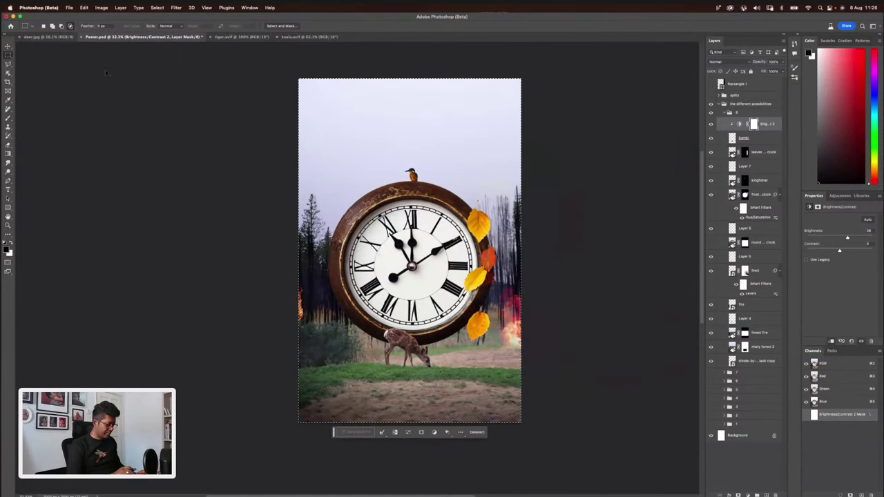
pyautogui.press('super+n')
pyautogui.press('Return')
pyautogui.press('super+v')
pyautogui.hscroll(-2, 414, 199)
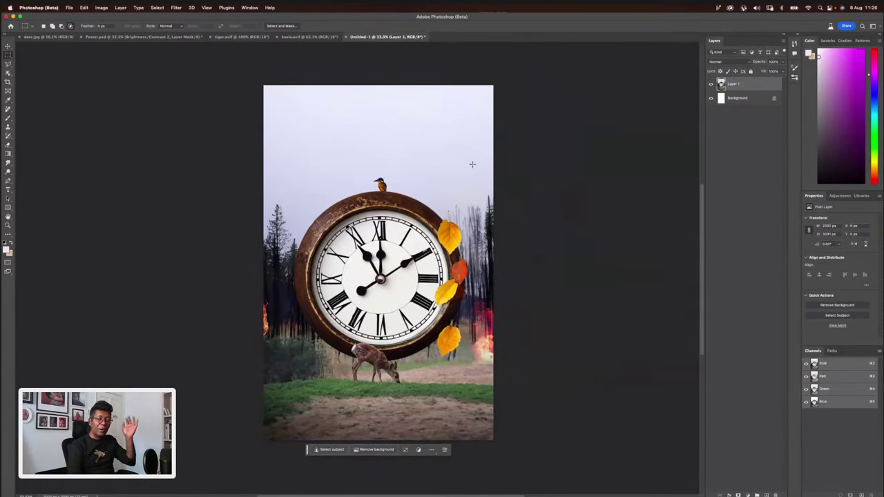
# - Start Sky Replacement on the pasted poster layer and try the grey overcast sky from the Spectacular group
pyautogui.click(83, 8)
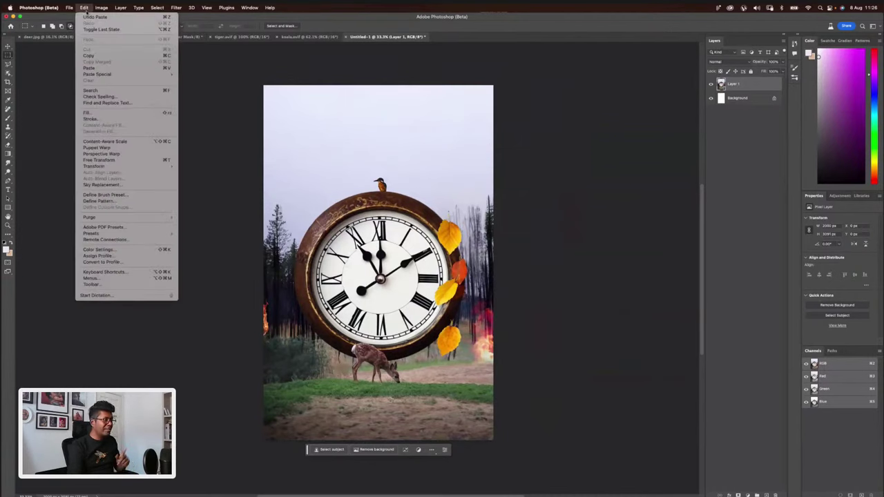
pyautogui.click(138, 185)
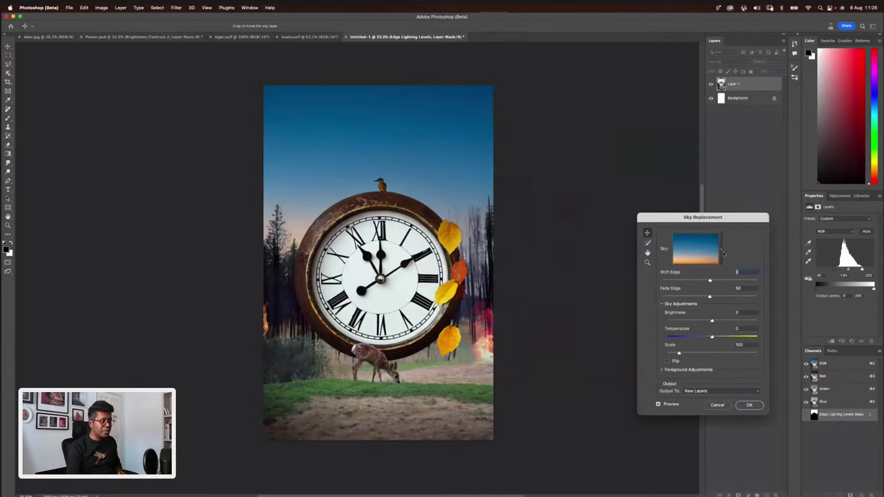
pyautogui.click(723, 254)
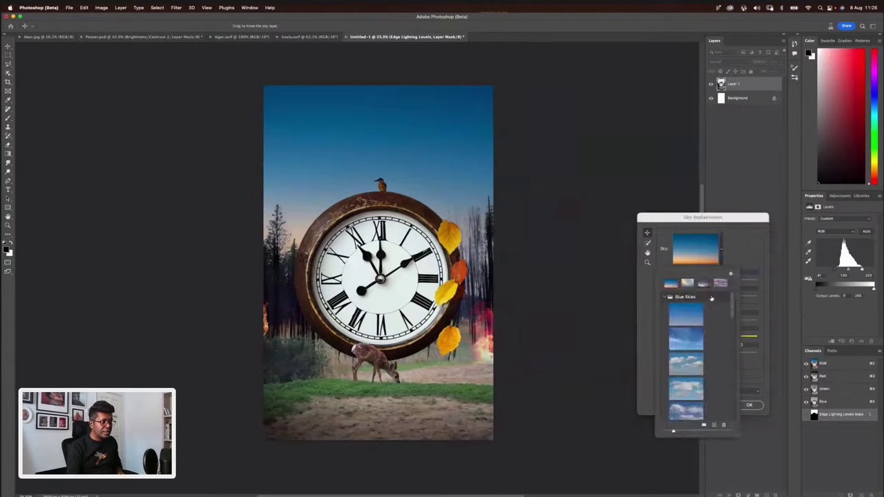
pyautogui.moveTo(732, 308); pyautogui.dragTo(732, 355)
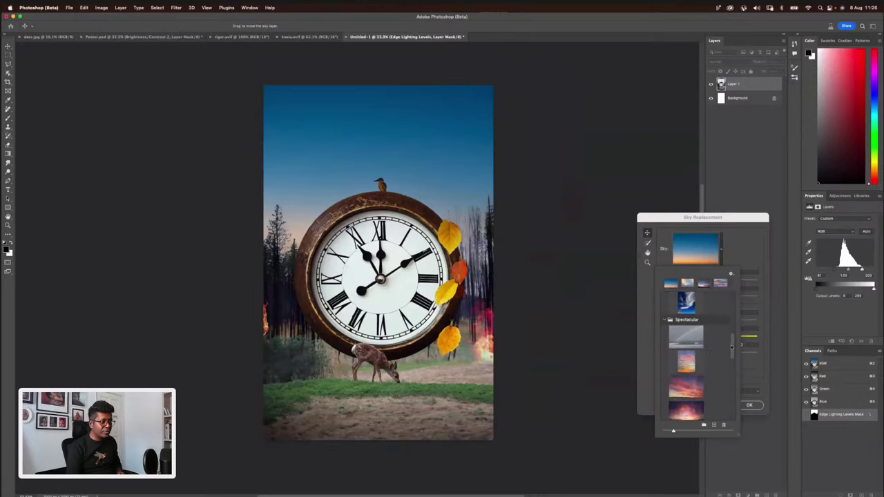
pyautogui.scroll(-2, 705, 351)
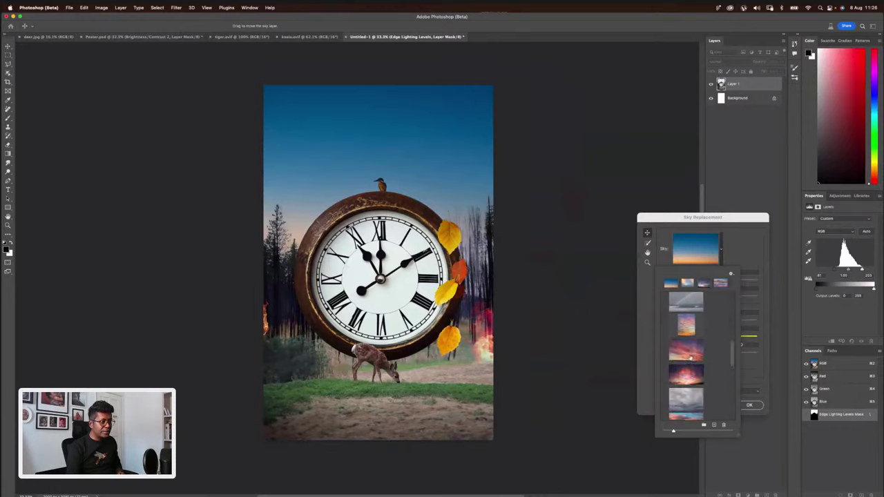
pyautogui.click(691, 395)
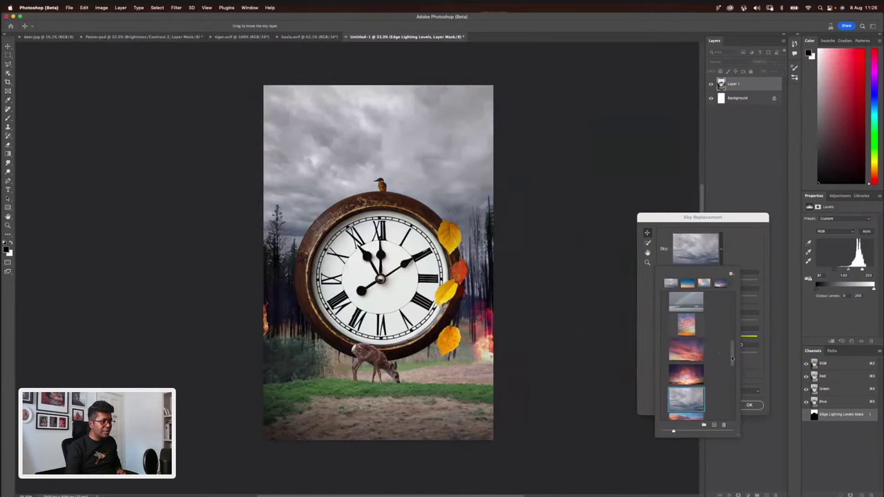
# - Try the pink sunset-cloud sky, and switch to the dark stormy sky at the end of the Spectacular group
pyautogui.scroll(-3, 732, 357)
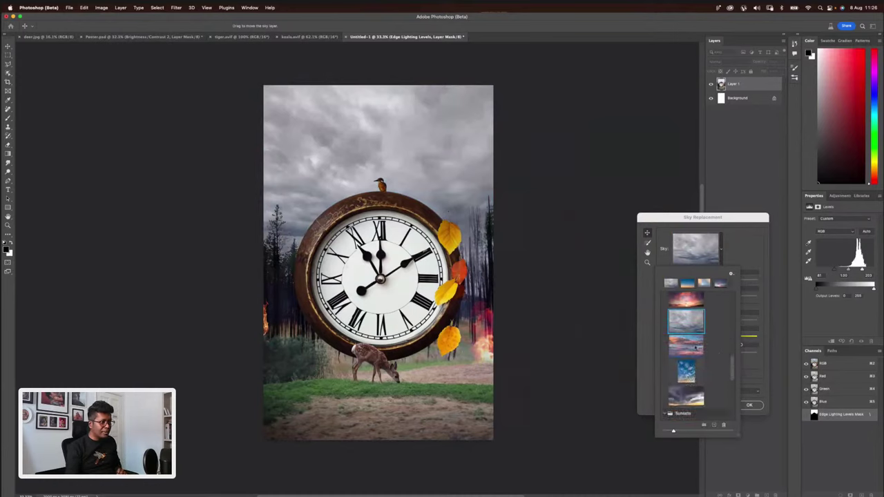
pyautogui.click(697, 349)
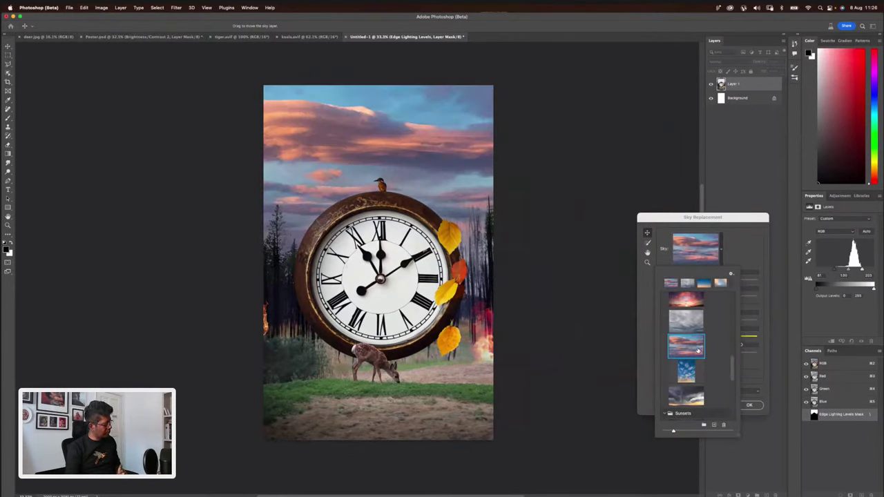
pyautogui.scroll(-2, 734, 377)
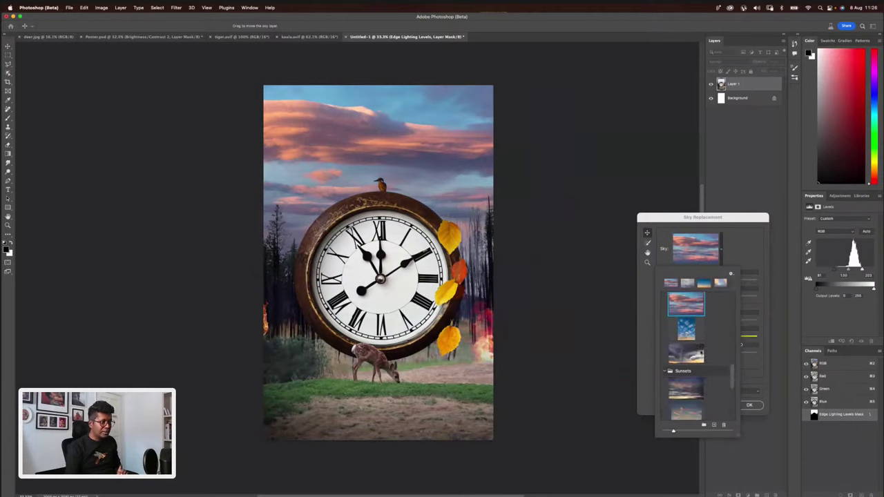
pyautogui.click(700, 355)
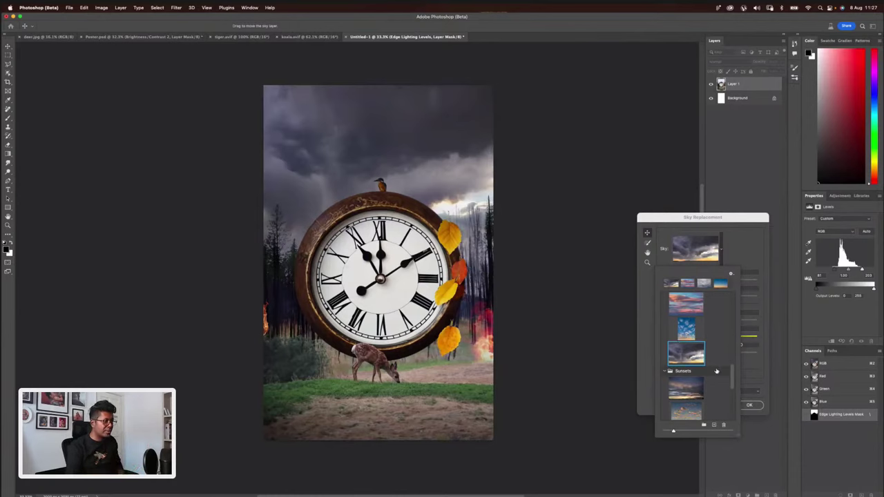
# - Apply the sky replacement using the stormy grey cloud sky with the bright horizon
pyautogui.scroll(-5, 734, 387)
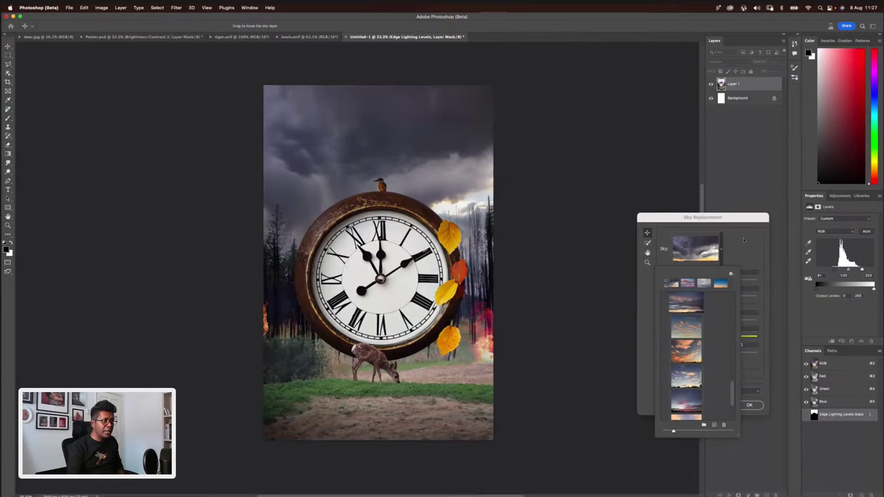
pyautogui.click(753, 263)
pyautogui.click(749, 405)
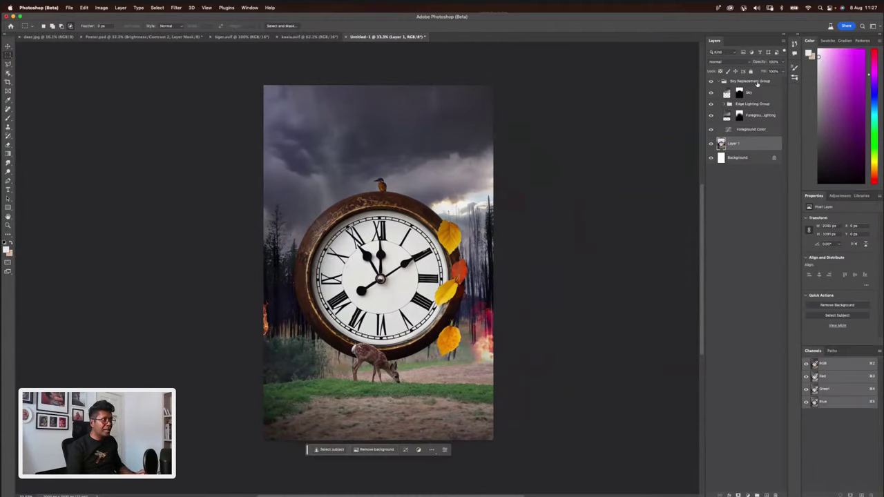
# - Convert the Sky Replacement Group and Layer 1 together into one smart object
pyautogui.click(757, 82)
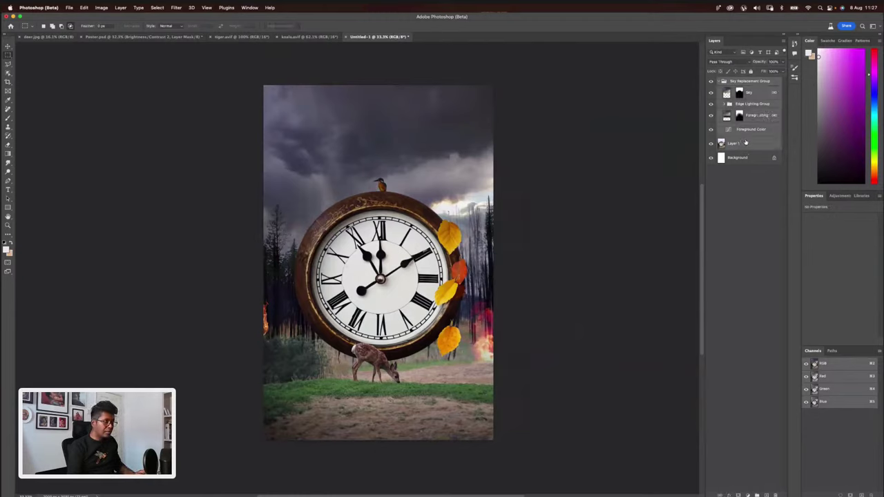
pyautogui.moveTo(756, 146); pyautogui.dragTo(755, 104)
pyautogui.rightClick(744, 98)
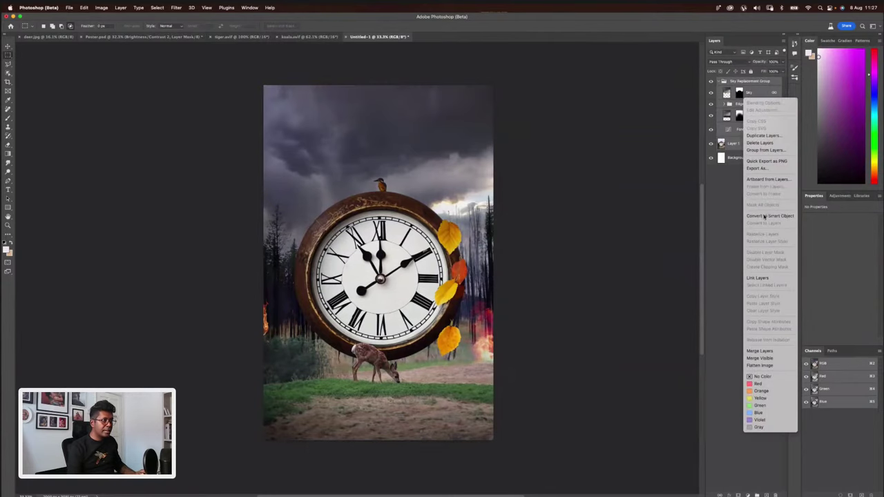
pyautogui.click(765, 217)
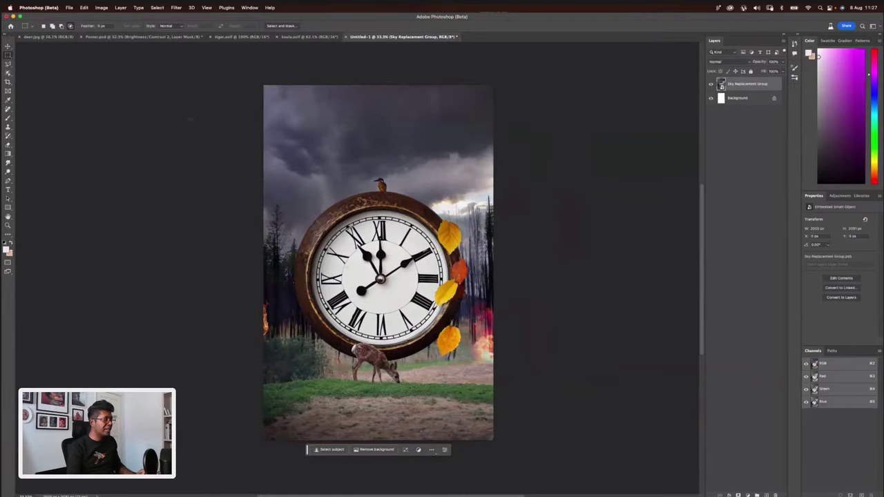
pyautogui.press('super+minus')
pyautogui.press('super+minus')
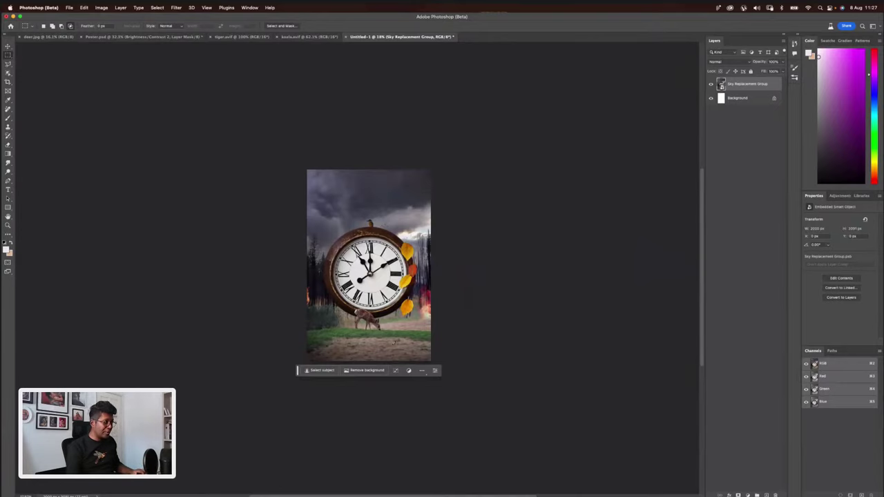
pyautogui.press('c')
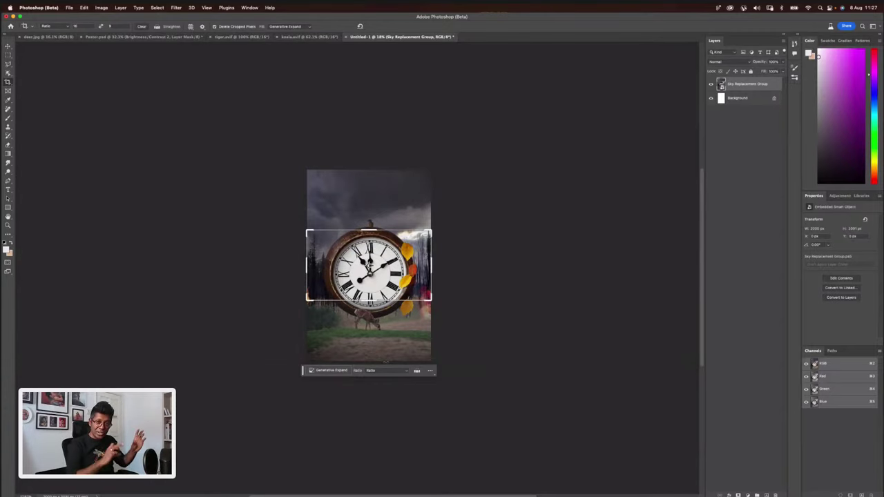
pyautogui.press('Escape')
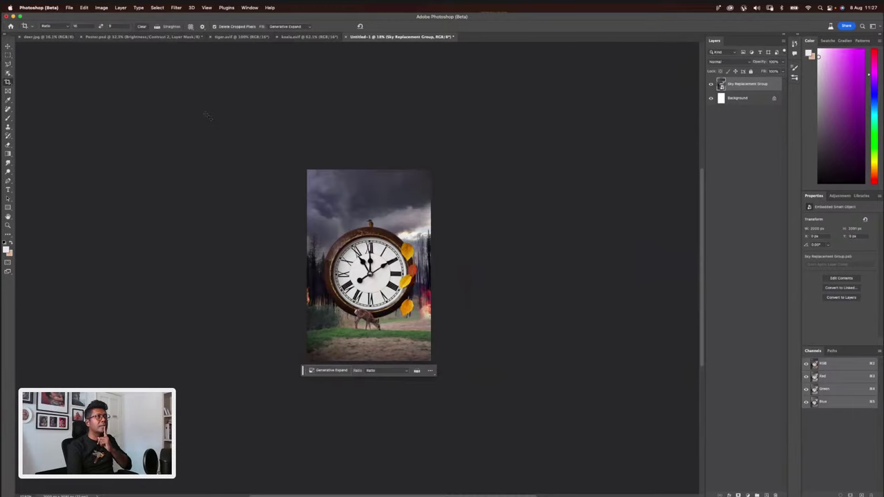
pyautogui.click(84, 7)
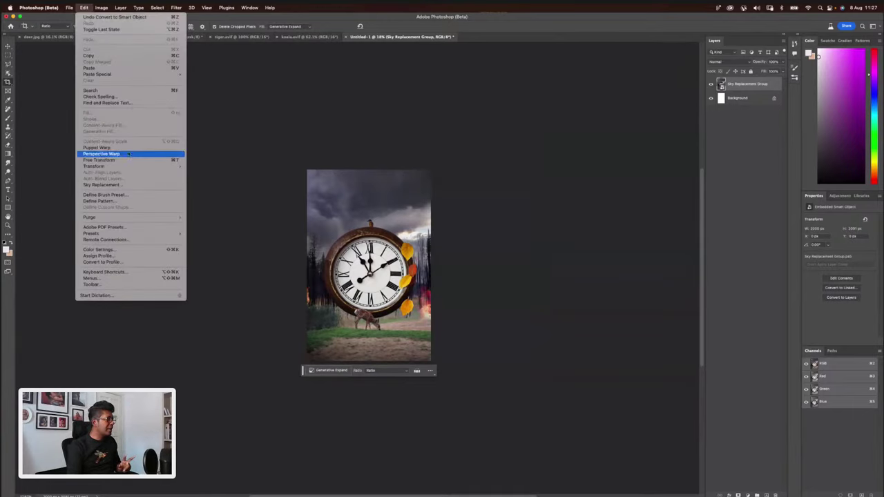
pyautogui.moveTo(102, 8)
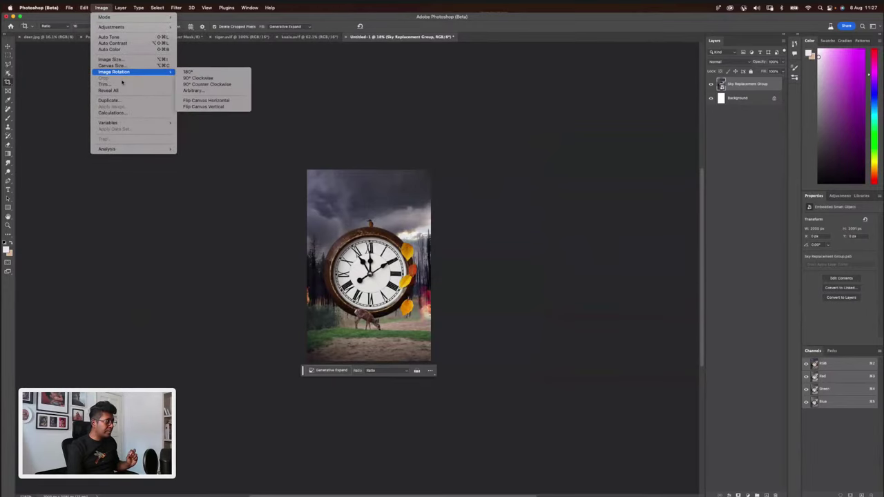
pyautogui.click(748, 98)
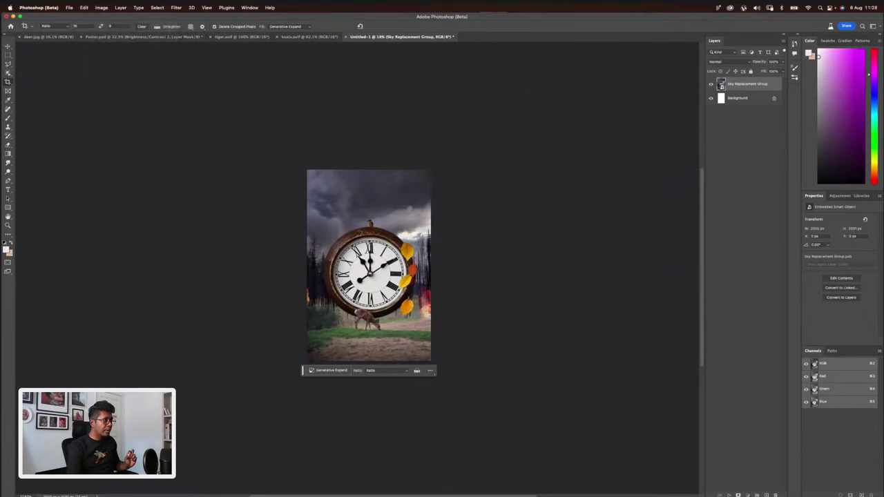
pyautogui.click(748, 99)
pyautogui.click(102, 8)
pyautogui.moveTo(129, 74)
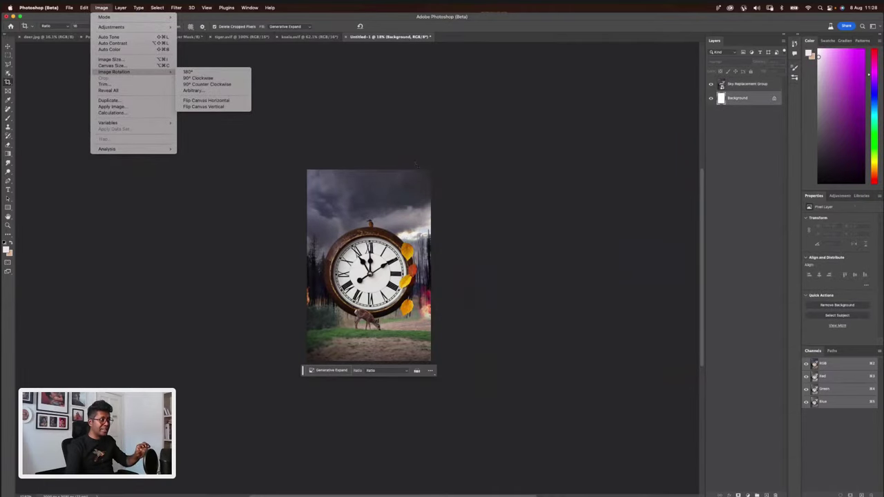
pyautogui.click(368, 288)
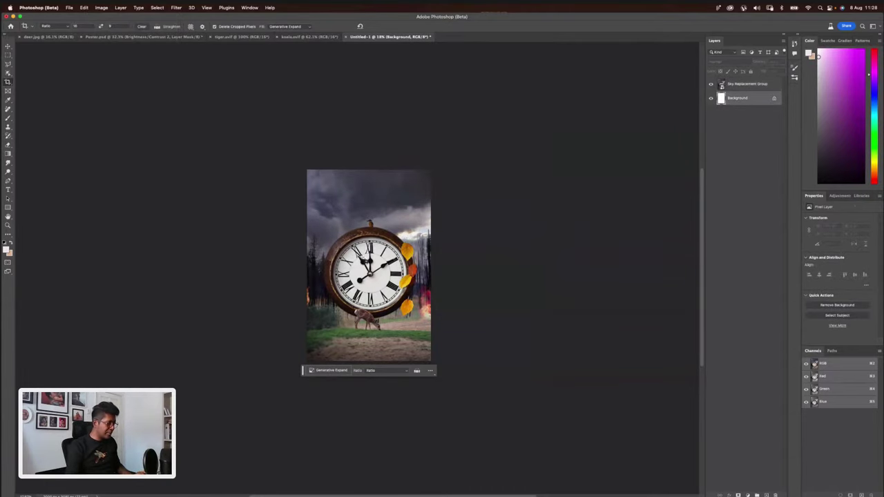
# - Try a 16:9 Generative Expand without a prompt to the right of the clock from the Background layer, and undo it
pyautogui.press('x')
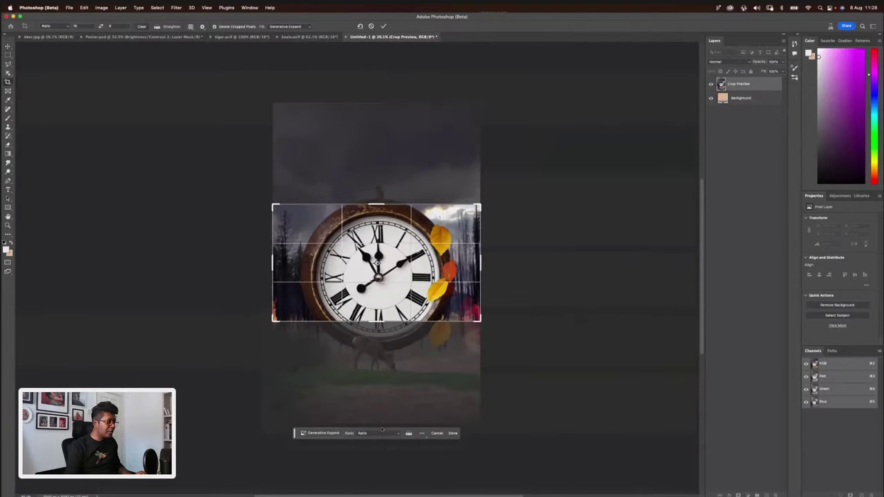
pyautogui.click(377, 434)
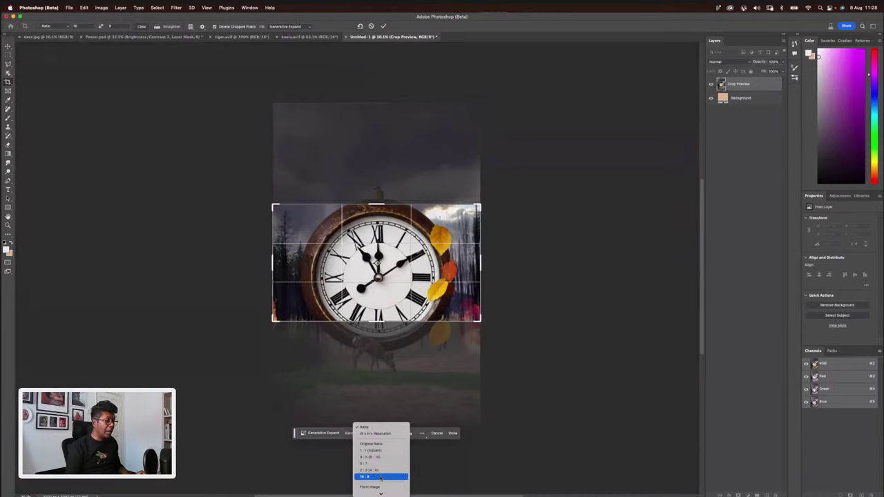
pyautogui.click(377, 477)
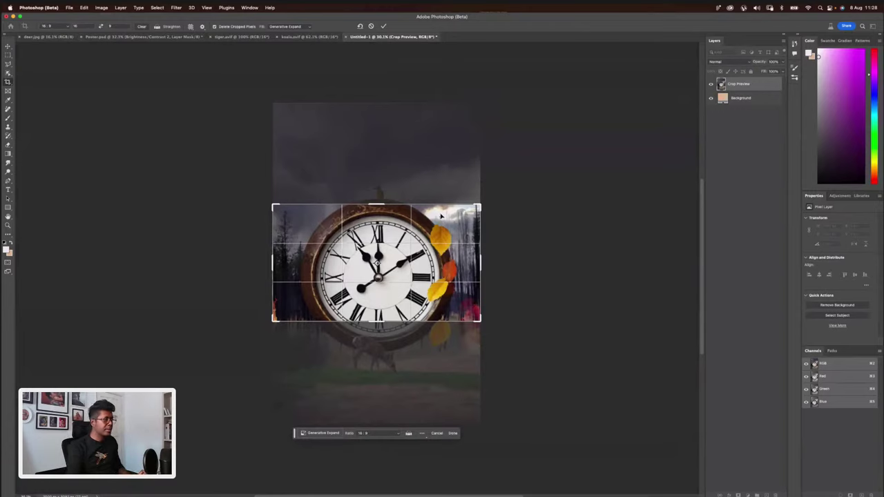
pyautogui.press('super+minus')
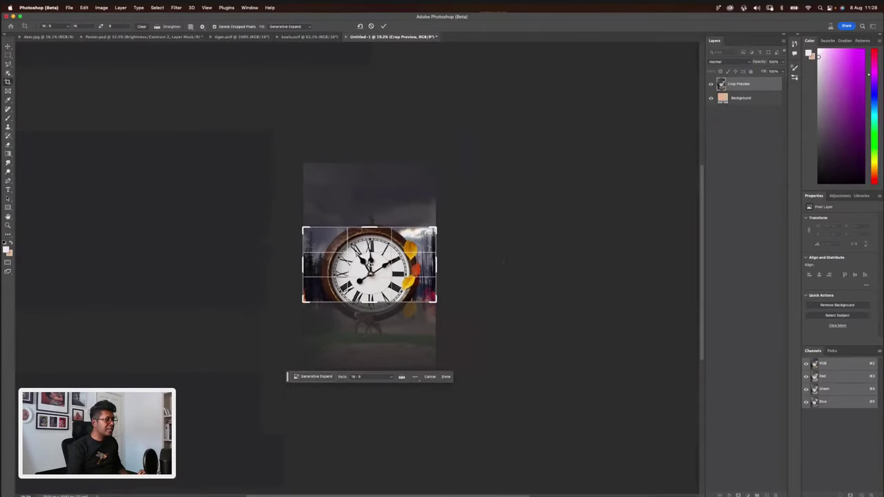
pyautogui.moveTo(436, 265); pyautogui.dragTo(550, 266)
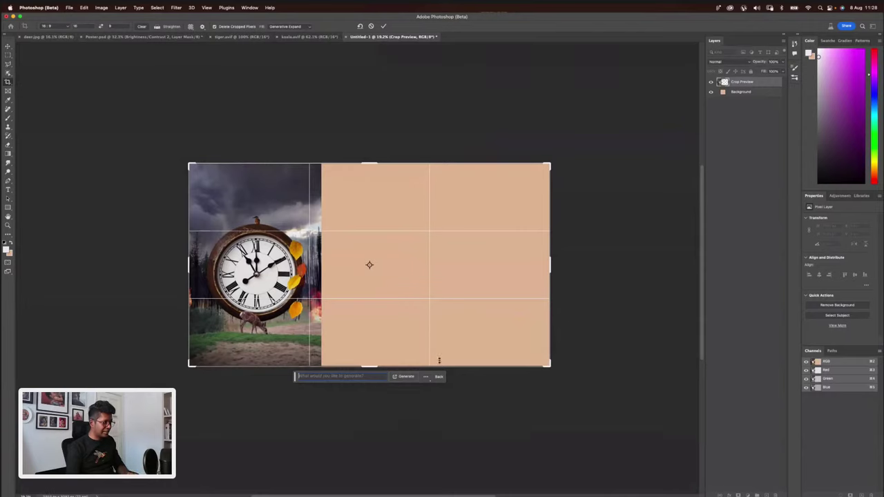
pyautogui.click(405, 376)
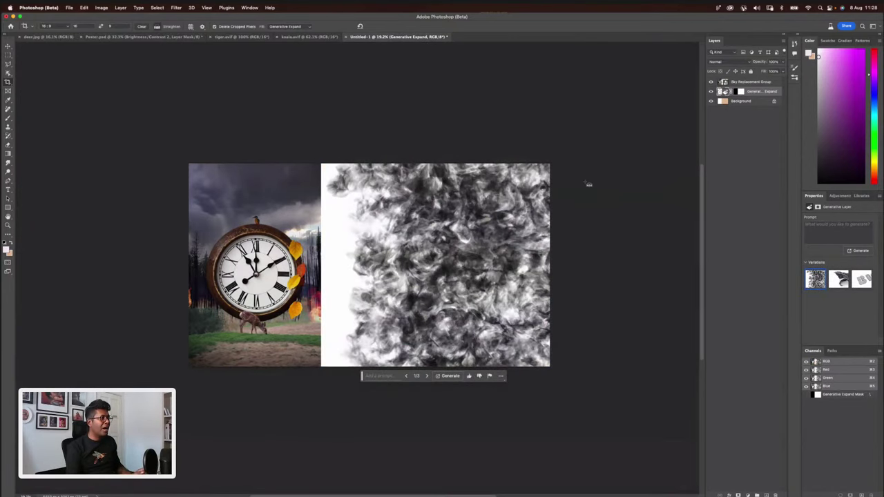
pyautogui.press('super+z')
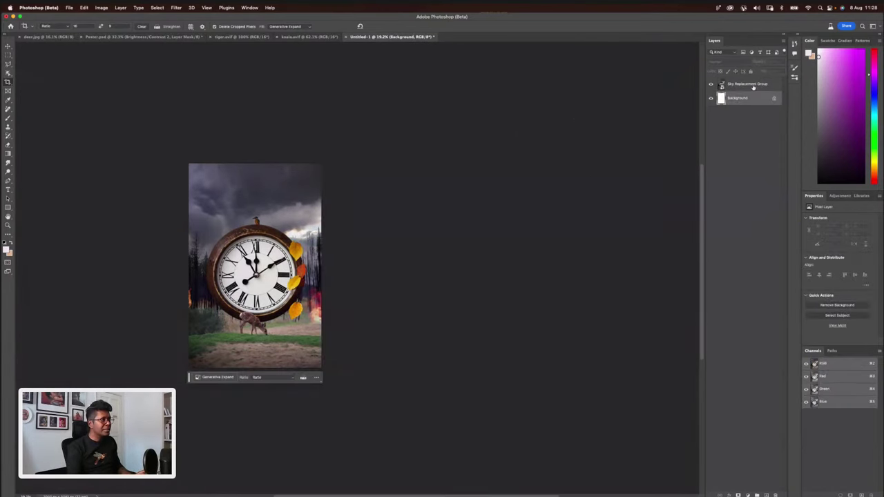
pyautogui.press('super+z')
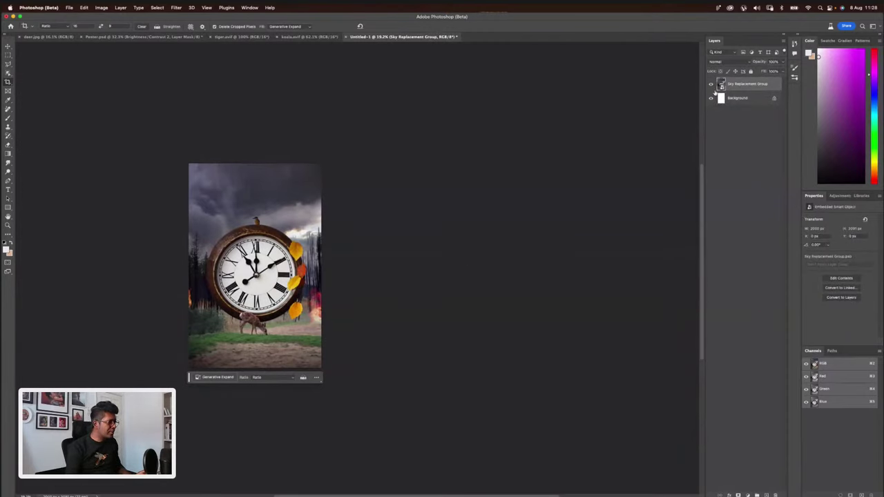
# - Duplicate the Sky Replacement Group layer with the original hidden, and rasterize the copy
pyautogui.rightClick(768, 84)
pyautogui.click(747, 87)
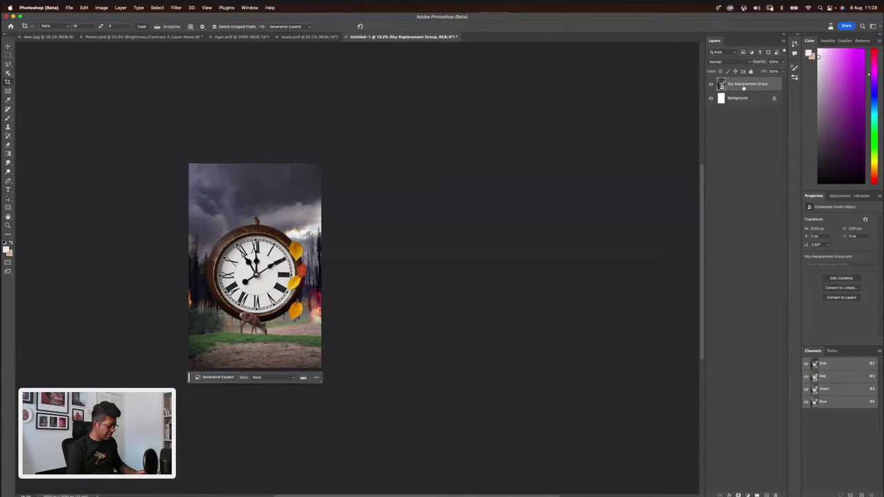
pyautogui.press('super+j')
pyautogui.rightClick(747, 82)
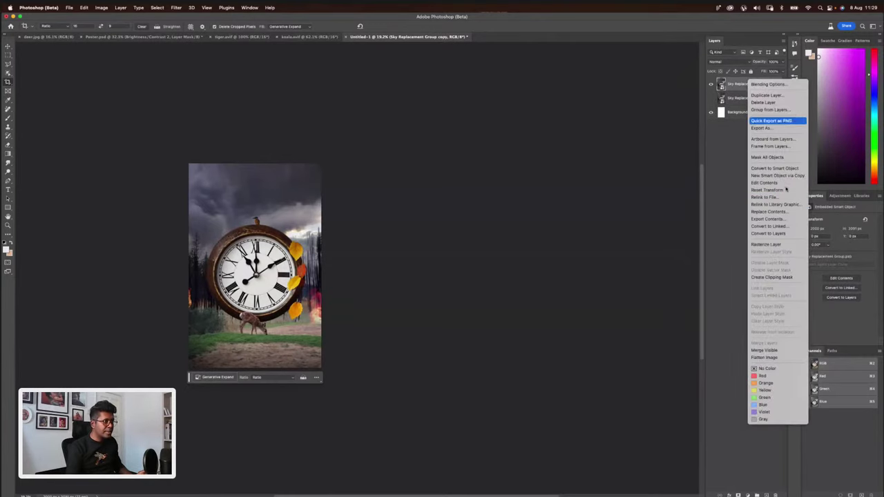
pyautogui.click(771, 245)
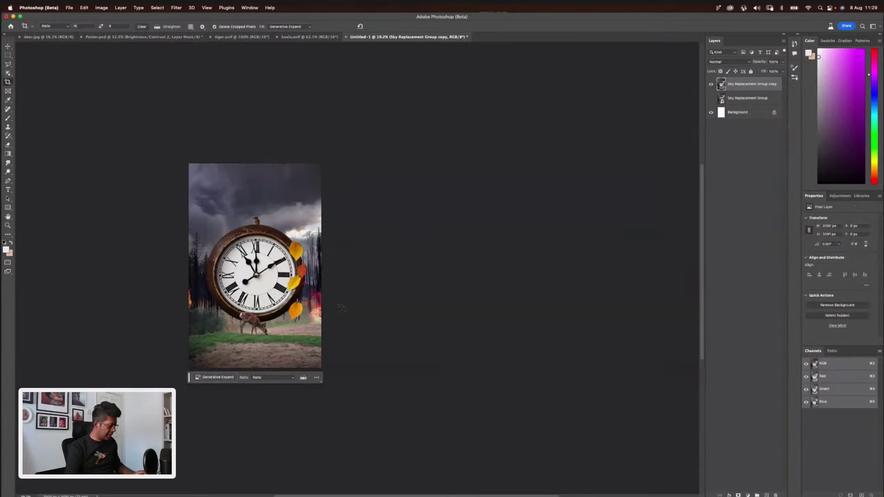
# - Expand the canvas to the right of the clock at a 16:9 ratio using Generative Expand without a prompt
pyautogui.click(321, 259)
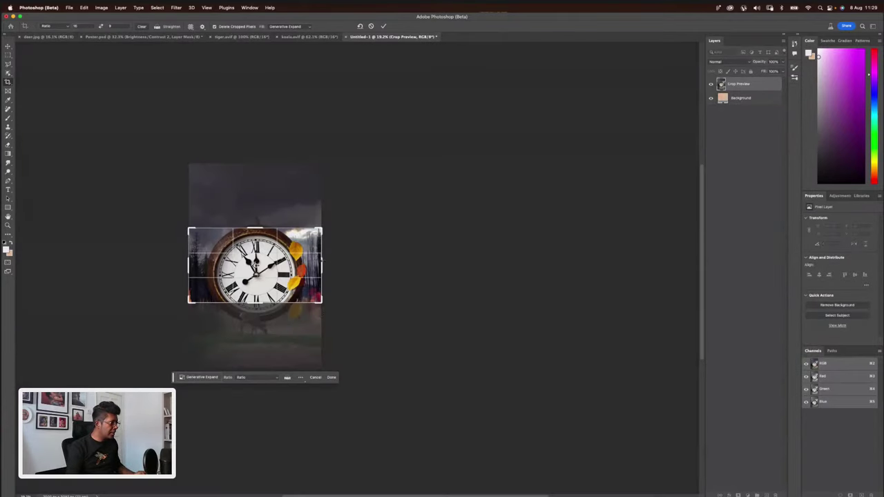
pyautogui.moveTo(321, 265); pyautogui.dragTo(436, 268)
pyautogui.press('Return')
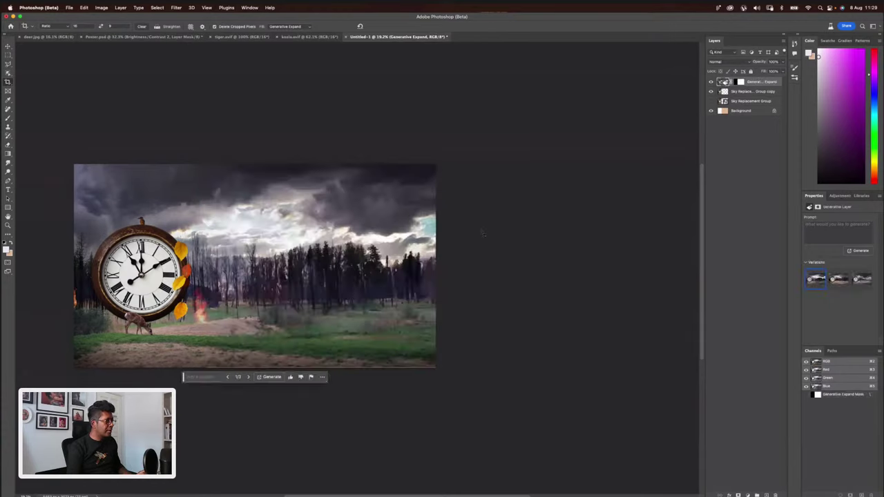
# - Scale the Generative Expand and Sky Replacement Group copy layers up slightly from the centre, just past the canvas edges
pyautogui.hscroll(-5, 484, 242)
pyautogui.scroll(3, 486, 243)
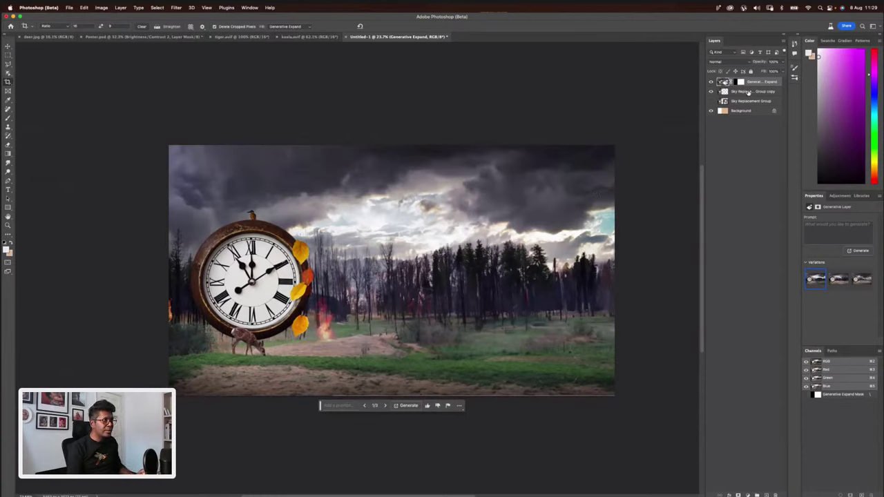
pyautogui.click(764, 94)
pyautogui.click(761, 82)
pyautogui.click(760, 92)
pyautogui.press('super+t')
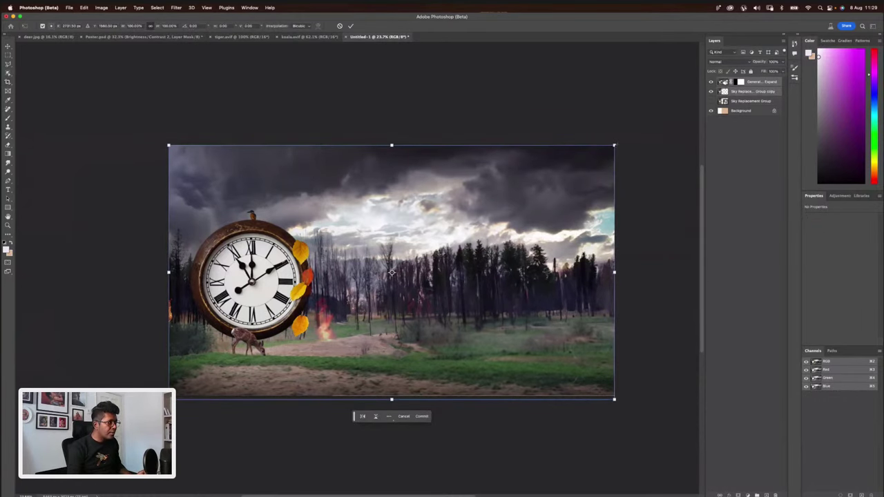
pyautogui.moveTo(615, 146); pyautogui.dragTo(615, 143)
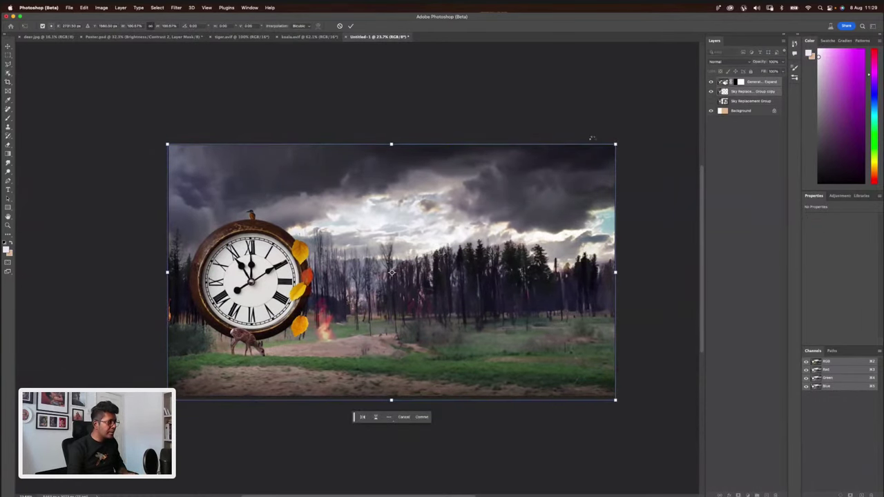
pyautogui.press('Return')
pyautogui.press('c')
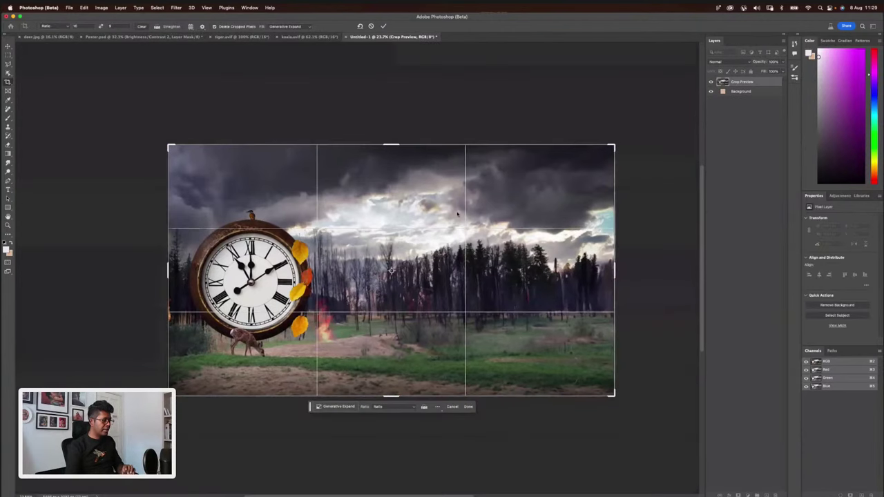
pyautogui.press('Return')
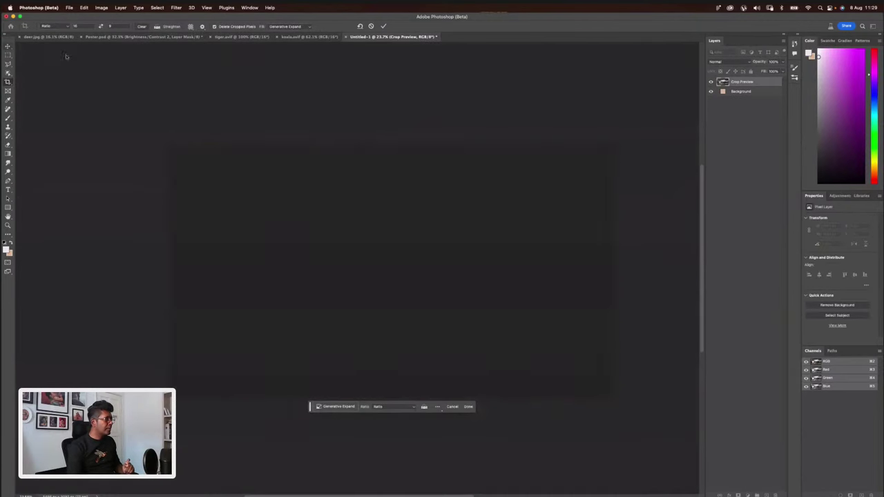
pyautogui.click(497, 178)
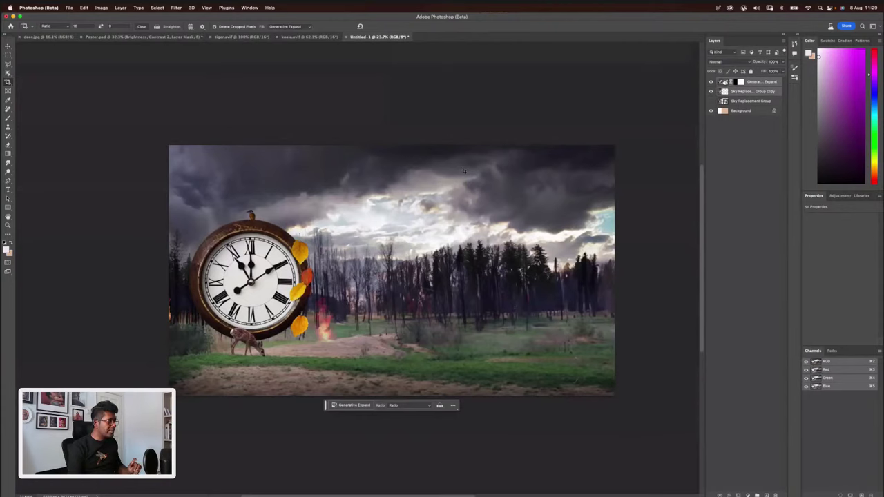
pyautogui.press('super+plus')
pyautogui.scroll(1, 463, 170)
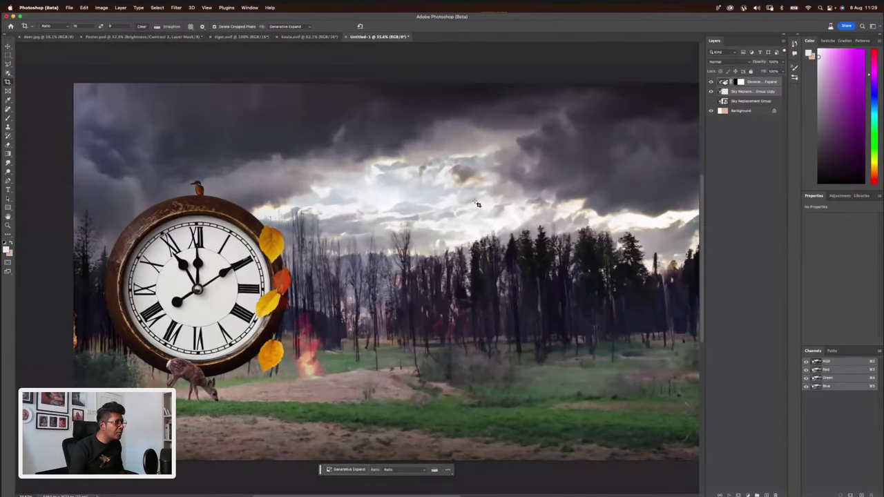
pyautogui.hscroll(3, 373, 270)
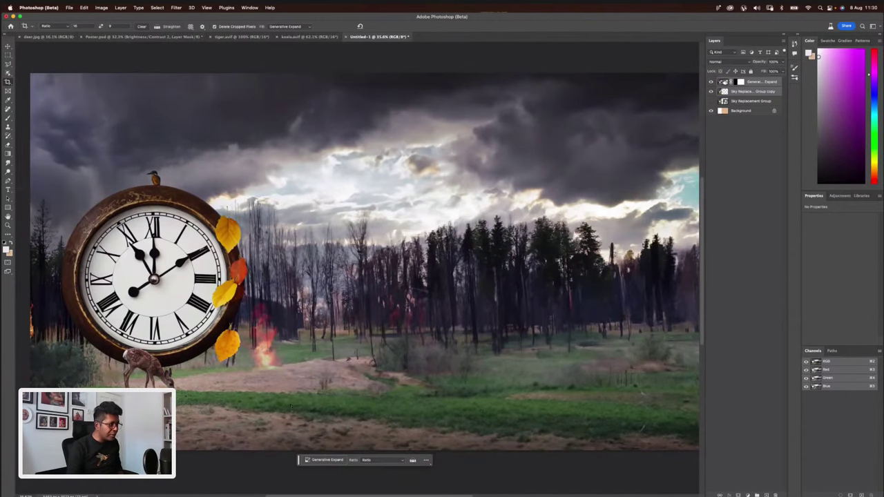
pyautogui.hscroll(3, 528, 382)
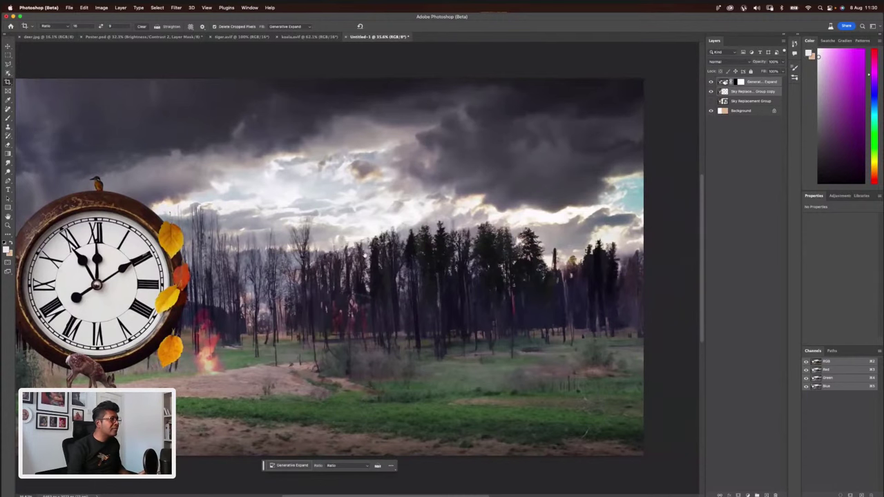
# - Examine the expanded scene as a whole and its Generative Expand and Sky Replacement Group copy layers
pyautogui.hscroll(-3, 413, 258)
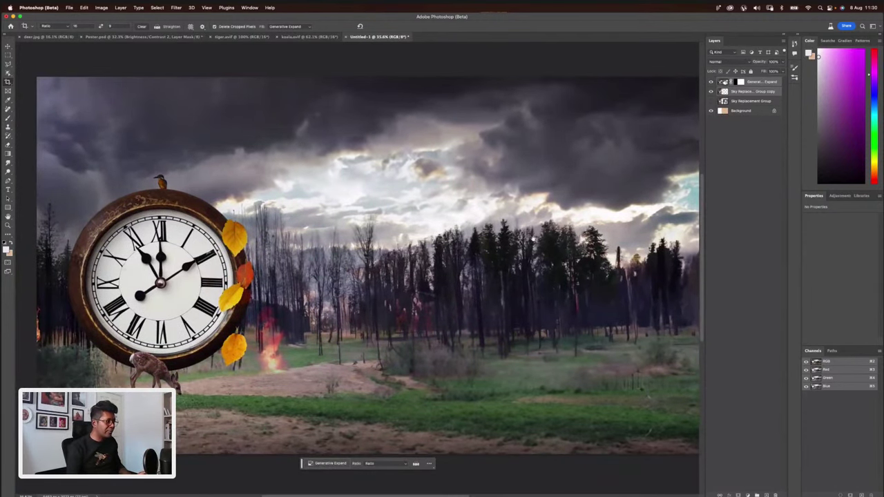
pyautogui.hscroll(2, 532, 239)
pyautogui.scroll(-2, 532, 239)
pyautogui.scroll(-3, 527, 247)
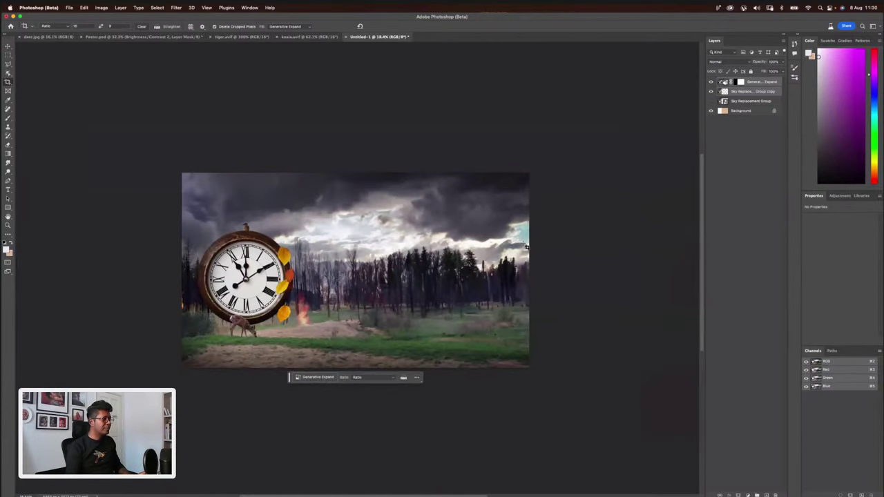
pyautogui.scroll(2, 526, 247)
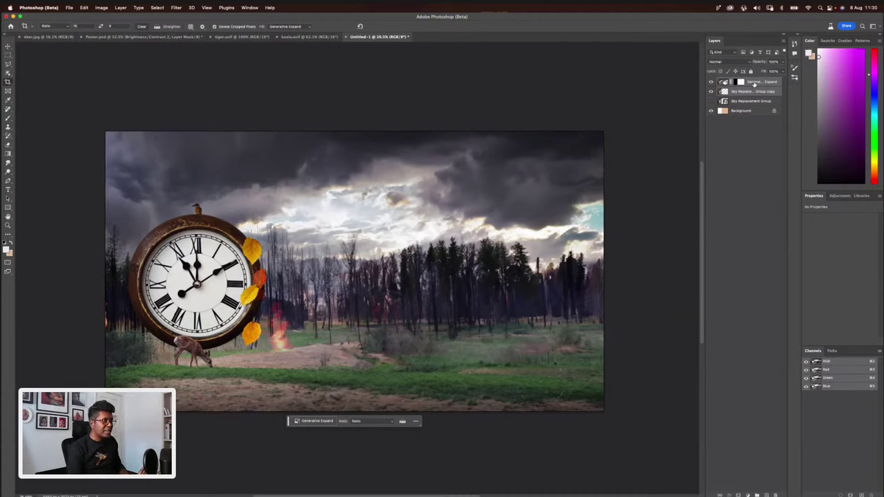
pyautogui.click(750, 82)
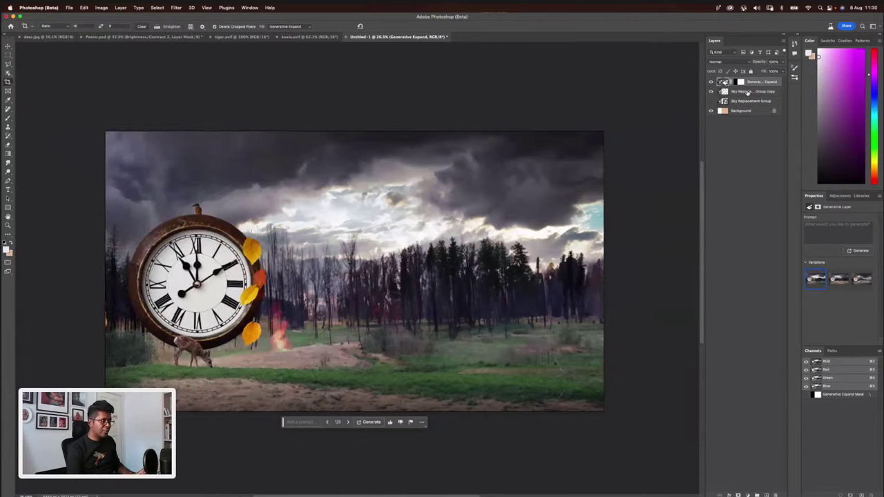
pyautogui.click(748, 92)
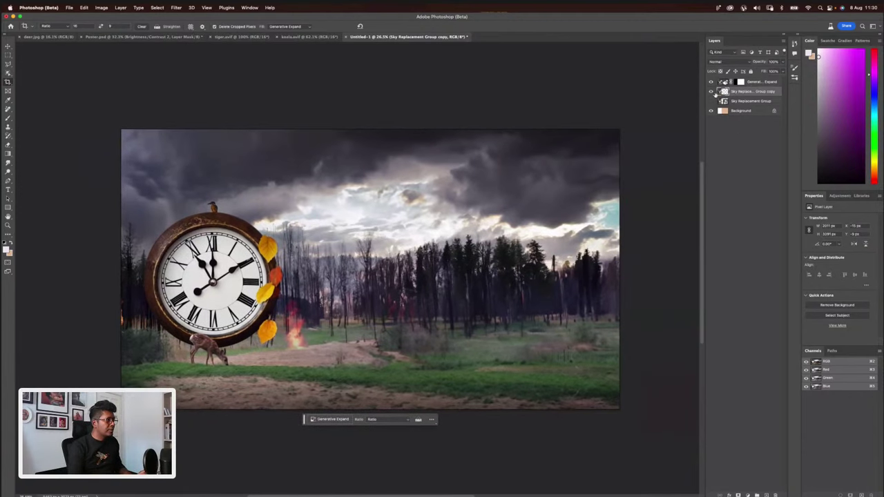
pyautogui.click(764, 83)
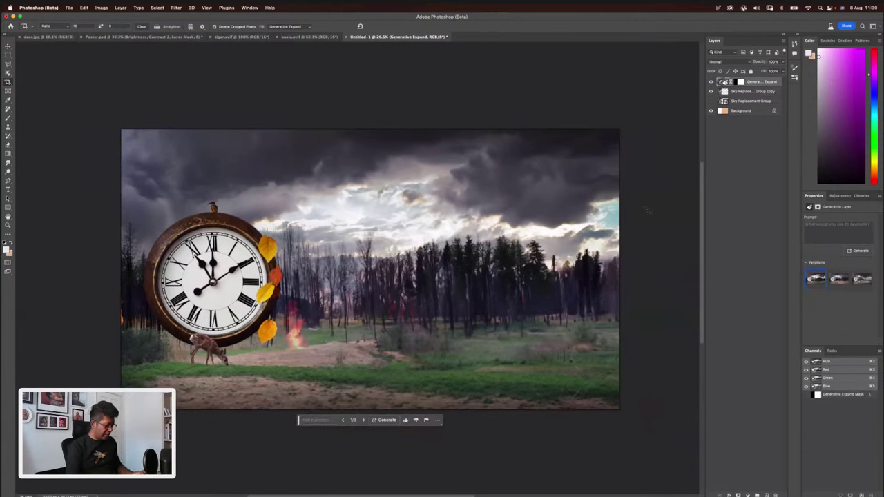
pyautogui.click(755, 92)
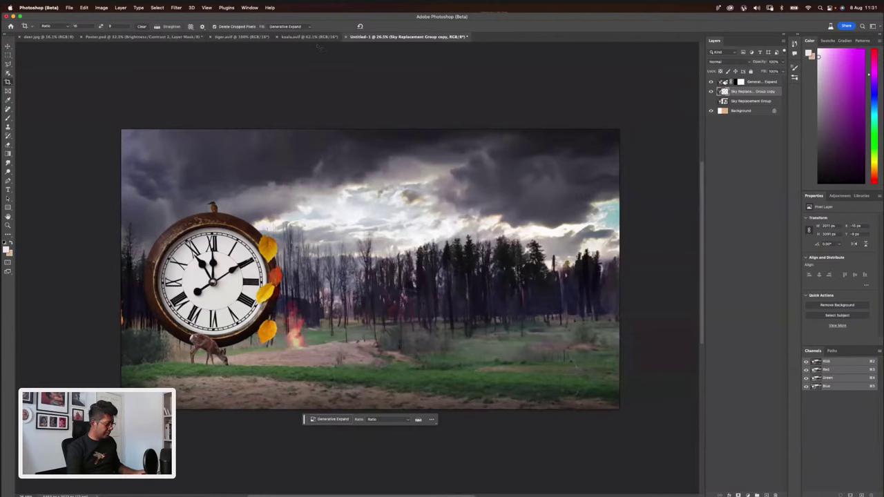
pyautogui.press('w')
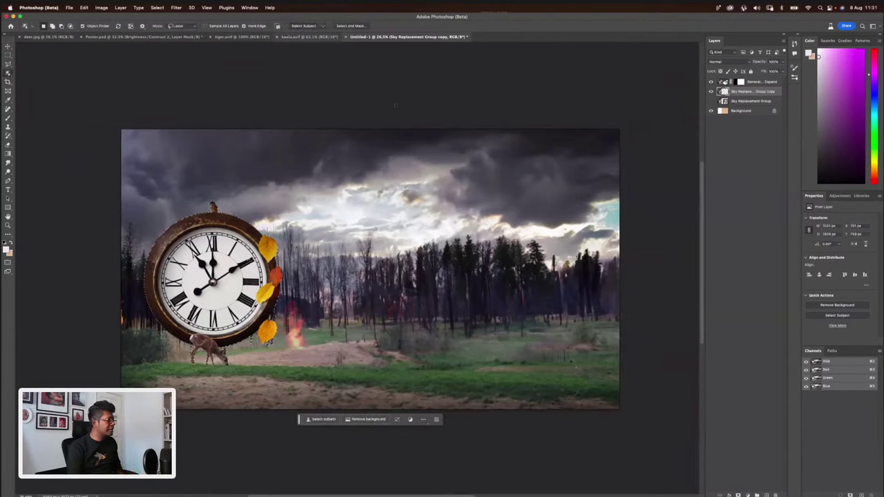
pyautogui.click(238, 248)
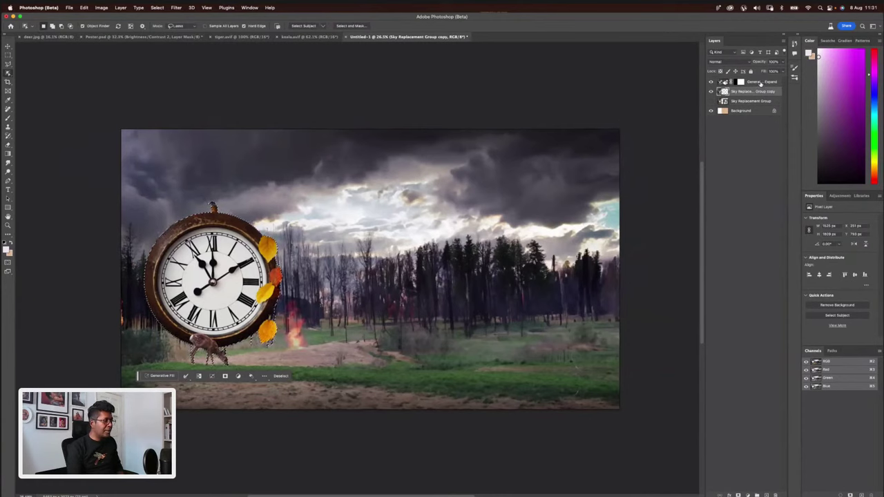
pyautogui.click(761, 83)
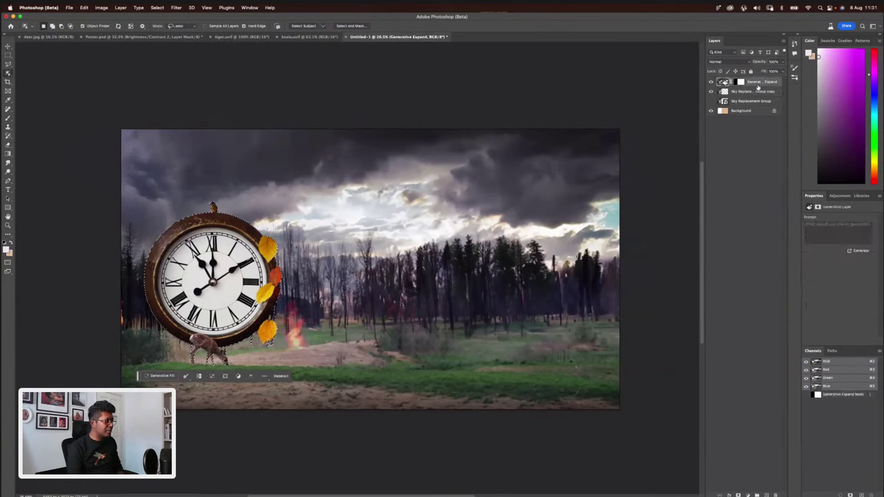
pyautogui.press('super+d')
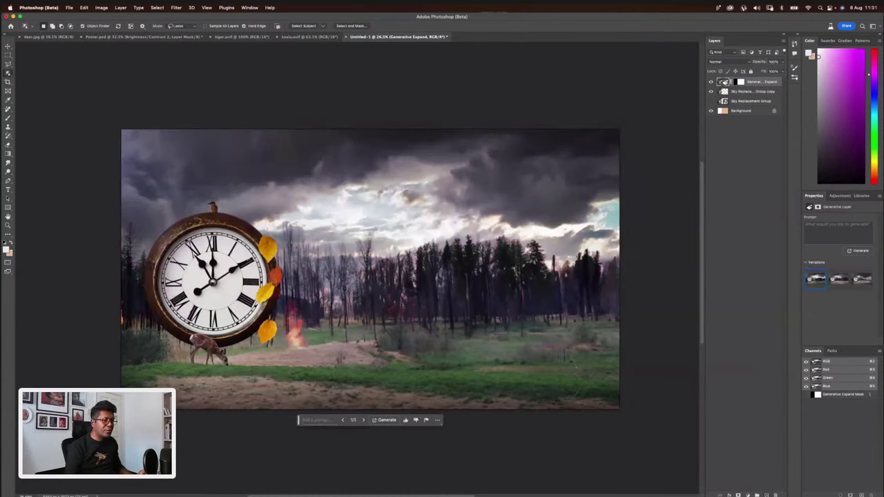
# - Add a new layer above the Generative Expand layer and sample a light colour from the bright sky
pyautogui.click(766, 495)
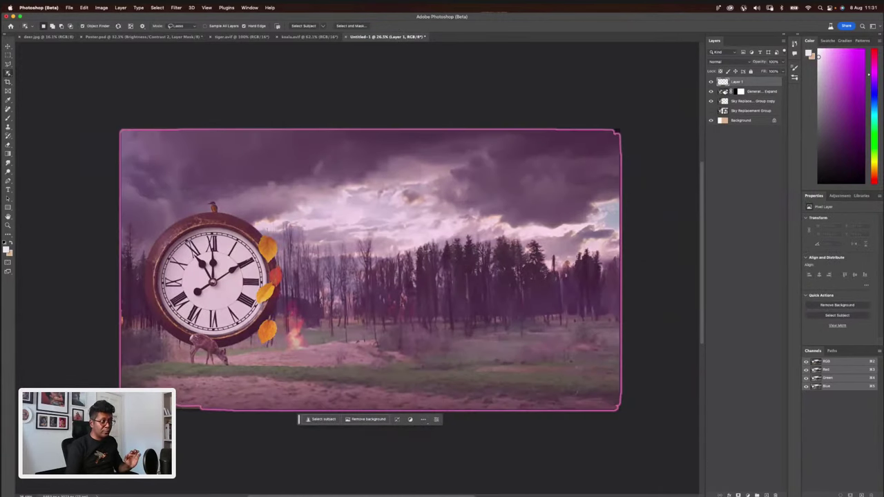
pyautogui.press('i')
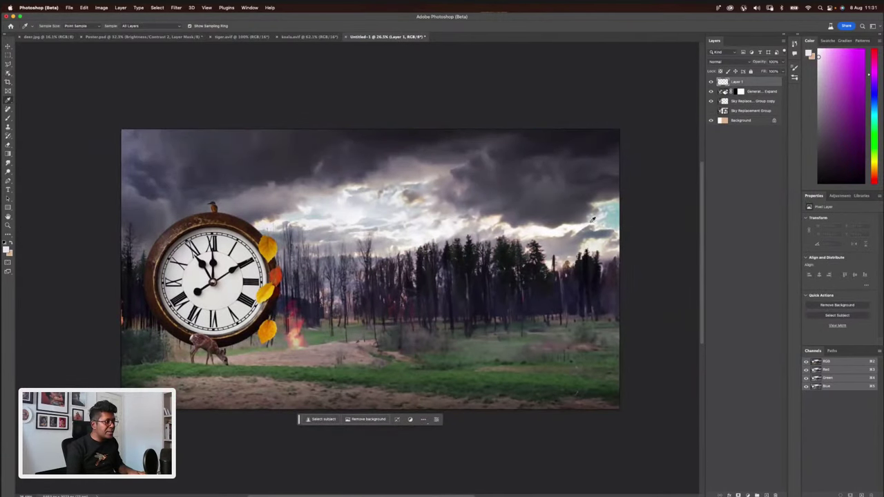
pyautogui.moveTo(581, 225); pyautogui.dragTo(460, 221)
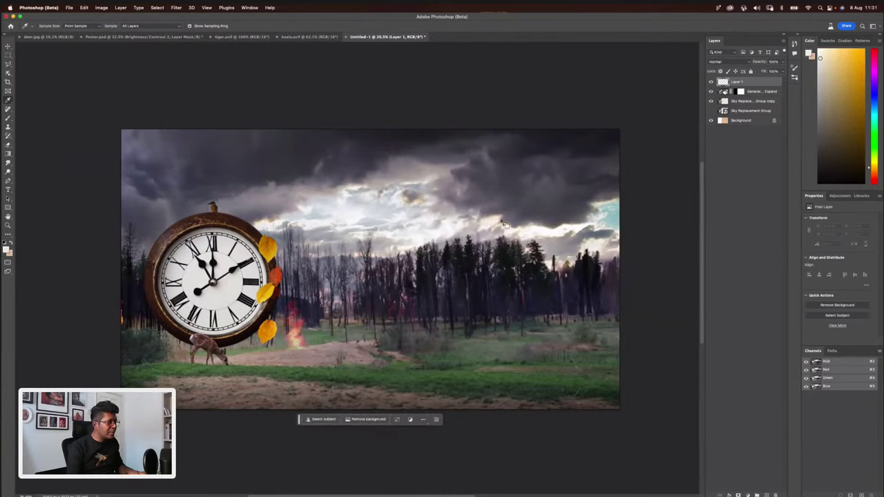
# - Draw a linear gradient in the sampled colour that fades from the canvas's right edge across the scene to beyond its left edge
pyautogui.press('w')
pyautogui.press('g')
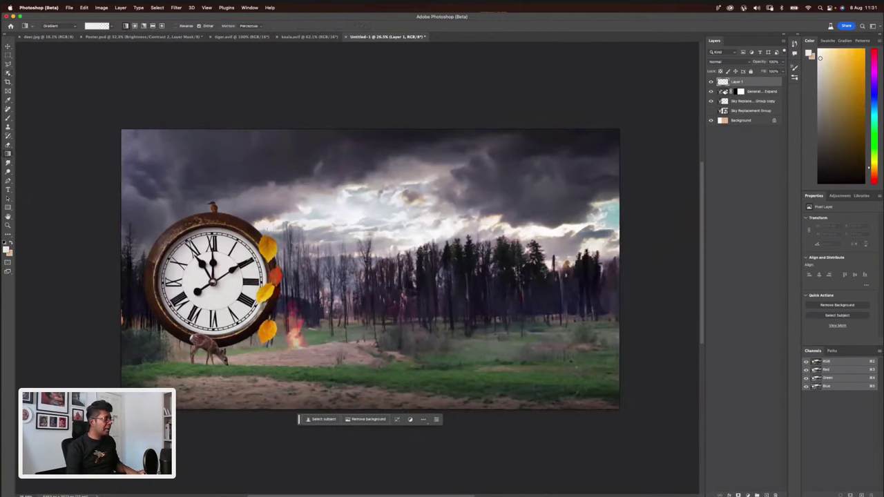
pyautogui.click(111, 28)
pyautogui.click(111, 28)
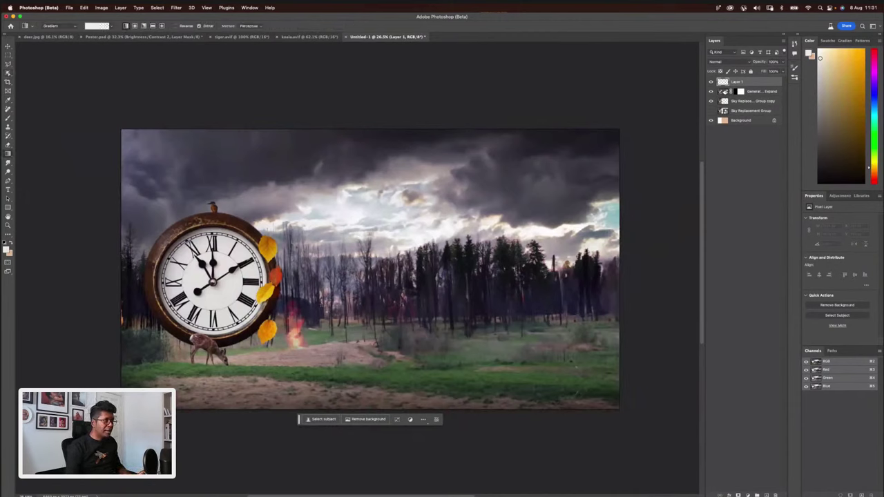
pyautogui.moveTo(620, 263); pyautogui.dragTo(18, 268)
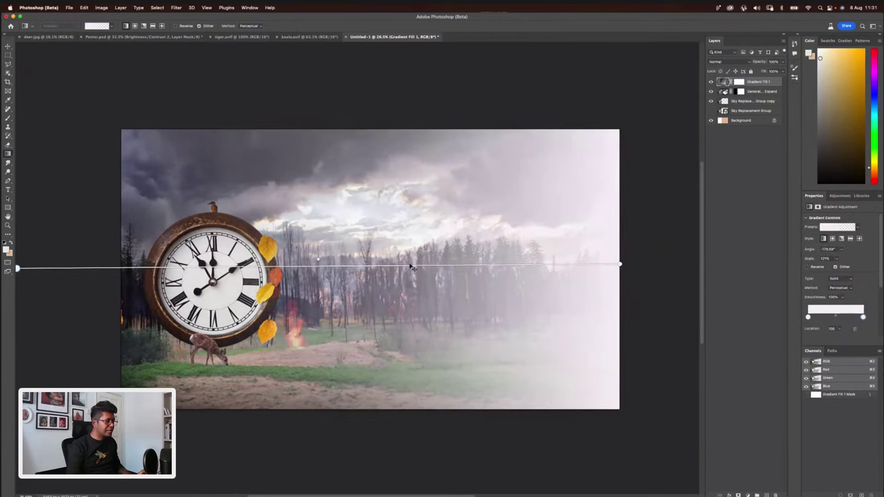
# - Shift the gradient towards the clock so its solid part covers the right side of the scene, keeping its end colour
pyautogui.scroll(-2, 357, 270)
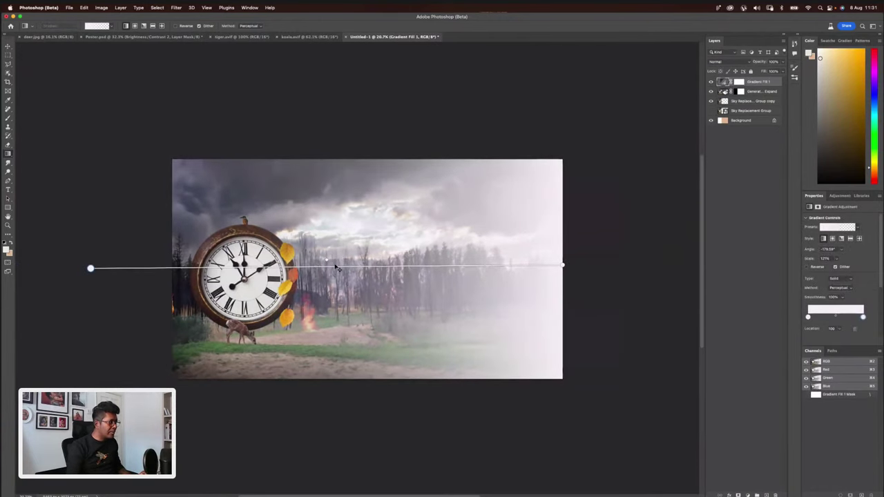
pyautogui.moveTo(329, 270); pyautogui.dragTo(261, 267)
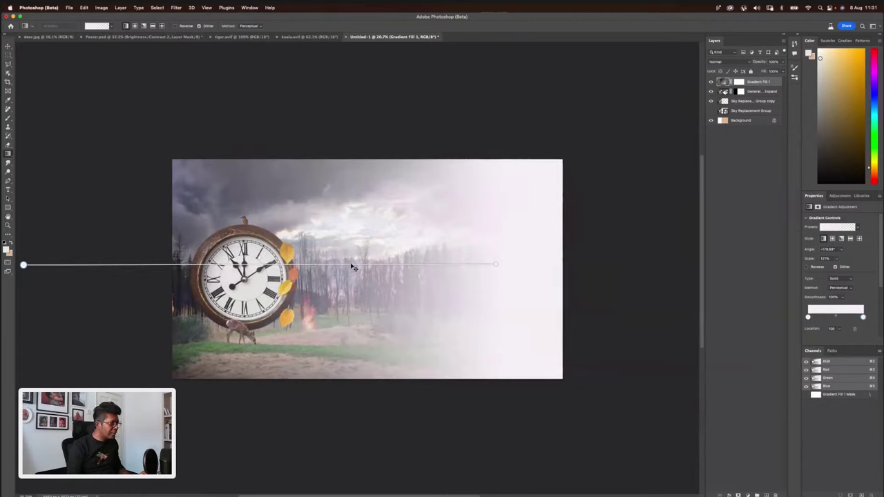
pyautogui.moveTo(346, 266)
pyautogui.mouseDown()
pyautogui.moveTo(334, 269)
pyautogui.moveTo(343, 271)
pyautogui.mouseUp()
pyautogui.doubleClick(484, 267)
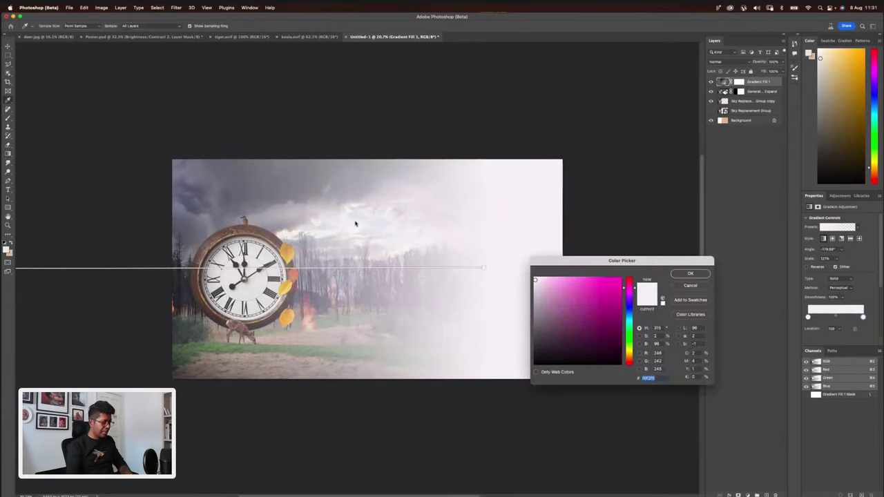
pyautogui.click(691, 274)
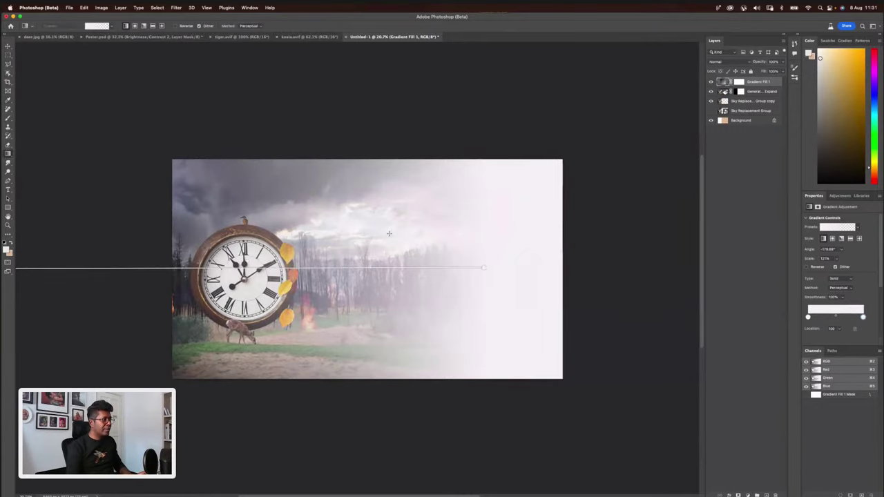
# - Select the clock with its bird, leaves and deer on the Sky Replacement Group copy layer using object selection
pyautogui.scroll(2, 498, 158)
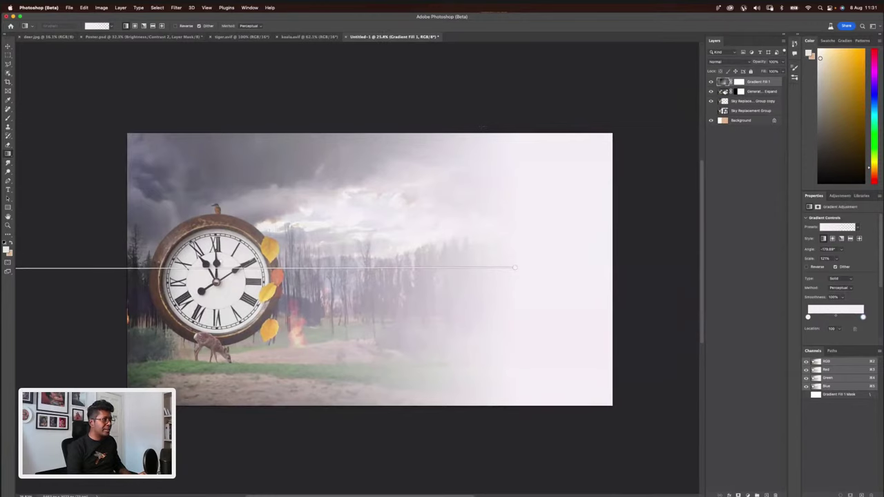
pyautogui.press('v')
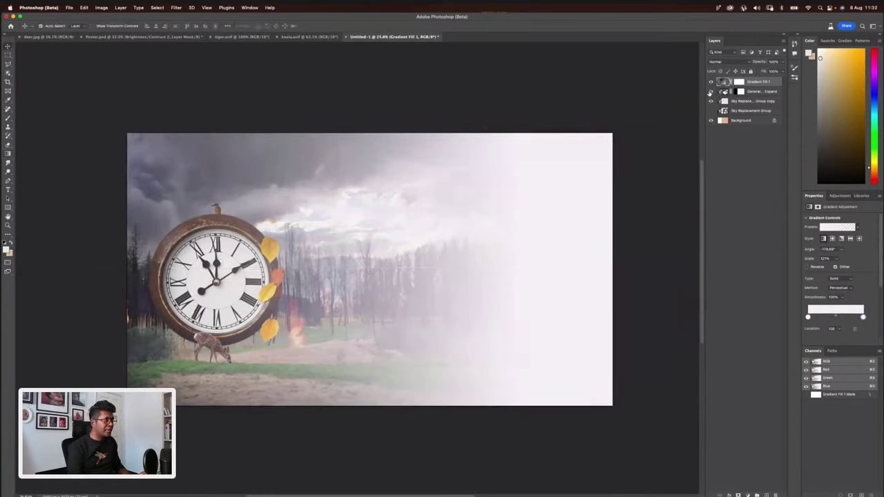
pyautogui.click(750, 101)
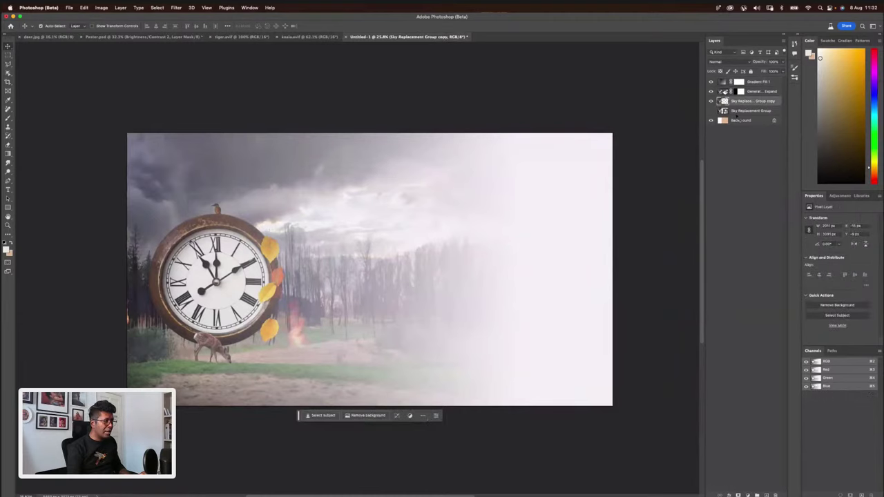
pyautogui.press('w')
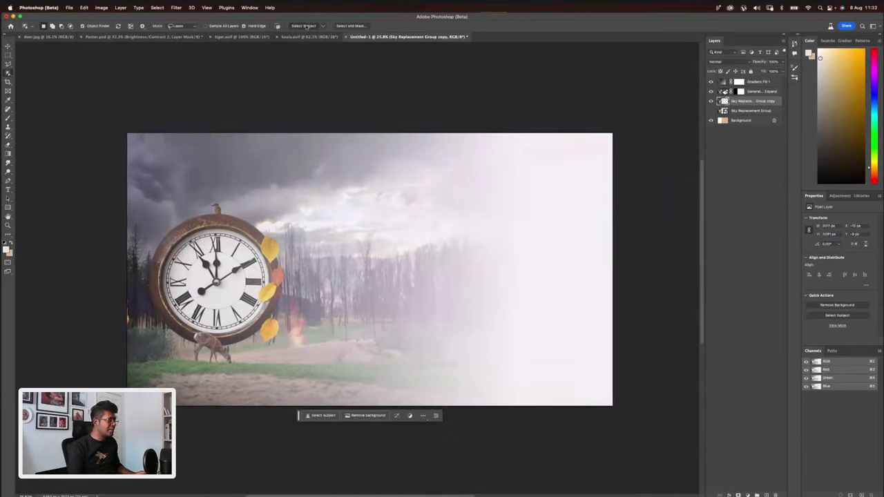
pyautogui.click(214, 276)
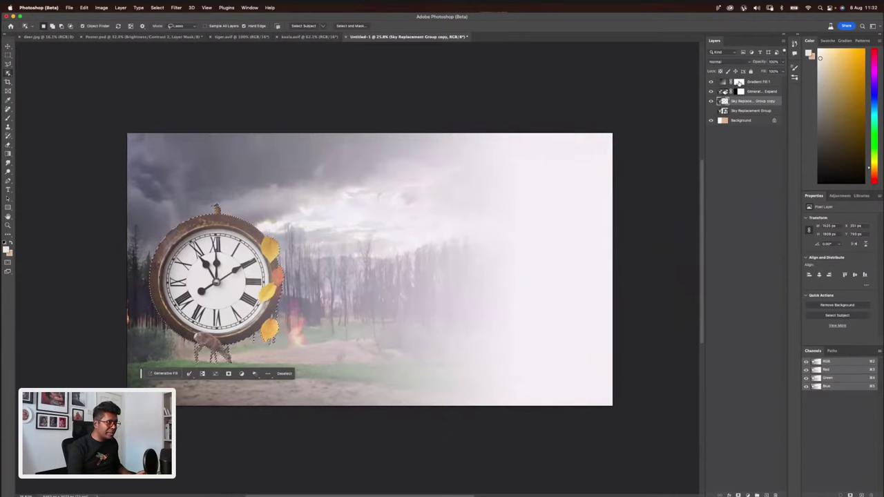
# - Paint black inside the clock selection on the Gradient Fill 1 mask with an enlarged brush, and clear the selection
pyautogui.click(739, 82)
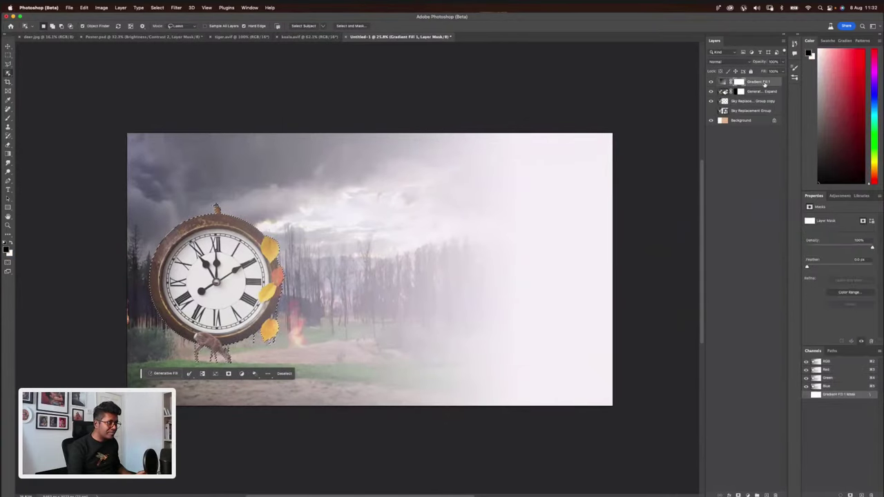
pyautogui.click(711, 82)
pyautogui.click(711, 82)
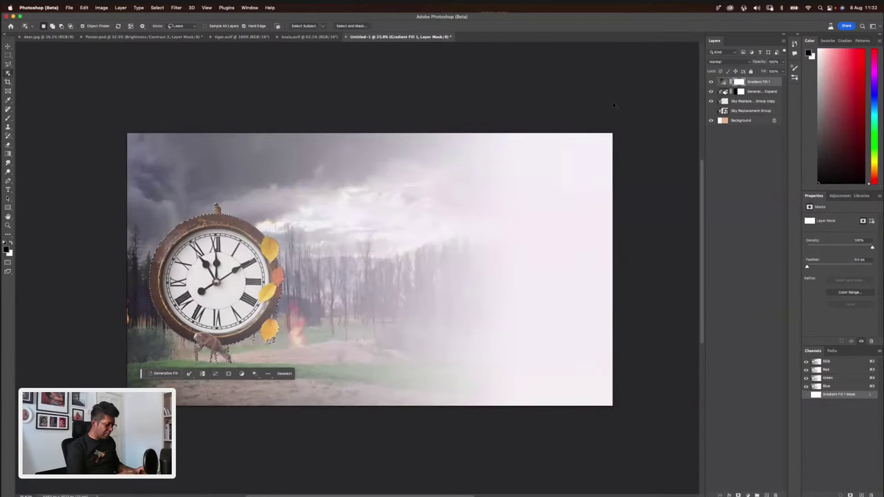
pyautogui.press('super+shift+i')
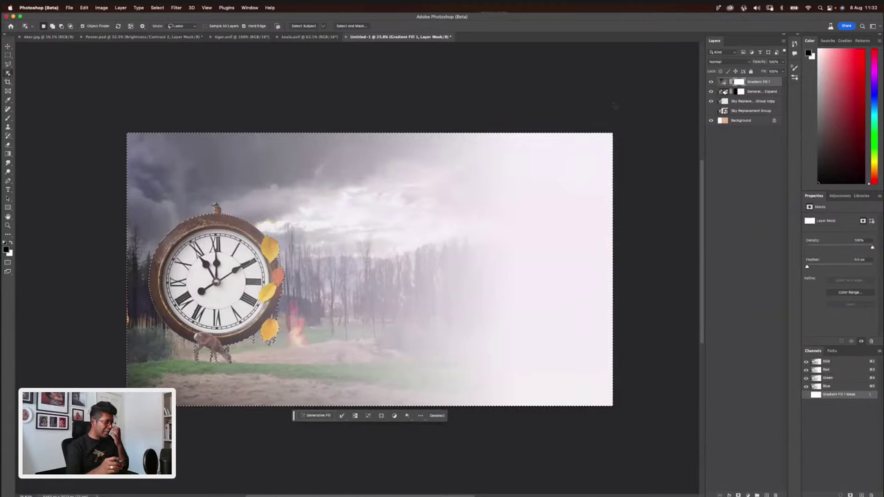
pyautogui.press('b')
pyautogui.press(']')
pyautogui.press(']')
pyautogui.press(']')
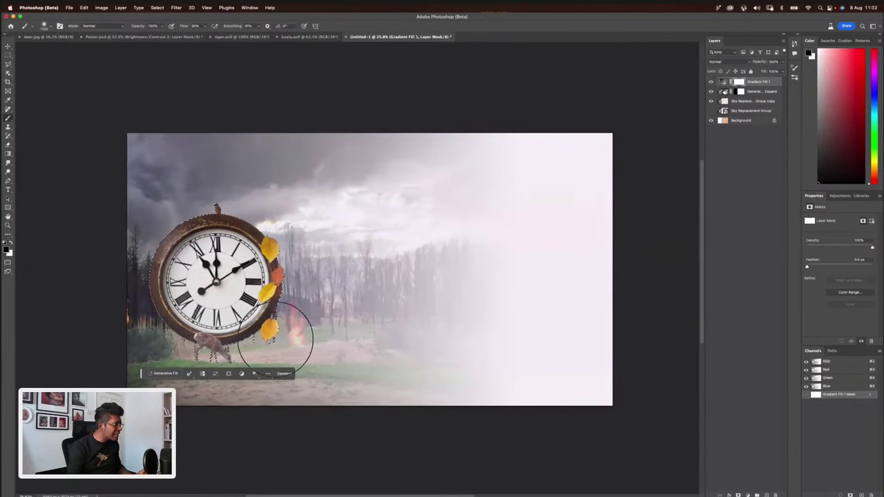
pyautogui.moveTo(211, 268)
pyautogui.mouseDown()
pyautogui.moveTo(208, 237)
pyautogui.moveTo(257, 258)
pyautogui.moveTo(229, 342)
pyautogui.moveTo(191, 327)
pyautogui.moveTo(188, 278)
pyautogui.moveTo(324, 178)
pyautogui.mouseUp()
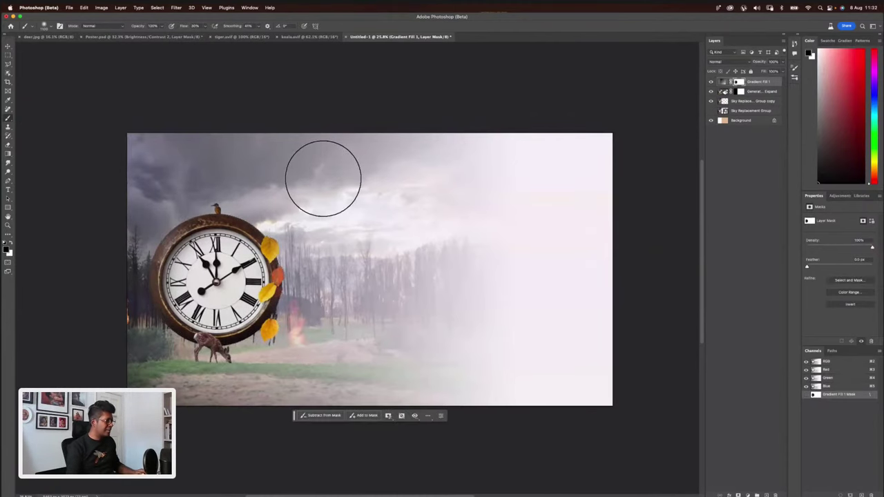
pyautogui.scroll(-3, 323, 178)
pyautogui.scroll(2, 325, 179)
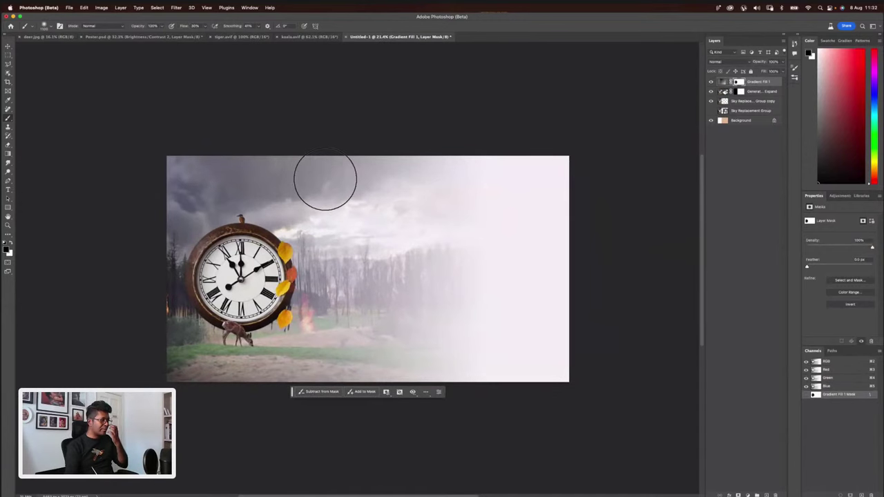
pyautogui.scroll(2, 325, 179)
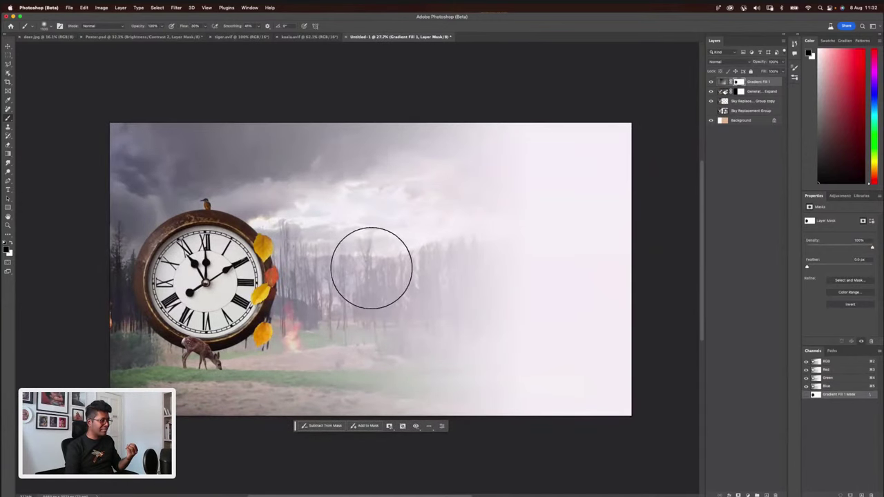
pyautogui.scroll(-3, 357, 260)
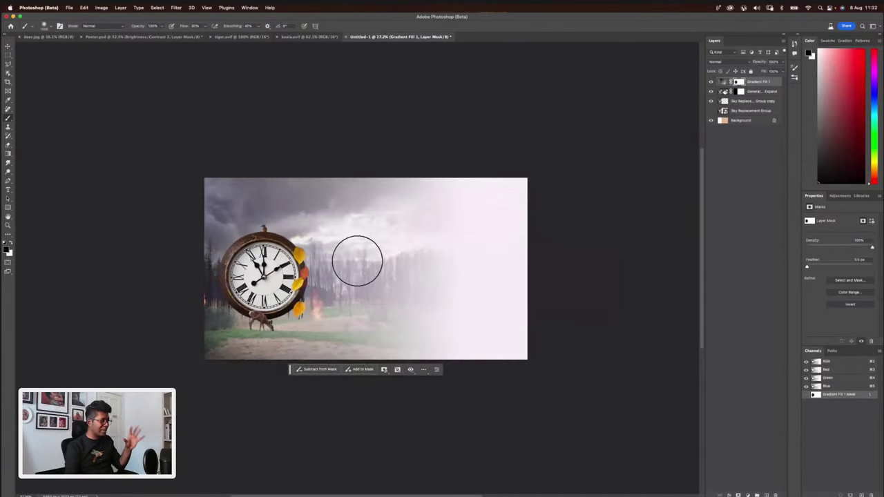
pyautogui.scroll(2, 357, 260)
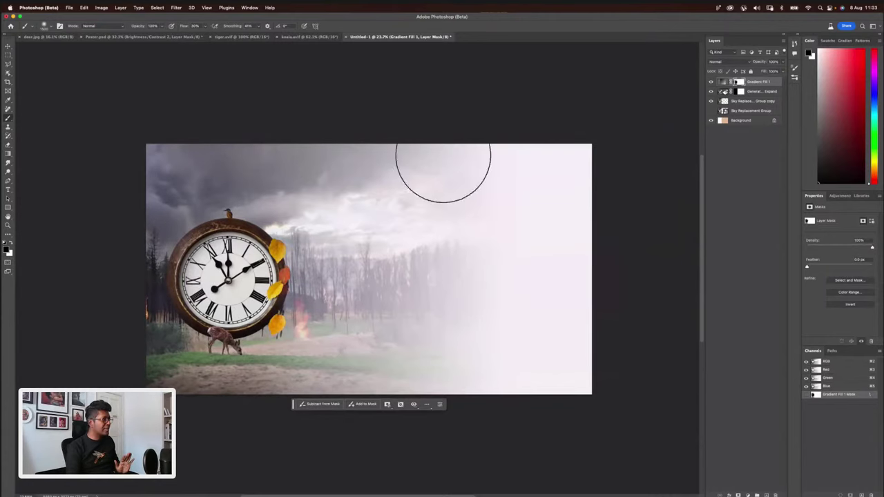
# - Add a Color Lookup adjustment layer above the Gradient Fill 1 layer
pyautogui.scroll(-3, 553, 96)
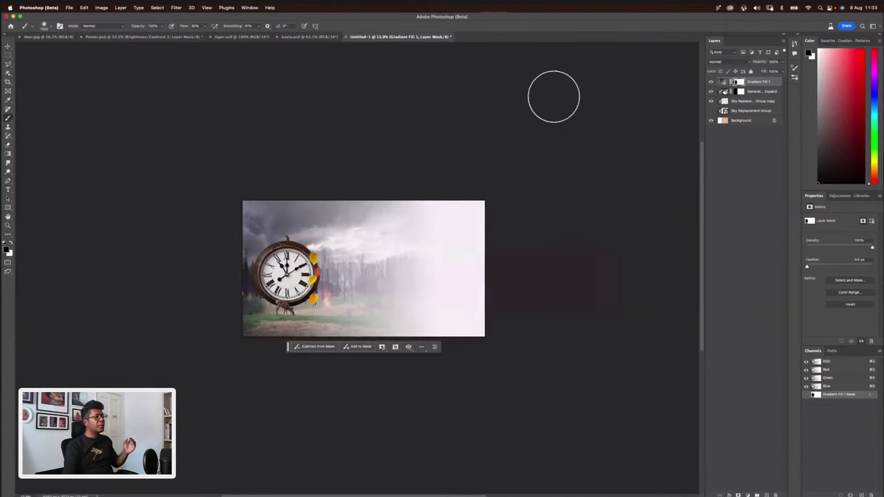
pyautogui.scroll(5, 539, 95)
pyautogui.moveTo(490, 213); pyautogui.dragTo(504, 214)
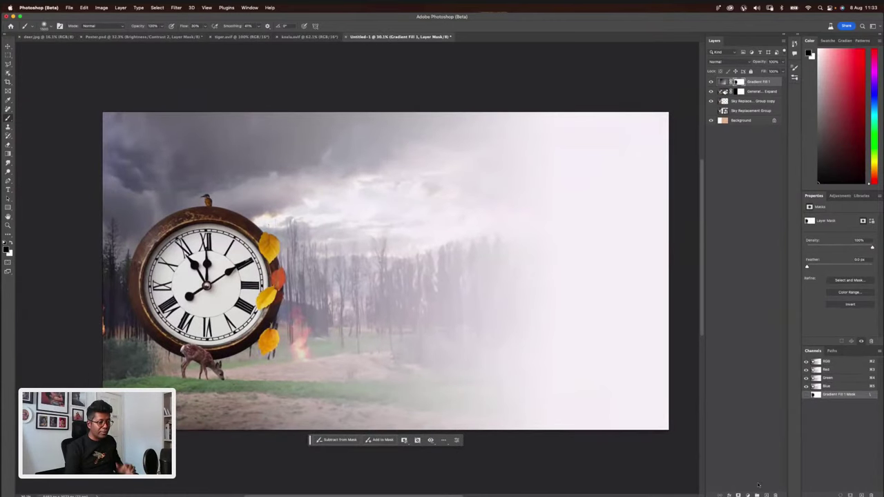
pyautogui.click(738, 495)
pyautogui.scroll(-3, 767, 494)
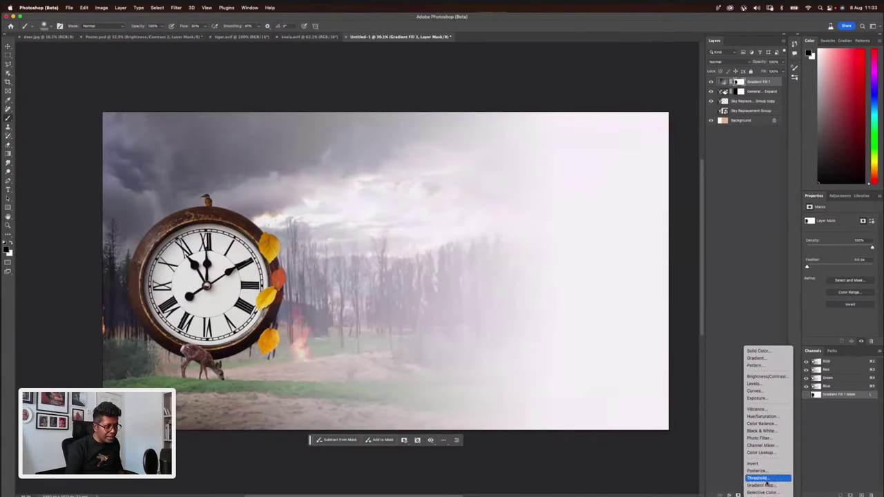
pyautogui.click(766, 453)
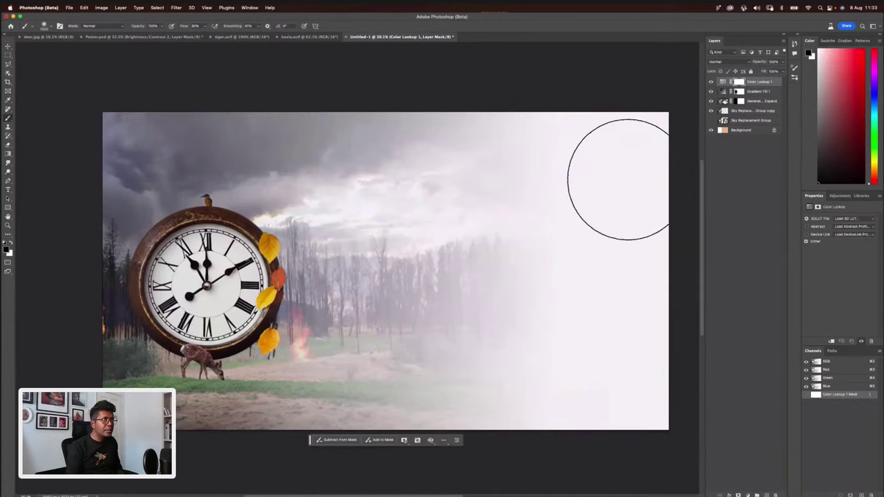
# - Try the 3Strip.look 3D LUT on the Color Lookup layer, and settle on EdgyAmber.3DL
pyautogui.click(847, 219)
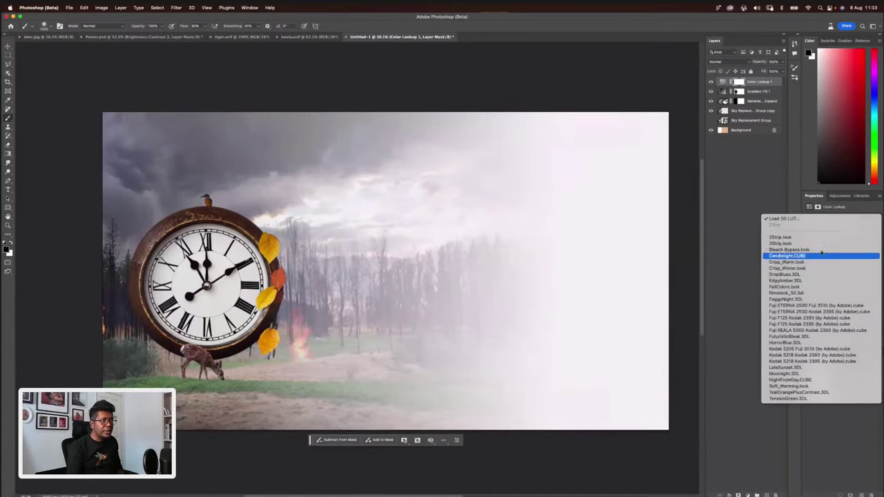
pyautogui.click(817, 243)
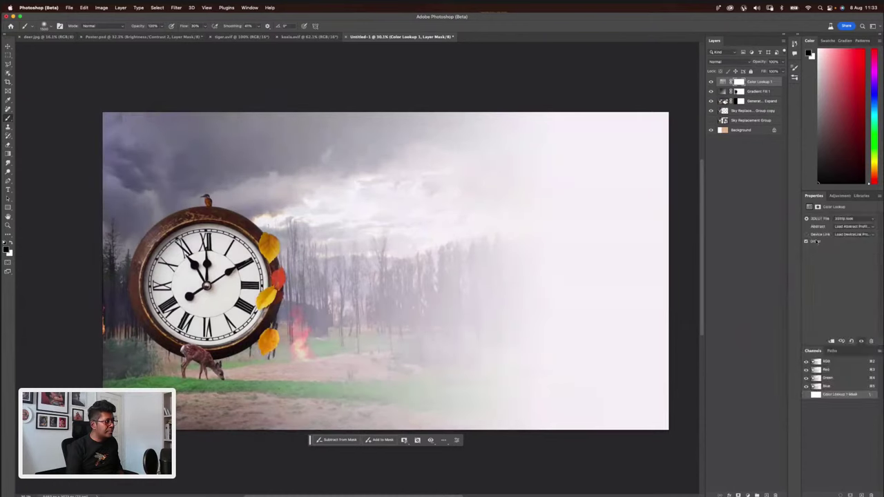
pyautogui.click(838, 222)
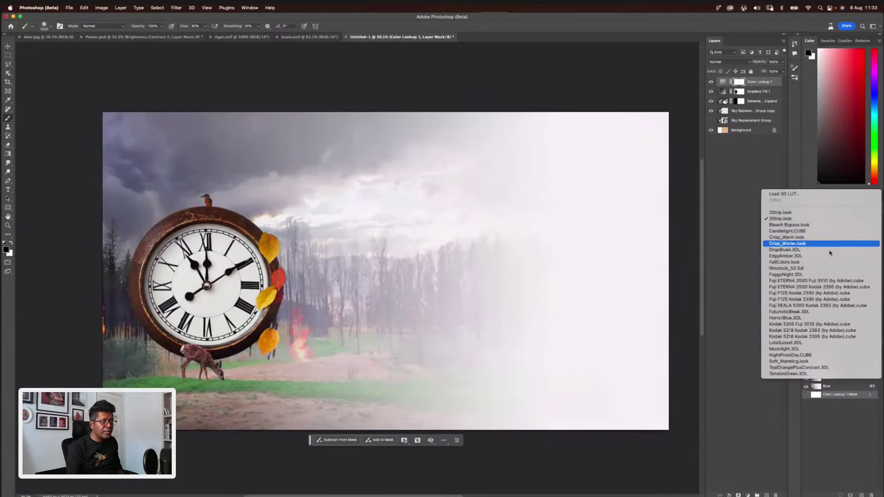
pyautogui.click(822, 255)
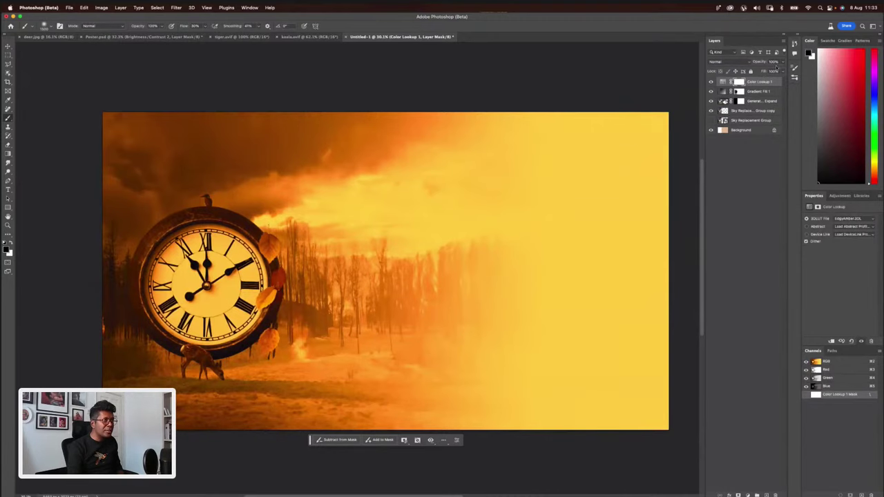
# - Lower the Color Lookup layer's opacity to 15% and check the warm tint across the whole scene
pyautogui.moveTo(763, 69); pyautogui.dragTo(749, 70)
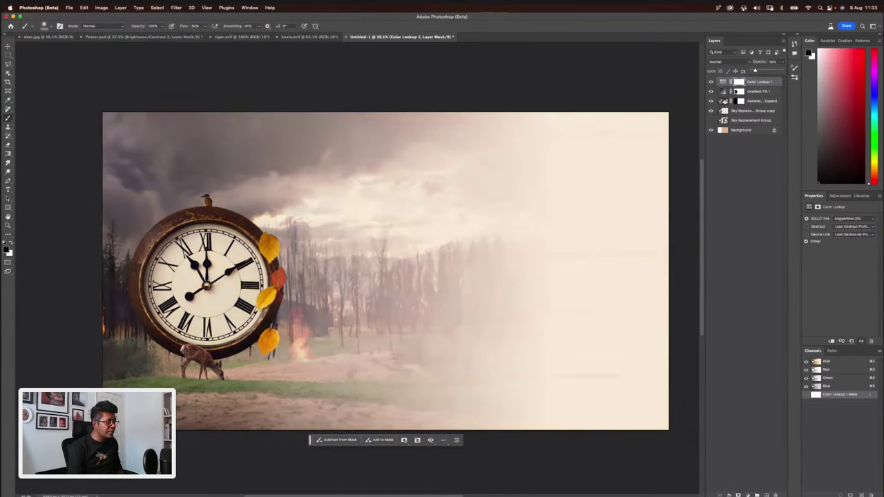
pyautogui.click(7, 47)
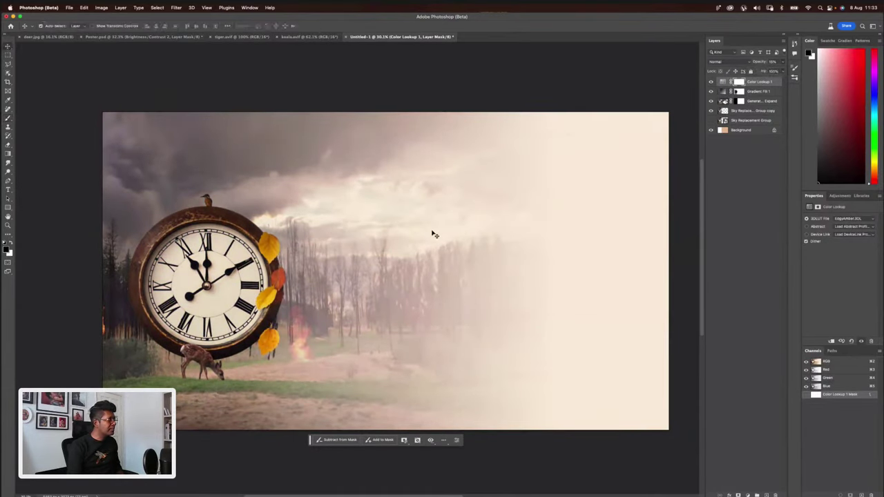
pyautogui.hscroll(-2, 446, 250)
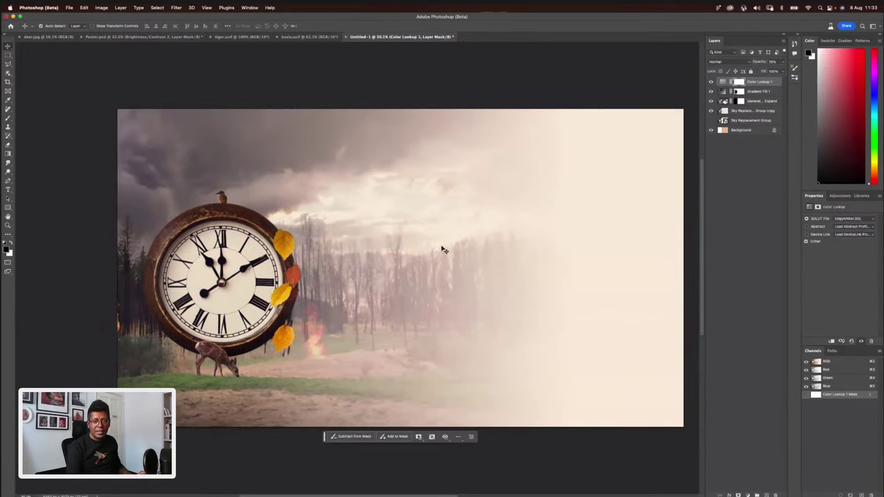
pyautogui.scroll(-5, 445, 249)
pyautogui.scroll(3, 444, 248)
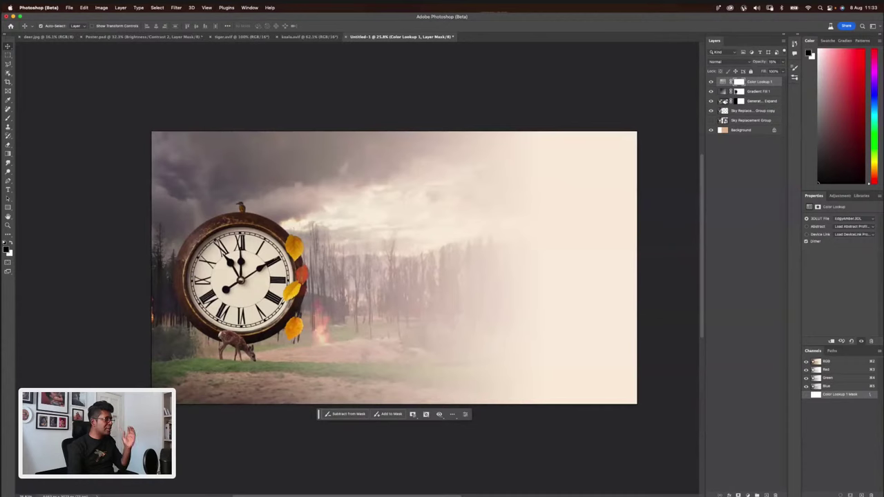
# - Review the deer.jpg and Poster.psd documents, clear the poster's selection, and return to the untitled landscape
pyautogui.click(56, 36)
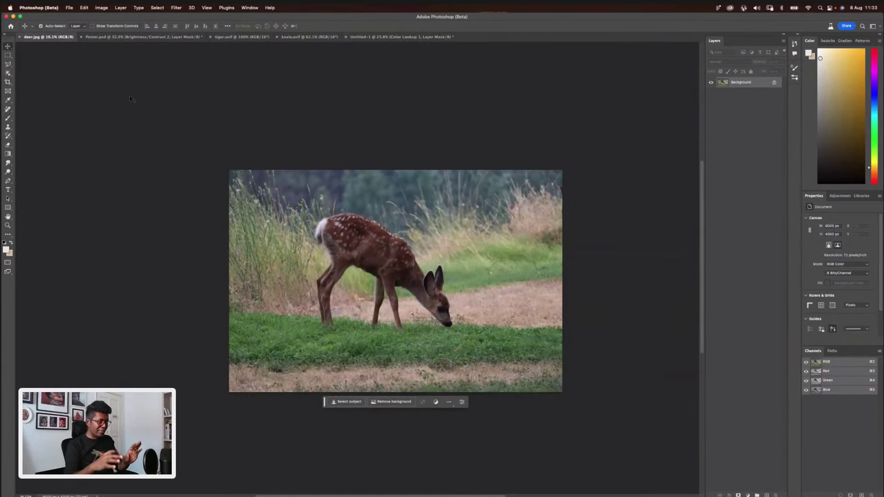
pyautogui.click(153, 37)
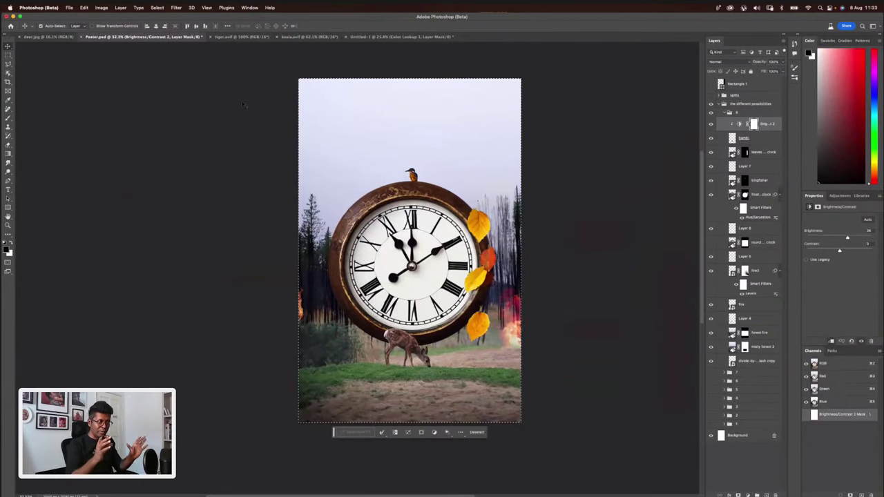
pyautogui.press('super+d')
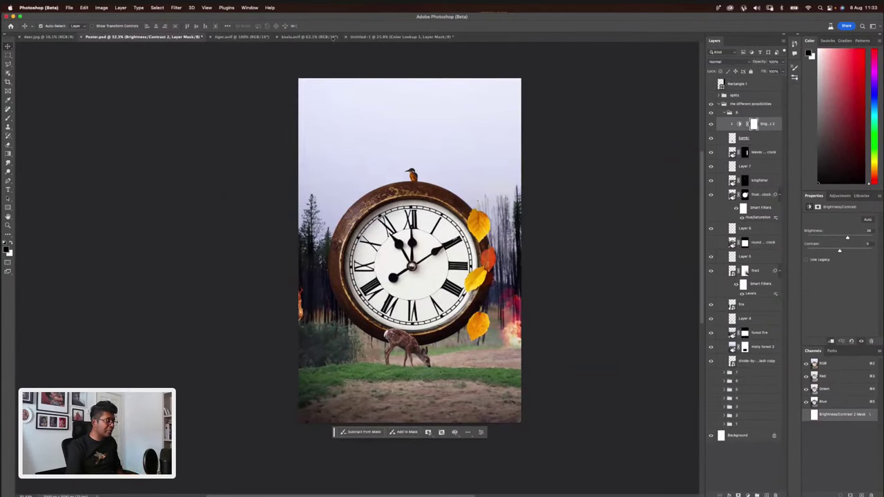
pyautogui.click(418, 37)
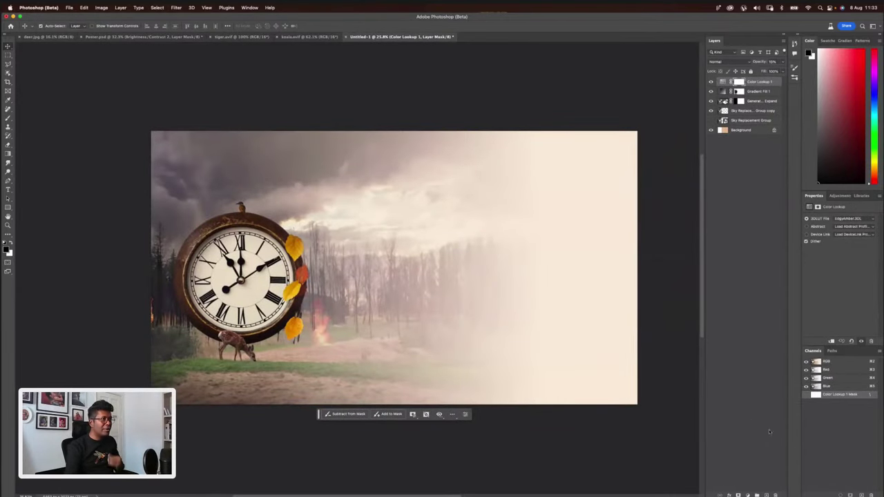
# - Create a new top layer and add the heading "Time's Up for Wildlife" in Begika above the clock
pyautogui.press('super+shift+alt+n')
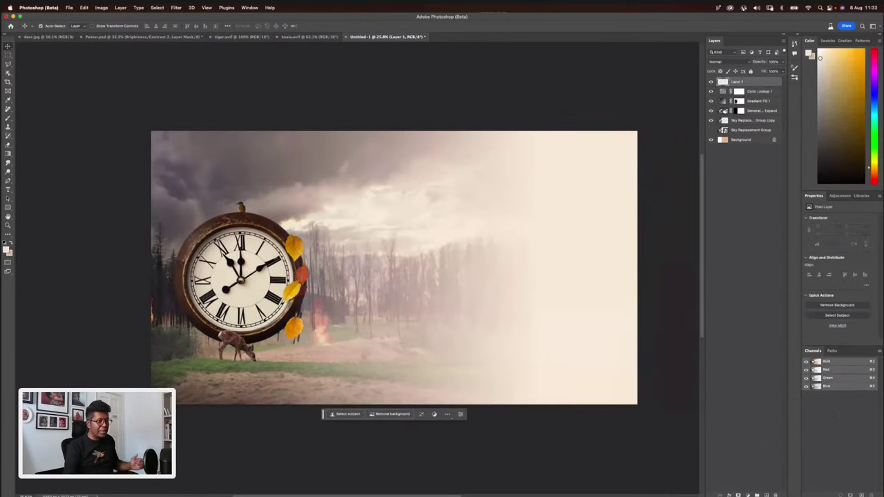
pyautogui.hotkey('shift', 'BackSpace')
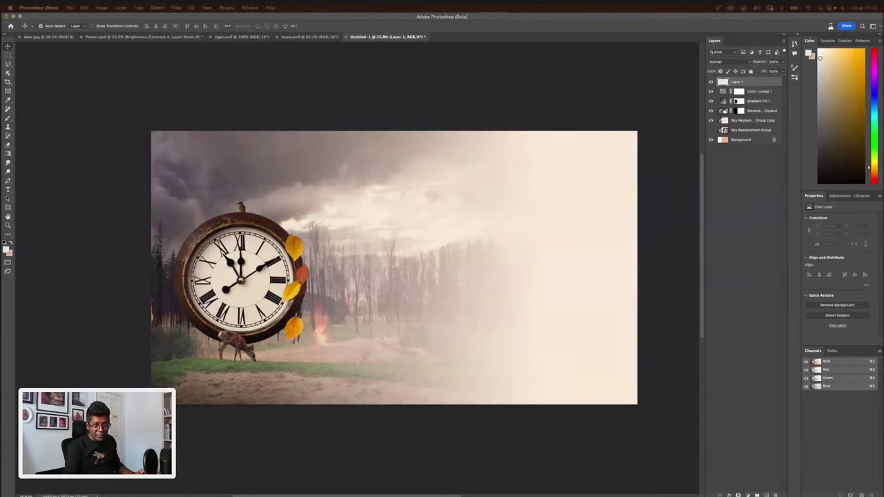
pyautogui.press('Escape')
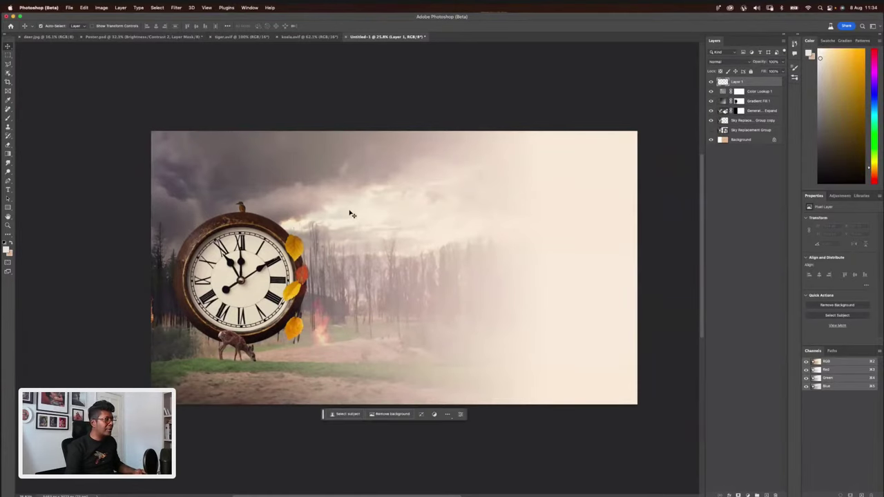
pyautogui.press('t')
pyautogui.click(340, 203)
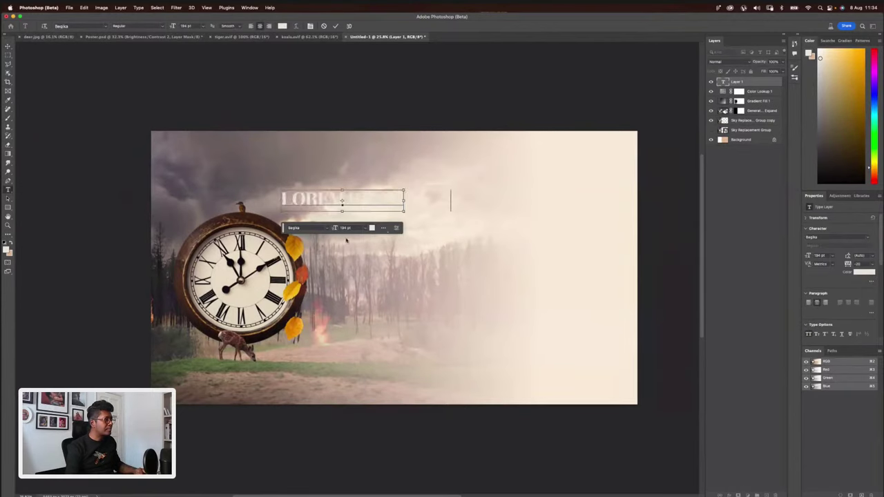
pyautogui.press('super+v')
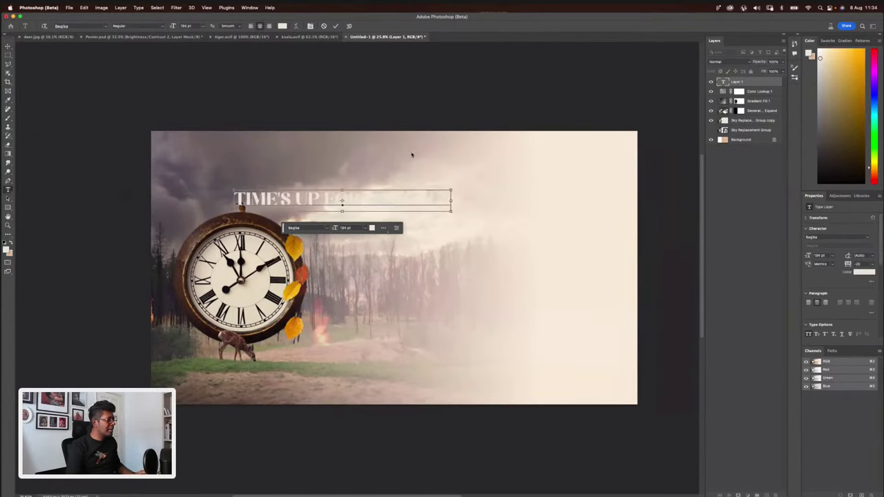
# - Recolour the whole heading with the dark brown #331f16 sampled from the clock's rim, and commit the text
pyautogui.press('super+a')
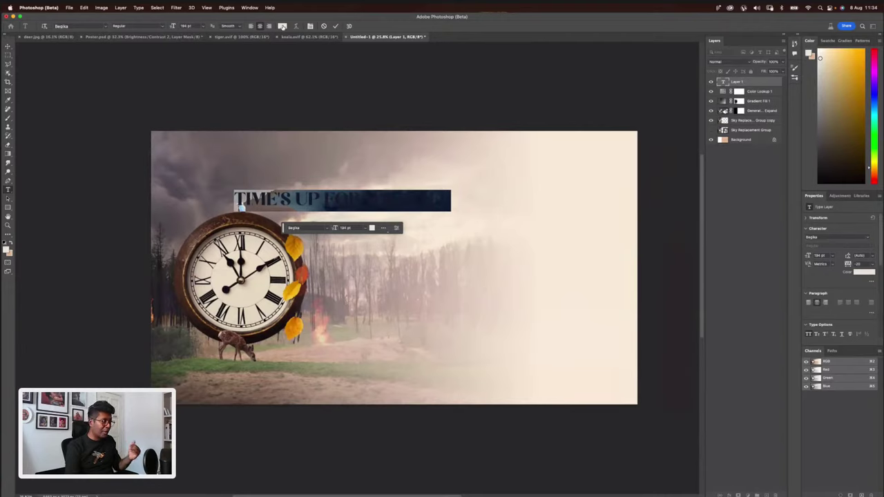
pyautogui.click(283, 27)
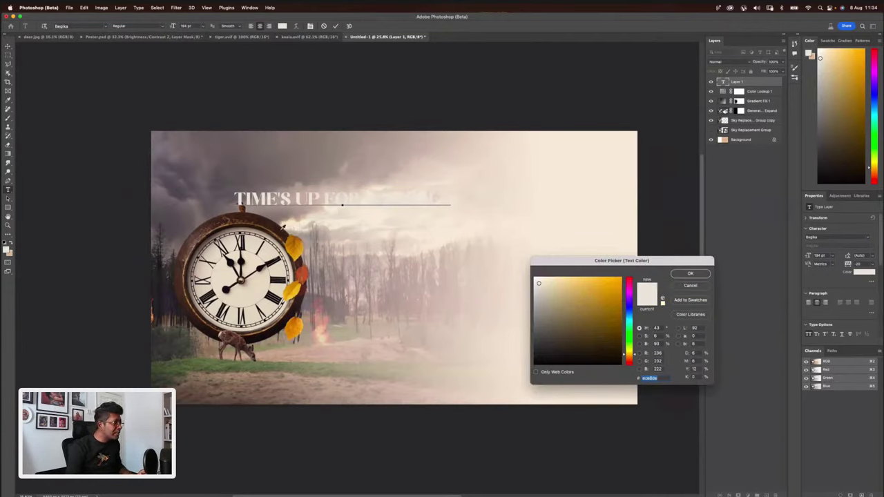
pyautogui.click(282, 227)
pyautogui.click(243, 217)
pyautogui.click(237, 217)
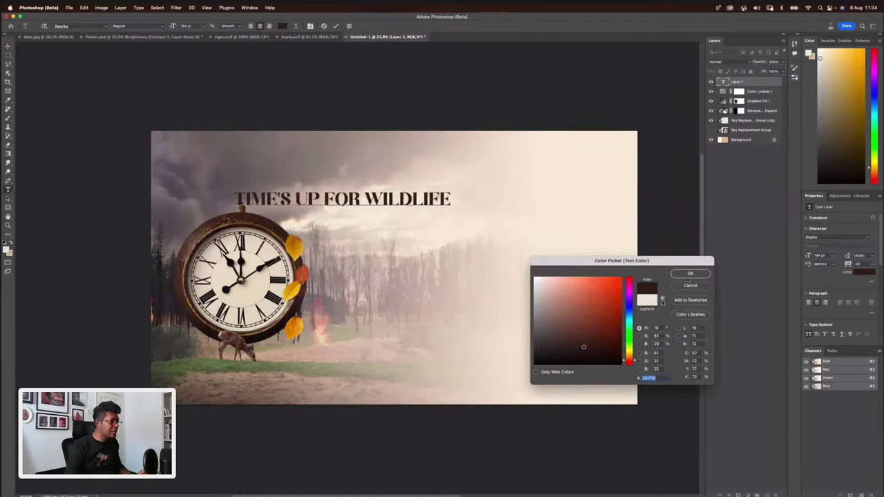
pyautogui.press('Return')
pyautogui.click(8, 46)
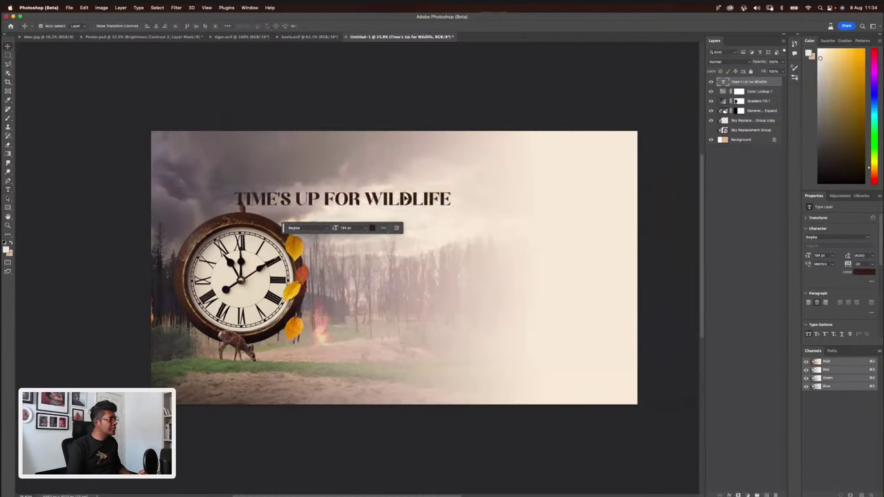
# - Move the heading onto the light haze beside the clock and break it onto a second line before WILDLIFE
pyautogui.moveTo(363, 199); pyautogui.dragTo(490, 234)
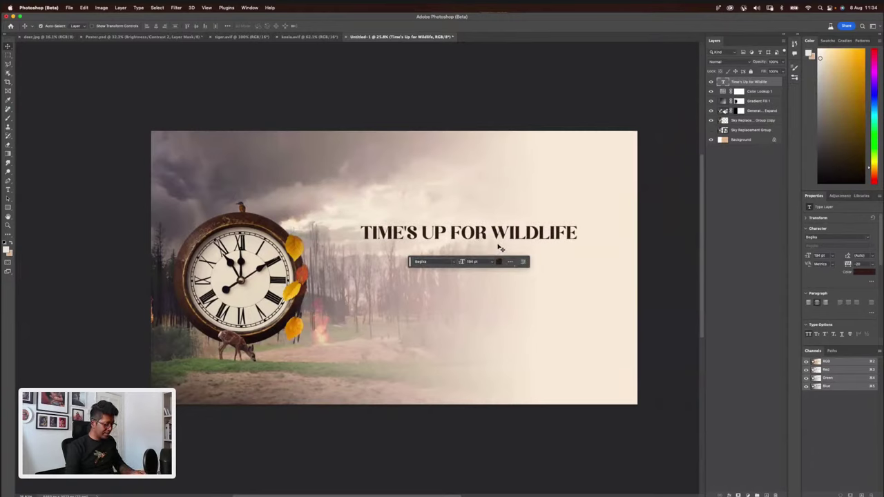
pyautogui.press('t')
pyautogui.click(490, 234)
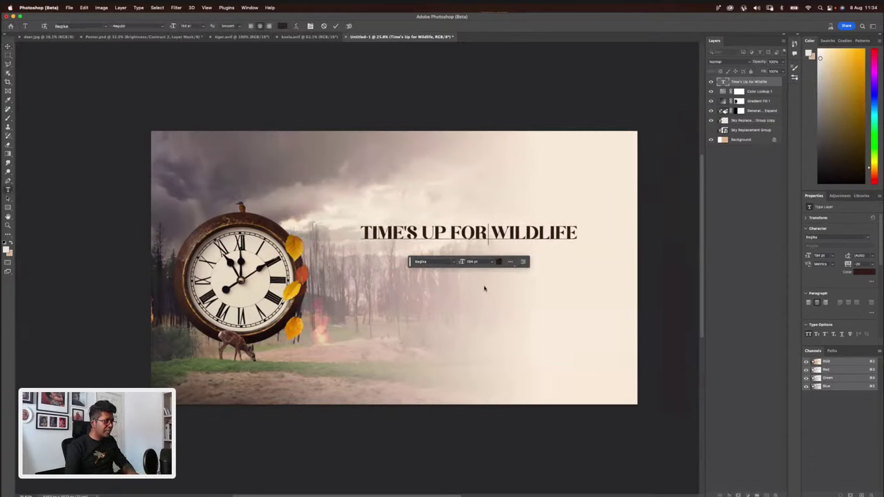
pyautogui.press('Return')
# - Enlarge the word WILDLIFE to 284 pt so it matches the width of the line above
pyautogui.moveTo(512, 254); pyautogui.dragTo(425, 253)
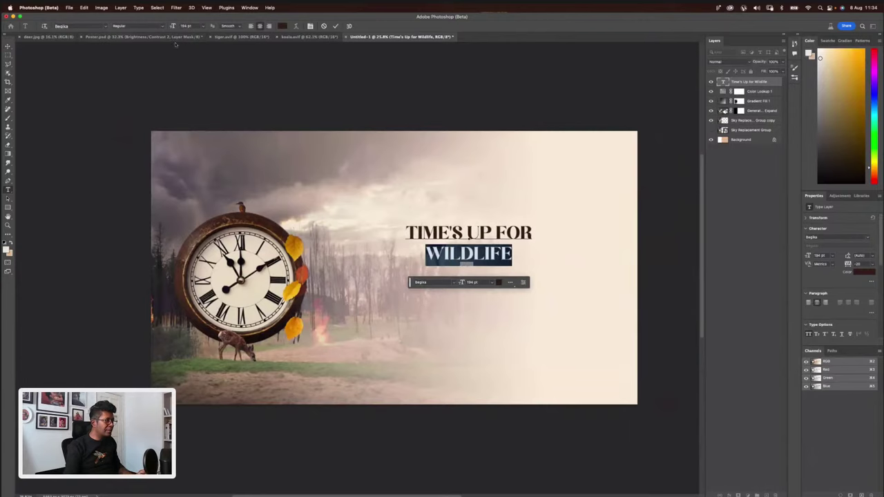
pyautogui.click(188, 25)
pyautogui.press('Up')
pyautogui.press('Up')
pyautogui.press('Up')
pyautogui.press('Up')
pyautogui.press('Up')
pyautogui.press('Up')
pyautogui.press('Up')
pyautogui.press('Up')
pyautogui.press('Up')
pyautogui.press('Up')
pyautogui.press('Up')
pyautogui.press('Up')
pyautogui.press('Up')
pyautogui.press('Up')
pyautogui.press('Up')
pyautogui.press('Up')
pyautogui.press('Up')
pyautogui.press('Up')
pyautogui.press('Up')
pyautogui.press('Up')
pyautogui.press('Up')
pyautogui.press('Up')
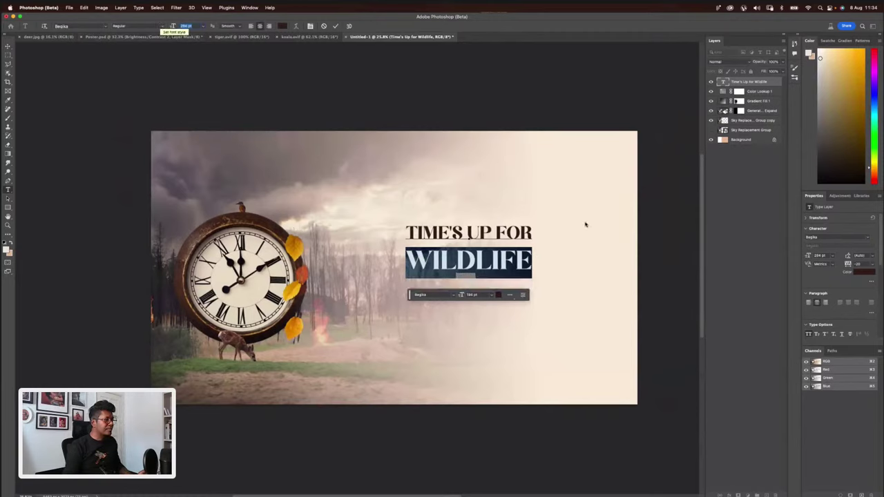
# - Set the leading of both heading lines to 260 pt to bring them closer together
pyautogui.click(499, 262)
pyautogui.press('super+a')
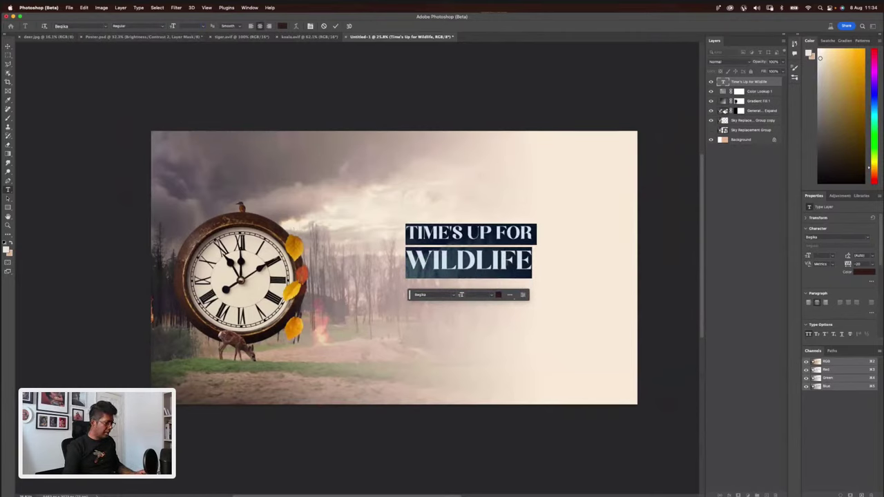
pyautogui.press('super+h')
pyautogui.press('super+h')
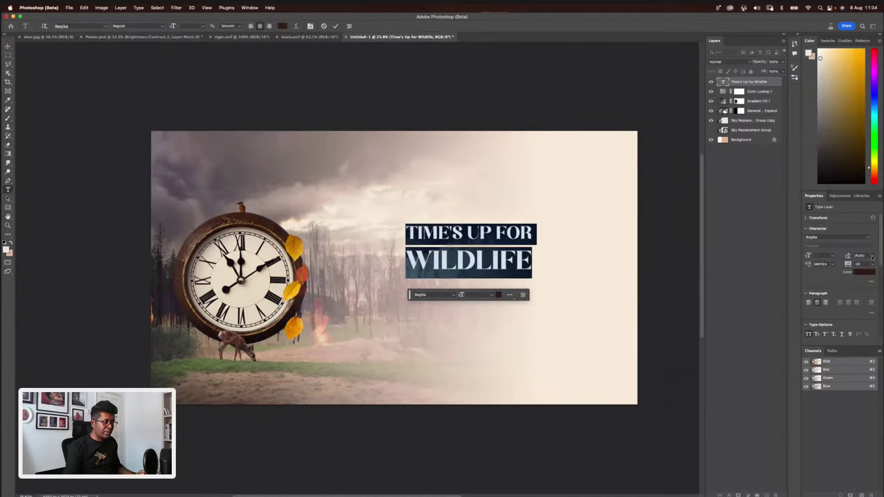
pyautogui.click(873, 257)
pyautogui.click(860, 278)
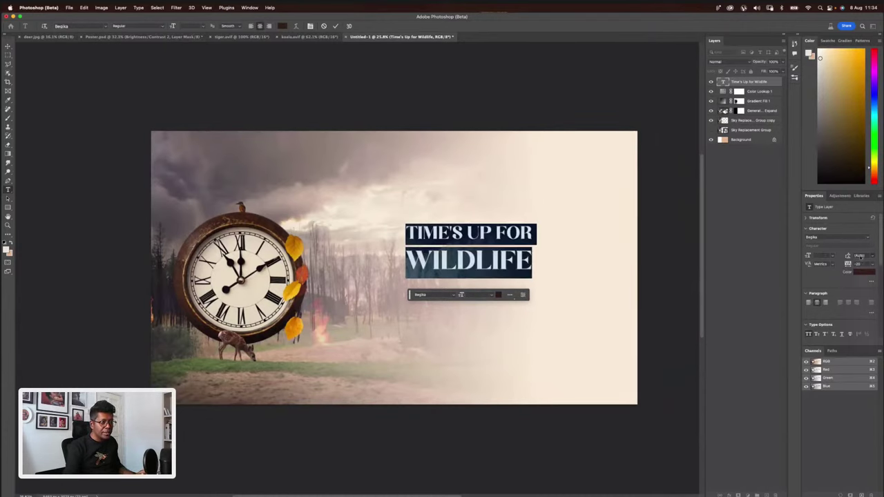
pyautogui.hotkey('shift', 'Up')
pyautogui.hotkey('shift', 'Up')
pyautogui.hotkey('shift', 'Up')
pyautogui.hotkey('shift', 'Up')
pyautogui.hotkey('shift', 'Up')
pyautogui.hotkey('shift', 'Up')
pyautogui.hotkey('shift', 'Up')
pyautogui.hotkey('shift', 'Up')
pyautogui.hotkey('shift', 'Up')
pyautogui.hotkey('shift', 'Up')
pyautogui.hotkey('shift', 'Up')
pyautogui.hotkey('shift', 'Up')
pyautogui.hotkey('shift', 'Up')
pyautogui.hotkey('shift', 'Up')
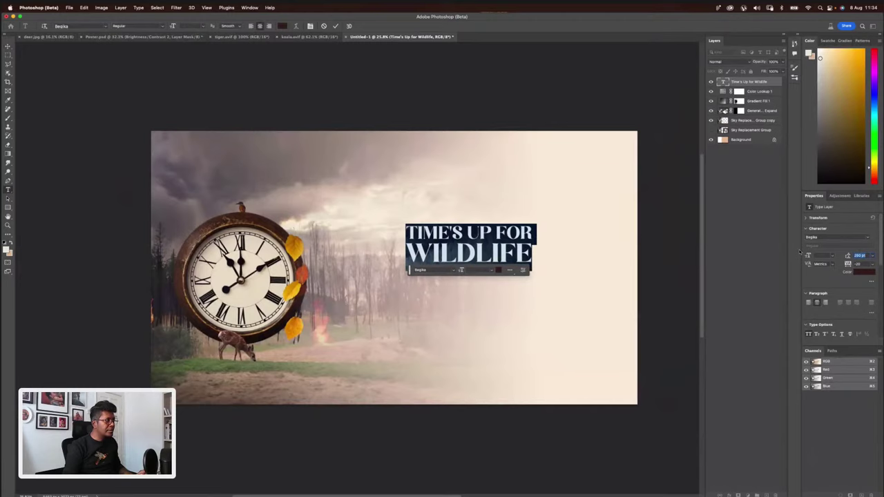
# - Enlarge the two-line heading until it spans the space beside the clock, and reposition it there
pyautogui.click(8, 45)
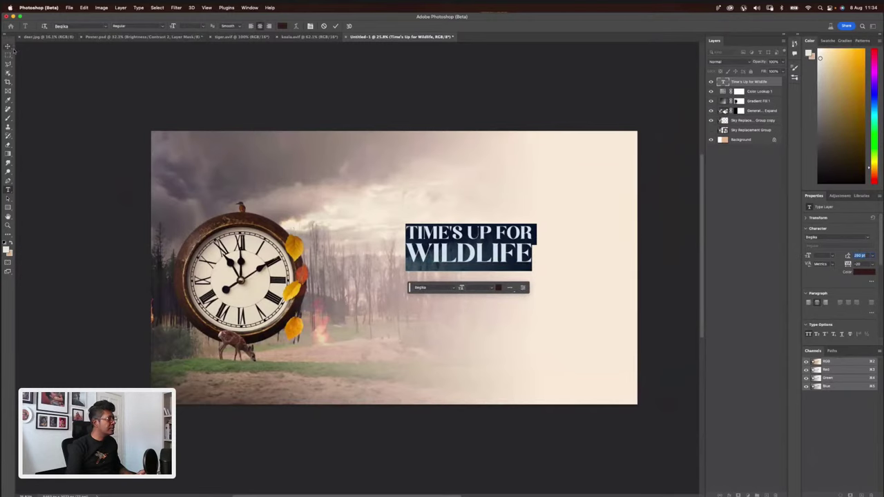
pyautogui.moveTo(573, 289)
pyautogui.mouseDown()
pyautogui.moveTo(584, 292)
pyautogui.moveTo(578, 295)
pyautogui.mouseUp()
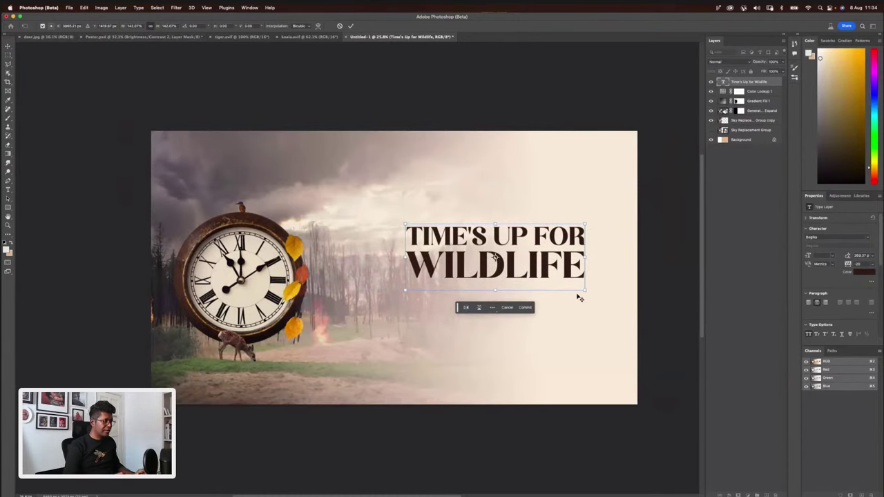
pyautogui.press('Return')
pyautogui.click(403, 224)
pyautogui.moveTo(404, 225); pyautogui.dragTo(402, 183)
pyautogui.press('Return')
pyautogui.moveTo(494, 235); pyautogui.dragTo(499, 220)
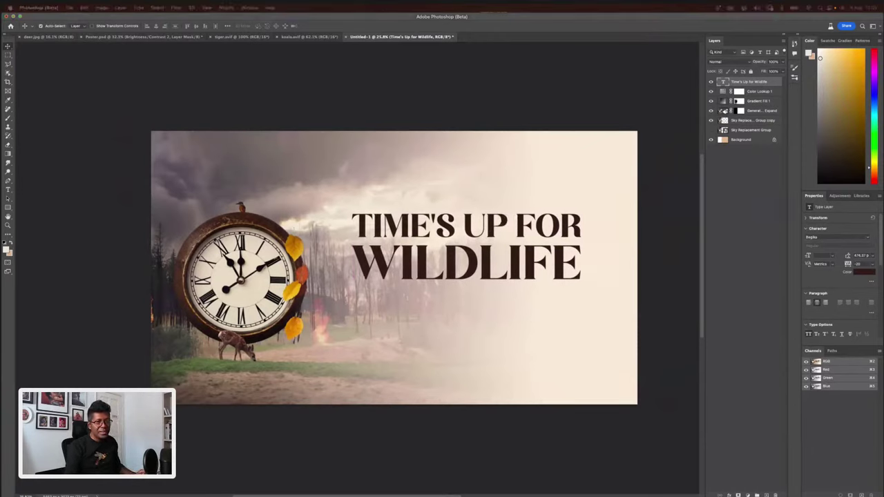
# - Add the paragraph text "ACT NOW TO ENSURE A FUTURE FOR ANIMALS" in a box below the heading
pyautogui.press('t')
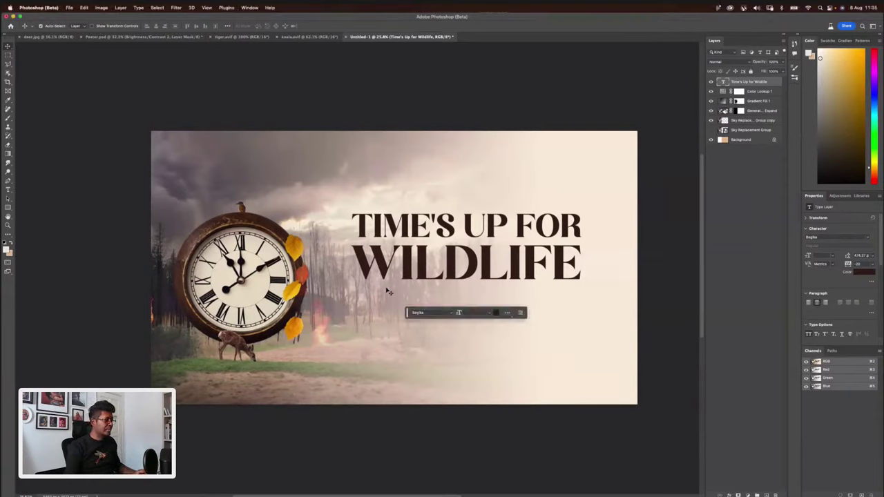
pyautogui.moveTo(345, 300); pyautogui.dragTo(593, 359)
pyautogui.write('ACT NOW TO ENSURE A FUTURE FOR ANIMALS')
# - Set the tagline's font to Avenir Next and move it up closer to the heading
pyautogui.press('cmd+a')
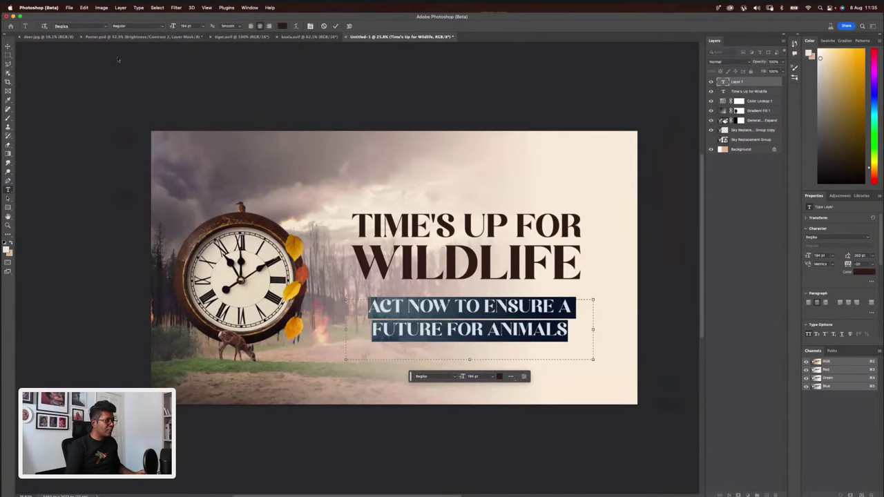
pyautogui.click(106, 25)
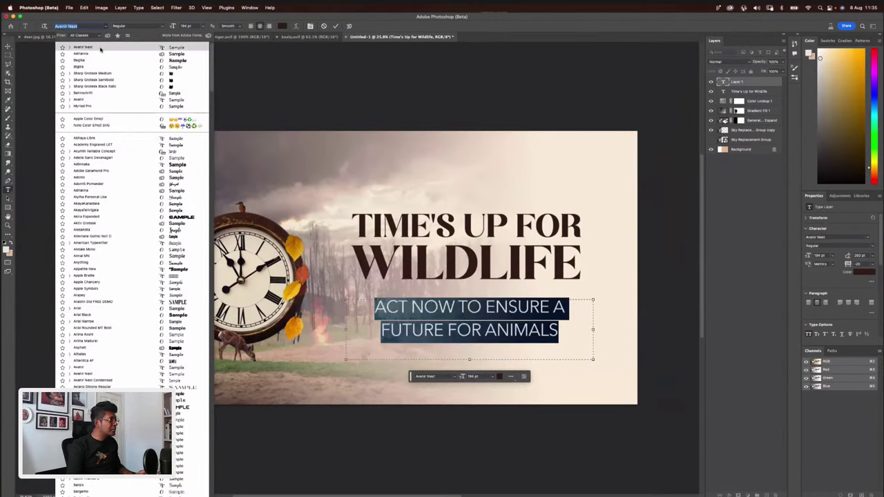
pyautogui.click(104, 47)
pyautogui.click(457, 307)
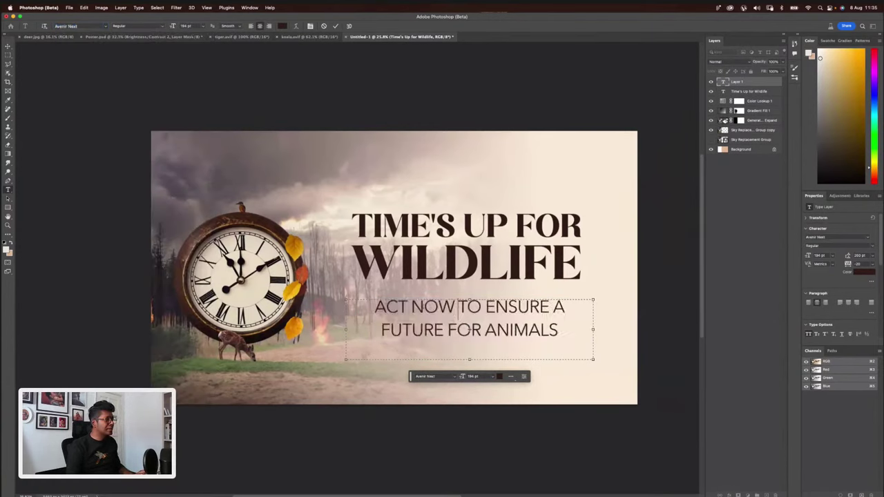
pyautogui.click(7, 45)
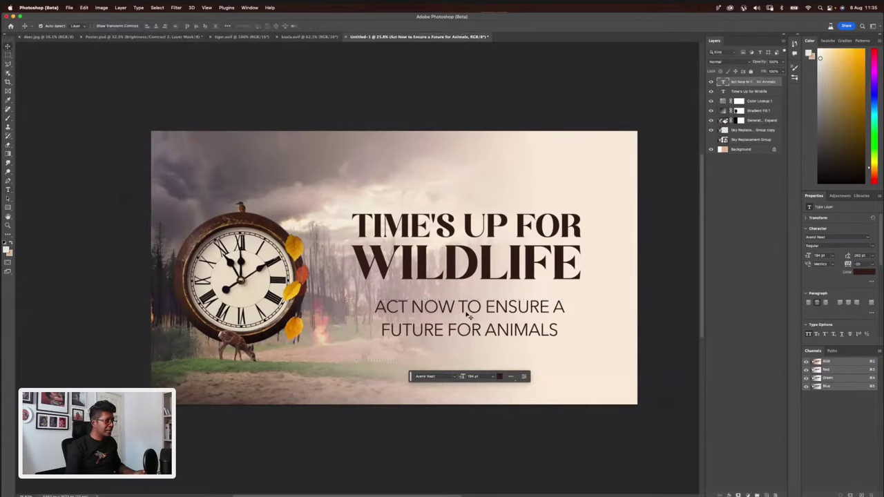
pyautogui.moveTo(491, 314); pyautogui.dragTo(487, 306)
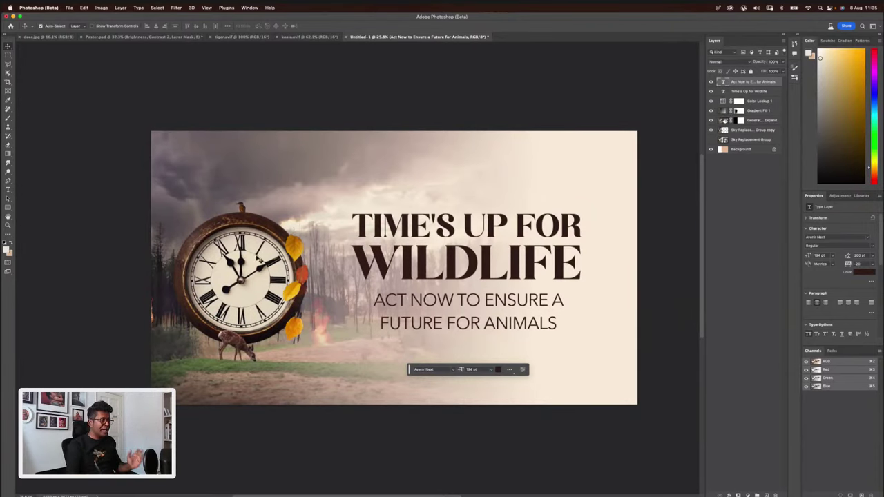
pyautogui.scroll(5, 266, 247)
pyautogui.scroll(3, 516, 235)
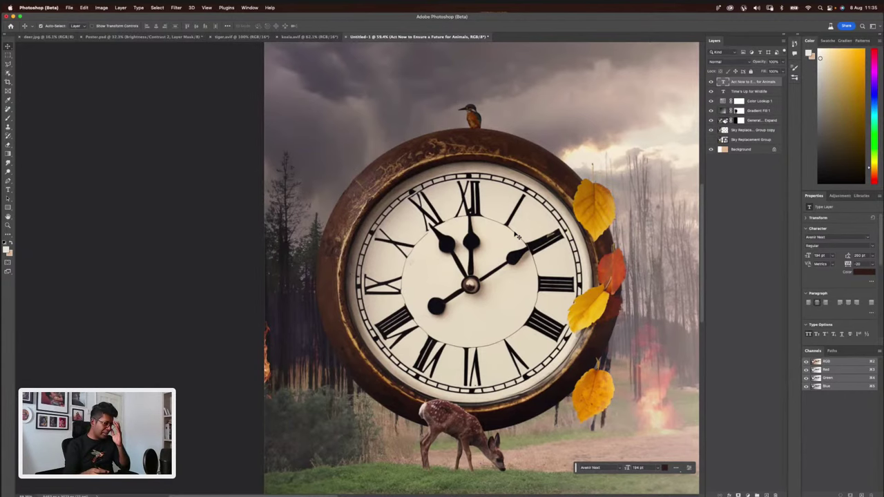
pyautogui.hscroll(3, 452, 250)
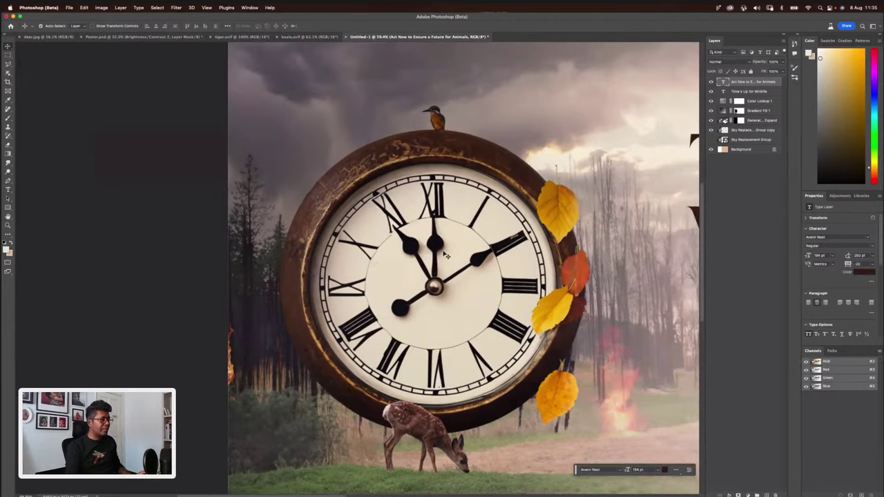
pyautogui.scroll(-5, 446, 256)
pyautogui.scroll(-3, 446, 254)
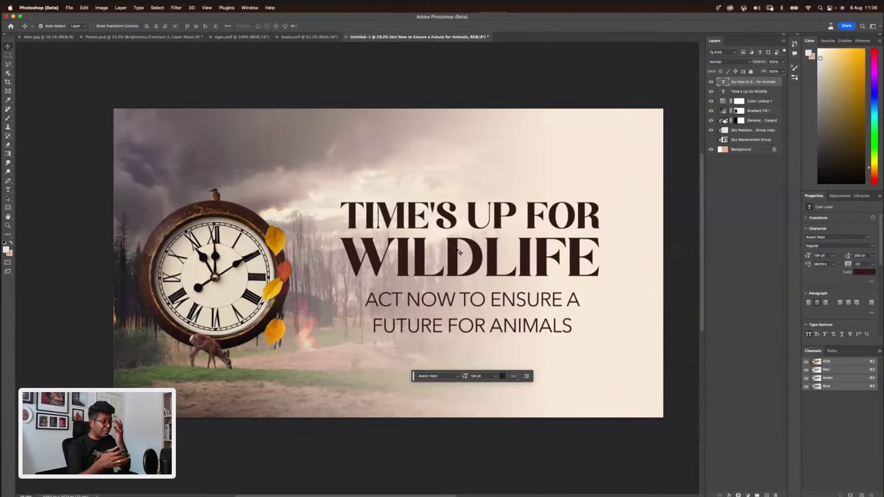
pyautogui.scroll(-1, 432, 265)
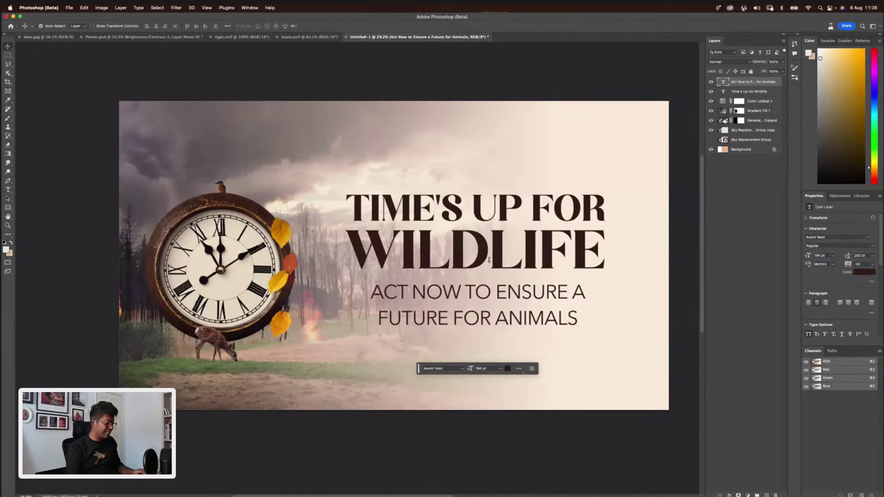
# - Set the tagline's leading to Auto and shrink its text box to fit closely around the two lines
pyautogui.press('t')
pyautogui.click(470, 291)
pyautogui.press('super+a')
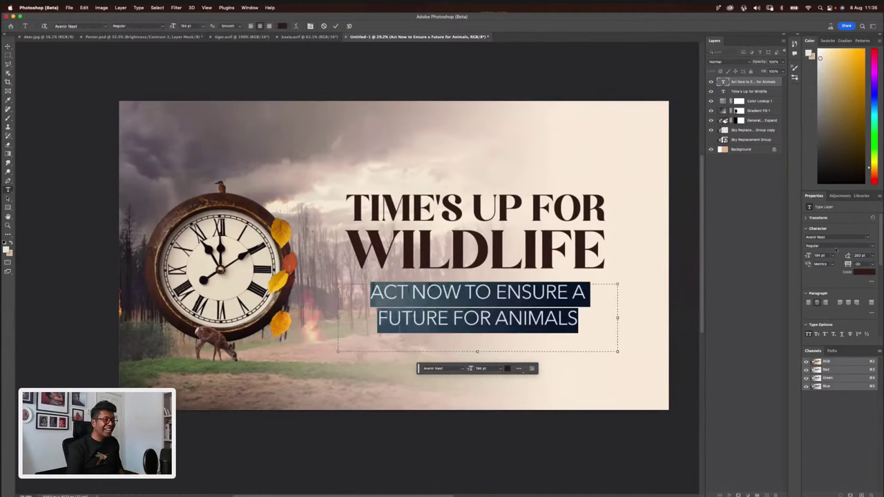
pyautogui.click(871, 255)
pyautogui.click(862, 258)
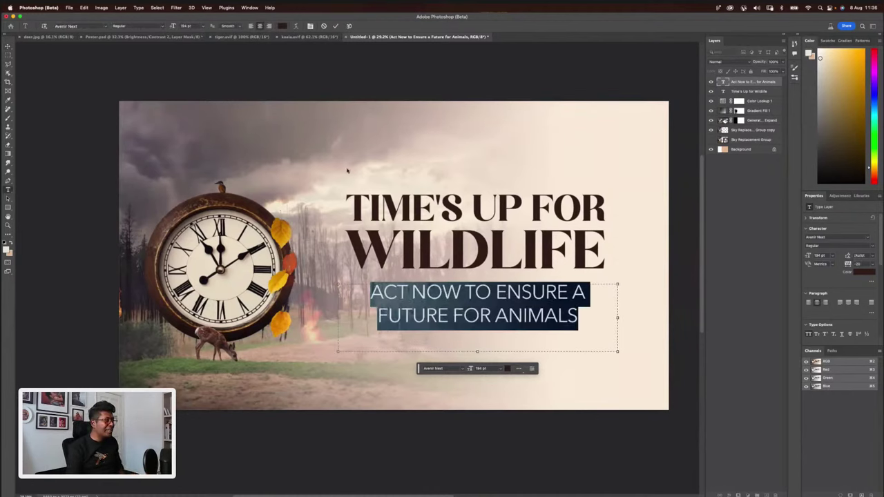
pyautogui.moveTo(620, 346); pyautogui.dragTo(592, 328)
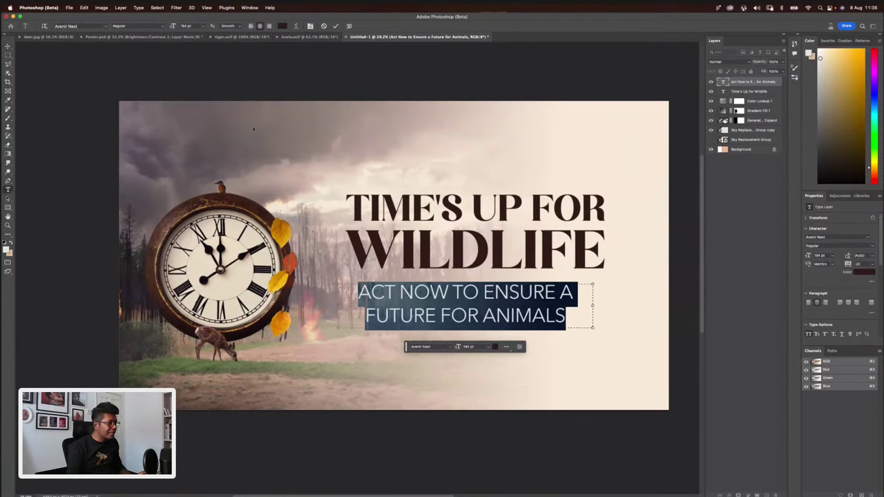
pyautogui.press('Escape')
pyautogui.press('v')
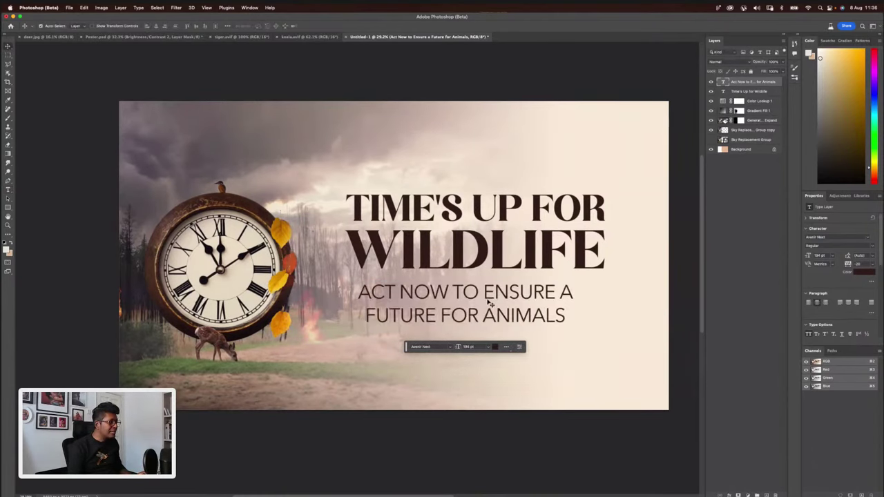
# - Shift the tagline so it sits roughly centred just beneath the word WILDLIFE
pyautogui.moveTo(494, 299); pyautogui.dragTo(517, 299)
pyautogui.moveTo(505, 236); pyautogui.dragTo(506, 224)
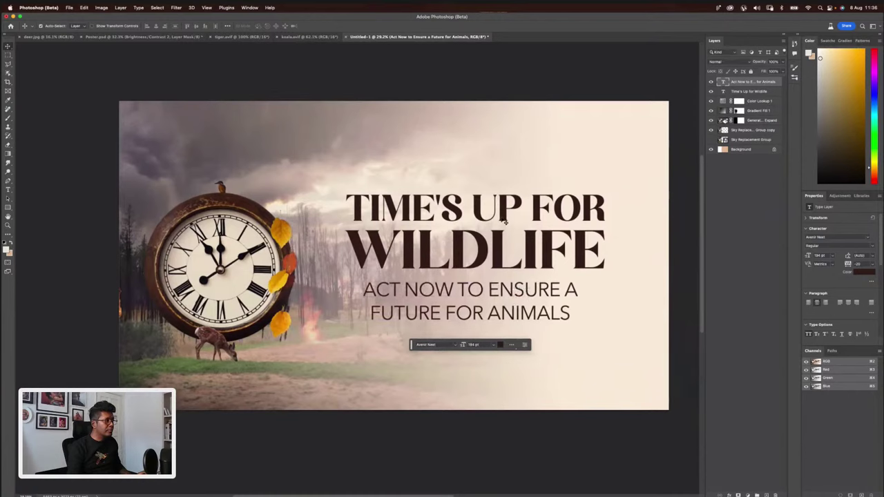
pyautogui.moveTo(502, 297); pyautogui.dragTo(507, 293)
# - Select a rectangle as wide as the heading, centre the tagline horizontally within it, and clear the selection
pyautogui.press('m')
pyautogui.moveTo(612, 351); pyautogui.dragTo(610, 357)
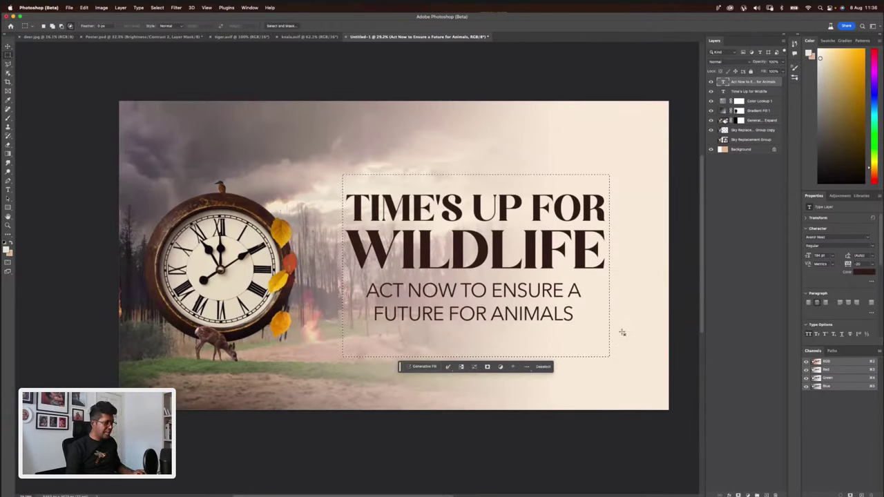
pyautogui.press('v')
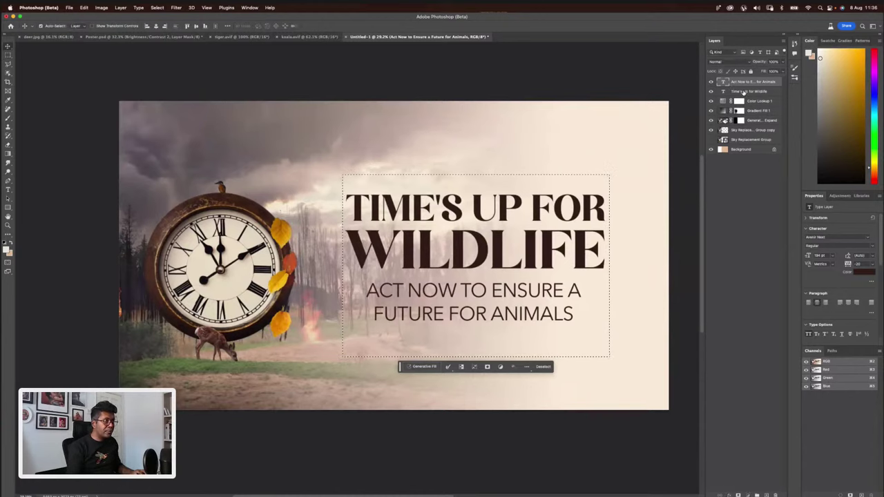
pyautogui.click(744, 91)
pyautogui.hotkey('alt', ']')
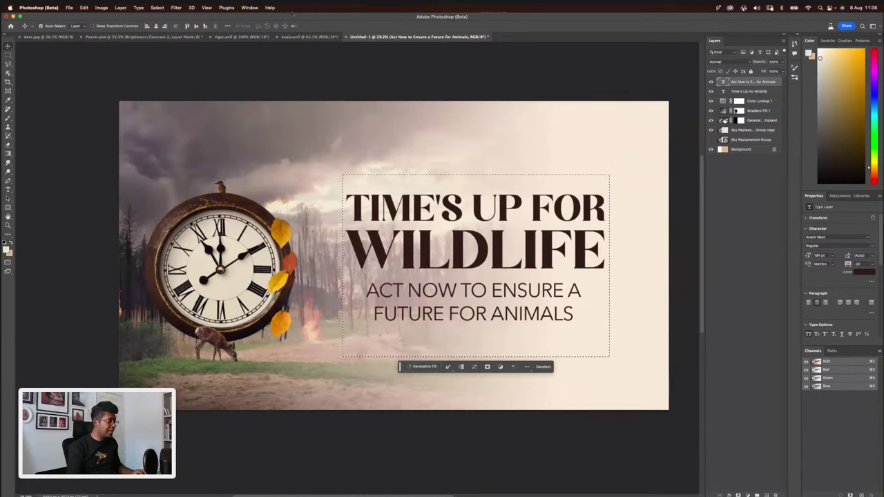
pyautogui.click(155, 26)
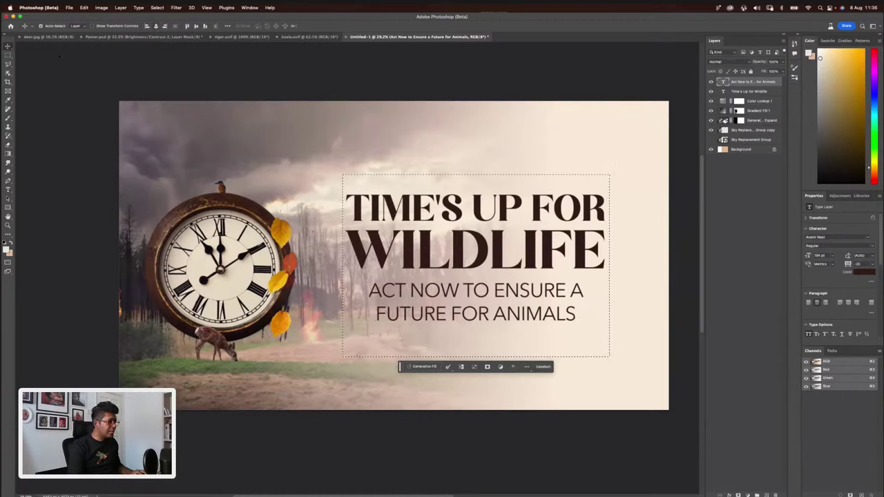
pyautogui.press('m')
pyautogui.press('cmd+d')
pyautogui.press('v')
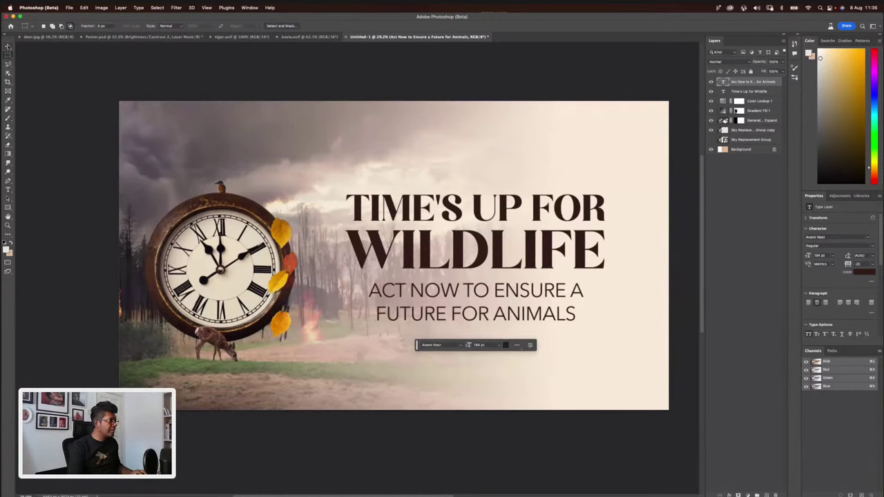
pyautogui.click(384, 88)
# - Review the finished poster and the koala photo, and return to the tiger.avif document
pyautogui.scroll(-3, 384, 88)
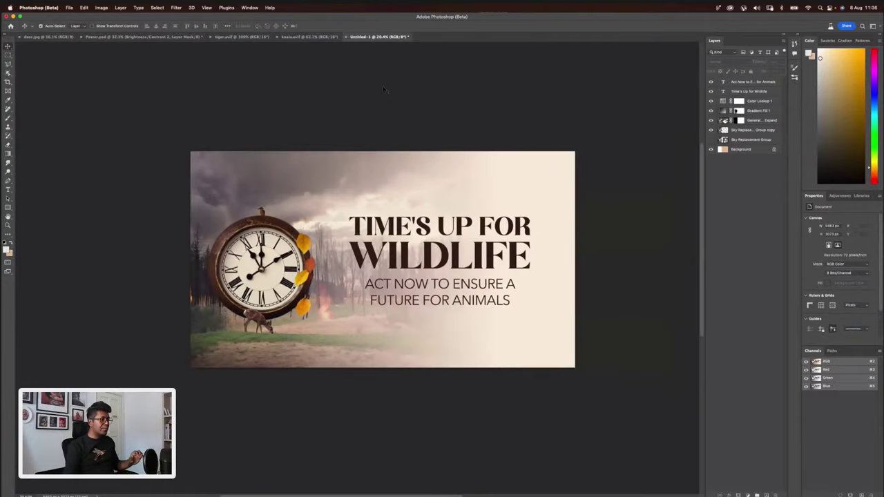
pyautogui.scroll(4, 384, 88)
pyautogui.scroll(-2, 384, 87)
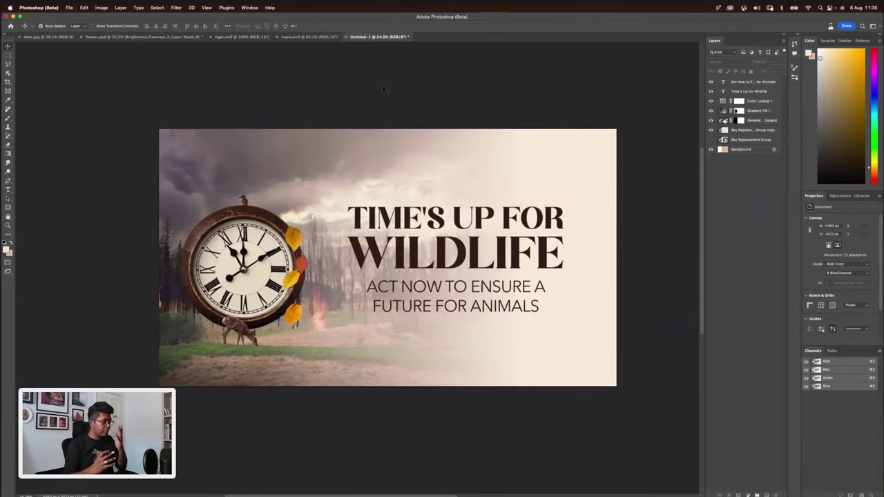
pyautogui.scroll(2, 383, 86)
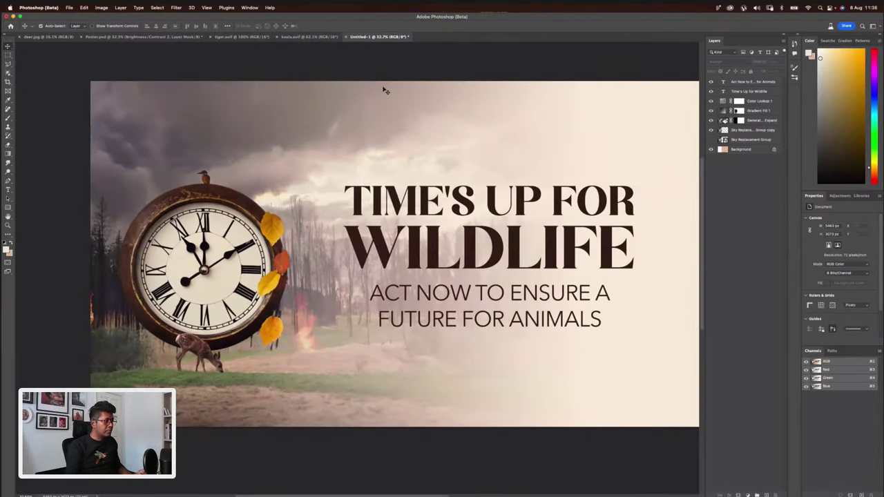
pyautogui.scroll(-1, 456, 255)
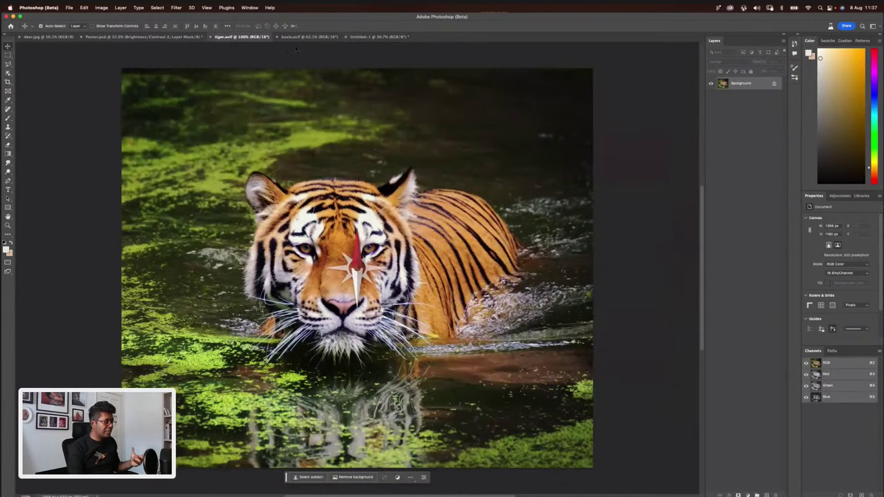
pyautogui.click(308, 38)
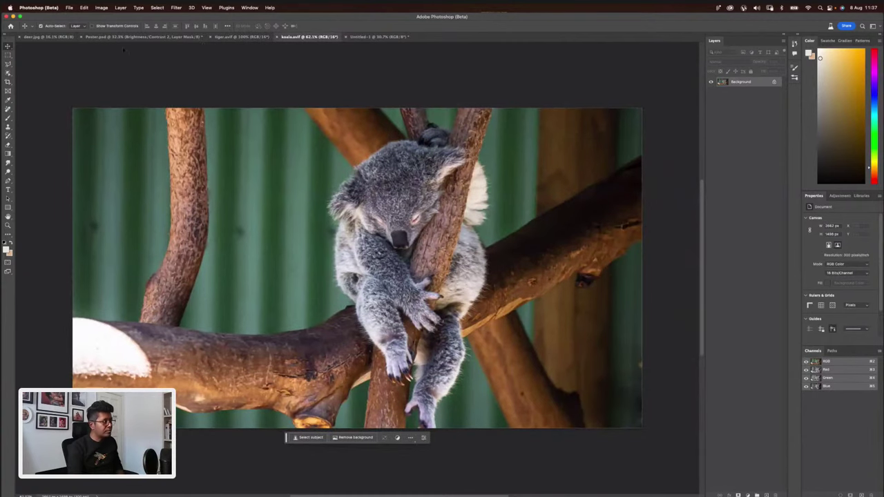
pyautogui.click(229, 38)
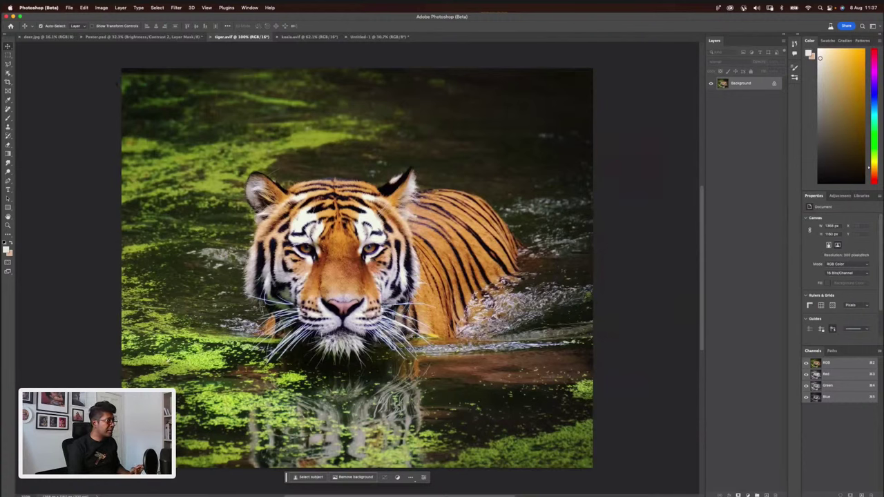
pyautogui.click(69, 8)
pyautogui.press('Escape')
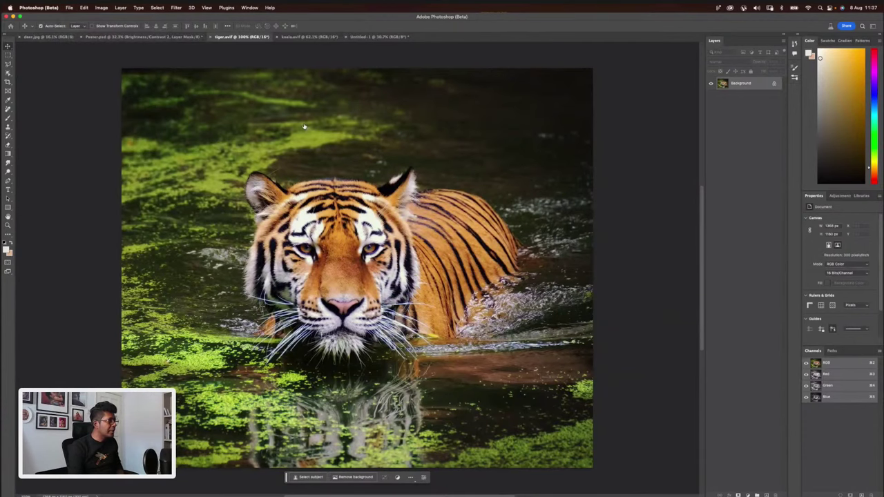
pyautogui.press('super+n')
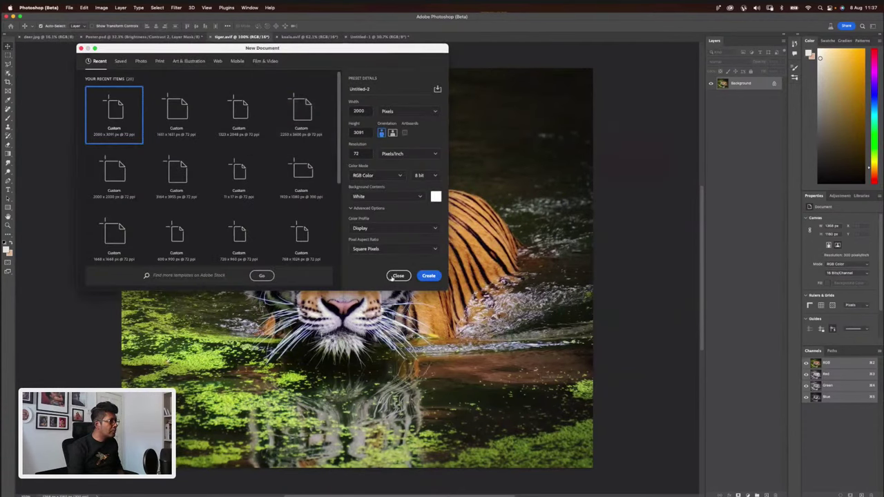
pyautogui.click(399, 275)
pyautogui.press('super+minus')
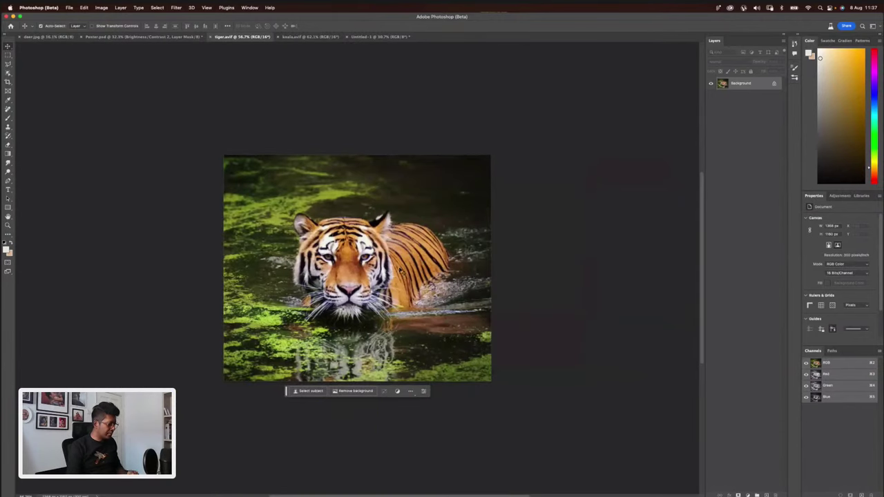
pyautogui.press('c')
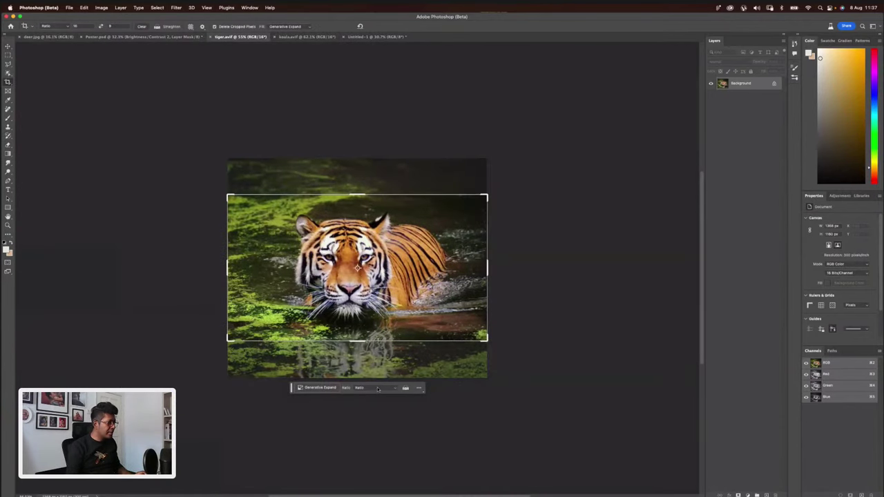
pyautogui.click(379, 389)
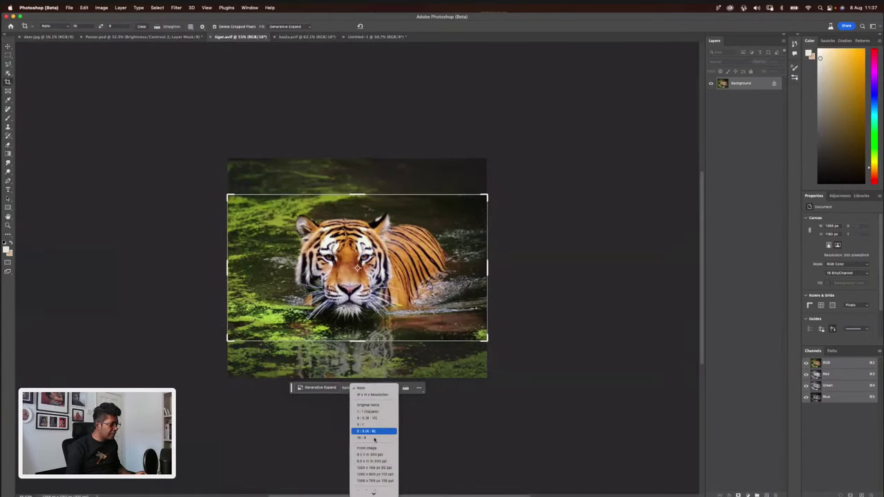
pyautogui.click(376, 438)
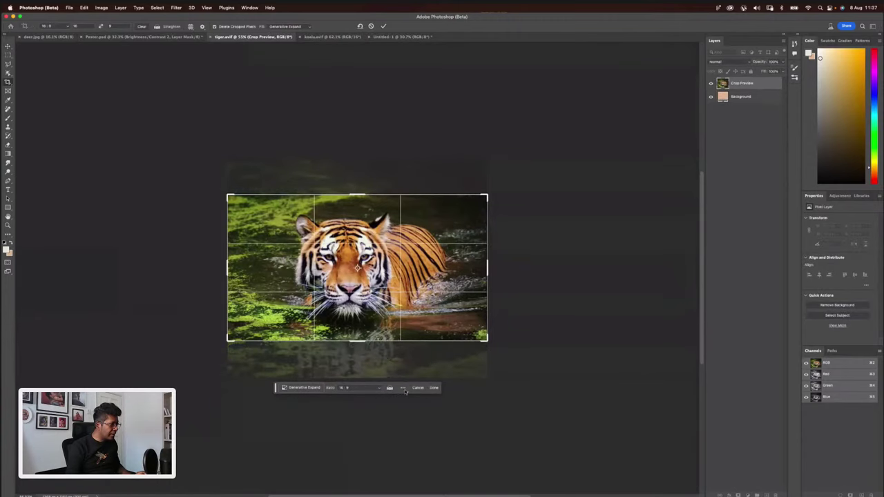
pyautogui.click(403, 388)
pyautogui.click(403, 388)
pyautogui.moveTo(492, 228); pyautogui.dragTo(452, 141)
pyautogui.press('super+space')
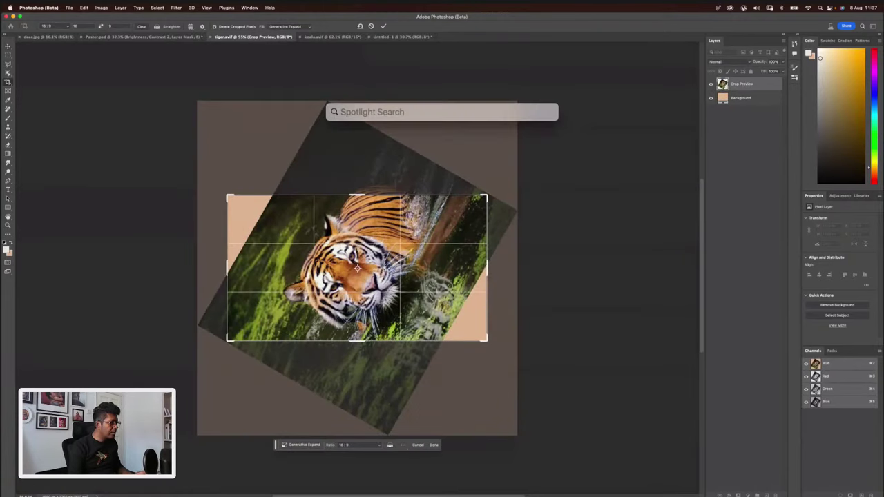
pyautogui.press('Escape')
pyautogui.press('super+z')
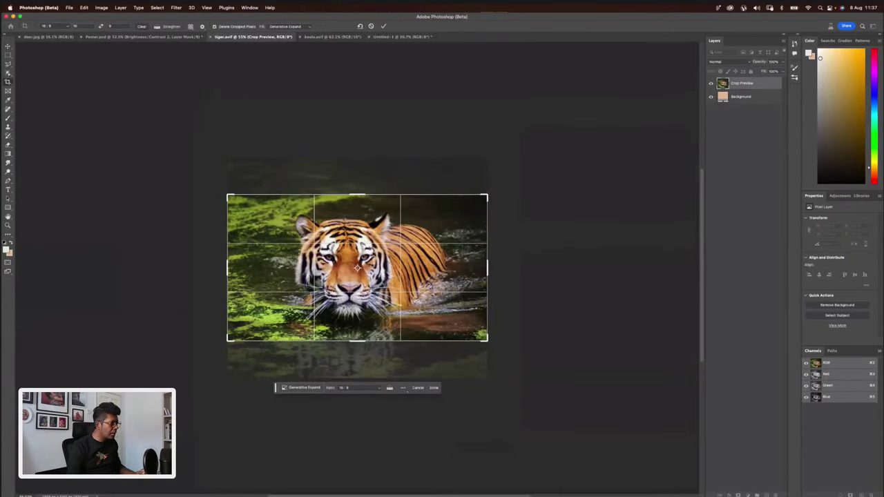
pyautogui.click(359, 389)
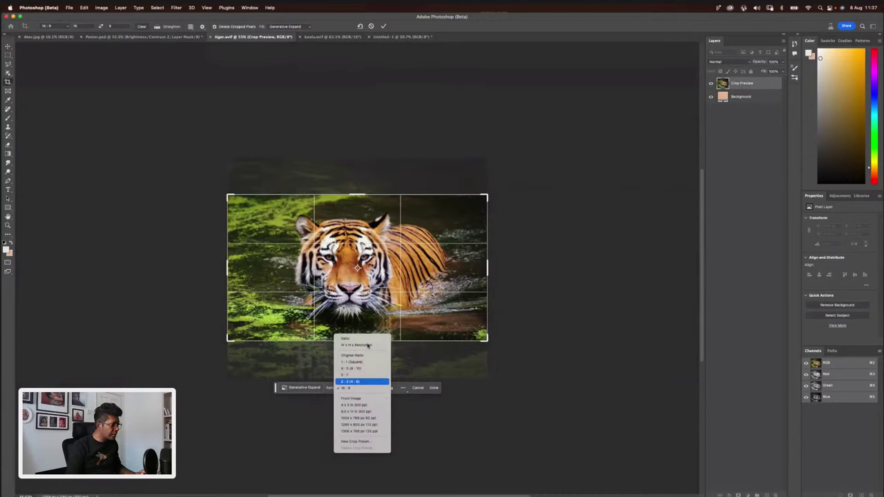
pyautogui.click(352, 338)
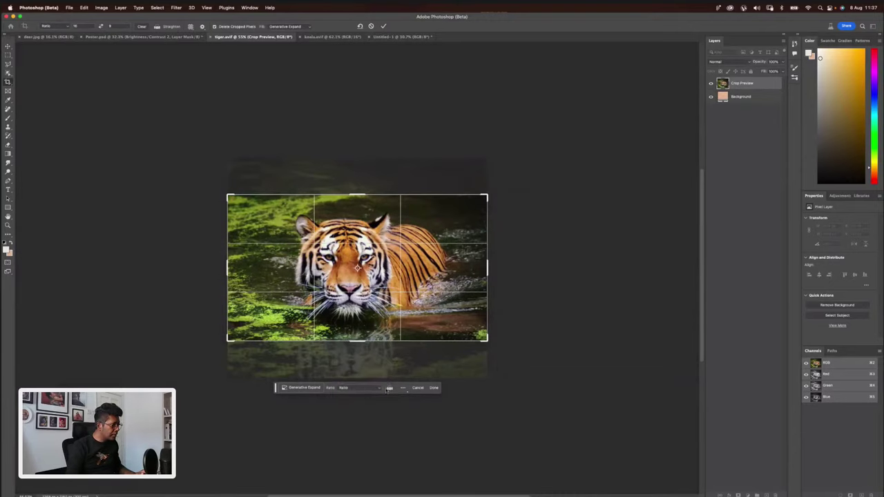
pyautogui.click(378, 389)
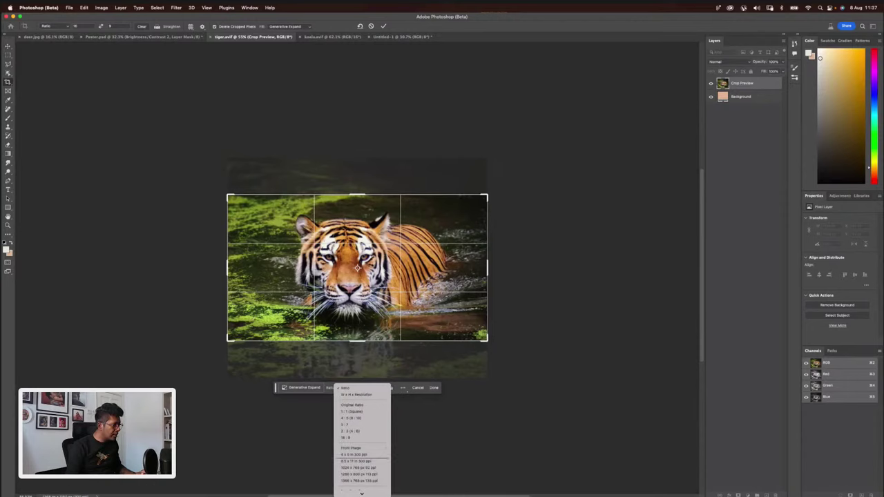
pyautogui.click(403, 388)
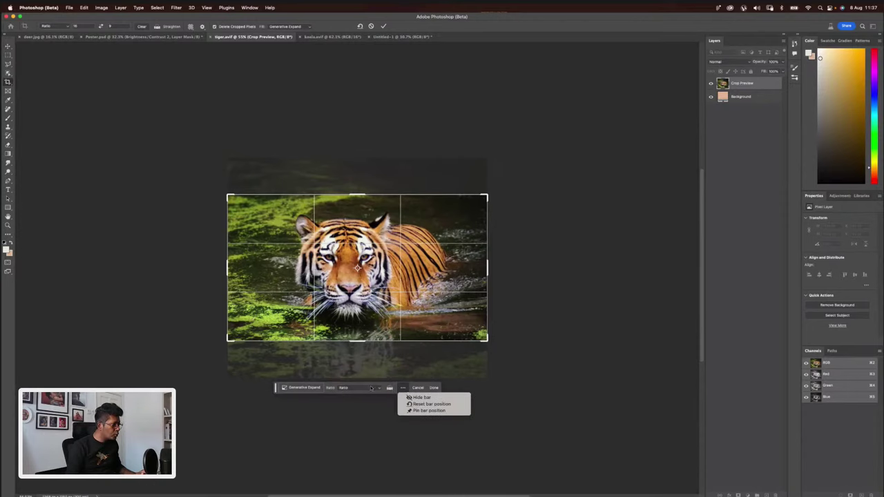
pyautogui.click(403, 388)
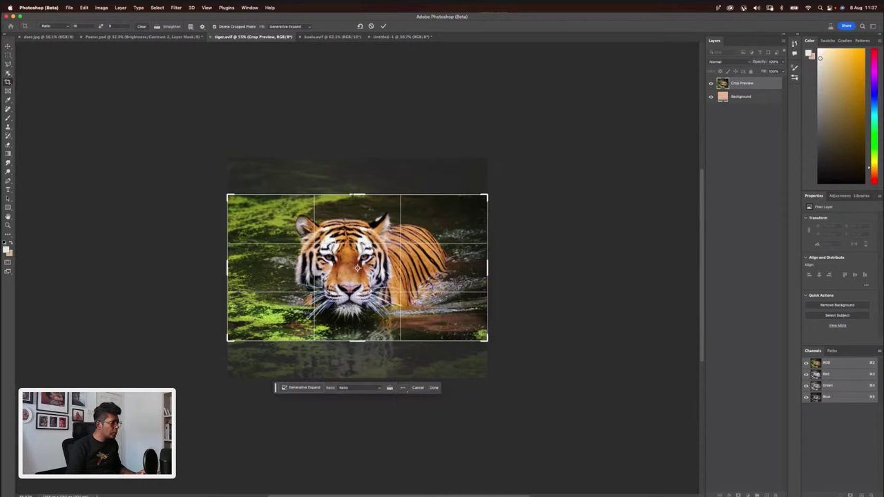
pyautogui.click(351, 390)
pyautogui.click(350, 391)
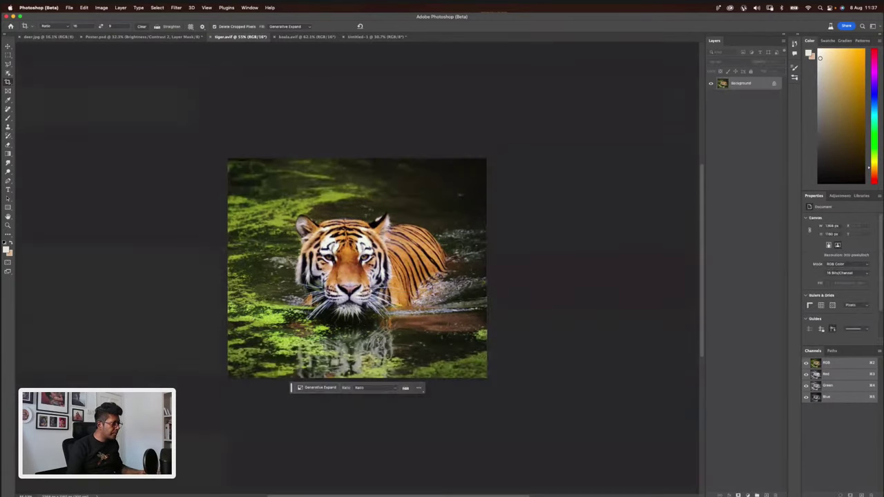
# - Extend the tiger photo's canvas upward and to both sides at the original ratio, filling it with Generative Expand without a prompt
pyautogui.click(366, 389)
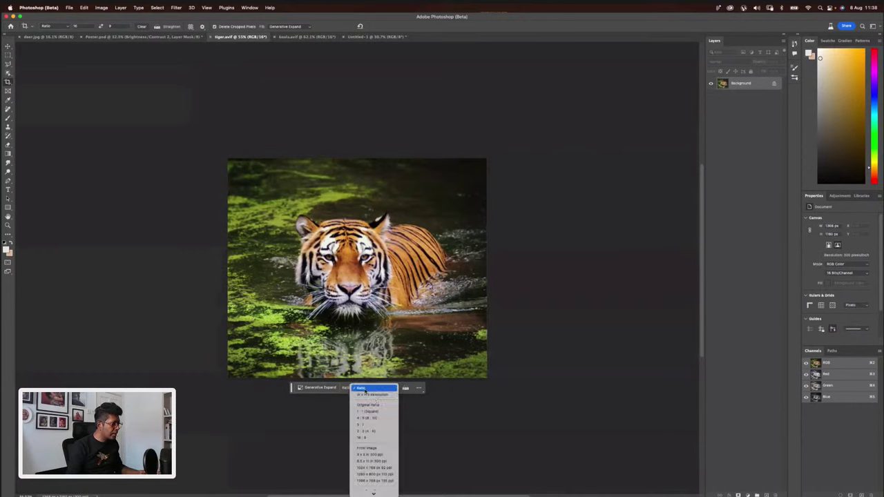
pyautogui.click(373, 406)
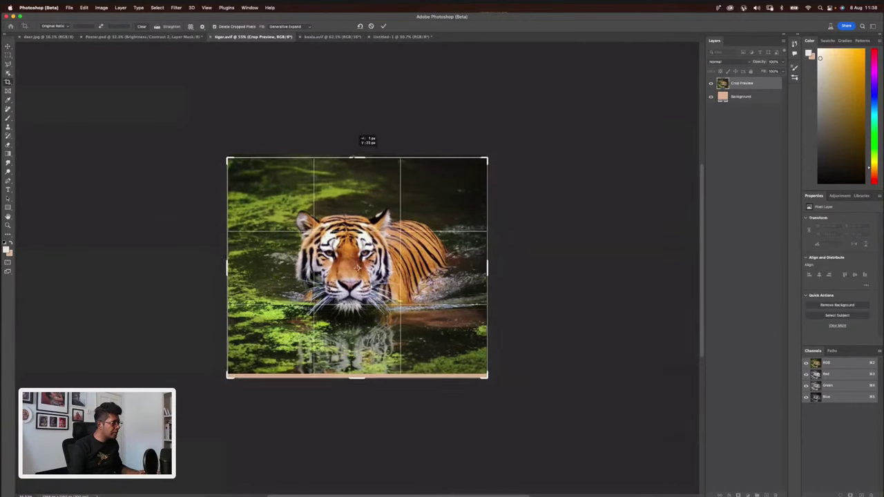
pyautogui.moveTo(357, 159); pyautogui.dragTo(332, 67)
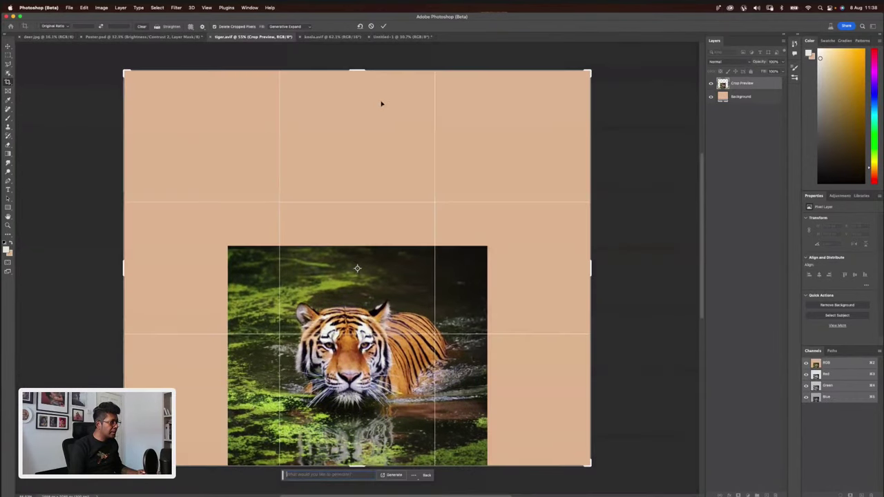
pyautogui.press('Return')
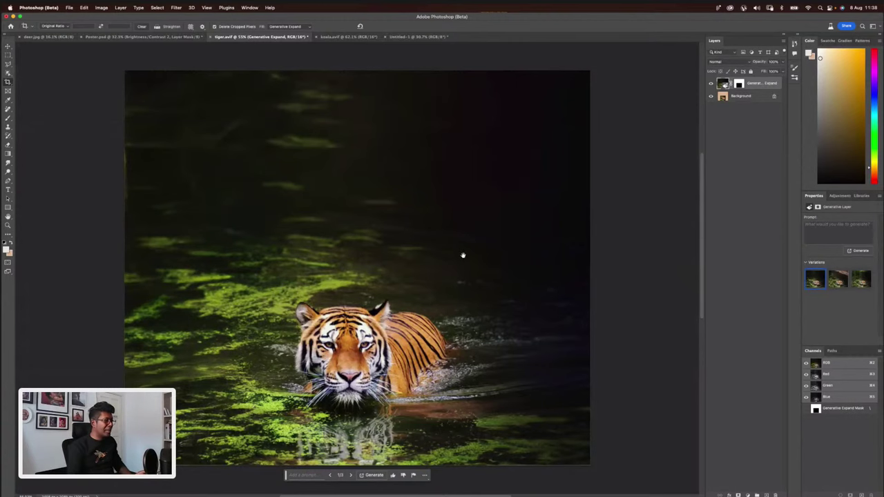
# - Generate "forest" in a full-width strip across the top of the tiger image and choose the third variation
pyautogui.hscroll(-3, 462, 255)
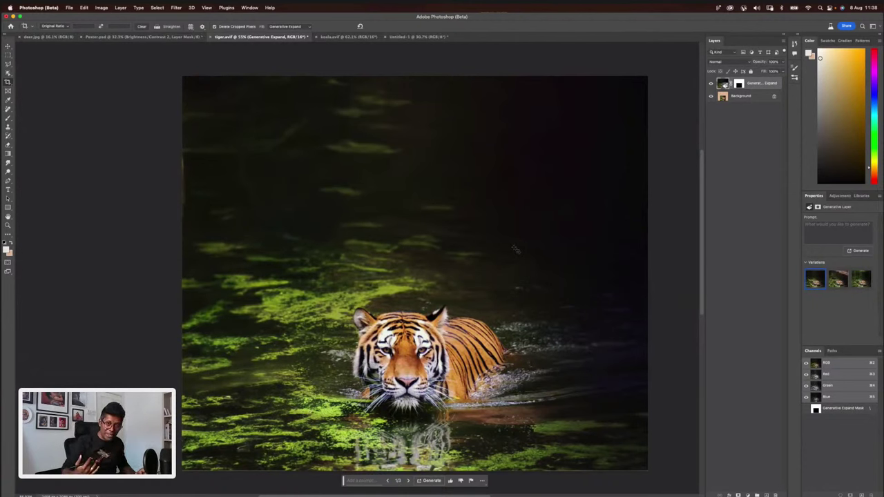
pyautogui.press('m')
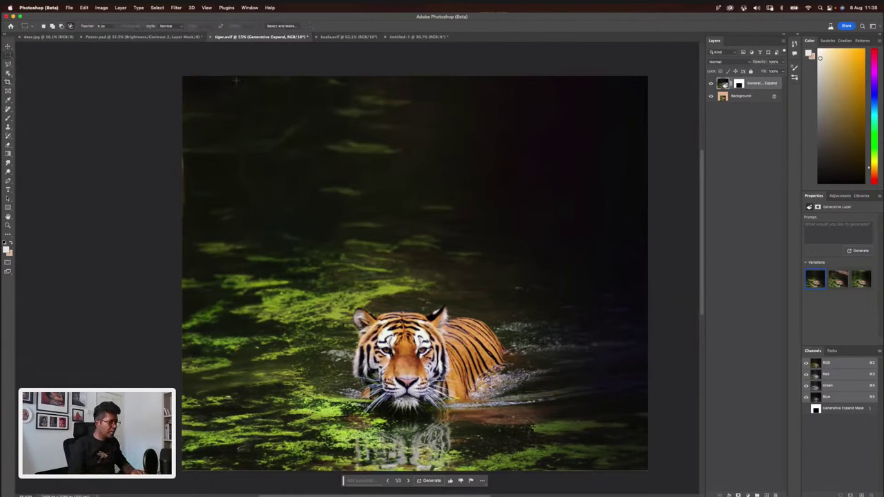
pyautogui.moveTo(181, 75); pyautogui.dragTo(666, 199)
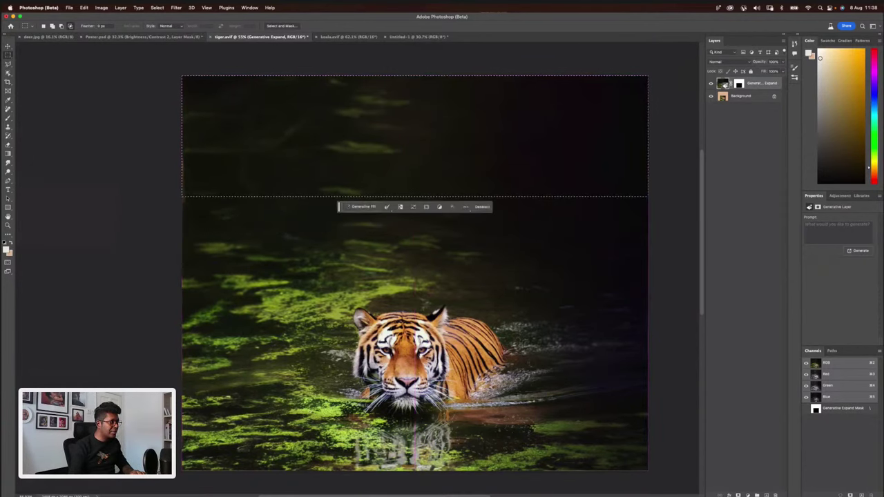
pyautogui.click(379, 207)
pyautogui.write('forest')
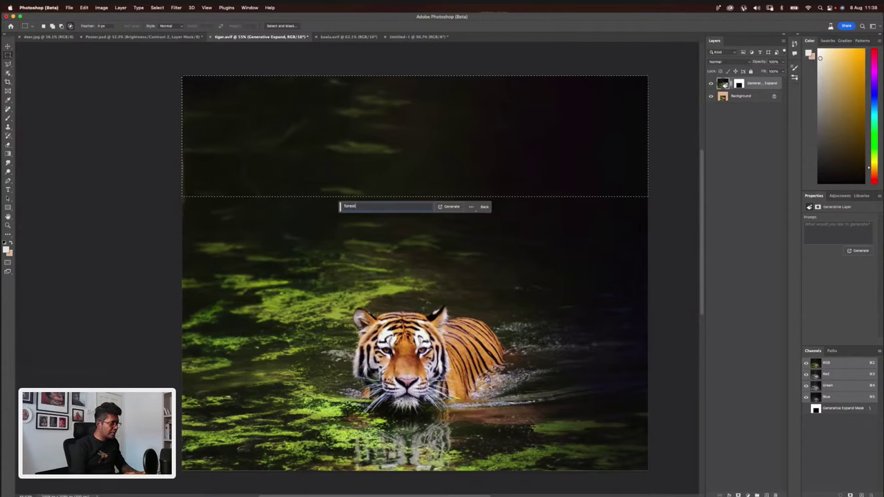
pyautogui.press('Return')
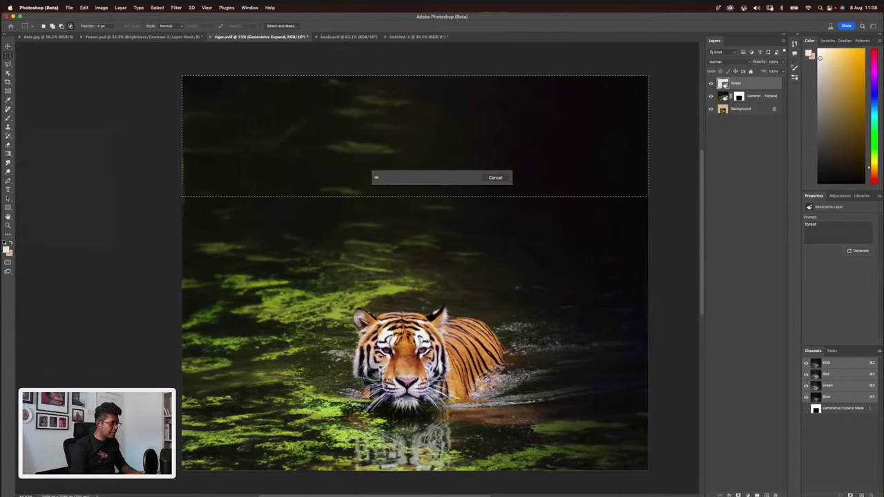
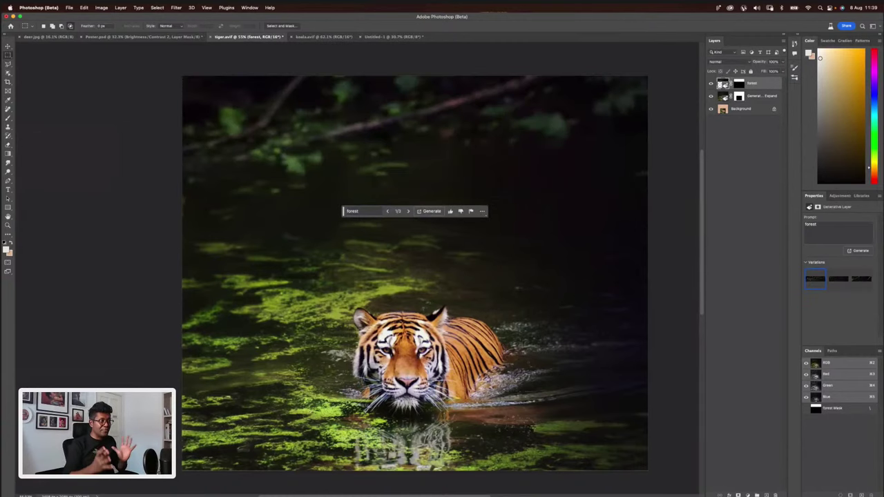
pyautogui.click(842, 281)
pyautogui.click(861, 279)
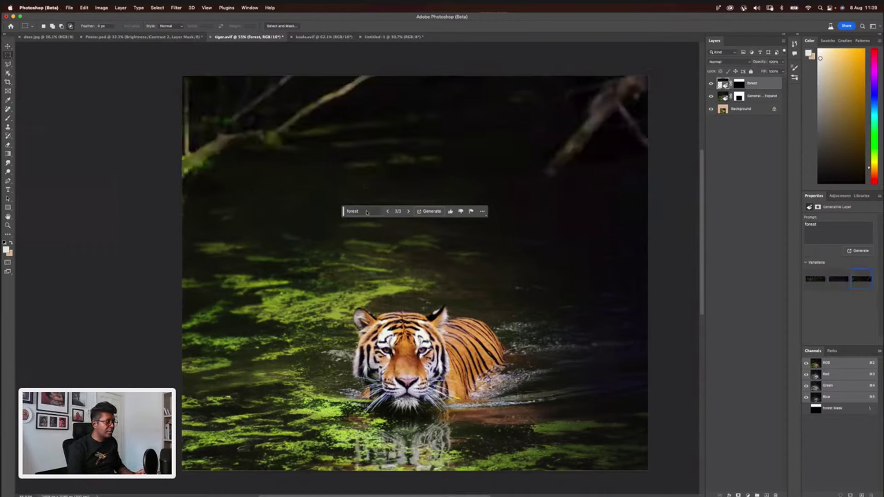
# - Regenerate the forest strip with the prompt "forest on fire" and choose the second variation
pyautogui.click(353, 211)
pyautogui.press('BackSpace')
pyautogui.write('f')
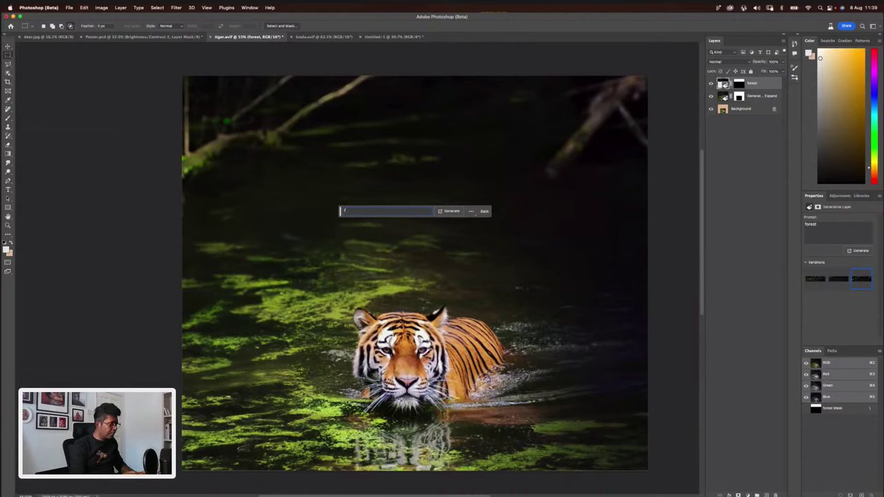
pyautogui.write('orest on fi')
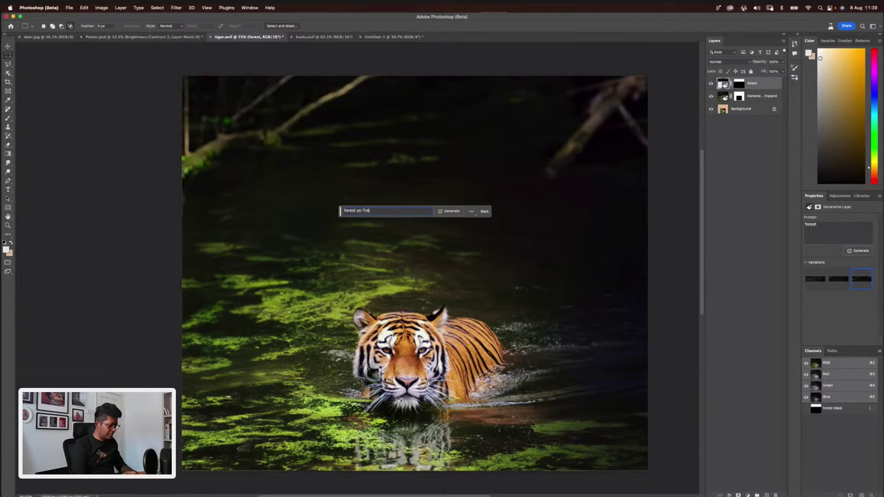
pyautogui.write('re')
pyautogui.press('Return')
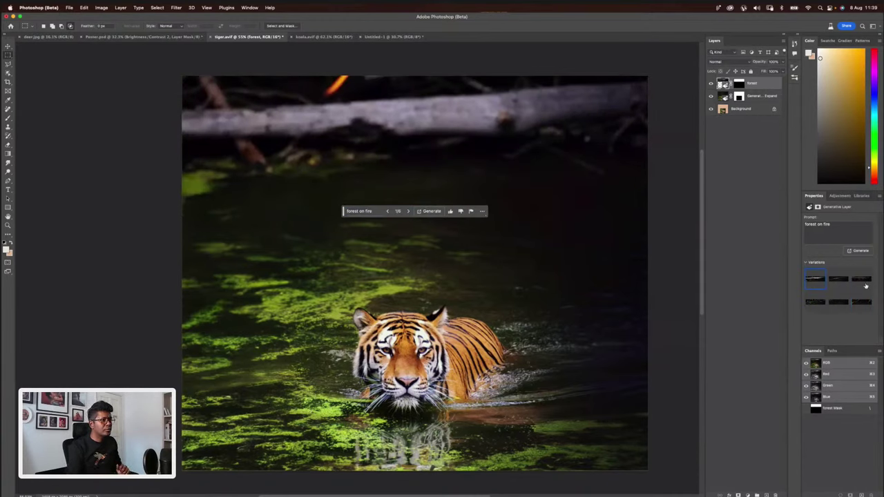
pyautogui.click(836, 281)
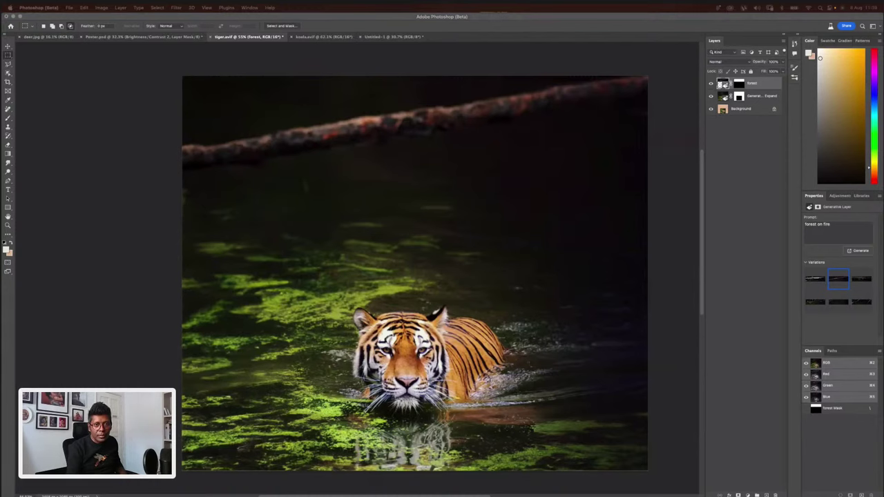
# - Place fire2.avif in the tiger document with its default raw settings and set its blend mode to Screen
pyautogui.moveTo(413, 223); pyautogui.dragTo(415, 210)
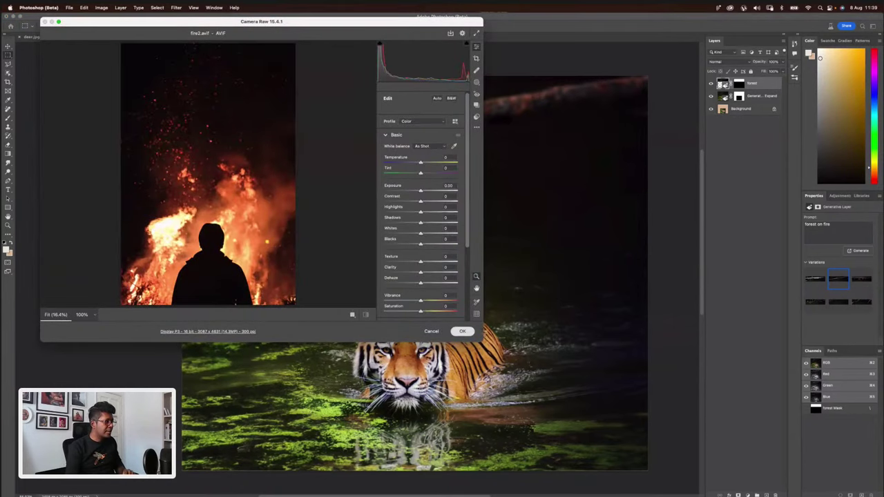
pyautogui.click(462, 331)
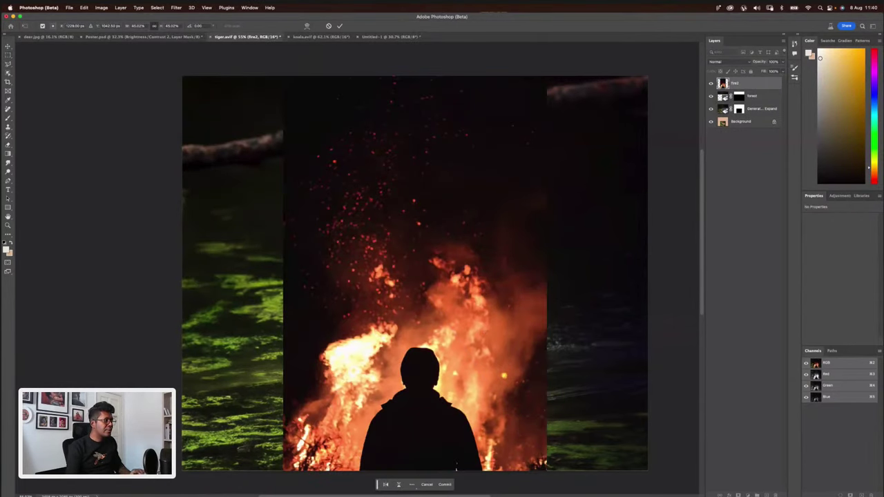
pyautogui.press('Return')
pyautogui.click(722, 62)
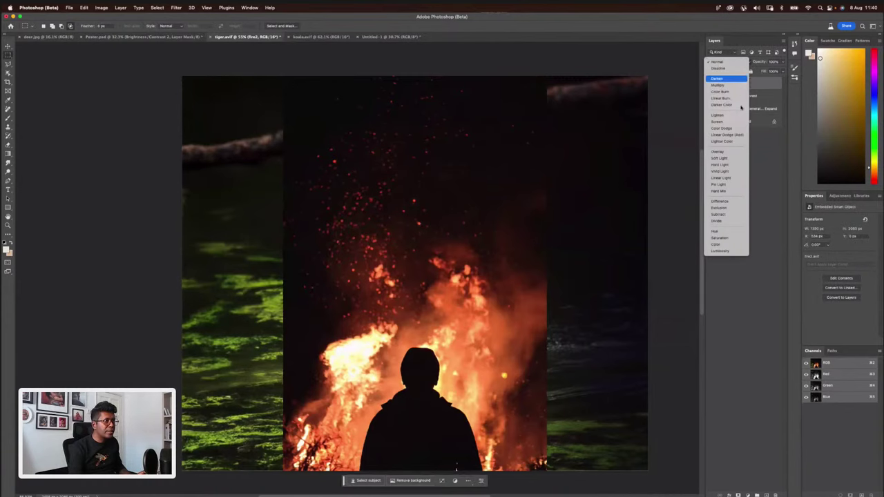
pyautogui.click(730, 120)
# - Move the fire image to the canvas's upper-left corner so its lower edge sits just above the tiger's head
pyautogui.hotkey('ctrl', 't')
pyautogui.moveTo(476, 371); pyautogui.dragTo(352, 196)
pyautogui.moveTo(402, 216); pyautogui.dragTo(517, 146)
pyautogui.moveTo(452, 127); pyautogui.dragTo(313, 192)
pyautogui.press('Return')
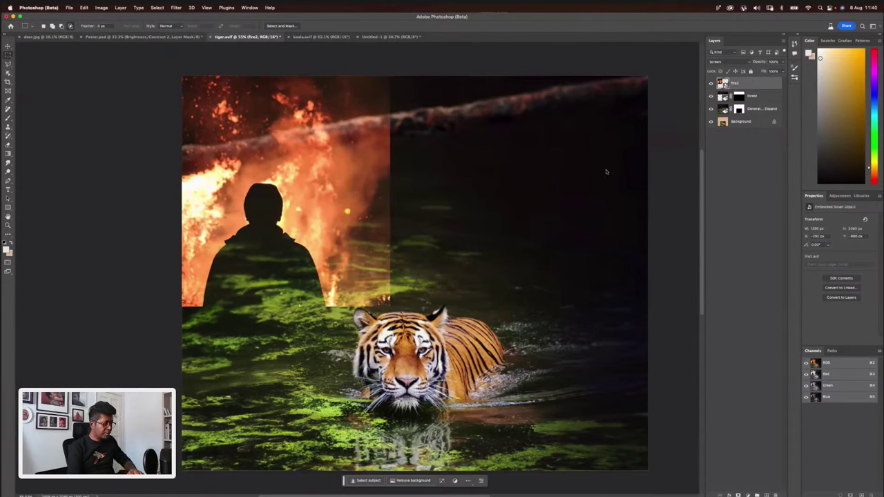
# - Apply a Levels adjustment to the fire layer, raising the black input level to about 35
pyautogui.press('super+l')
pyautogui.moveTo(565, 207); pyautogui.dragTo(568, 207)
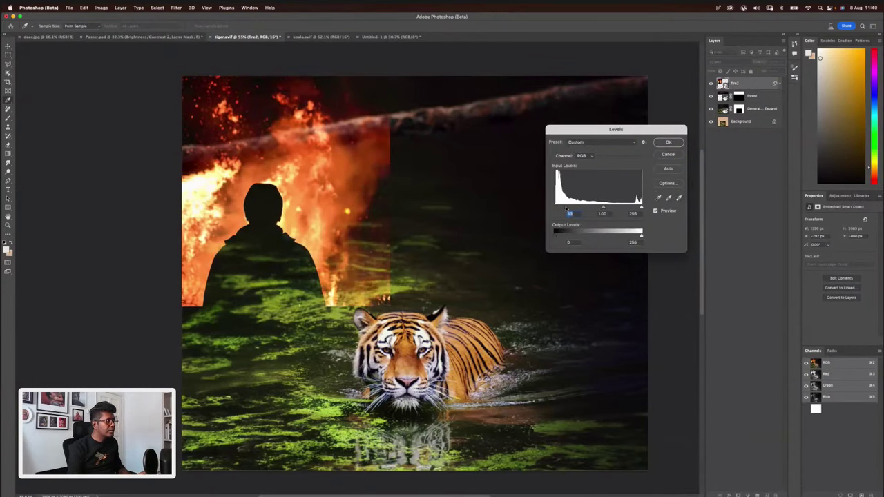
pyautogui.click(668, 143)
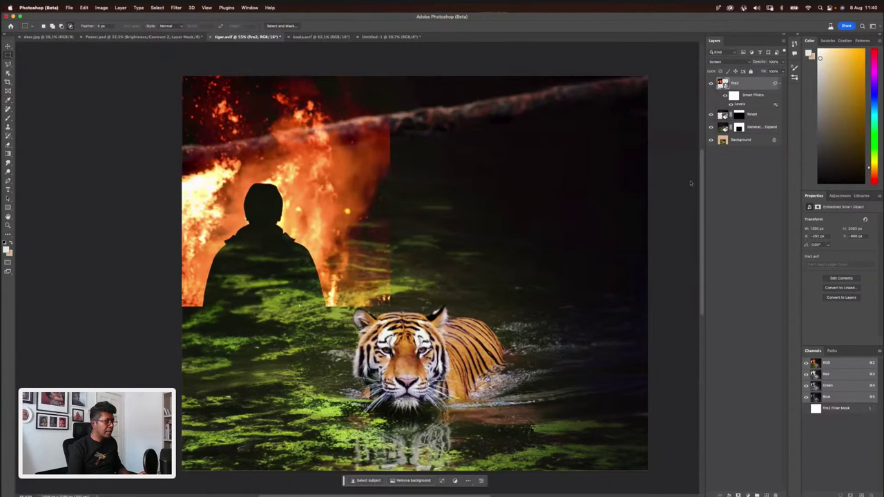
# - Add a layer mask to the fire layer and paint black with a soft brush over its right edge and lower part
pyautogui.press('super+alt+m')
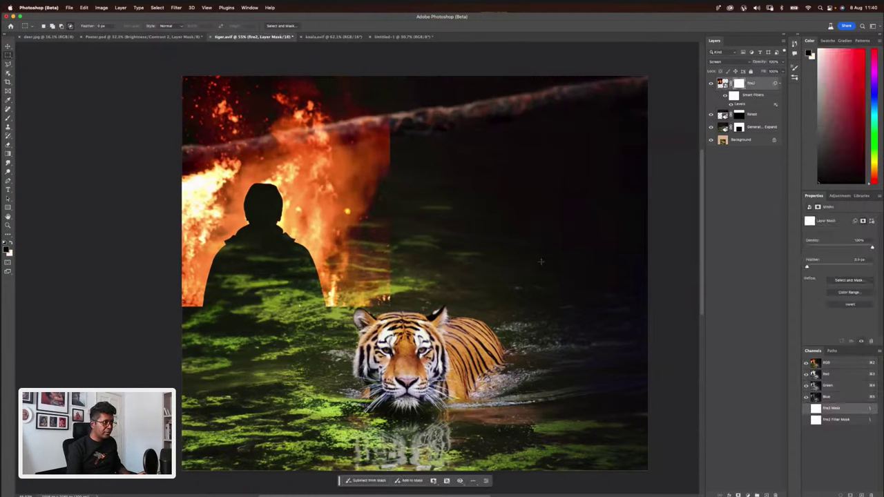
pyautogui.press('b')
pyautogui.press('[')
pyautogui.press('[')
pyautogui.press('[')
pyautogui.press('[')
pyautogui.press('[')
pyautogui.press('[')
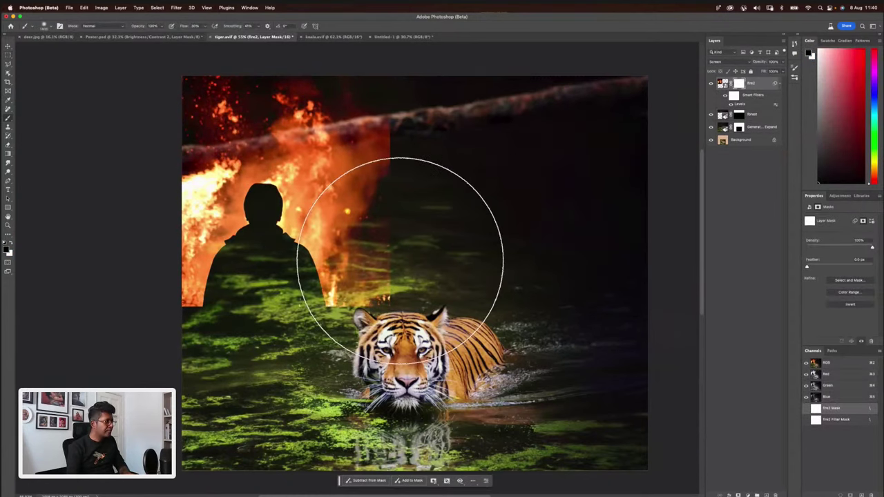
pyautogui.moveTo(355, 276); pyautogui.dragTo(404, 285)
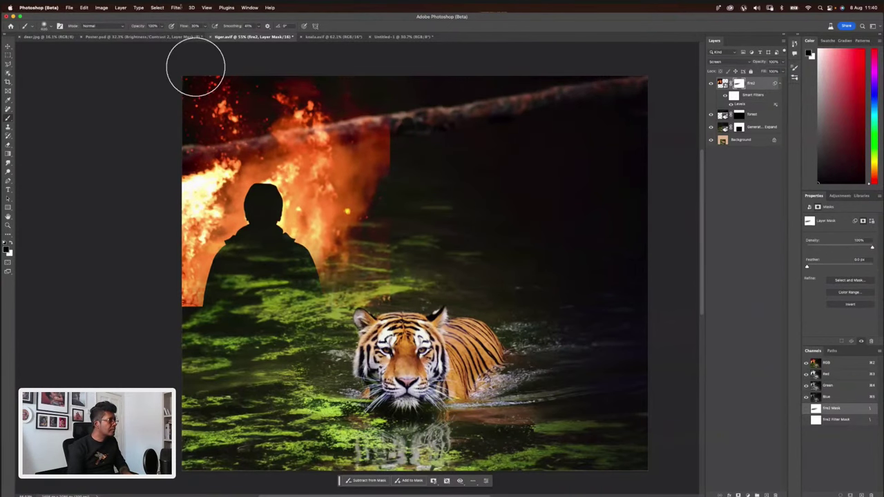
pyautogui.moveTo(221, 36); pyautogui.dragTo(206, 36)
pyautogui.moveTo(395, 286)
pyautogui.mouseDown()
pyautogui.moveTo(115, 324)
pyautogui.moveTo(469, 252)
pyautogui.moveTo(454, 196)
pyautogui.moveTo(396, 163)
pyautogui.moveTo(404, 130)
pyautogui.moveTo(388, 129)
pyautogui.moveTo(405, 124)
pyautogui.moveTo(424, 136)
pyautogui.moveTo(419, 225)
pyautogui.moveTo(104, 288)
pyautogui.moveTo(341, 245)
pyautogui.moveTo(439, 211)
pyautogui.moveTo(127, 244)
pyautogui.moveTo(401, 183)
pyautogui.moveTo(399, 162)
pyautogui.moveTo(407, 160)
pyautogui.moveTo(379, 178)
pyautogui.moveTo(130, 242)
pyautogui.moveTo(460, 185)
pyautogui.moveTo(237, 217)
pyautogui.moveTo(421, 174)
pyautogui.moveTo(289, 189)
pyautogui.moveTo(404, 156)
pyautogui.moveTo(394, 147)
pyautogui.moveTo(330, 170)
pyautogui.mouseUp()
# - Mask out the remaining fire below the branch with a smaller brush, following the branch's lower edge
pyautogui.press('[')
pyautogui.press('[')
pyautogui.press('[')
pyautogui.press('[')
pyautogui.press('[')
pyautogui.press('[')
pyautogui.press('[')
pyautogui.press('[')
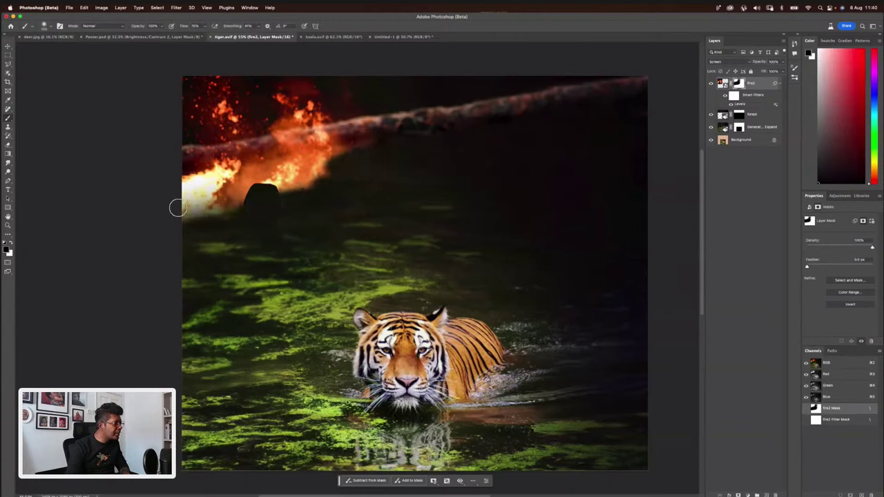
pyautogui.moveTo(173, 214)
pyautogui.mouseDown()
pyautogui.moveTo(203, 206)
pyautogui.moveTo(190, 187)
pyautogui.moveTo(168, 188)
pyautogui.moveTo(221, 181)
pyautogui.moveTo(188, 188)
pyautogui.moveTo(223, 202)
pyautogui.moveTo(313, 181)
pyautogui.moveTo(248, 185)
pyautogui.moveTo(389, 144)
pyautogui.moveTo(268, 181)
pyautogui.moveTo(369, 153)
pyautogui.moveTo(229, 182)
pyautogui.moveTo(338, 165)
pyautogui.moveTo(154, 204)
pyautogui.moveTo(199, 193)
pyautogui.moveTo(183, 189)
pyautogui.moveTo(301, 174)
pyautogui.moveTo(176, 182)
pyautogui.moveTo(320, 160)
pyautogui.mouseUp()
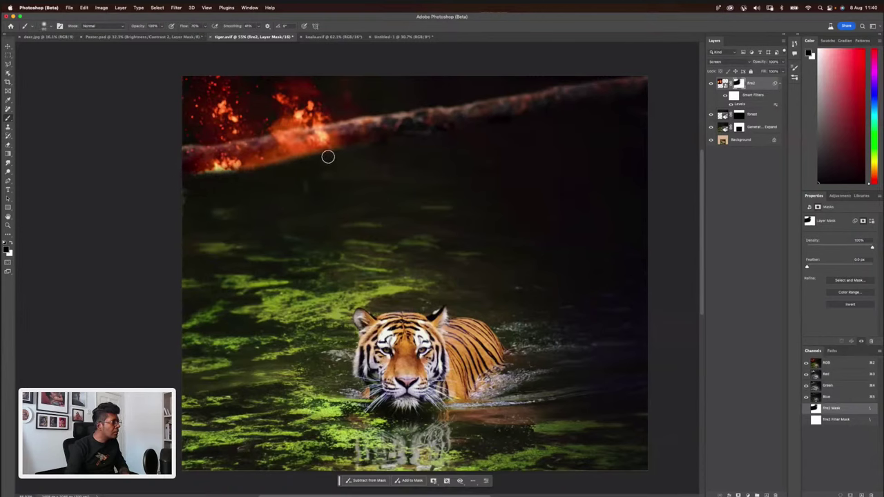
pyautogui.moveTo(349, 154); pyautogui.dragTo(209, 178)
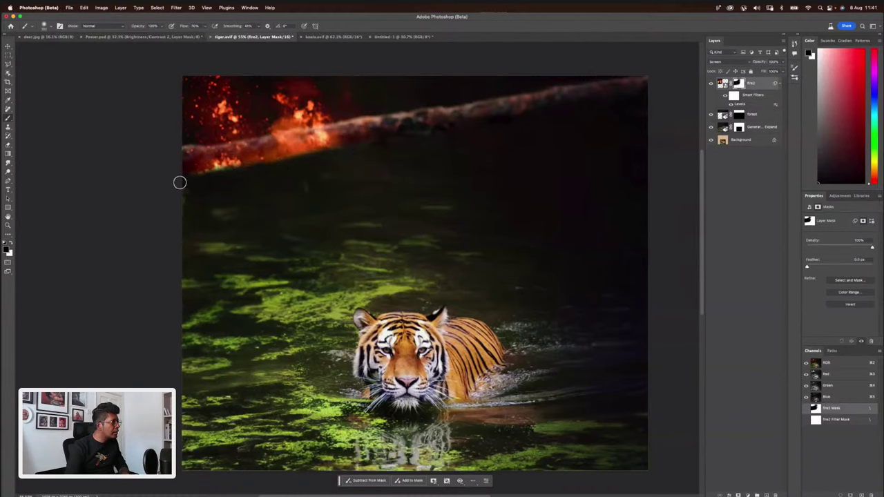
pyautogui.moveTo(180, 177); pyautogui.dragTo(289, 163)
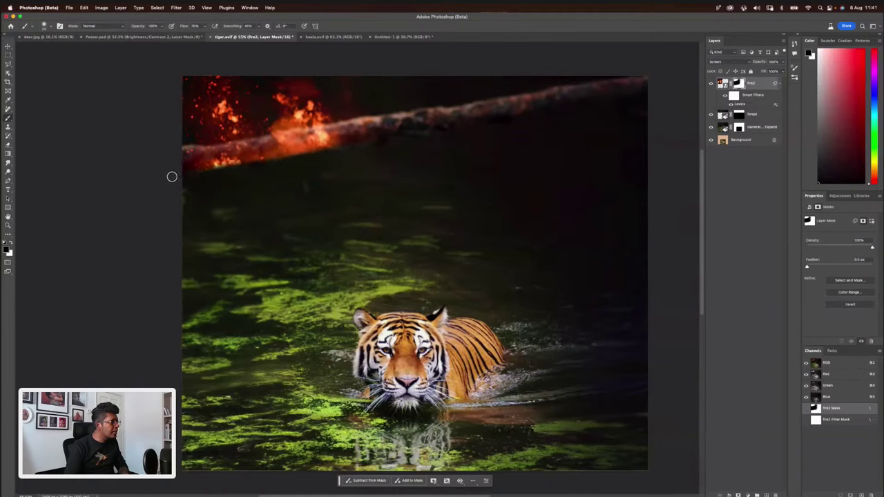
pyautogui.moveTo(277, 162); pyautogui.dragTo(354, 149)
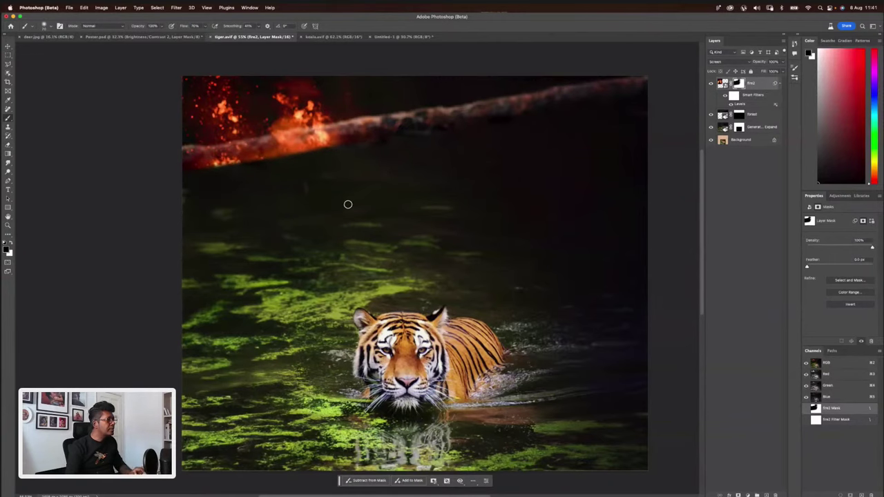
# - Add a Brightness/Contrast adjustment clipped to the fire layer and lower its brightness
pyautogui.scroll(-3, 347, 203)
pyautogui.scroll(1, 596, 181)
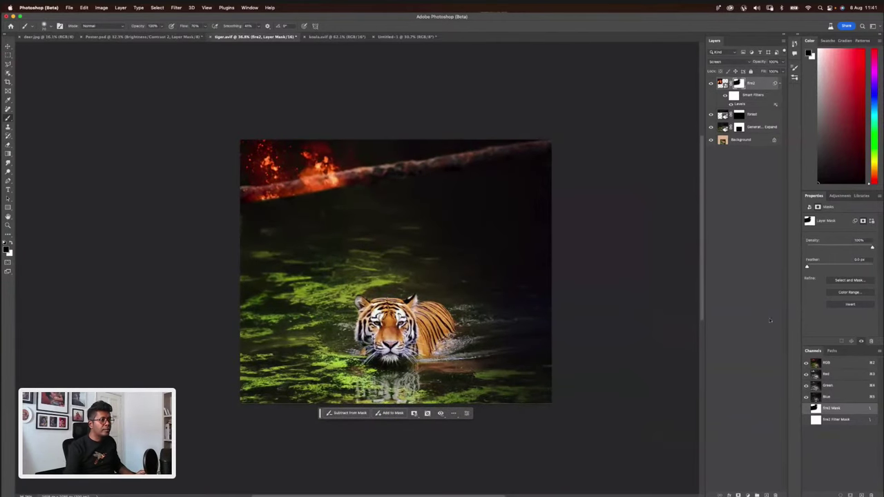
pyautogui.click(748, 495)
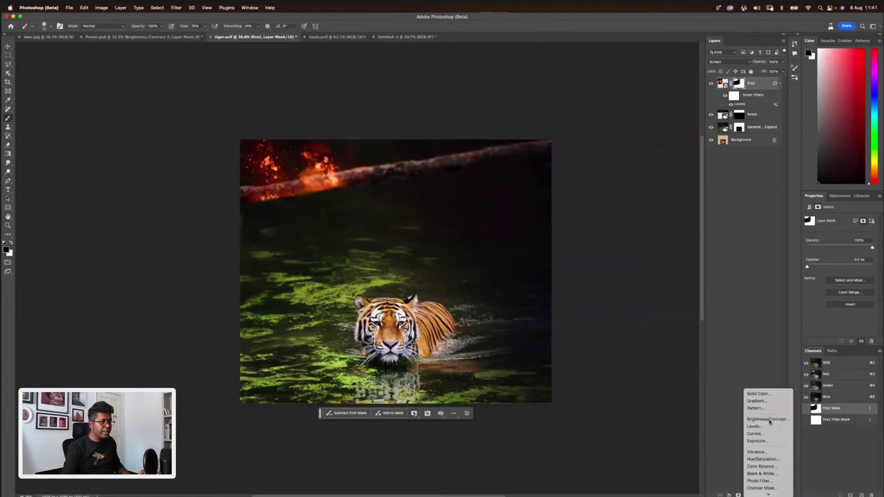
pyautogui.click(770, 419)
pyautogui.keyDown('alt'); pyautogui.click(762, 91); pyautogui.keyUp('alt')
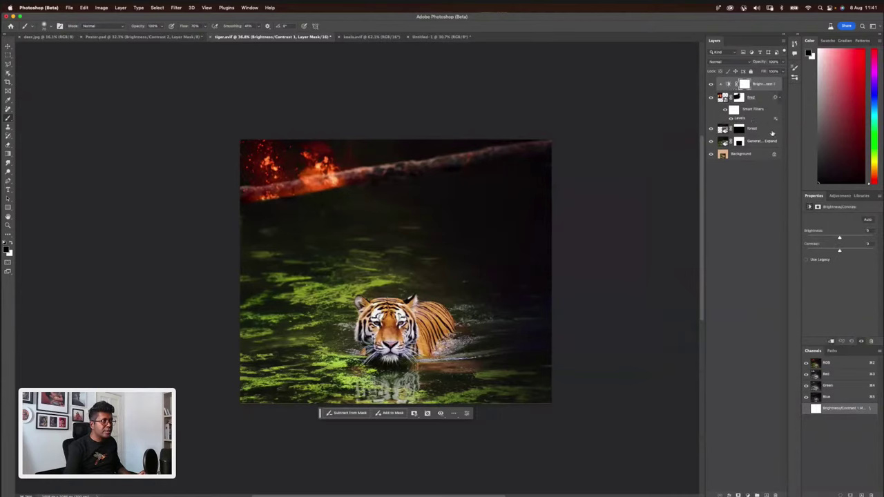
pyautogui.moveTo(839, 238); pyautogui.dragTo(824, 238)
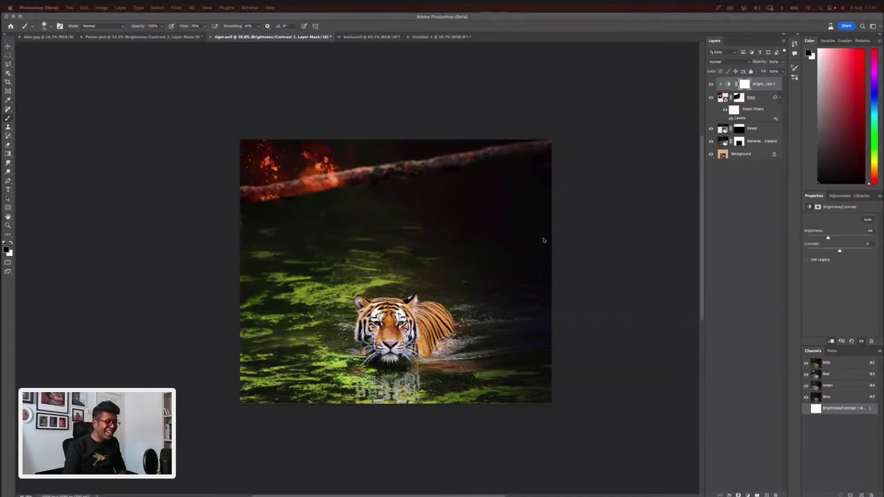
pyautogui.click(403, 192)
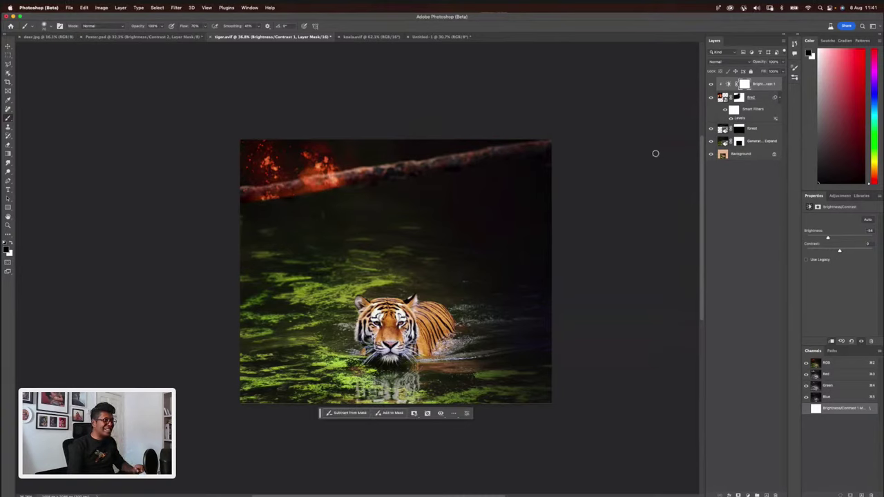
# - Reduce the fire2 layer's opacity to 92% and check the blend across the whole image
pyautogui.press('v')
pyautogui.click(758, 94)
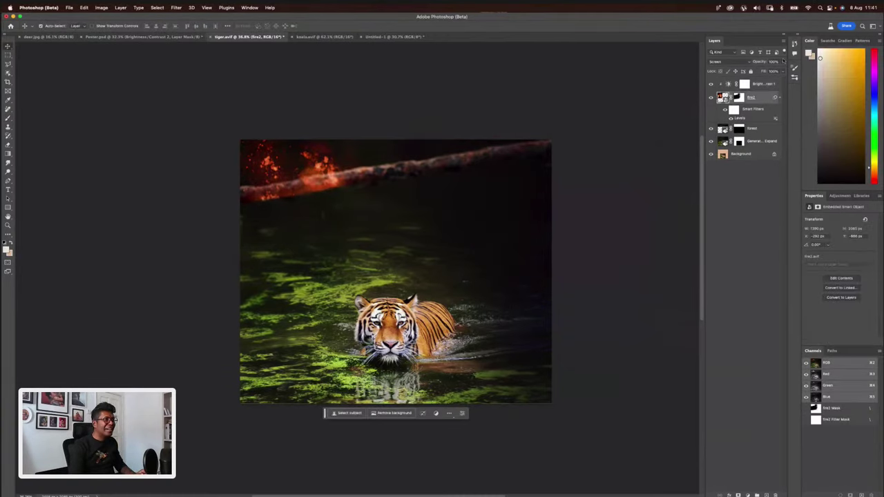
pyautogui.press('3')
pyautogui.moveTo(775, 71); pyautogui.dragTo(780, 71)
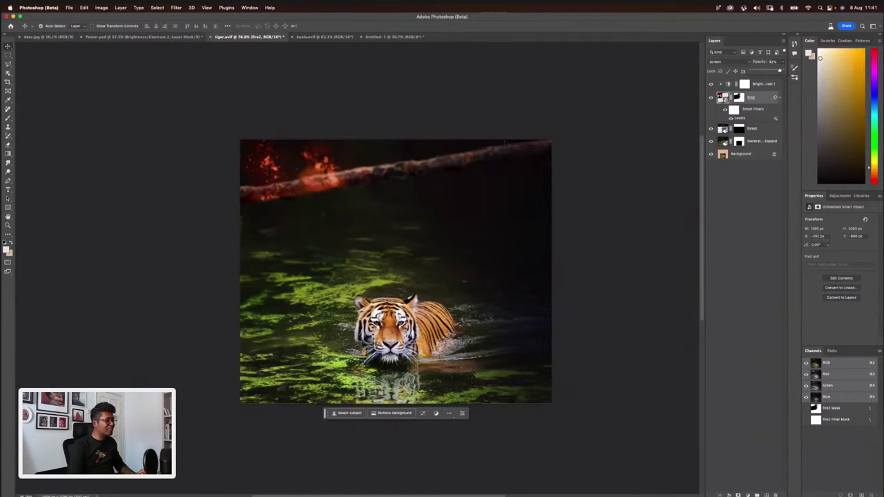
pyautogui.scroll(-3, 506, 142)
pyautogui.scroll(3, 505, 142)
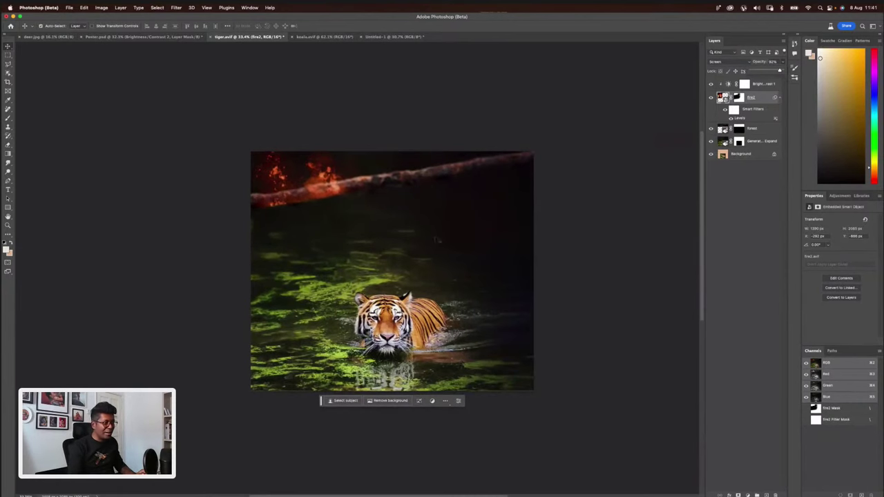
pyautogui.scroll(1, 424, 257)
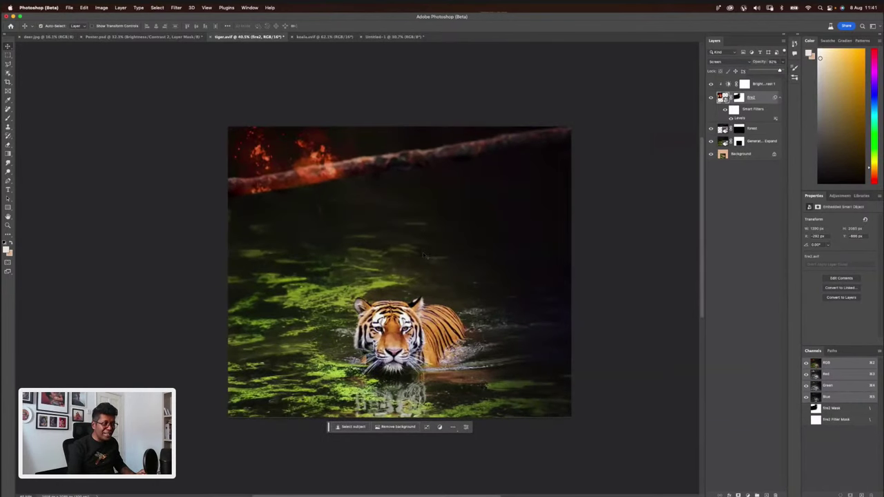
pyautogui.scroll(1, 423, 252)
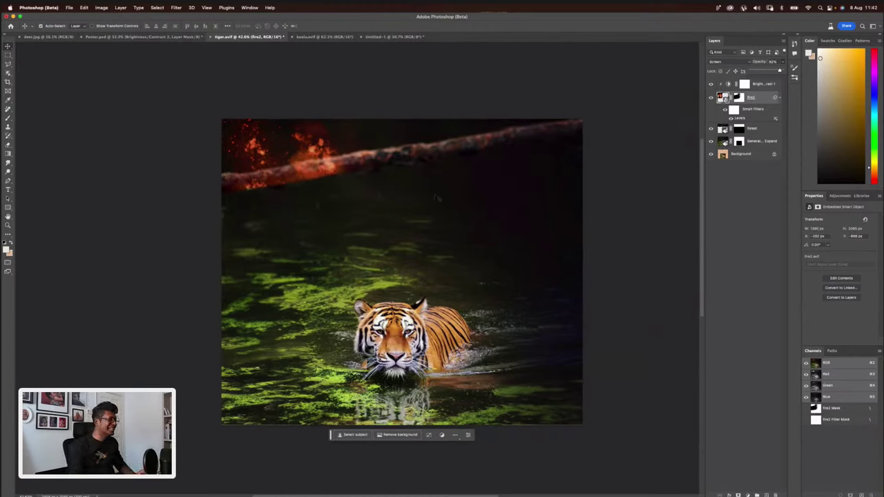
# - Group the forest and fire2 layers with the clipped adjustment and name the group Opt1
pyautogui.click(525, 212)
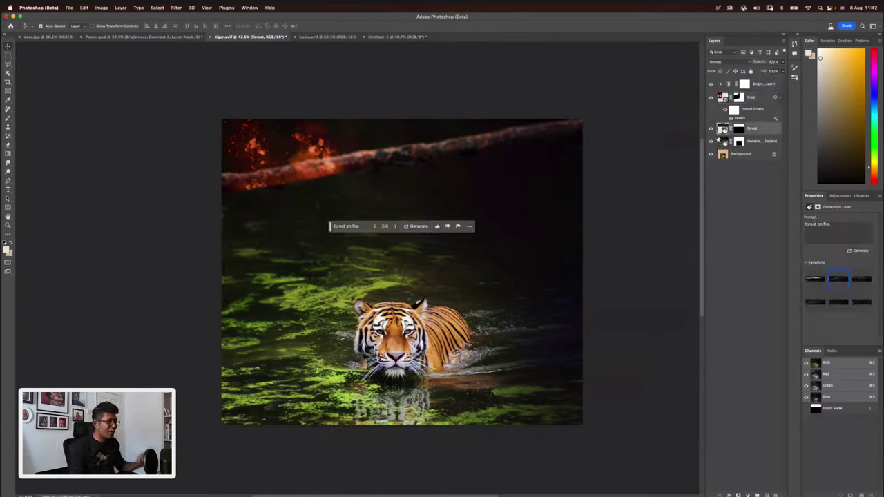
pyautogui.click(757, 142)
pyautogui.click(760, 130)
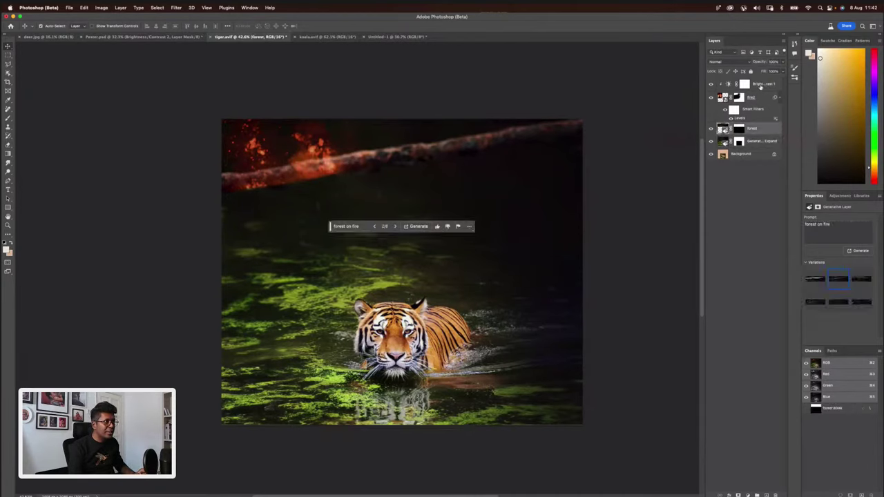
pyautogui.keyDown('shift'); pyautogui.click(763, 98); pyautogui.keyUp('shift')
pyautogui.press('super+g')
pyautogui.click(711, 81)
pyautogui.click(711, 81)
pyautogui.doubleClick(738, 82)
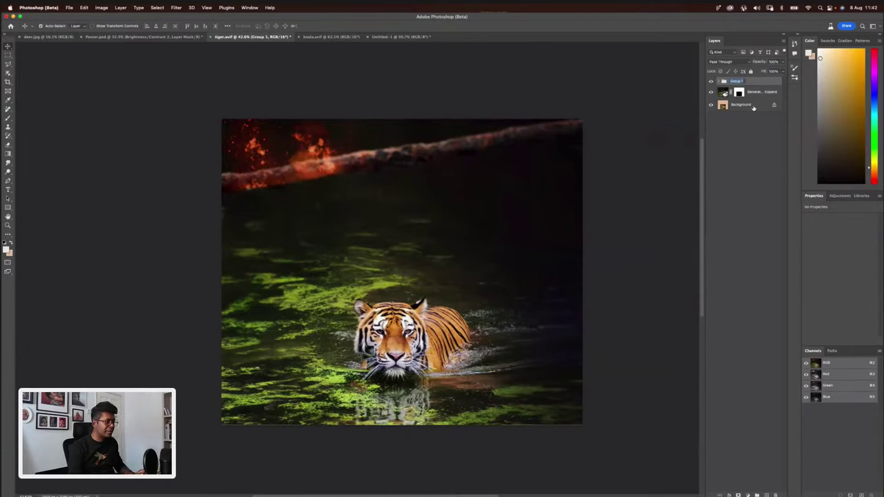
pyautogui.write('Opt1')
pyautogui.press('Return')
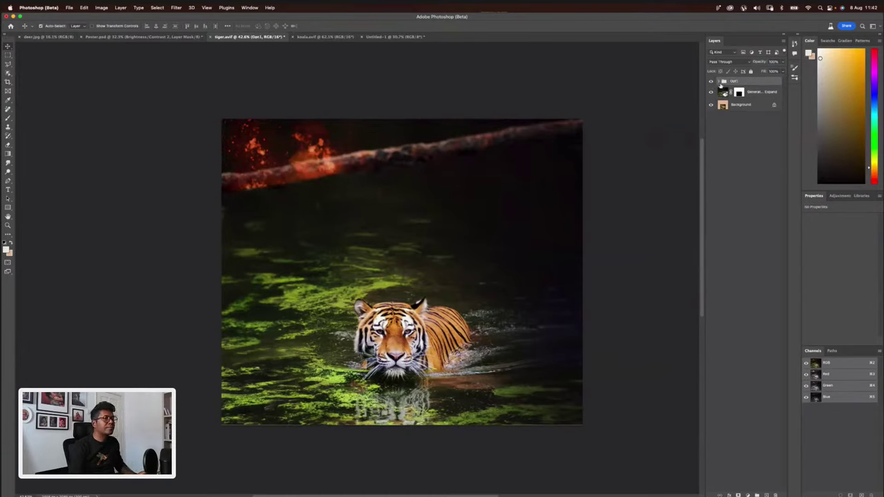
# - Hide the Opt1 group, select the dark water area above the tiger across the full width, and generate a fill with the prompt "land"
pyautogui.click(711, 82)
pyautogui.click(724, 92)
pyautogui.press('m')
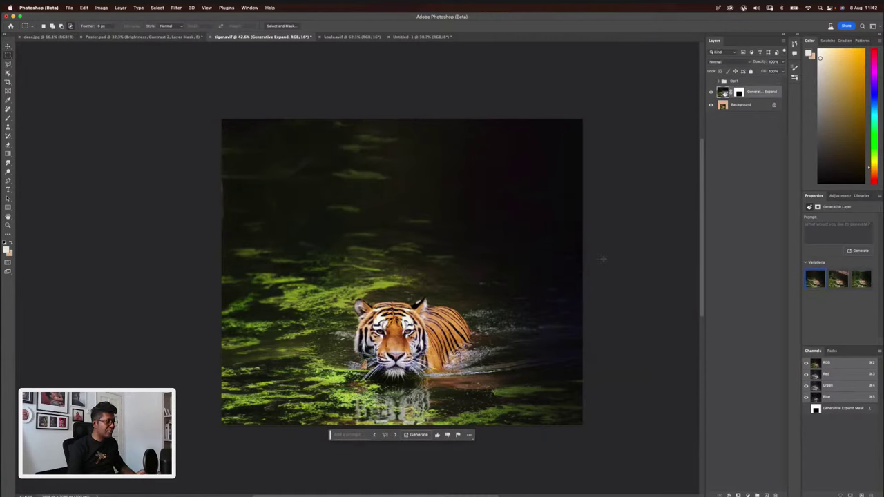
pyautogui.moveTo(600, 107); pyautogui.dragTo(187, 243)
pyautogui.click(351, 255)
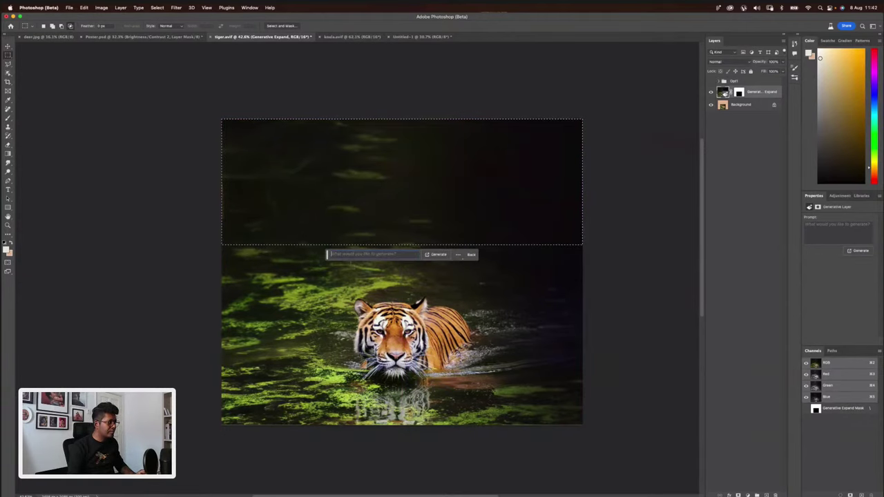
pyautogui.press('Return')
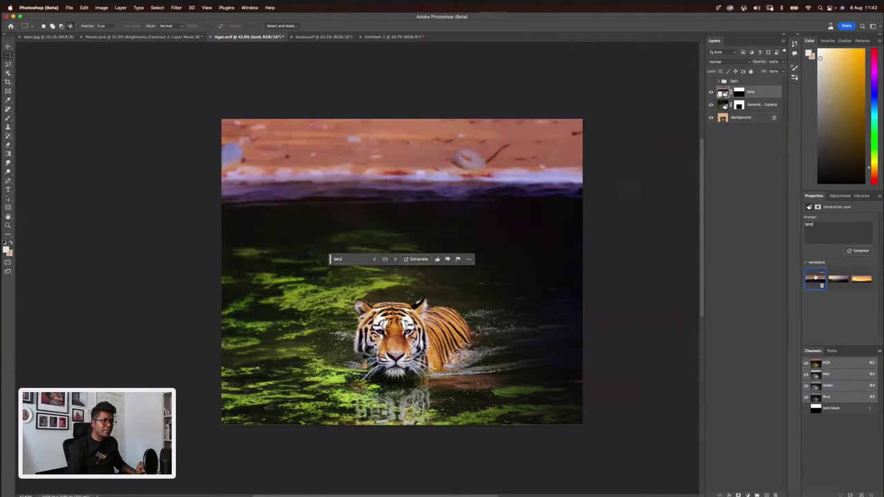
# - Compare the three "land" variations and return to the first one
pyautogui.click(837, 282)
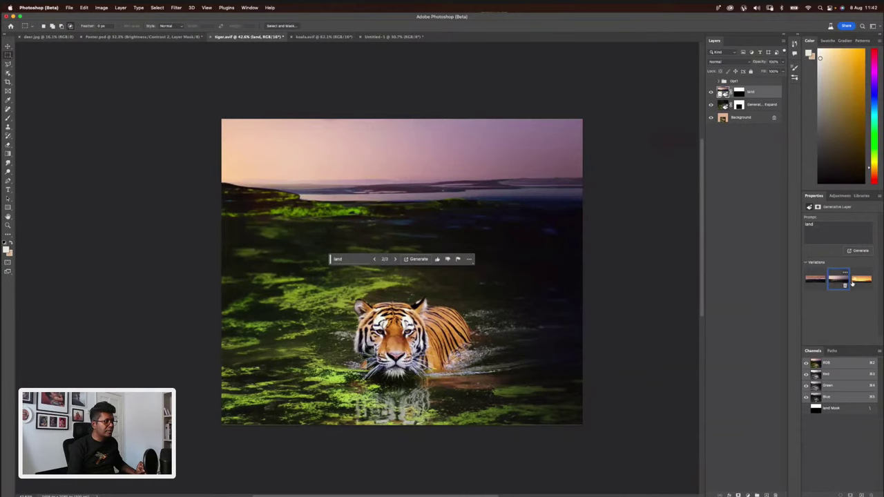
pyautogui.click(855, 283)
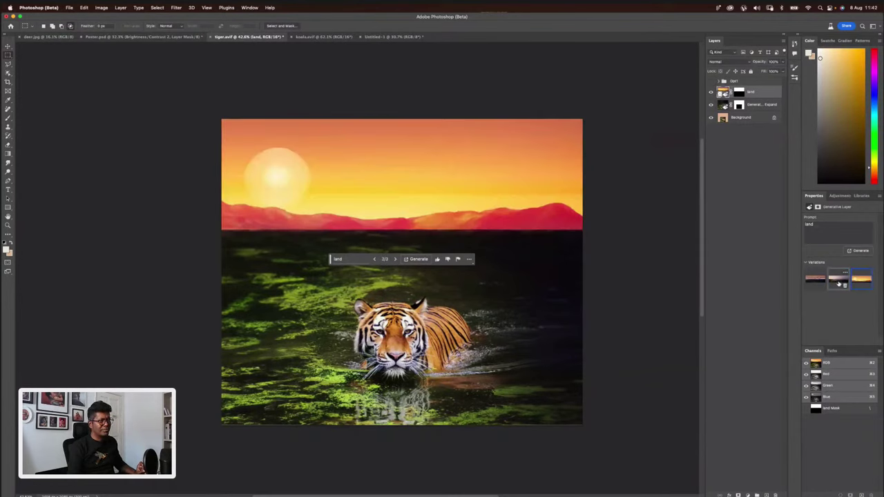
pyautogui.click(839, 282)
pyautogui.click(817, 281)
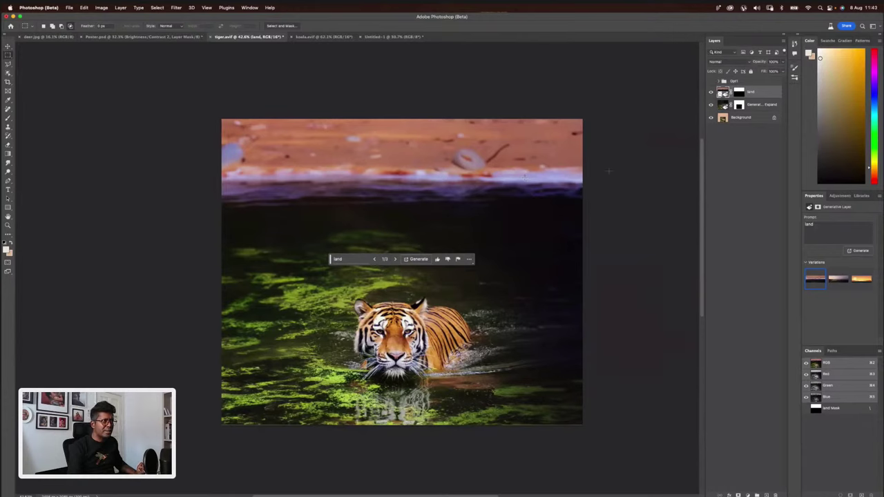
# - Regenerate the area with the prompt "misty forest" and choose the third variation
pyautogui.click(358, 259)
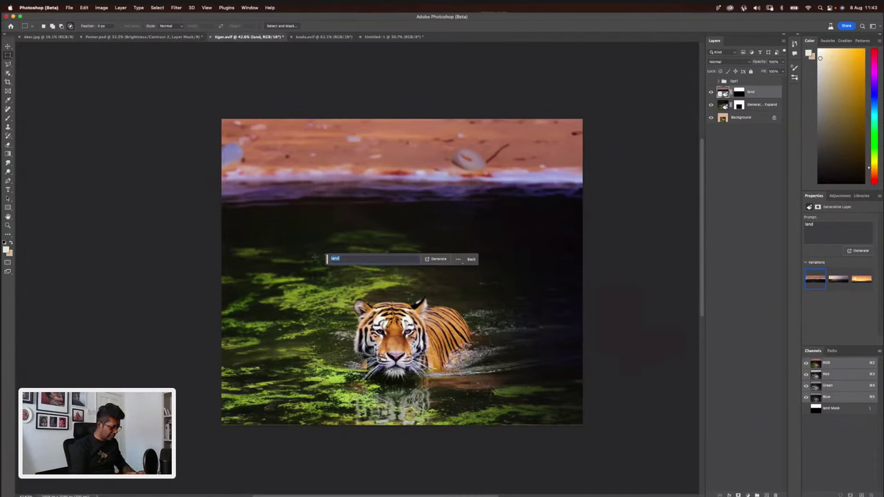
pyautogui.write('s')
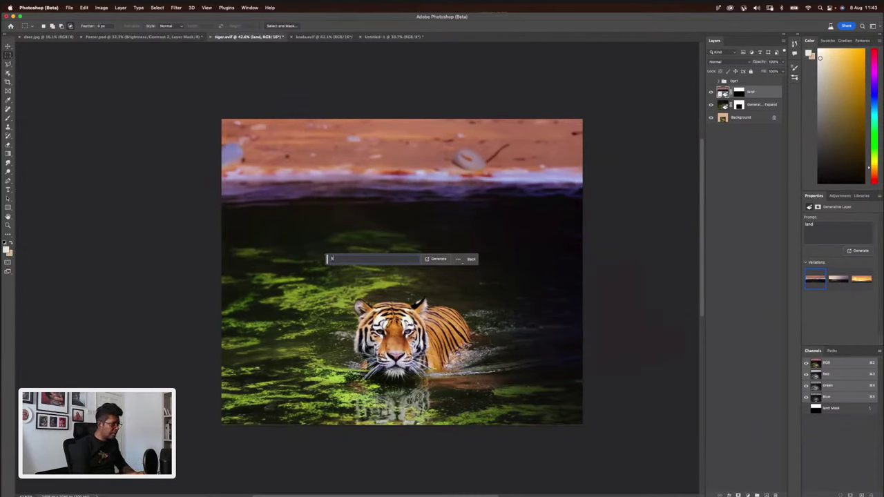
pyautogui.write('sno')
pyautogui.write('y')
pyautogui.write(' forest')
pyautogui.press('Return')
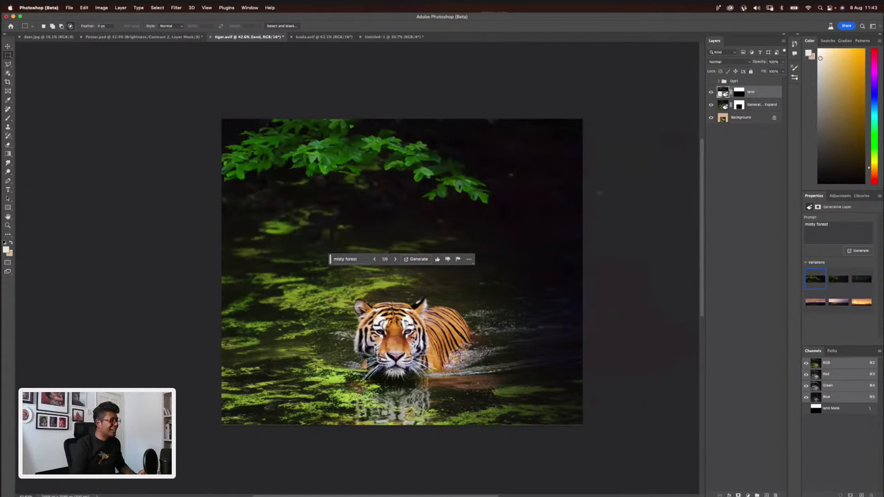
pyautogui.click(839, 279)
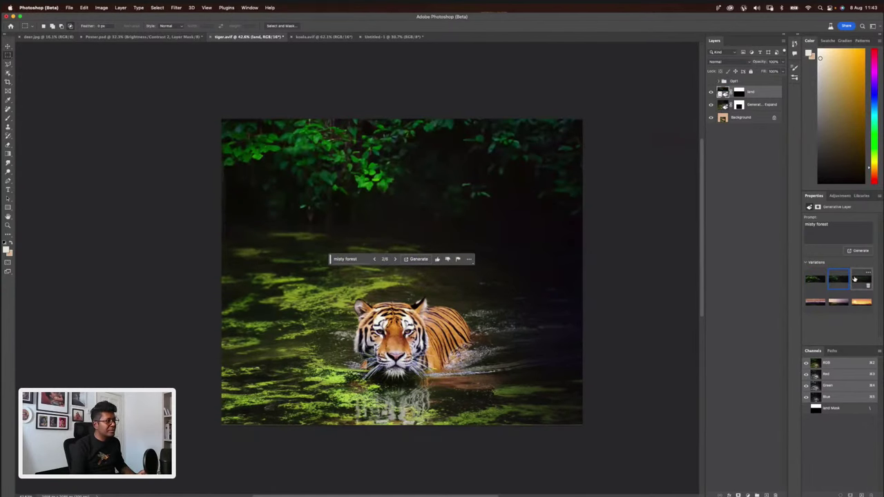
pyautogui.click(855, 279)
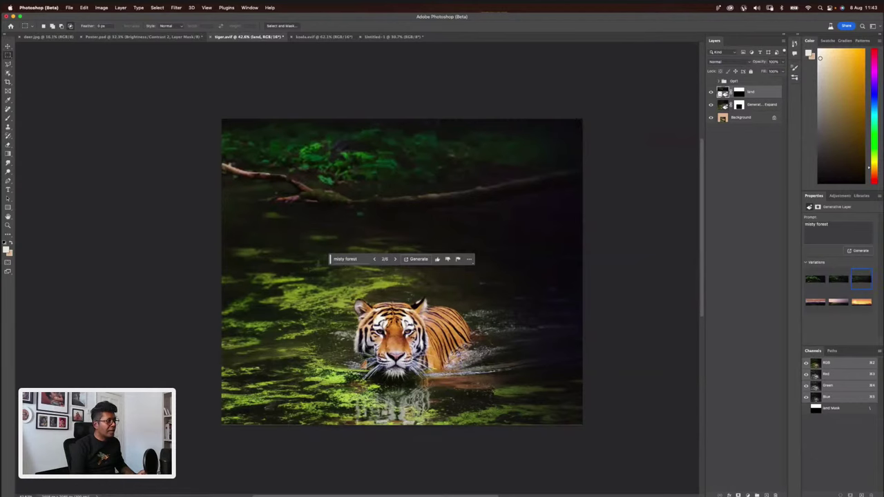
# - Regenerate the area above the tiger with the prompt "misty forest with fire" and compare the third and second variations
pyautogui.click(360, 260)
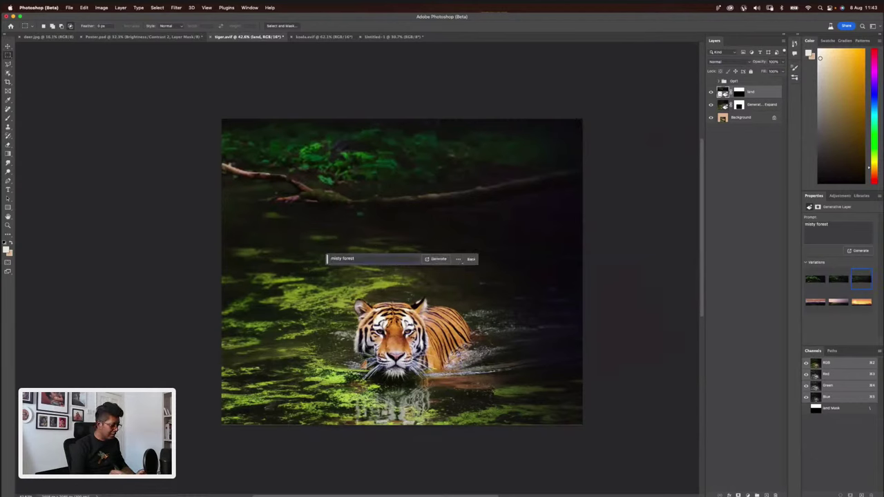
pyautogui.write('with f')
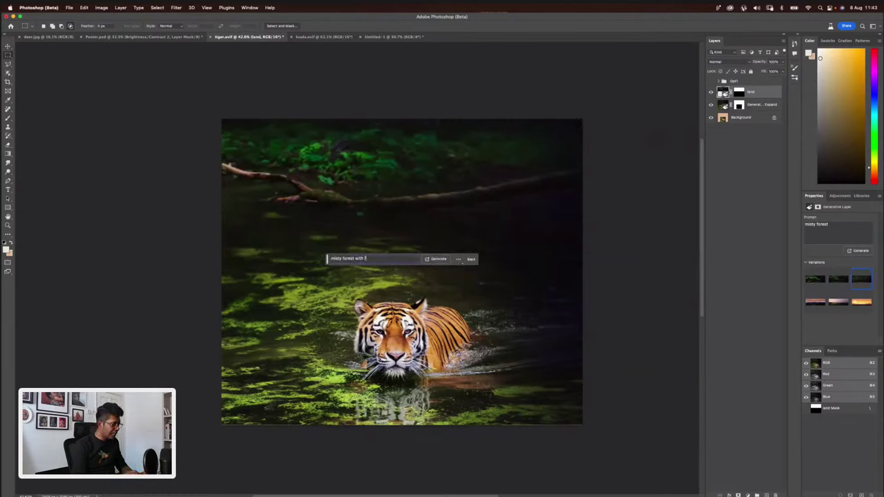
pyautogui.write('ire')
pyautogui.press('Return')
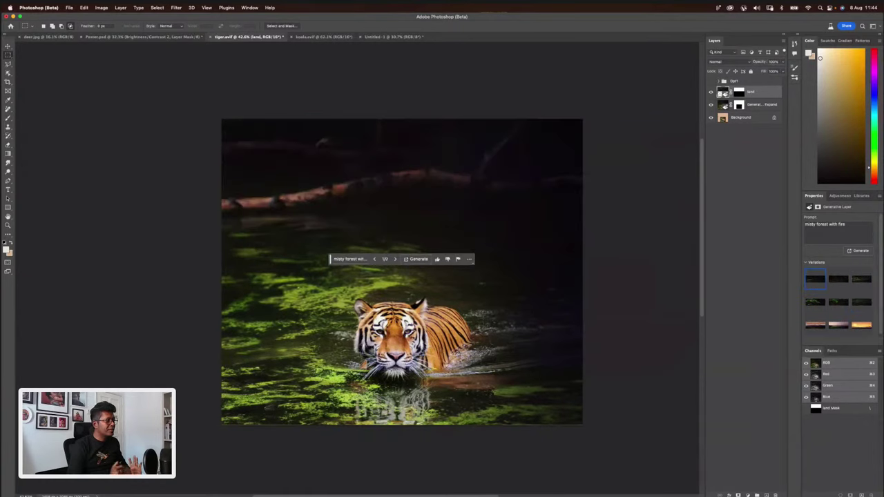
pyautogui.click(855, 279)
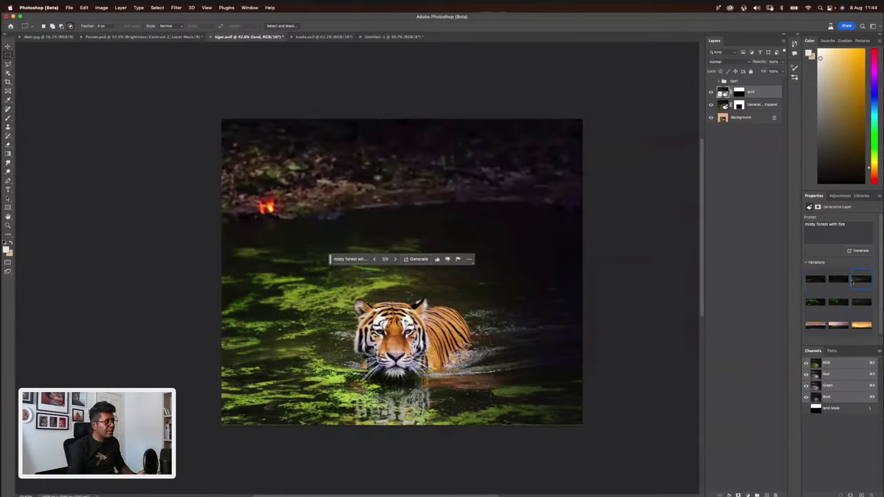
pyautogui.click(838, 280)
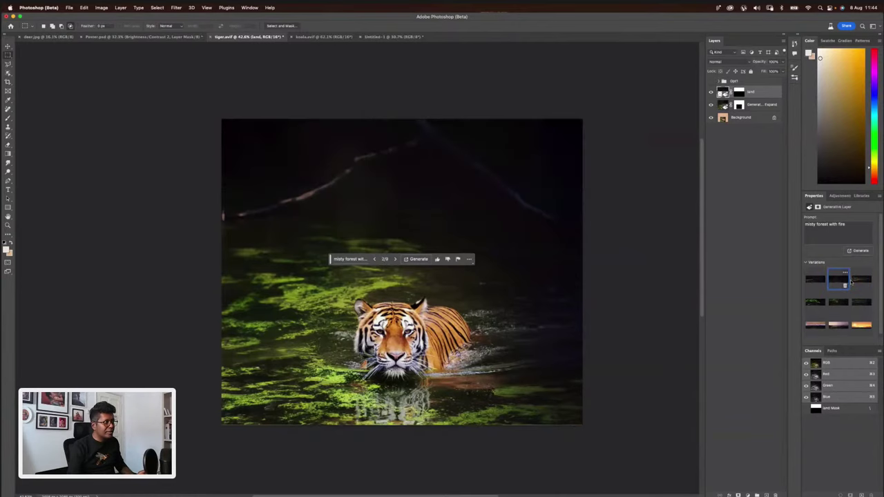
# - Regenerate the area with the prompt "massive fire in the forest", view the second variation and settle on the first
pyautogui.click(341, 261)
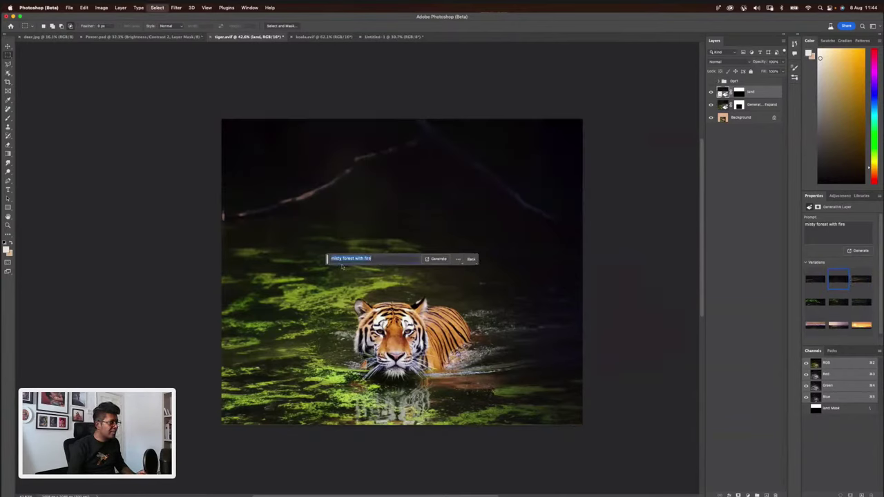
pyautogui.write('massive')
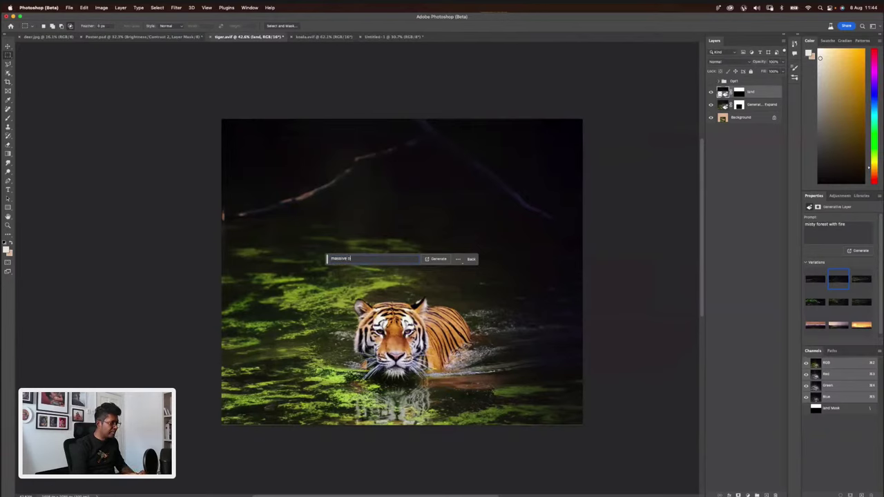
pyautogui.write(' fire in the forest')
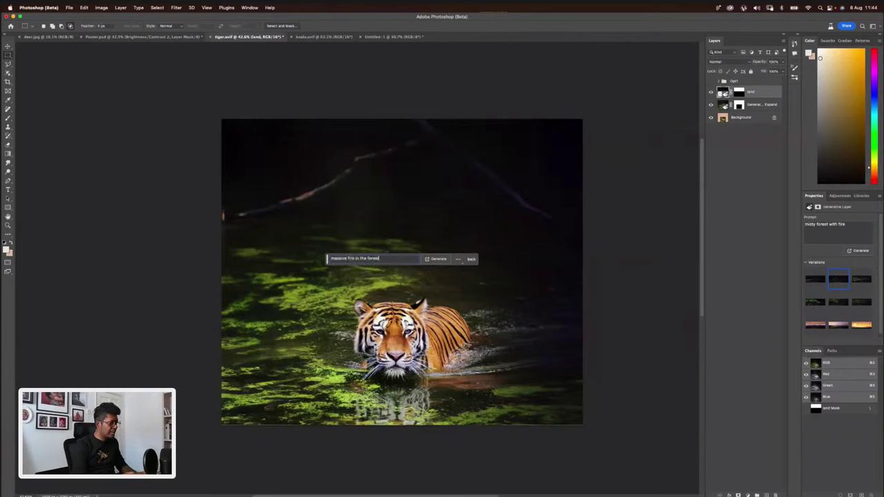
pyautogui.press('Return')
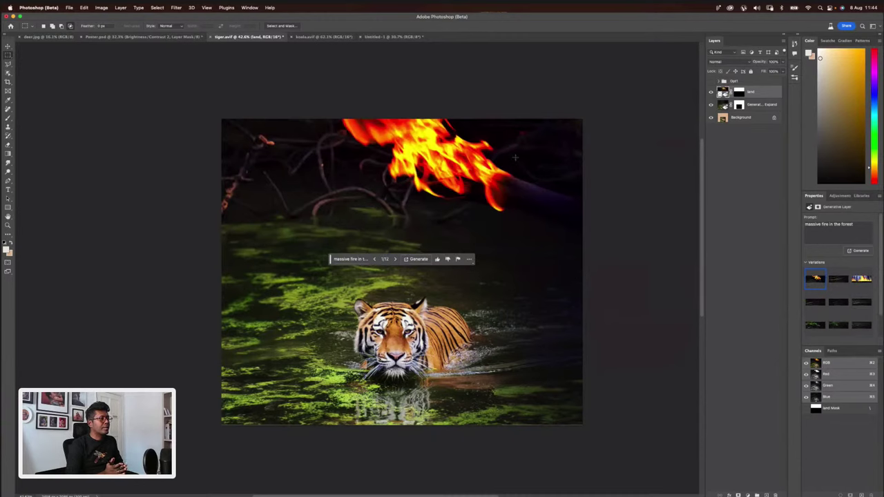
pyautogui.click(839, 279)
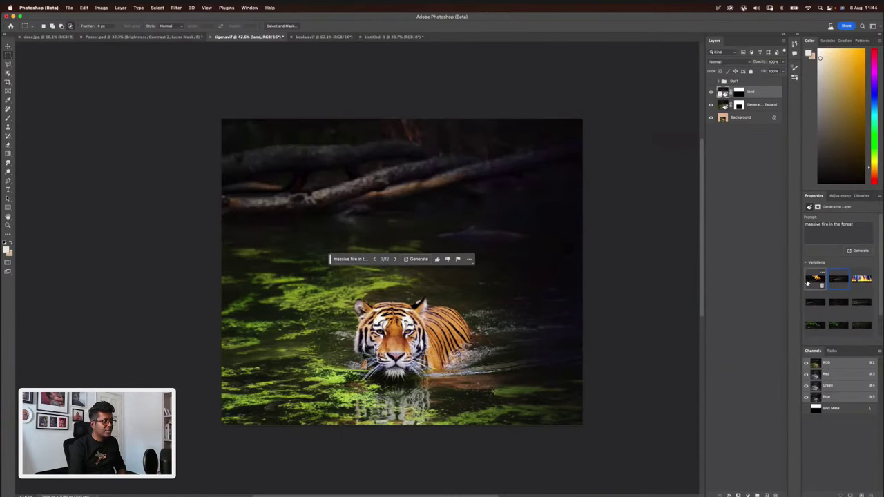
pyautogui.click(815, 279)
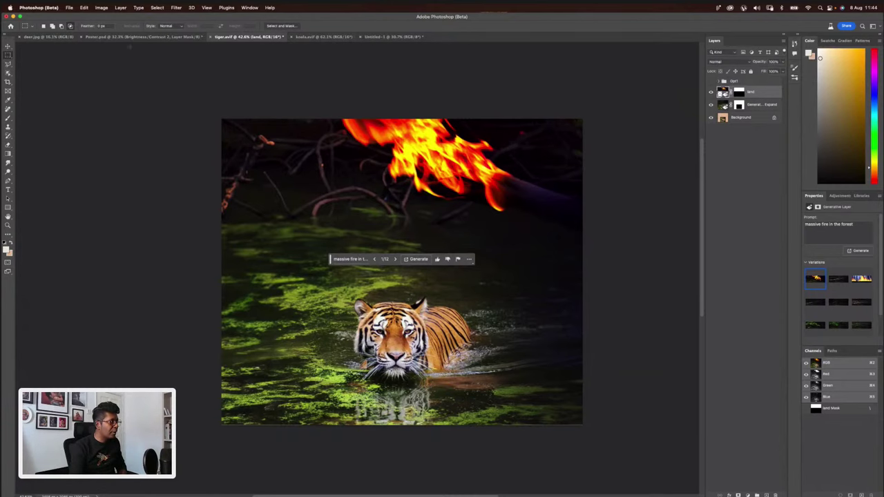
# - Review the open deer, poster, tiger and koala documents and the "Time's Up for Wildlife" banner one after another
pyautogui.click(38, 39)
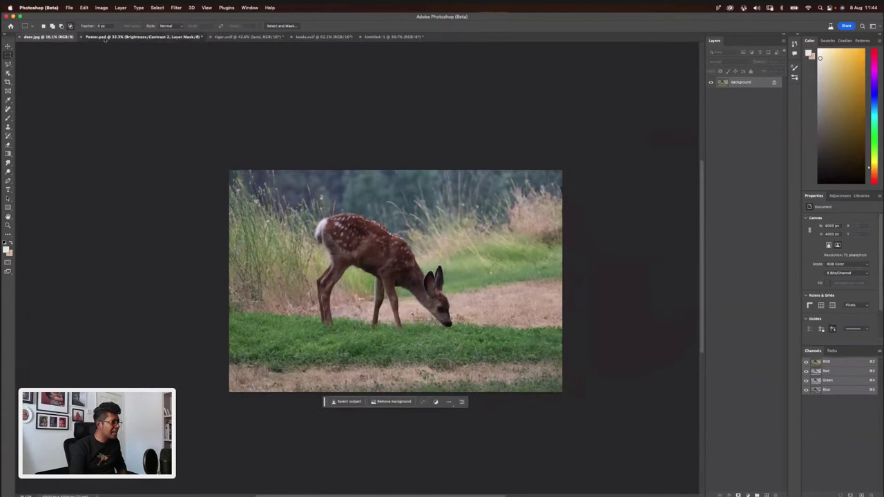
pyautogui.click(105, 38)
pyautogui.click(257, 37)
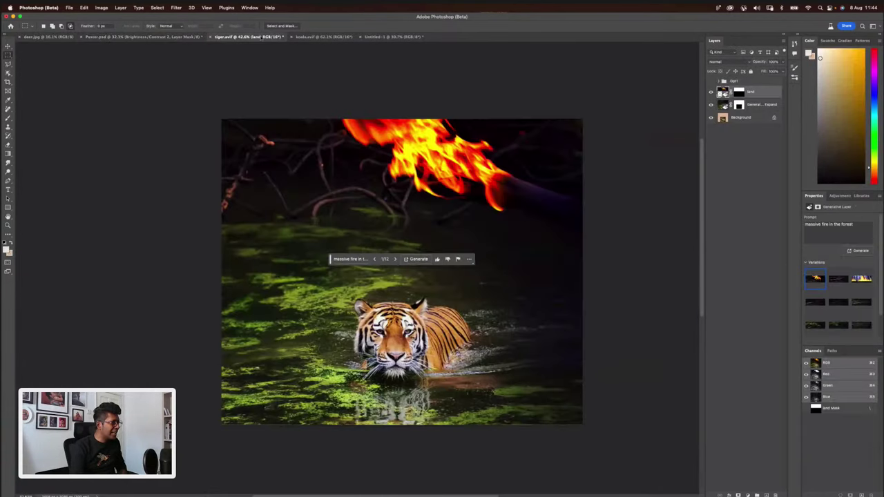
pyautogui.click(323, 36)
pyautogui.click(393, 37)
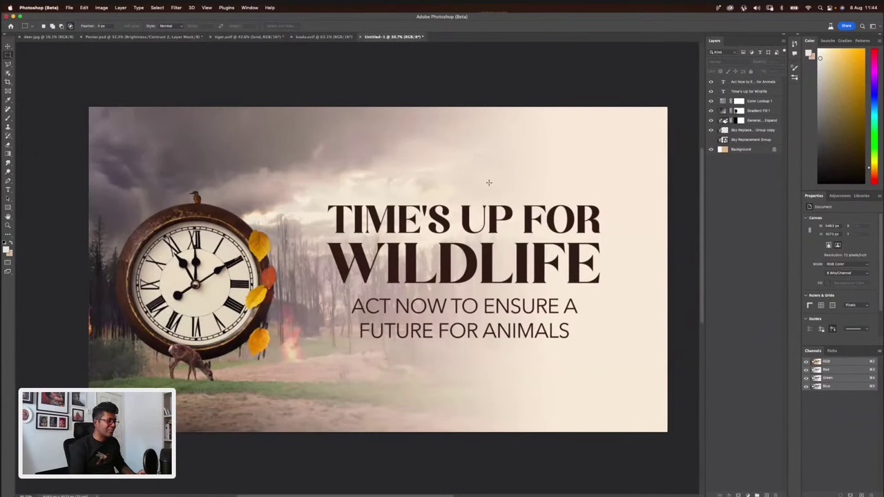
pyautogui.press('super+minus')
pyautogui.press('super+equal')
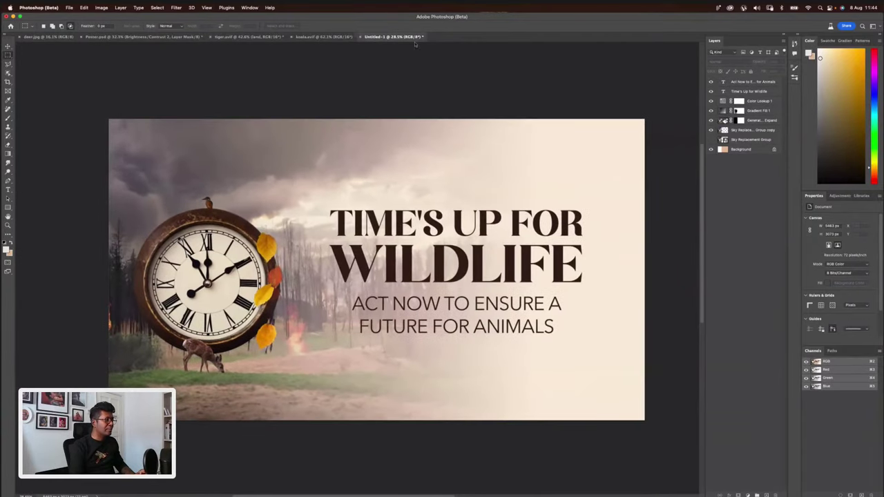
pyautogui.click(325, 37)
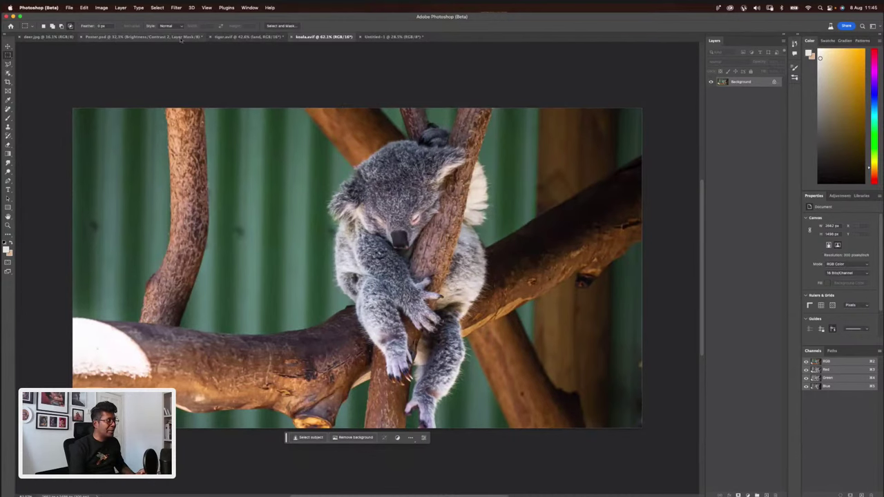
pyautogui.click(48, 37)
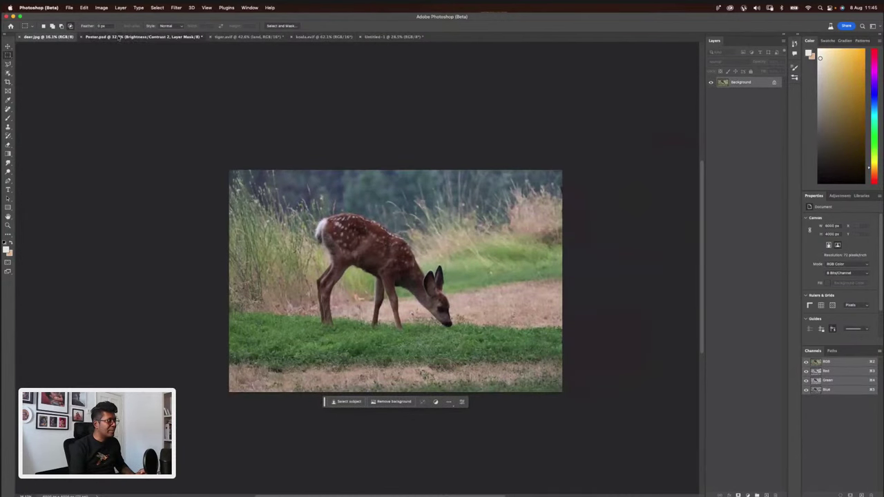
pyautogui.click(119, 37)
pyautogui.click(226, 37)
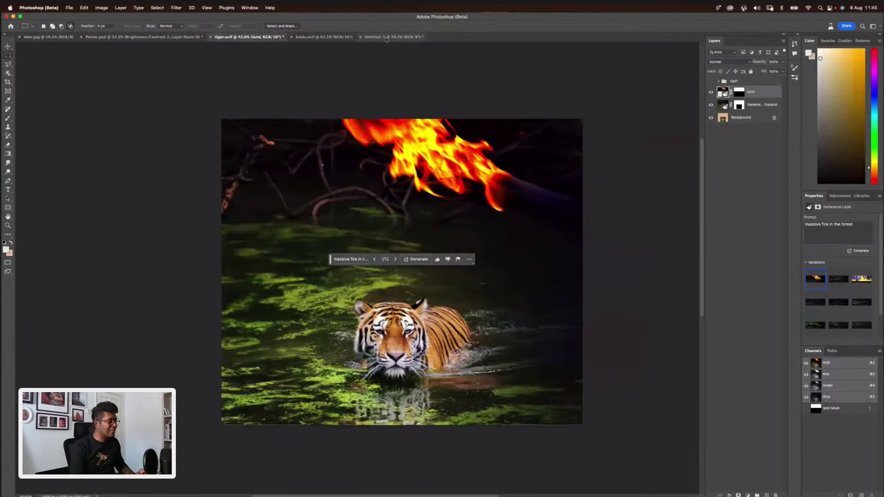
pyautogui.click(391, 37)
# - In Poster.psd, collapse and hide group 8, and reveal the alternative deer scenes in groups 1 to 7 one by one
pyautogui.click(142, 37)
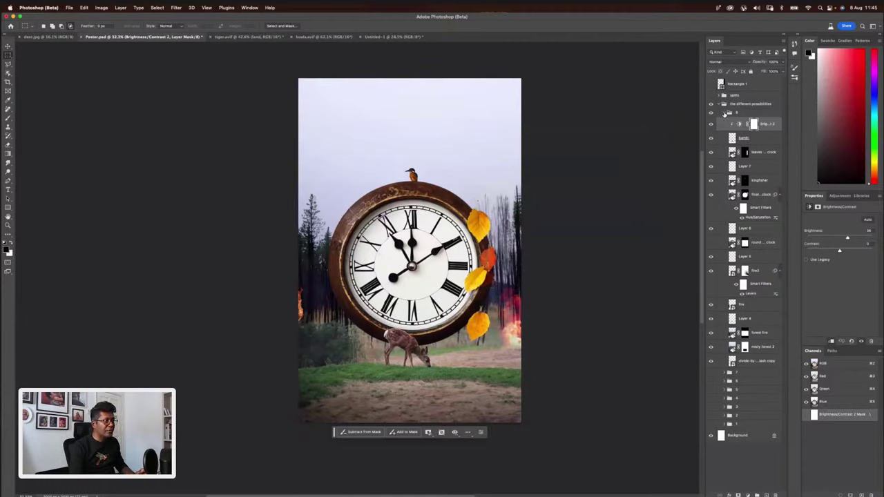
pyautogui.click(724, 113)
pyautogui.click(711, 173)
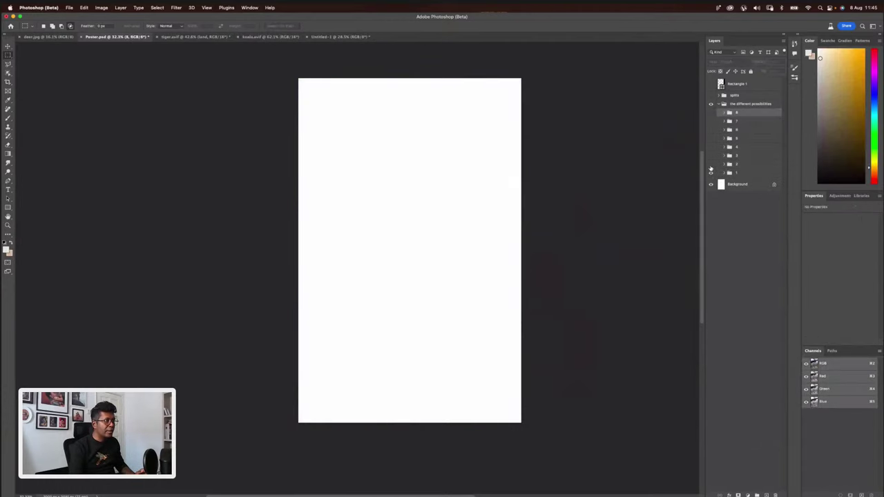
pyautogui.click(712, 165)
pyautogui.click(711, 165)
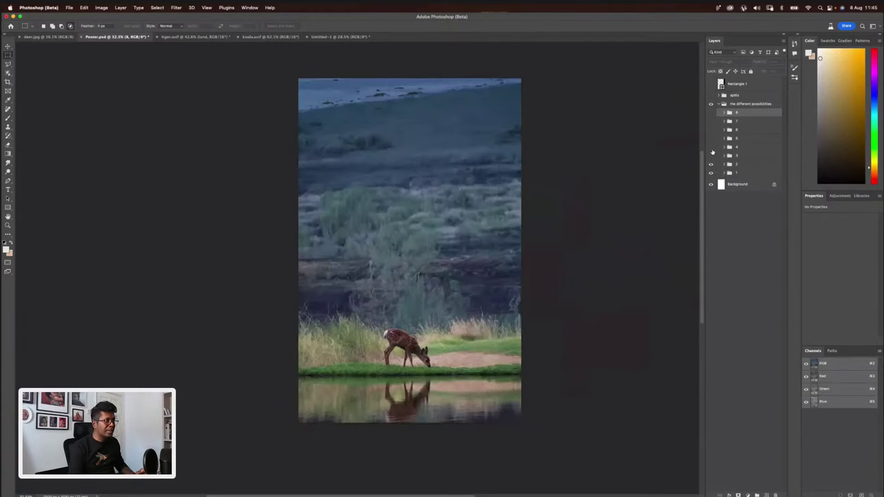
pyautogui.click(712, 156)
pyautogui.click(712, 148)
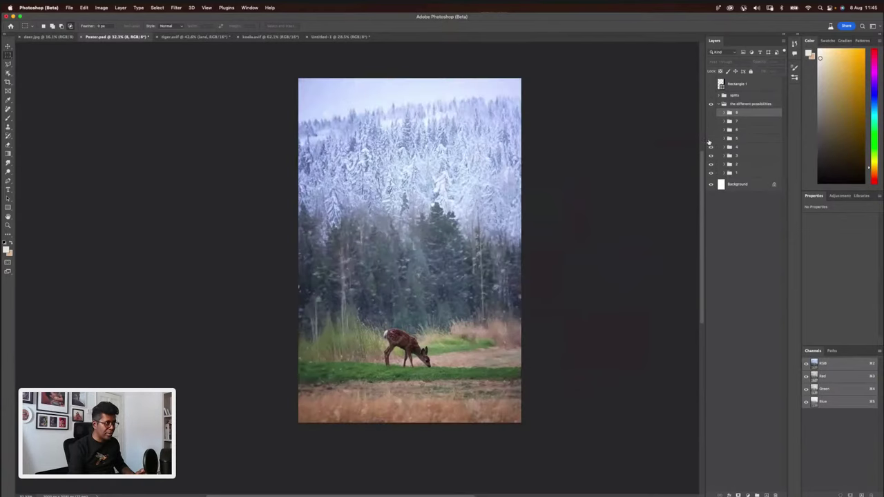
pyautogui.click(711, 139)
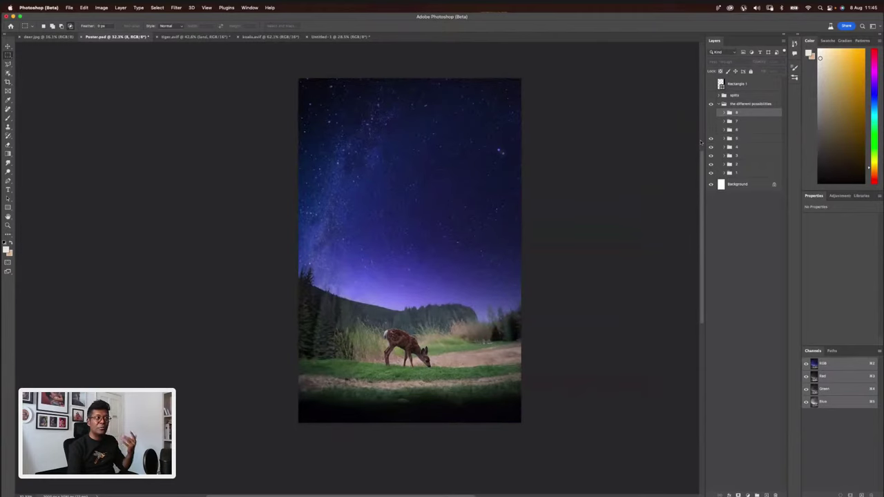
pyautogui.click(712, 130)
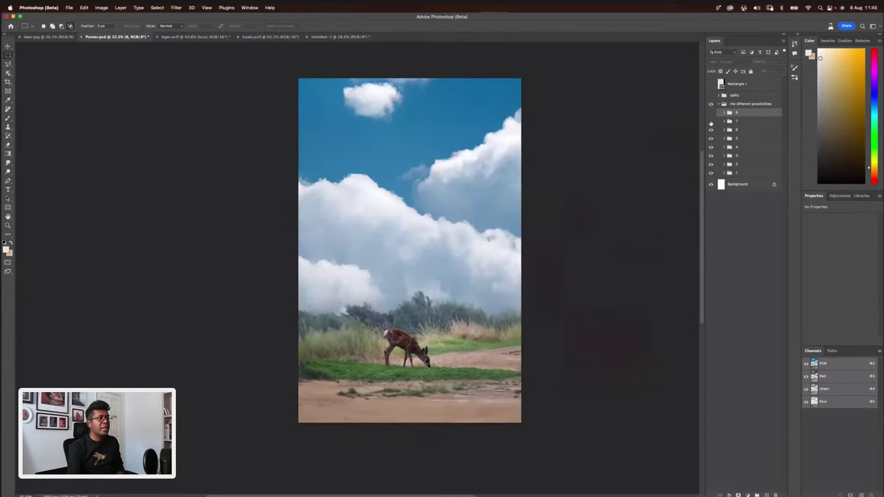
pyautogui.click(712, 122)
pyautogui.click(711, 122)
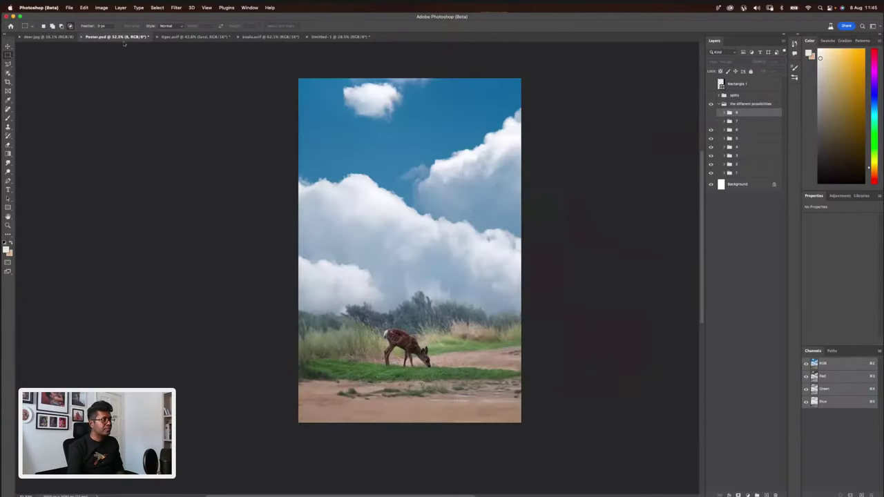
# - Check the original deer.jpg photo, and show groups 7 and 8 in Poster.psd
pyautogui.click(49, 38)
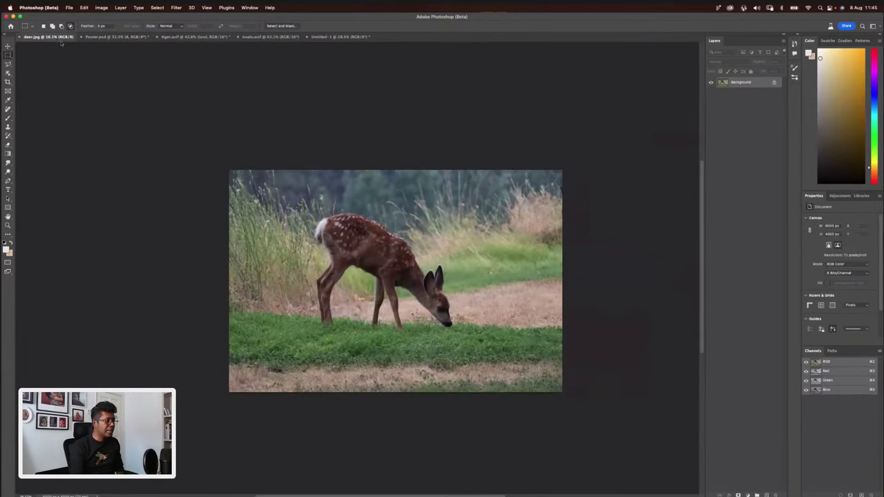
pyautogui.click(110, 37)
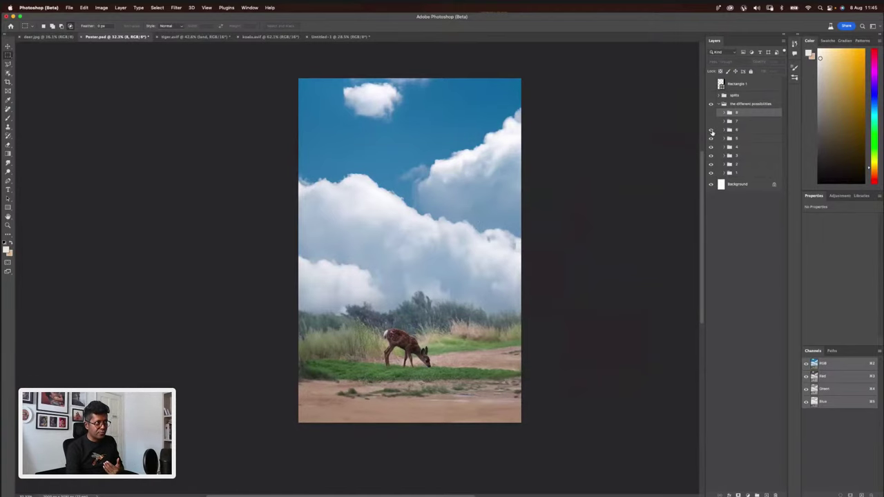
pyautogui.click(711, 121)
pyautogui.click(711, 111)
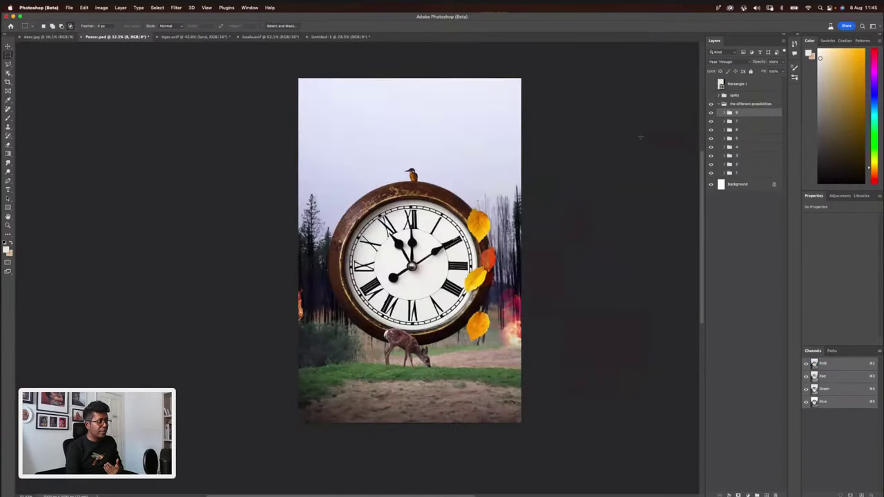
# - Expand group 8, hide its leaves, kingfisher and clock layers, and toggle the forest fire layer off and on
pyautogui.click(725, 111)
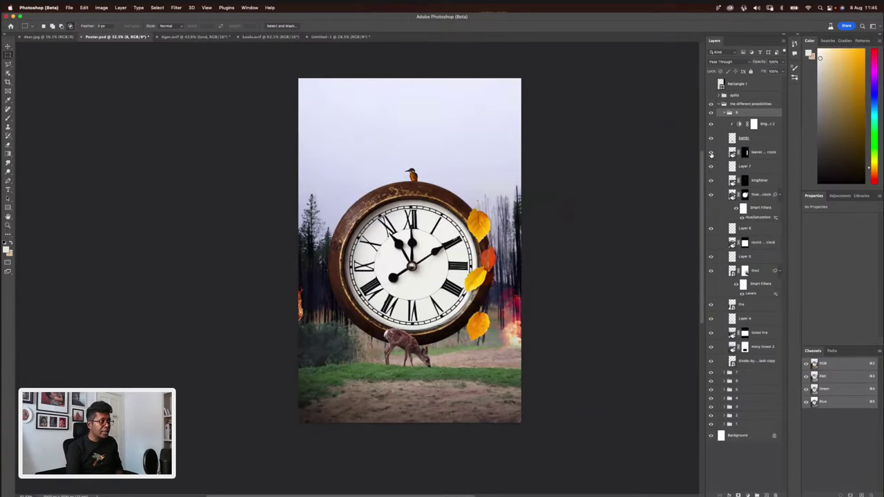
pyautogui.click(712, 152)
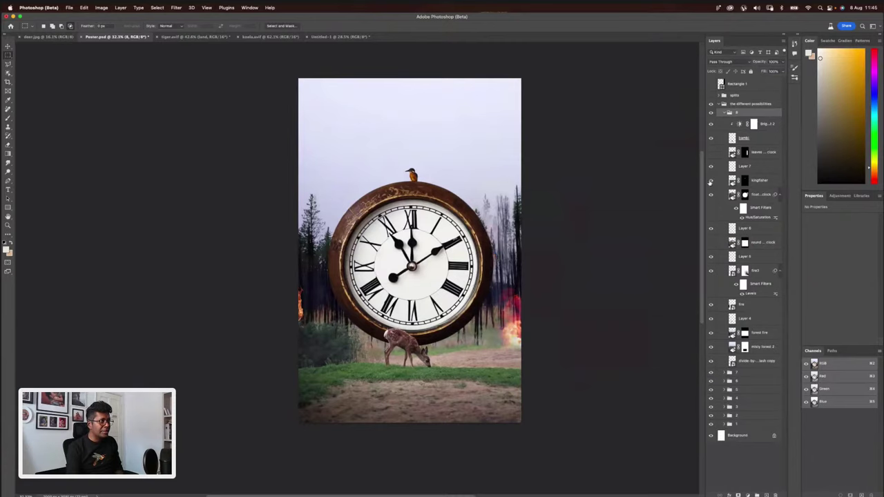
pyautogui.click(711, 181)
pyautogui.click(710, 195)
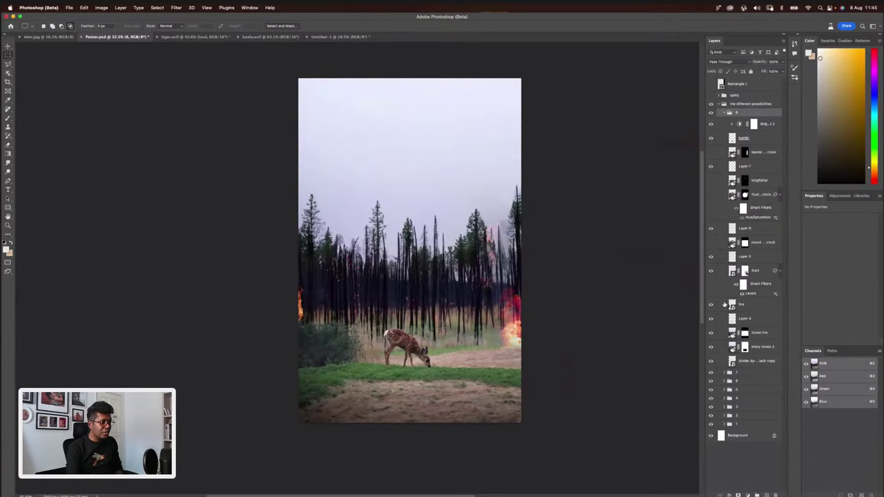
pyautogui.click(710, 334)
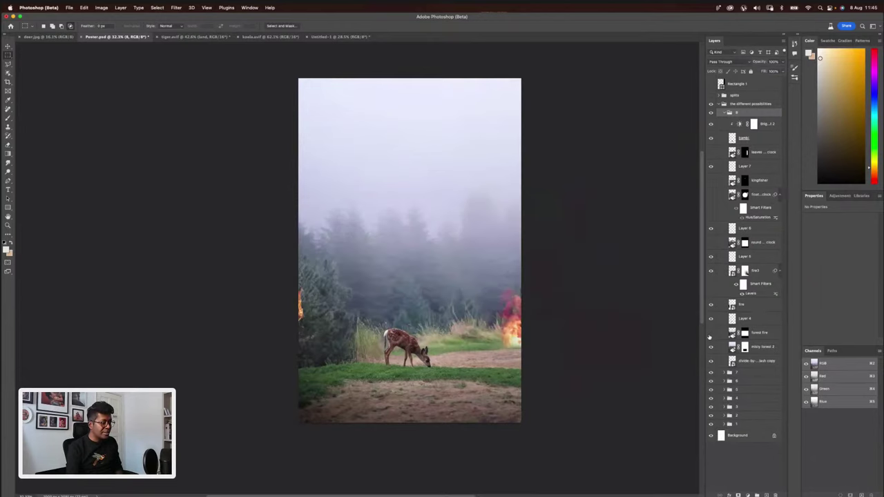
pyautogui.click(711, 334)
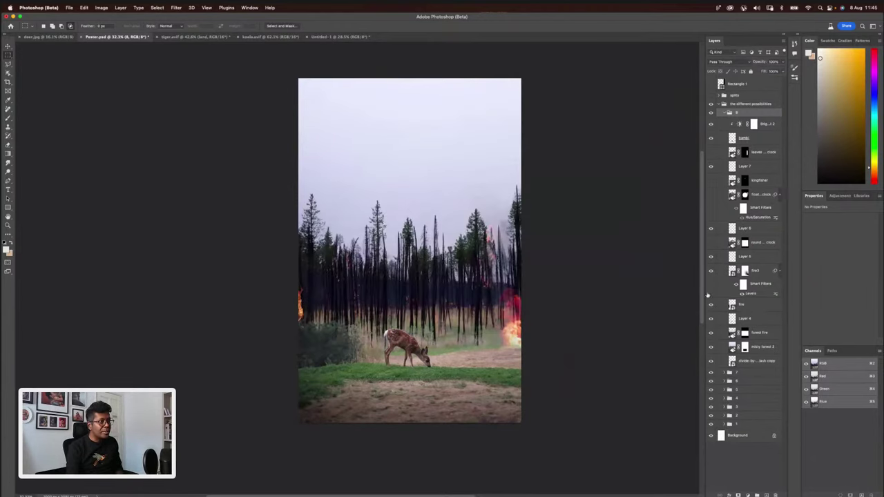
# - Toggle the smaller fire layers off and on, show the clock, kingfisher and leaves layers again, and return to the wildlife banner
pyautogui.click(711, 304)
pyautogui.click(711, 276)
pyautogui.click(711, 271)
pyautogui.click(711, 304)
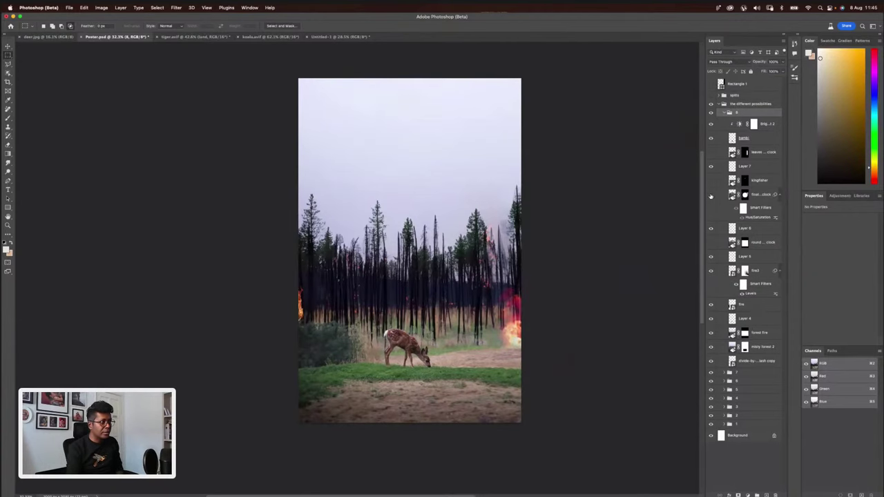
pyautogui.click(711, 195)
pyautogui.click(711, 180)
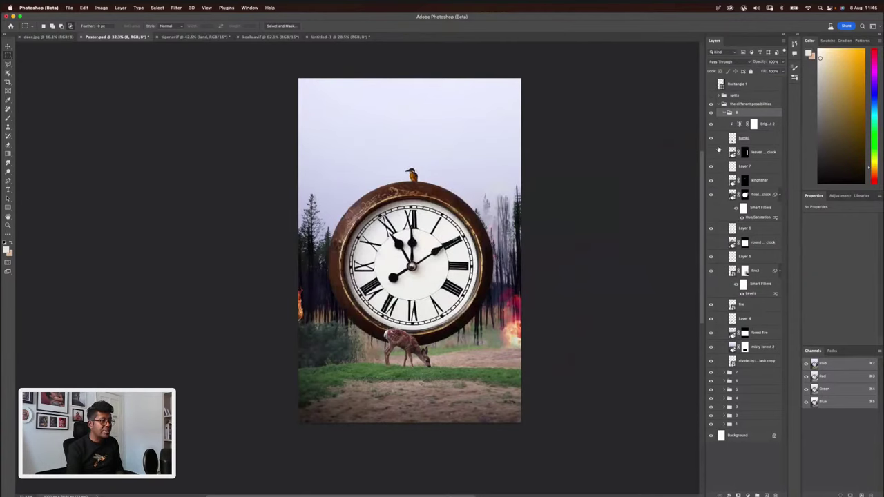
pyautogui.click(711, 152)
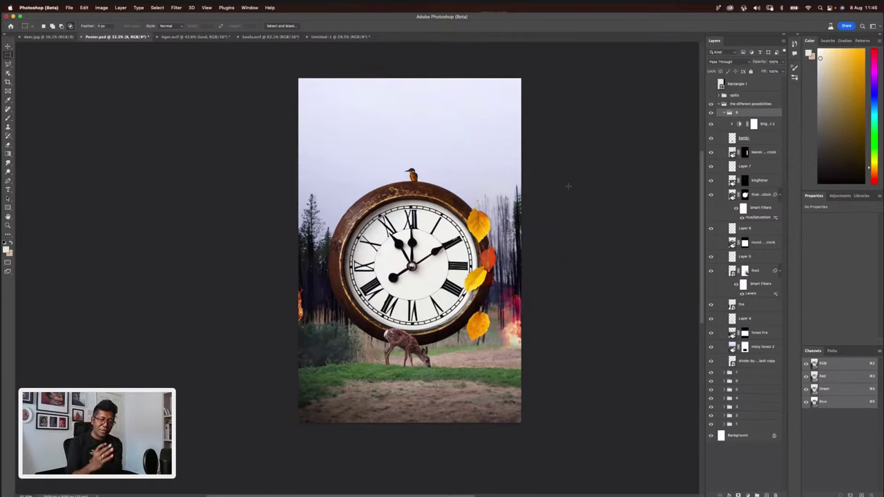
pyautogui.click(338, 36)
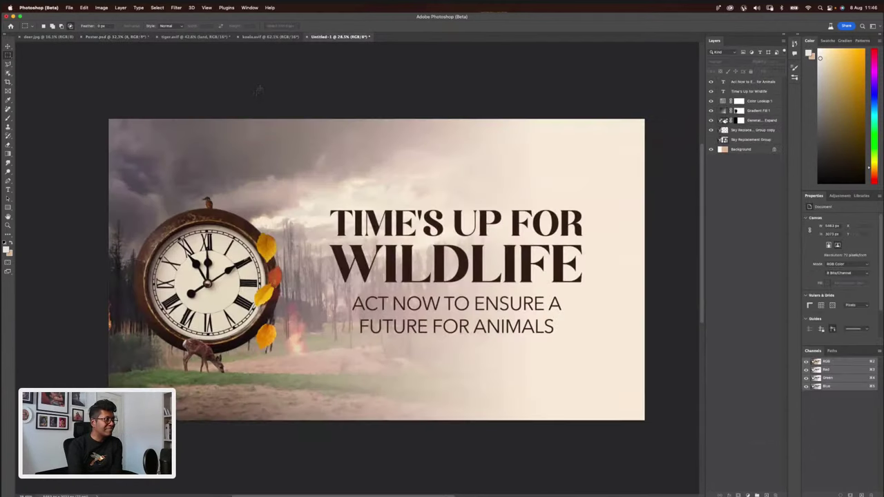